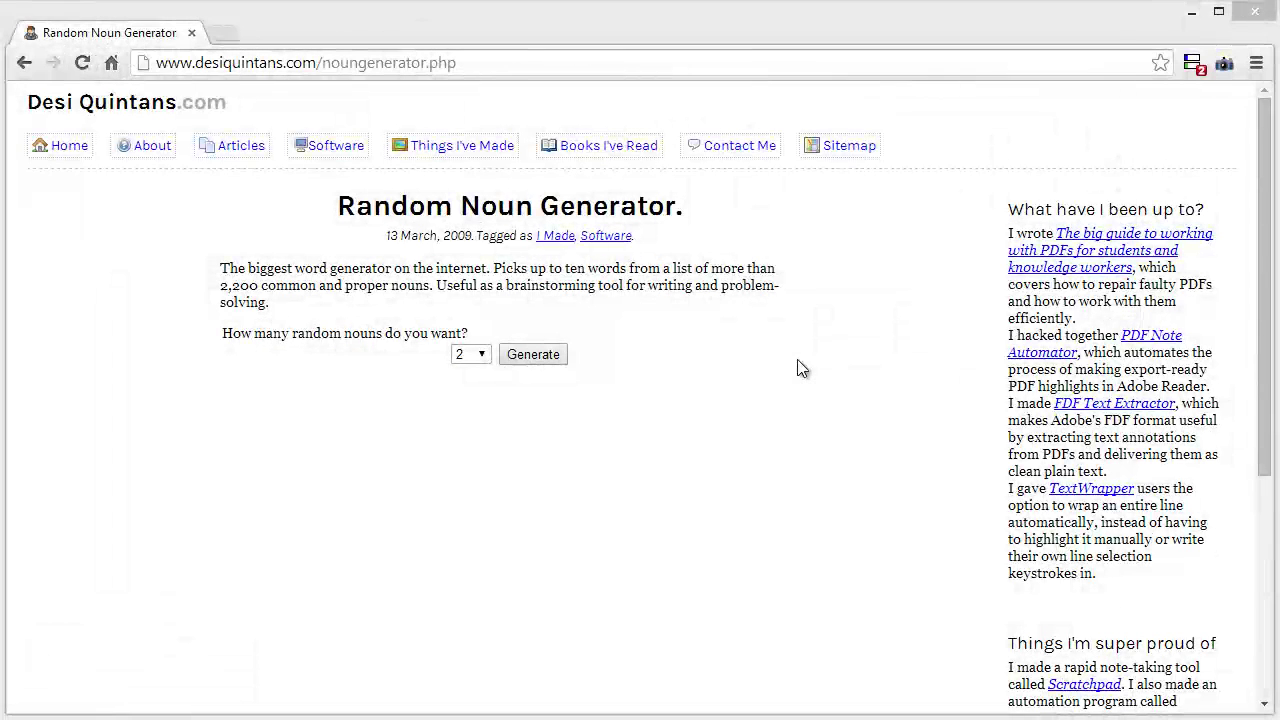
Keep the noun count at 2 and generate a first pair of random nouns
click(466, 355)
click(466, 384)
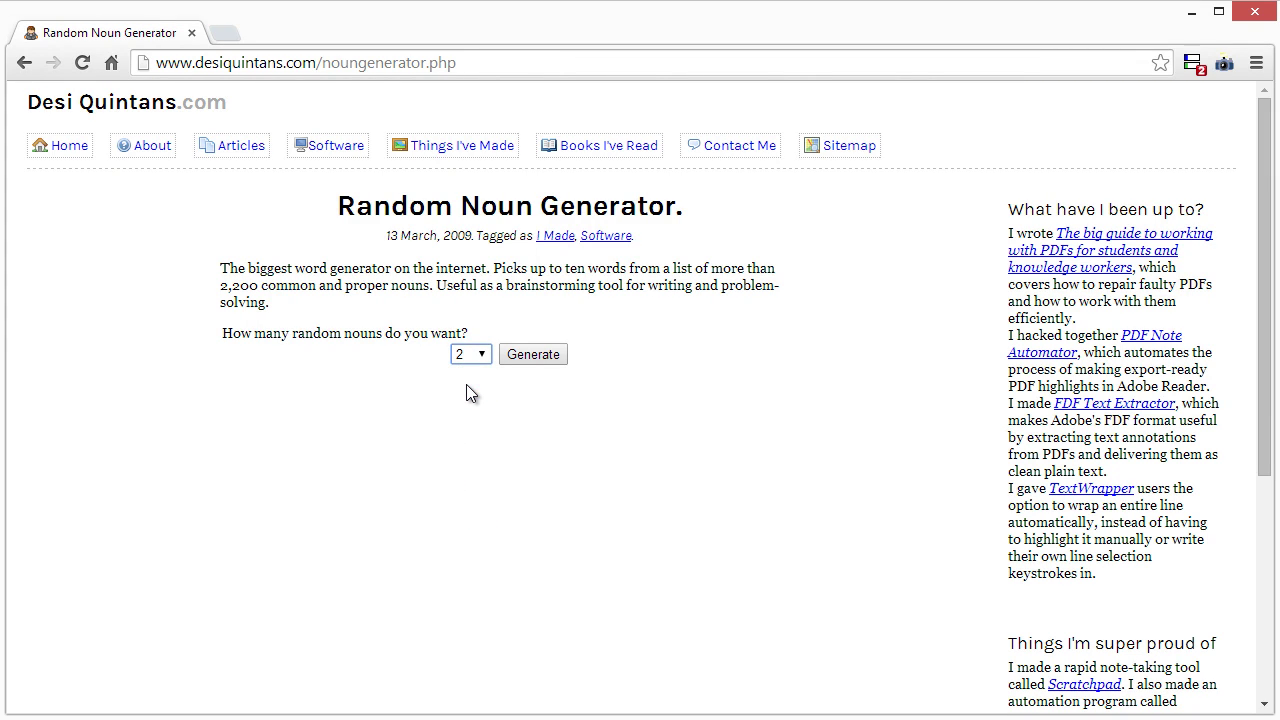
click(531, 397)
click(528, 355)
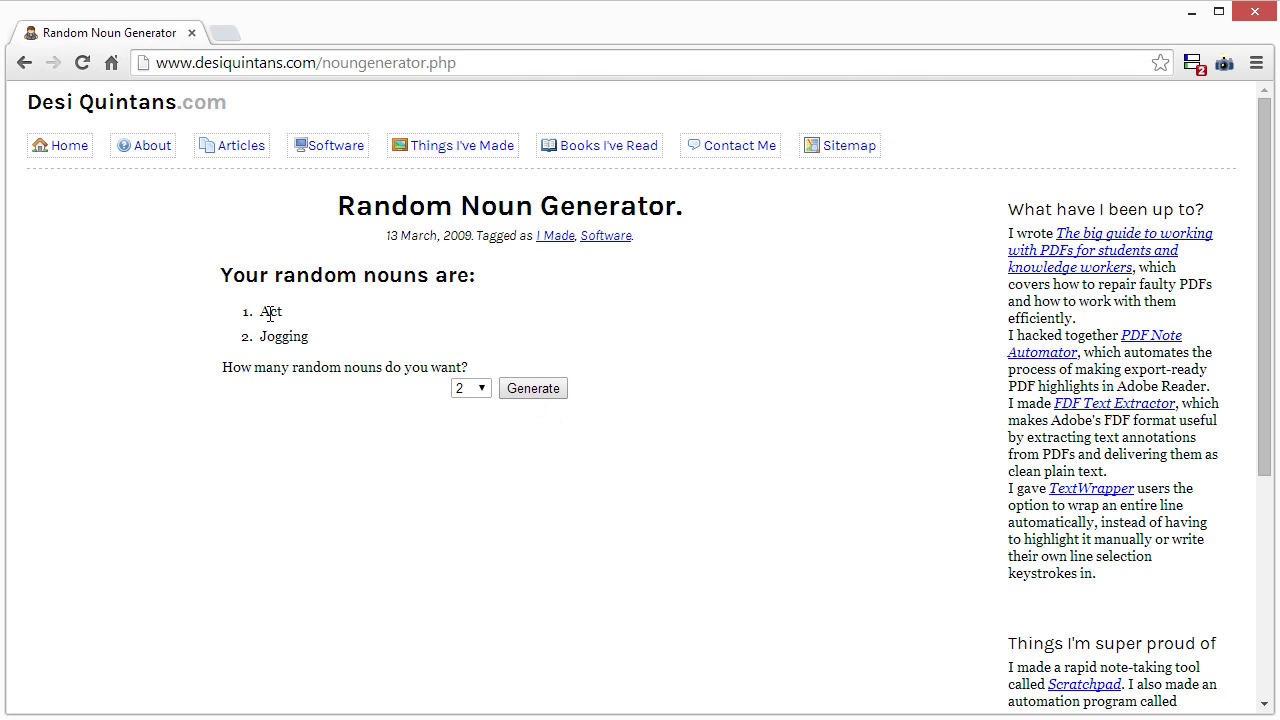
Regenerate the noun pair, replacing Comma and Trick, until it reads Chin and Pea
click(530, 392)
double_click(285, 340)
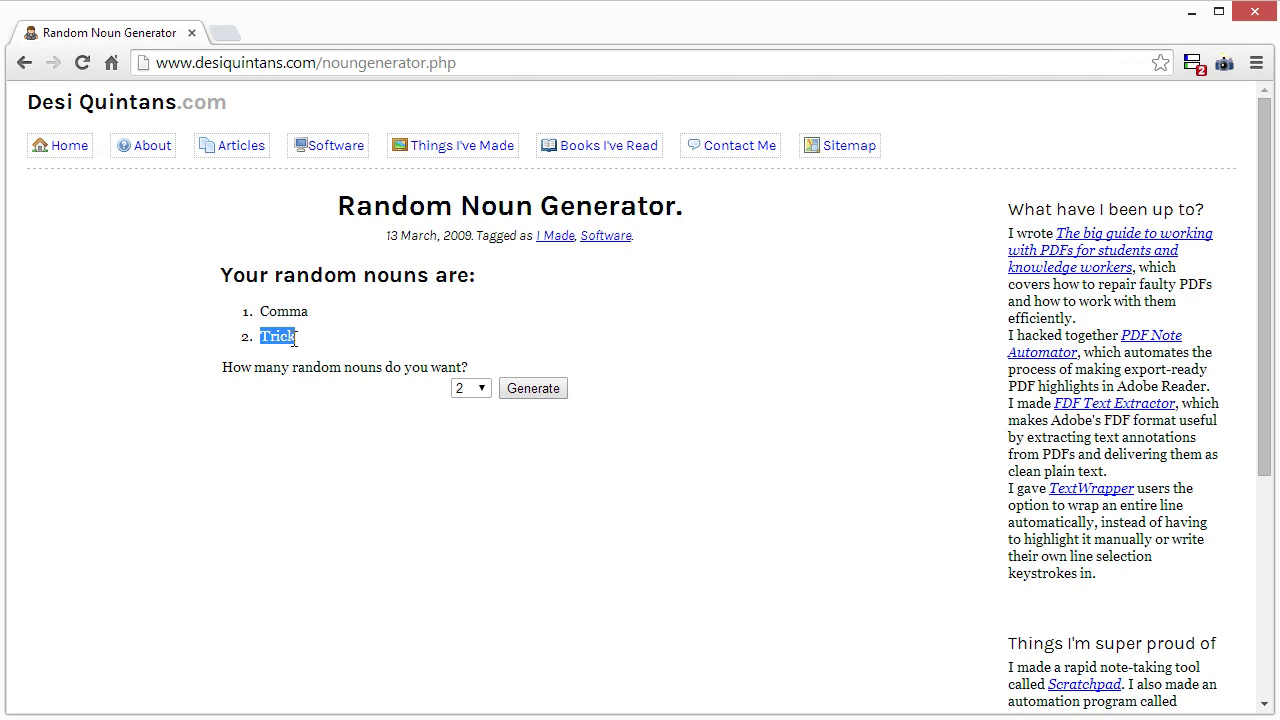
click(296, 340)
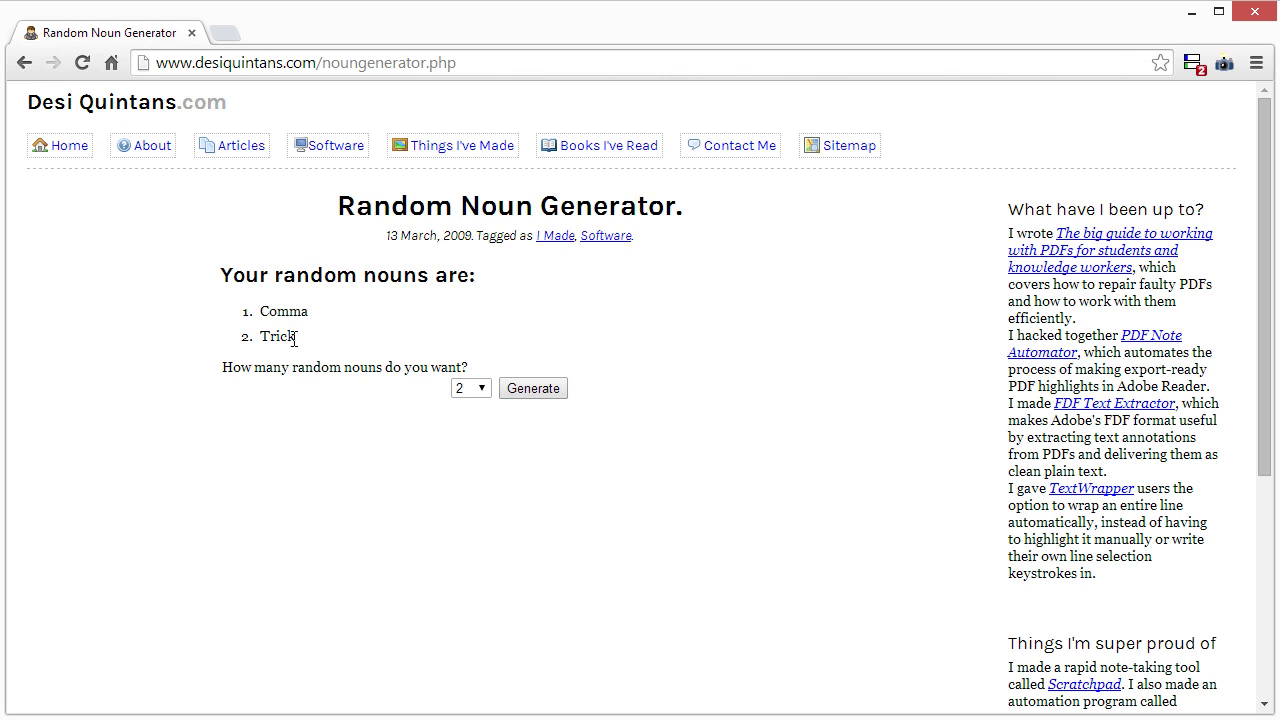
click(533, 390)
Create a new blank Illustrator document, Untitled-1, shown at actual size
click(1192, 12)
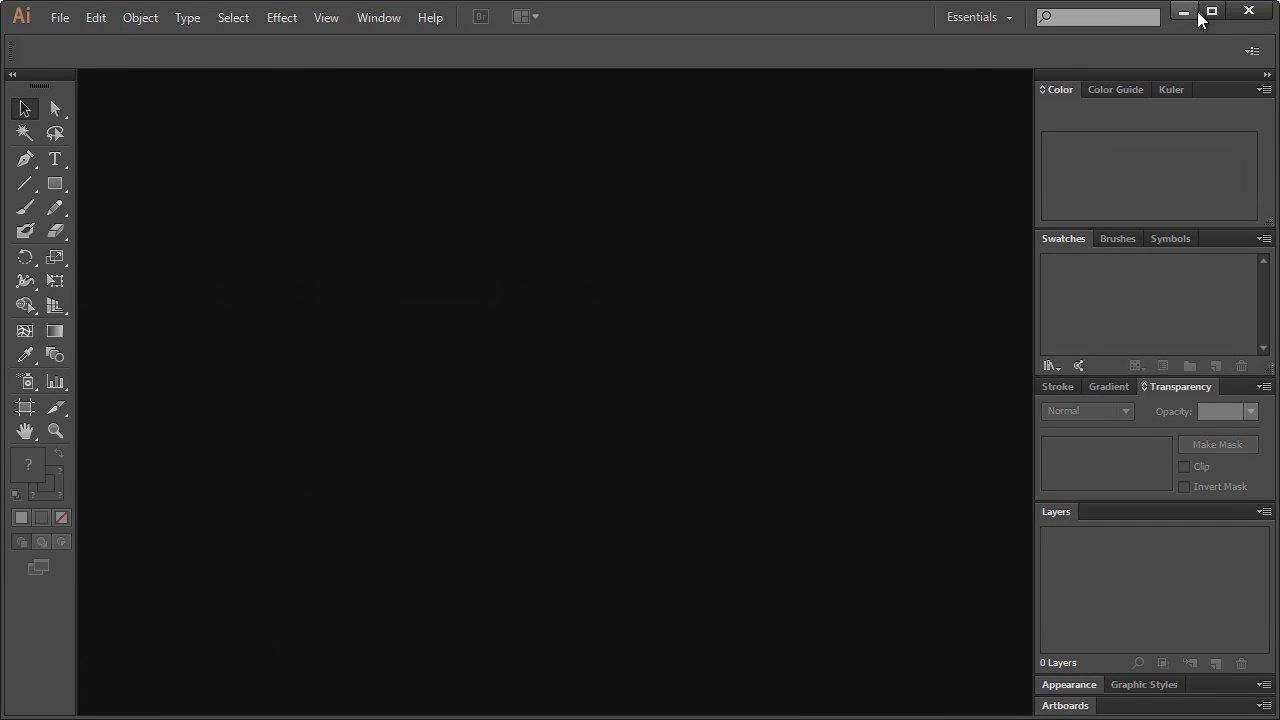
click(57, 18)
click(90, 41)
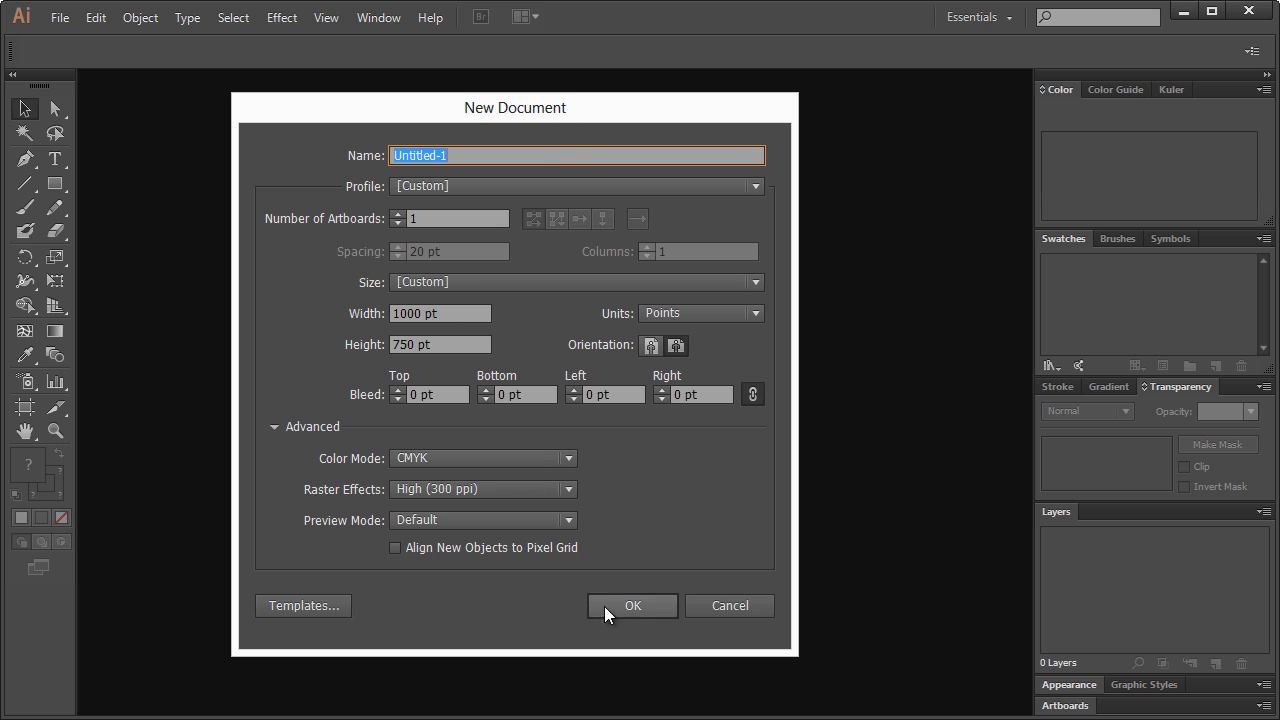
click(611, 606)
key(ctrl+1)
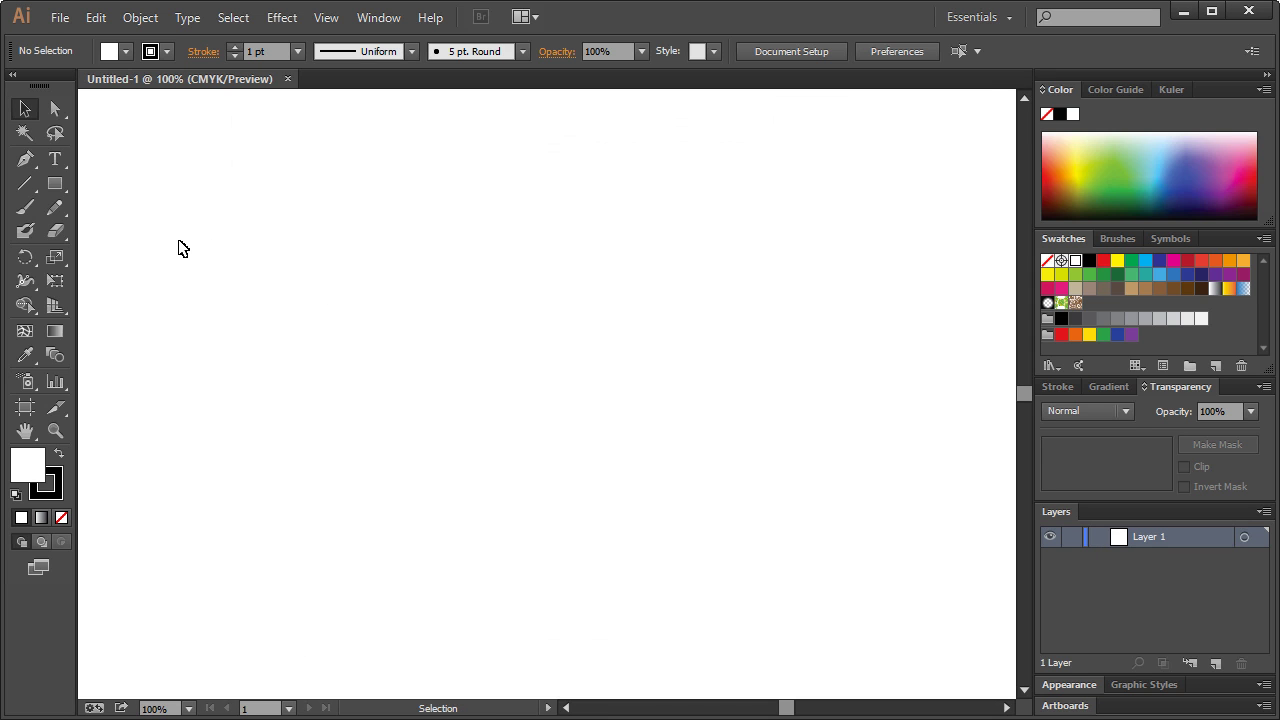
click(58, 17)
click(90, 41)
double_click(423, 315)
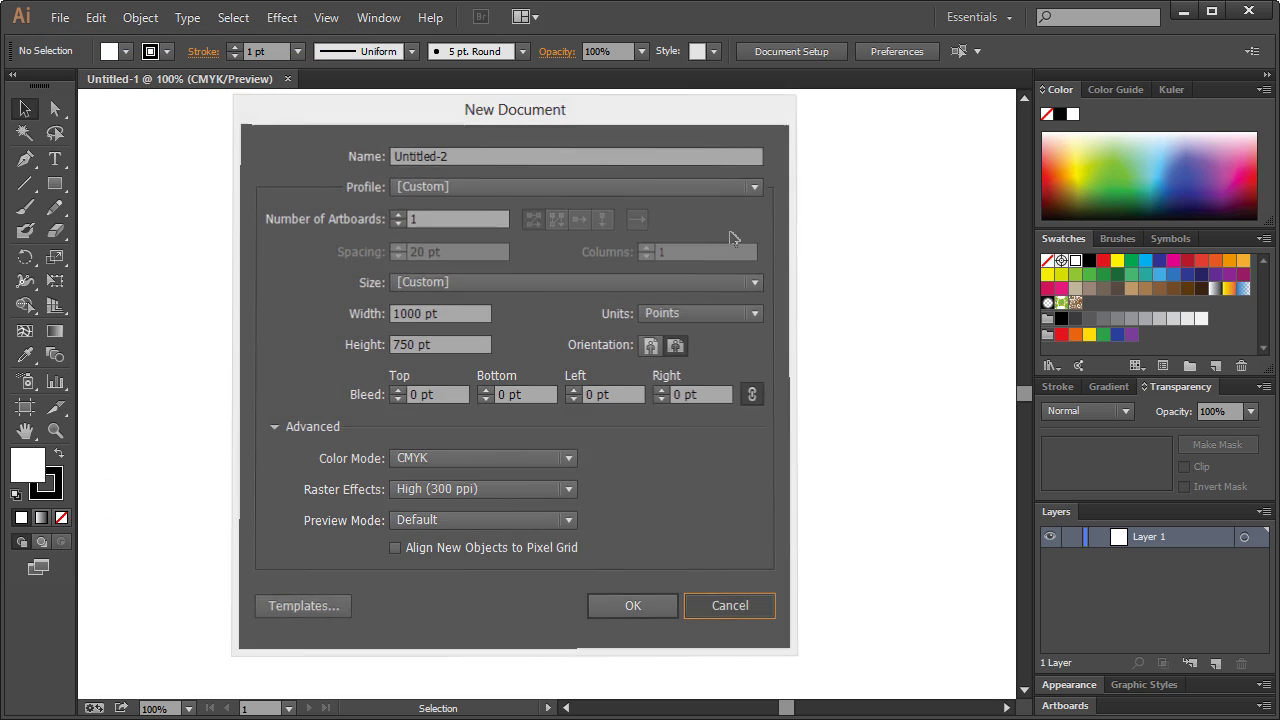
click(722, 603)
Drag the artboard edges in artboard-edit mode to about 897 × 560 pt
click(771, 52)
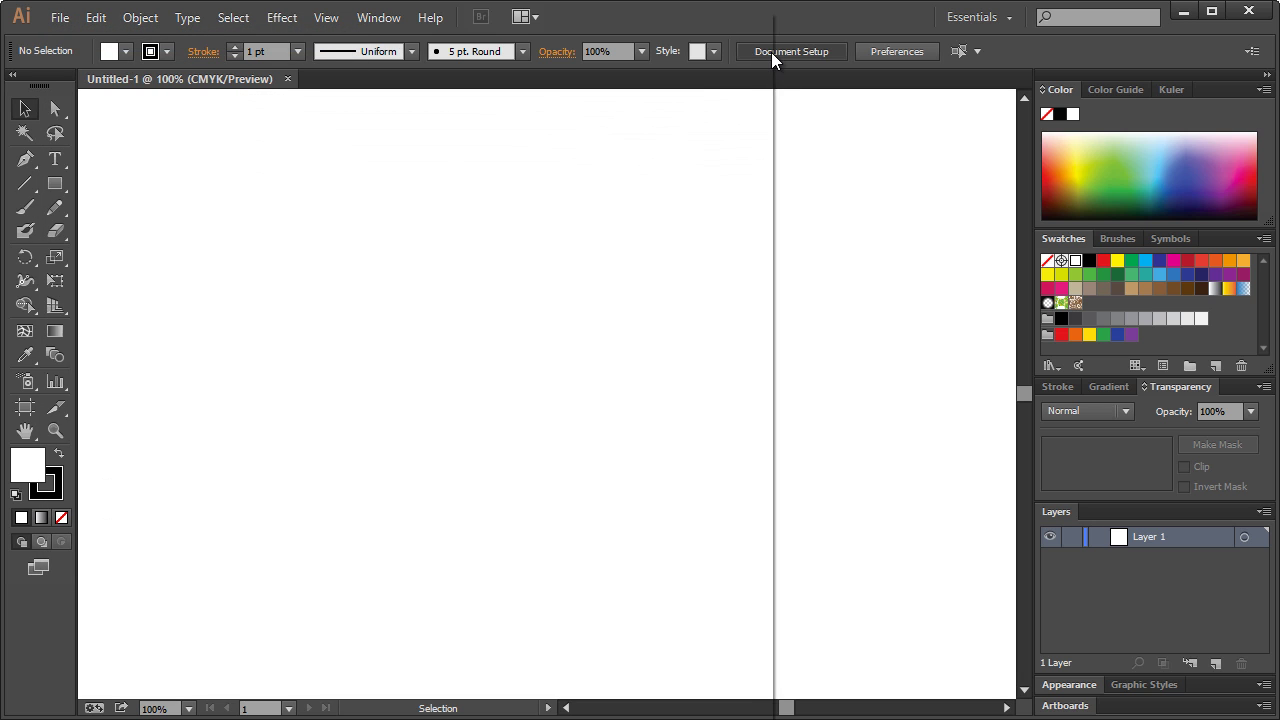
click(723, 93)
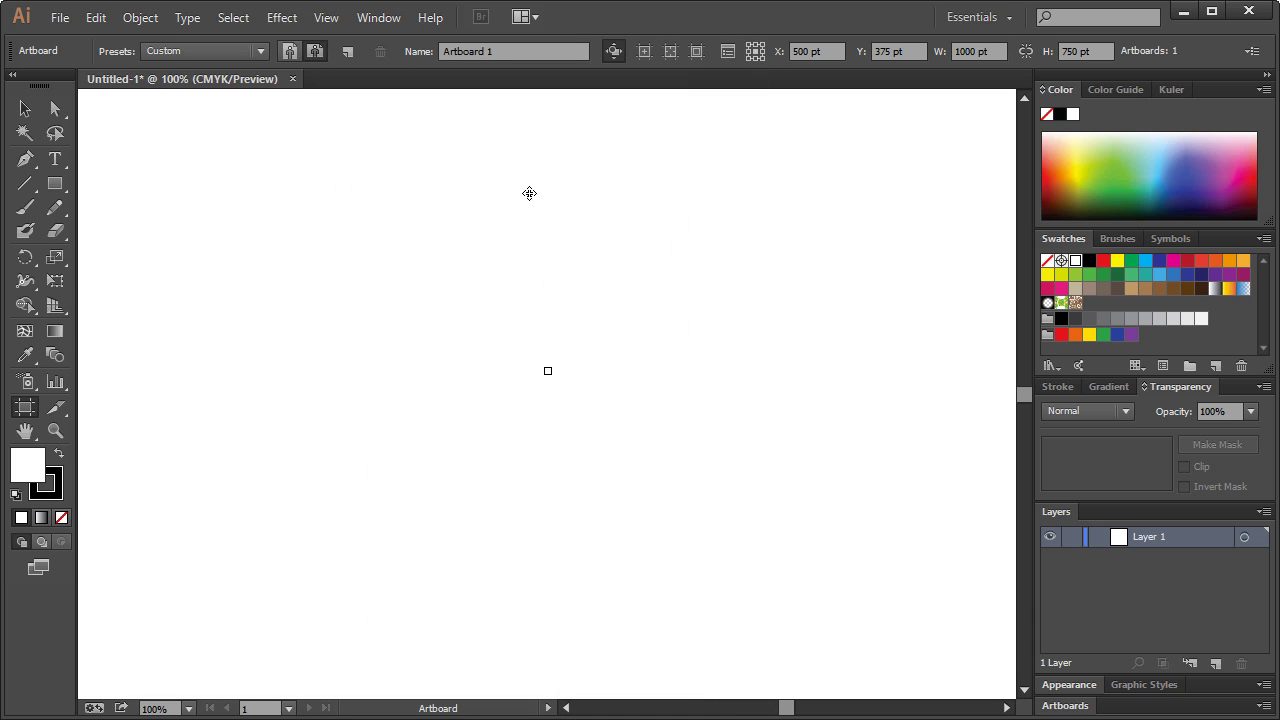
key(ctrl+minus)
drag(539, 94, 539, 166)
drag(784, 317, 710, 317)
scroll(500, 290, up, 1)
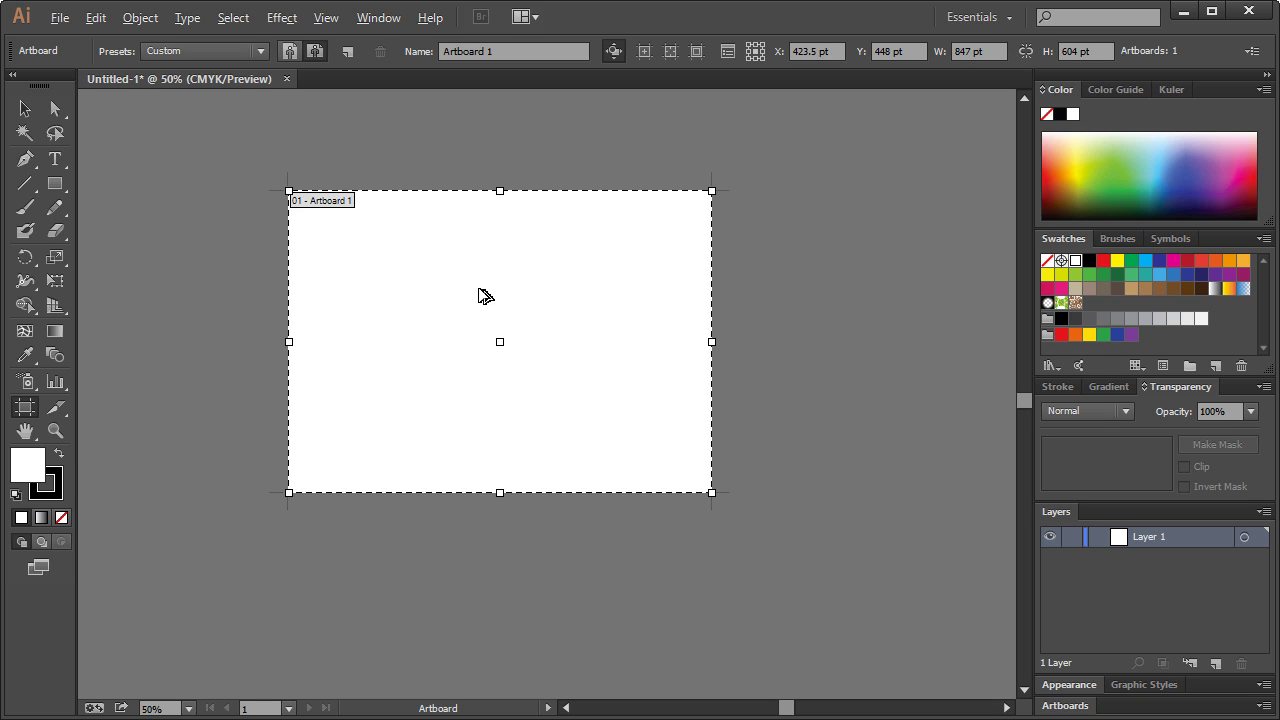
scroll(481, 290, up, 2)
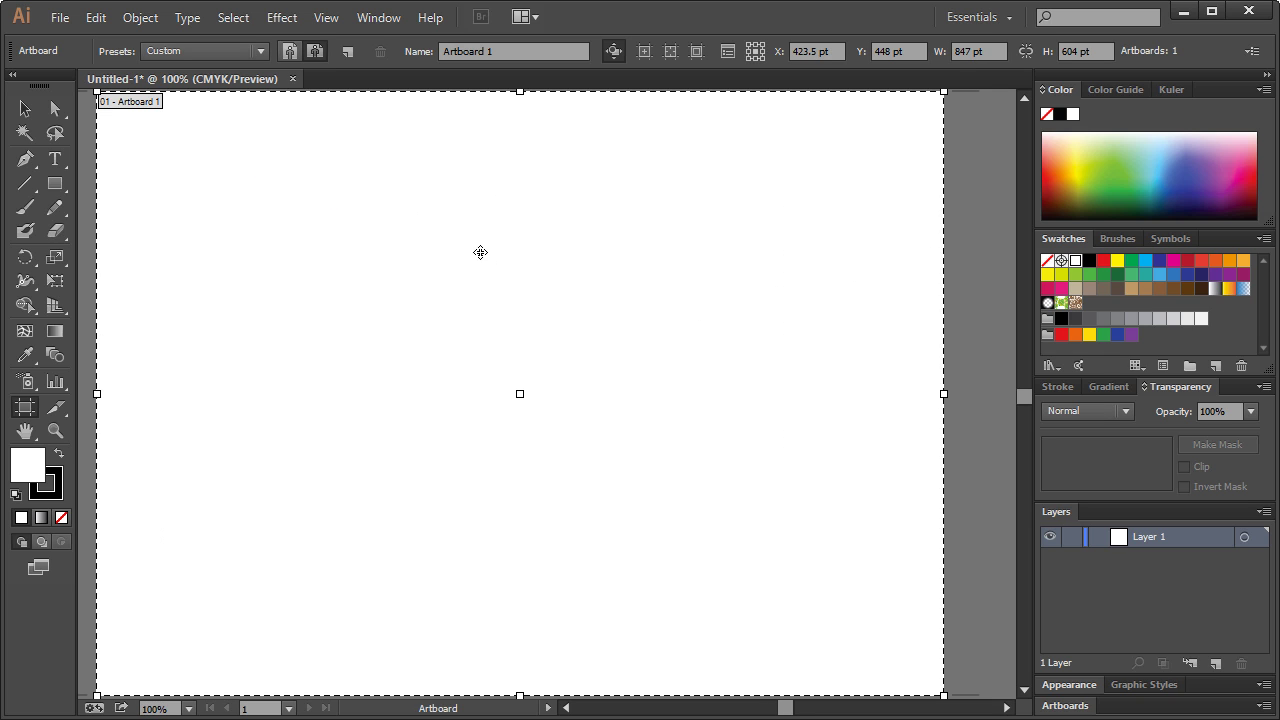
drag(944, 393, 994, 393)
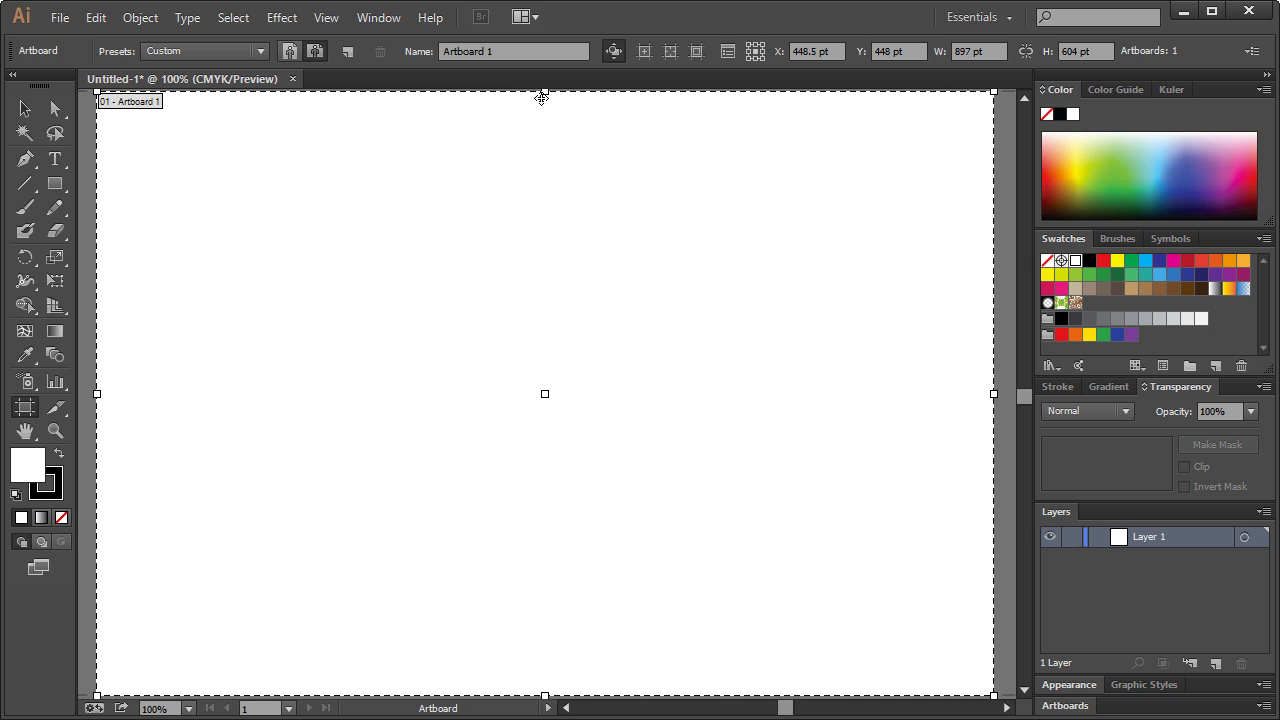
drag(544, 97, 544, 115)
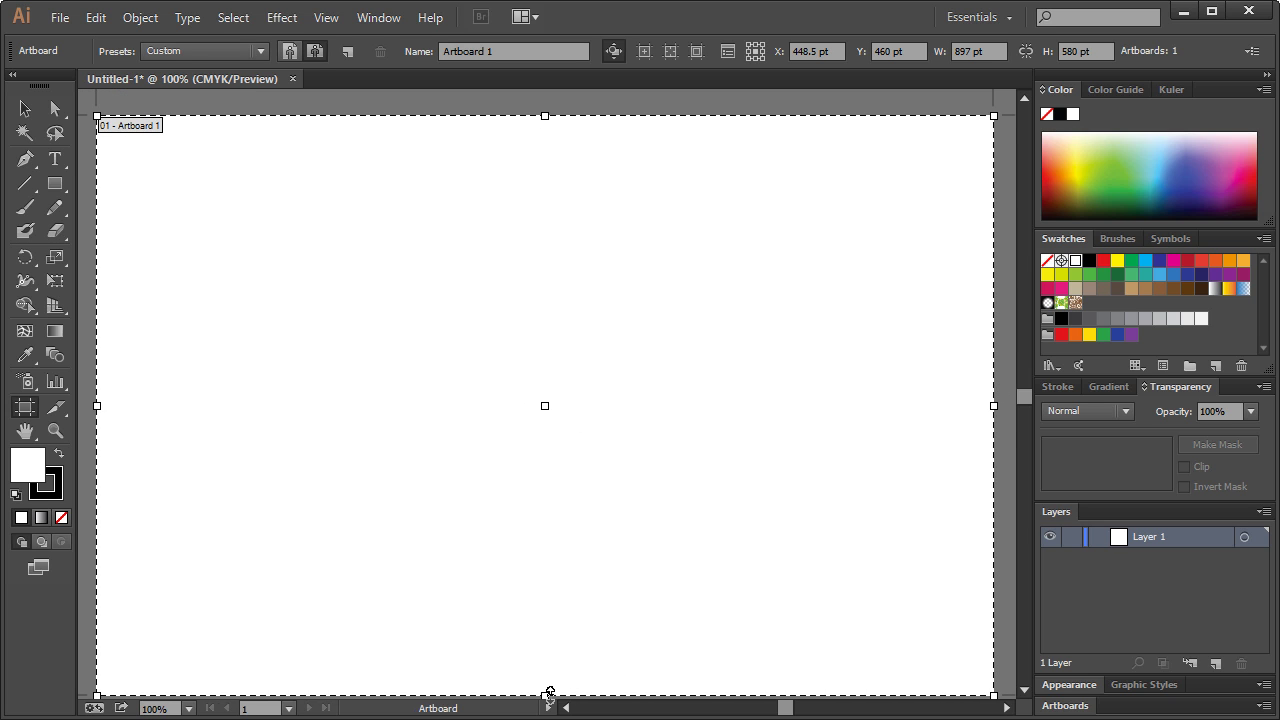
drag(548, 694, 554, 675)
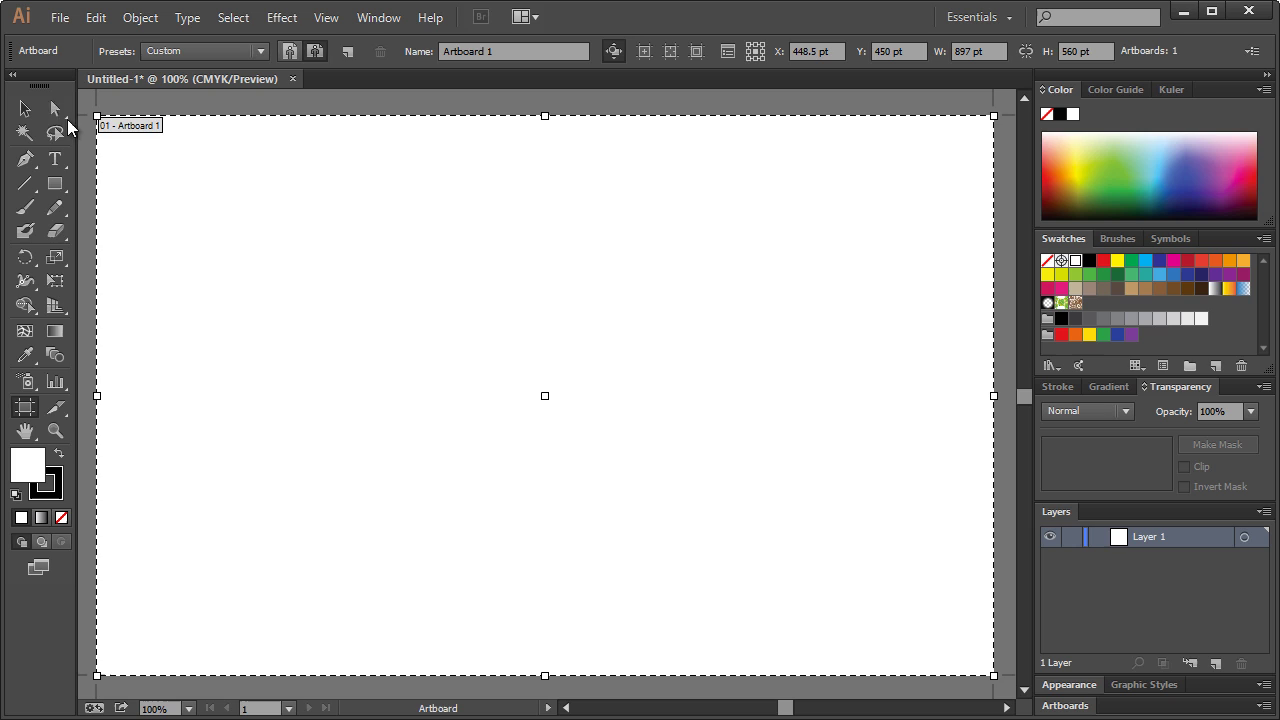
click(20, 111)
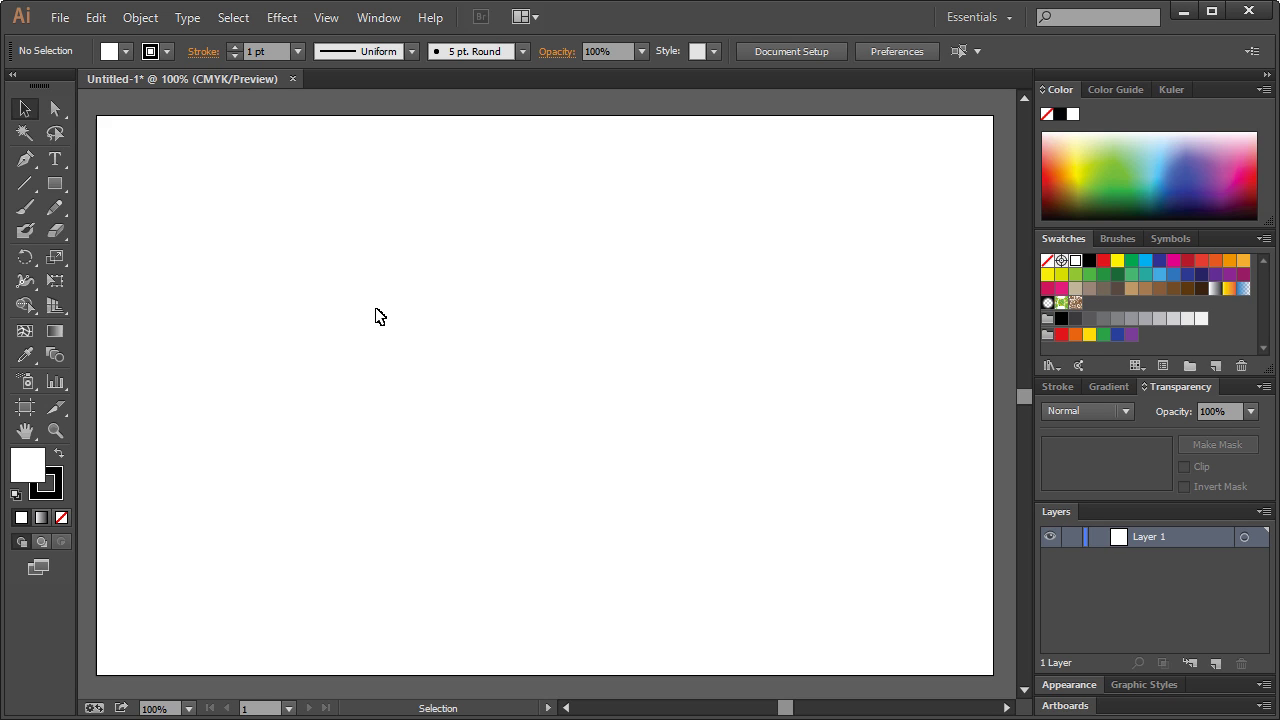
Draw the first circle with the Ellipse tool on the left of the artboard
click(25, 159)
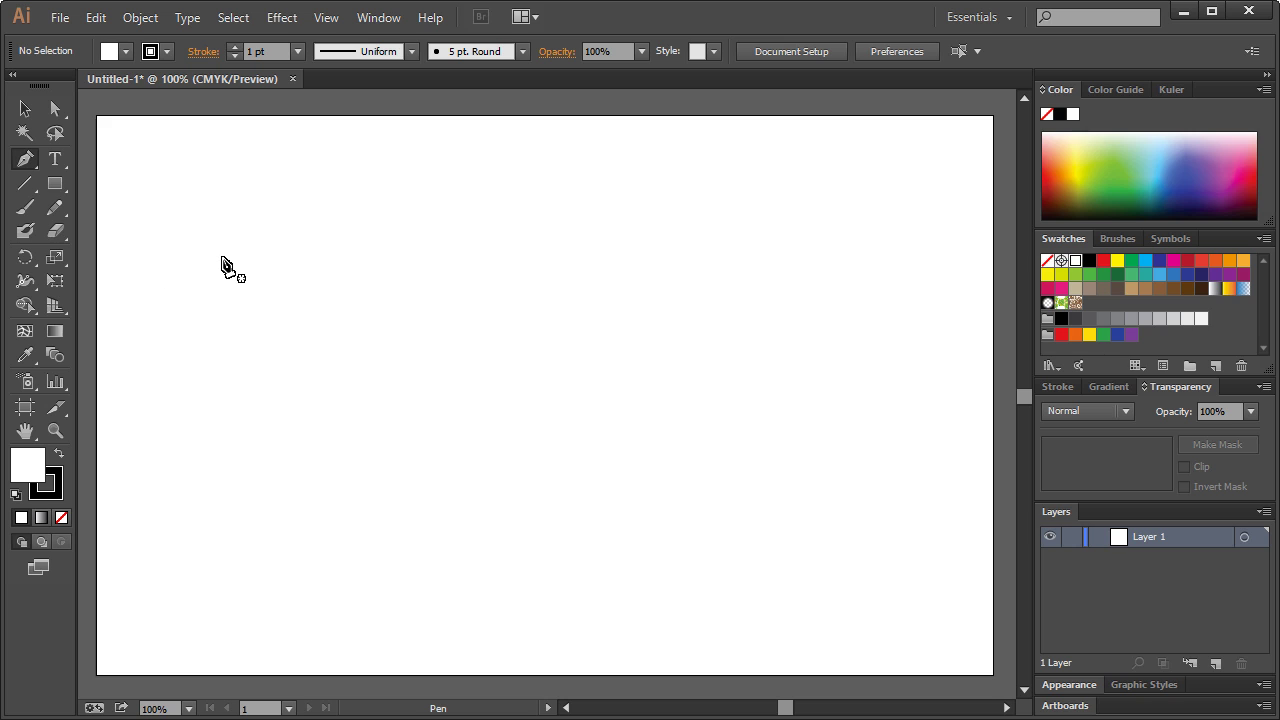
click(25, 108)
drag(56, 183, 138, 230)
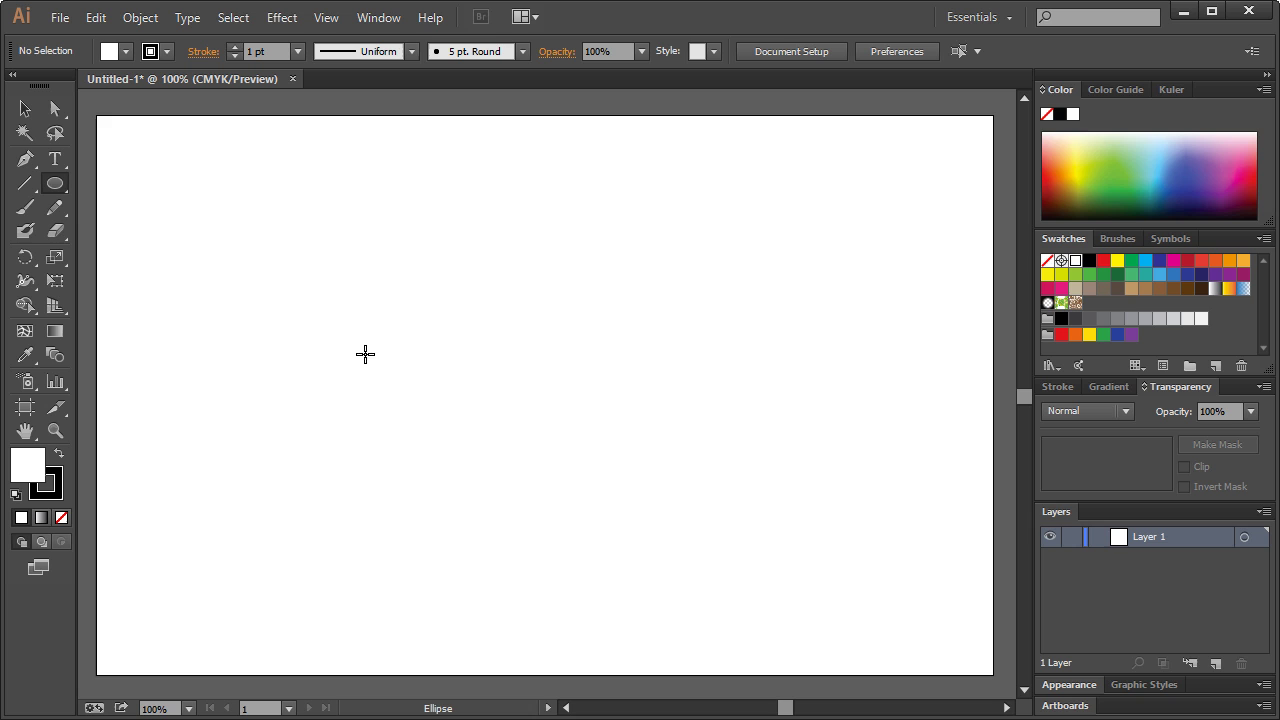
drag(356, 309, 498, 450)
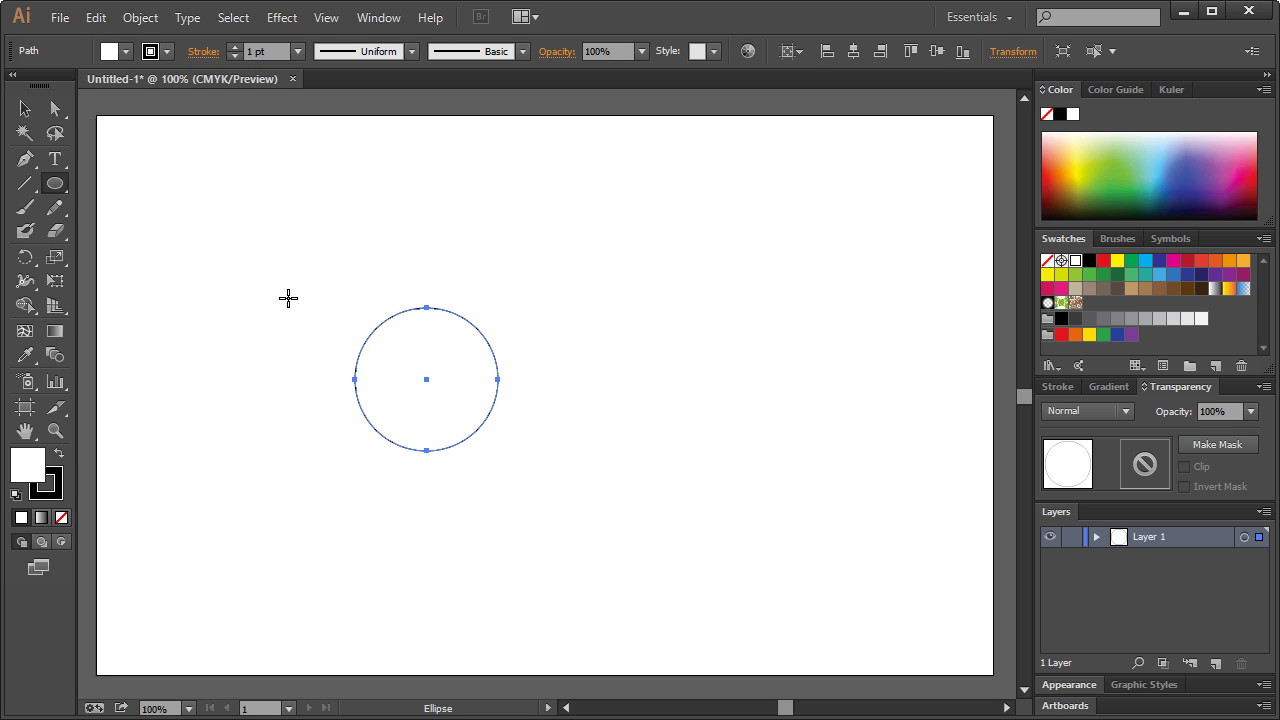
click(26, 109)
drag(448, 358, 420, 333)
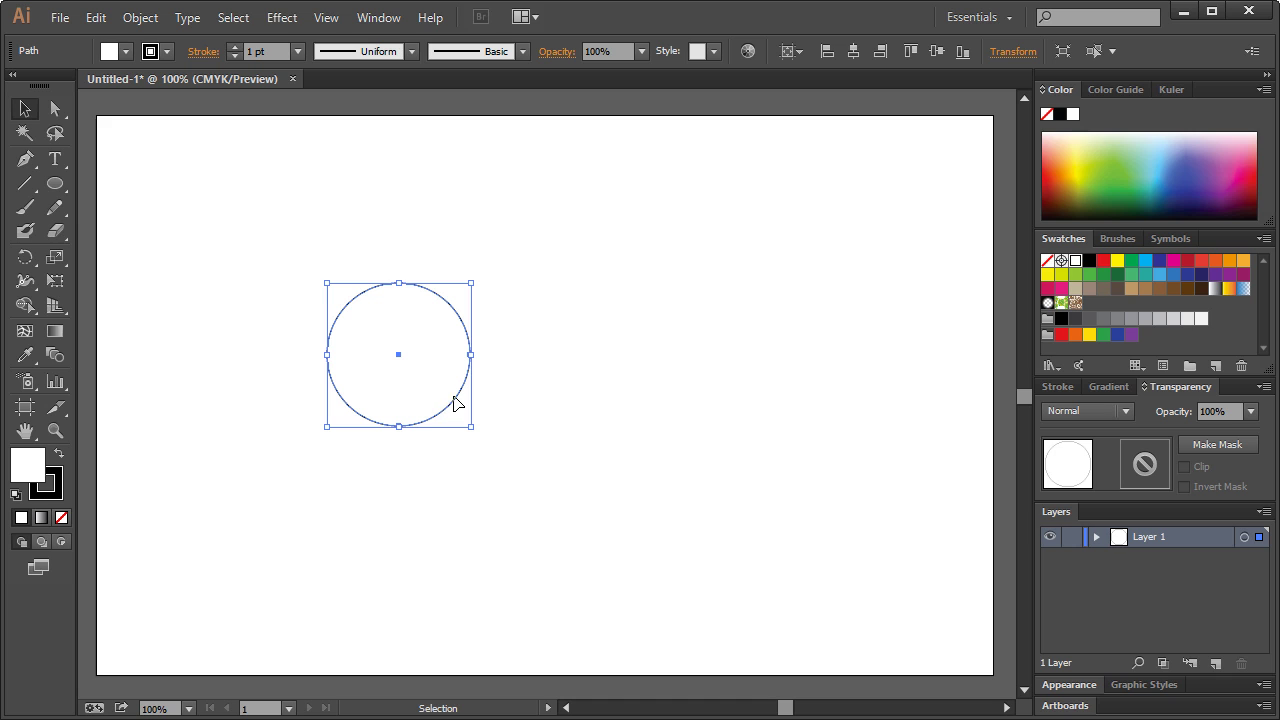
Copy the circle to its right and shrink the copy slightly
click(603, 357)
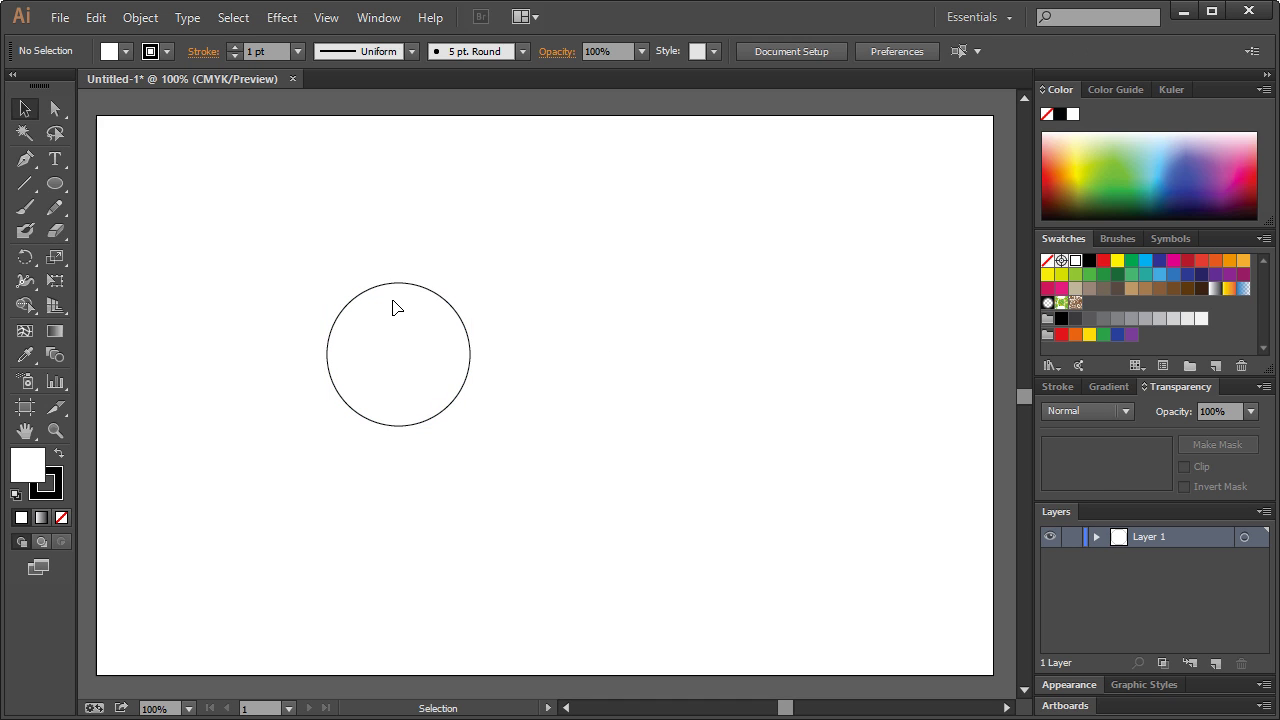
ctrl+click(394, 306)
drag(400, 316, 519, 341)
drag(595, 312, 570, 326)
click(570, 322)
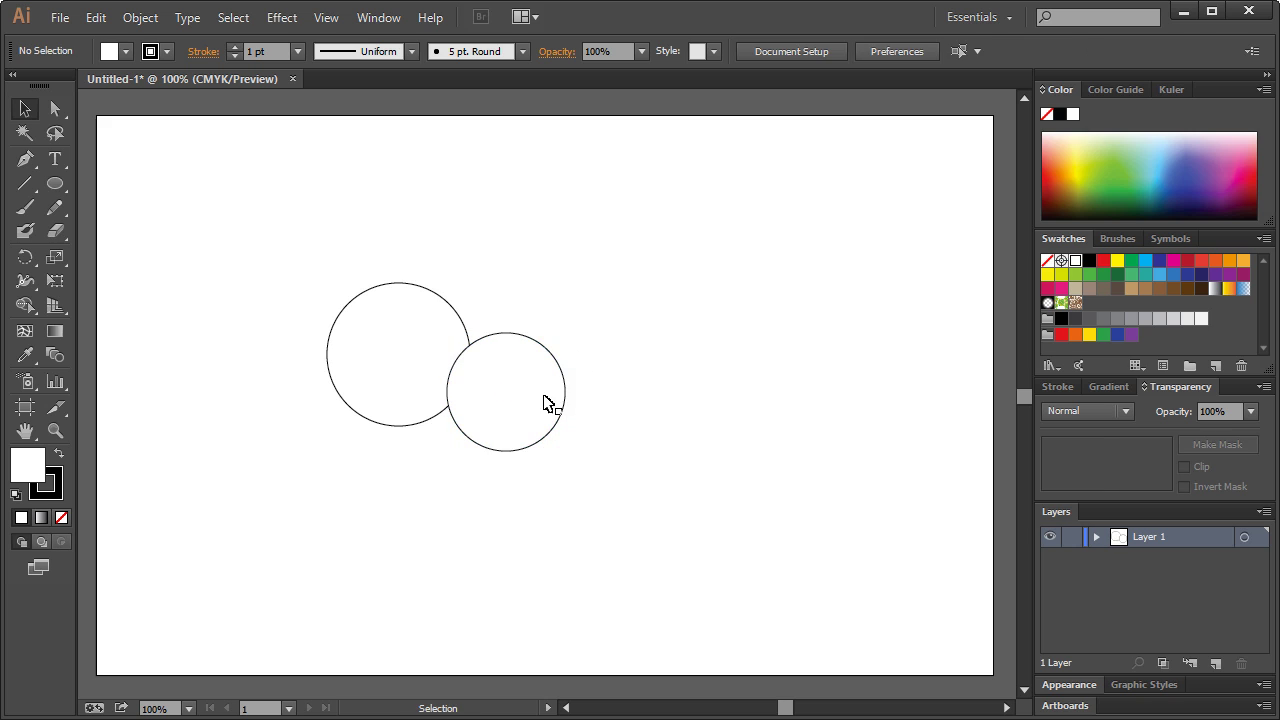
drag(543, 403, 547, 396)
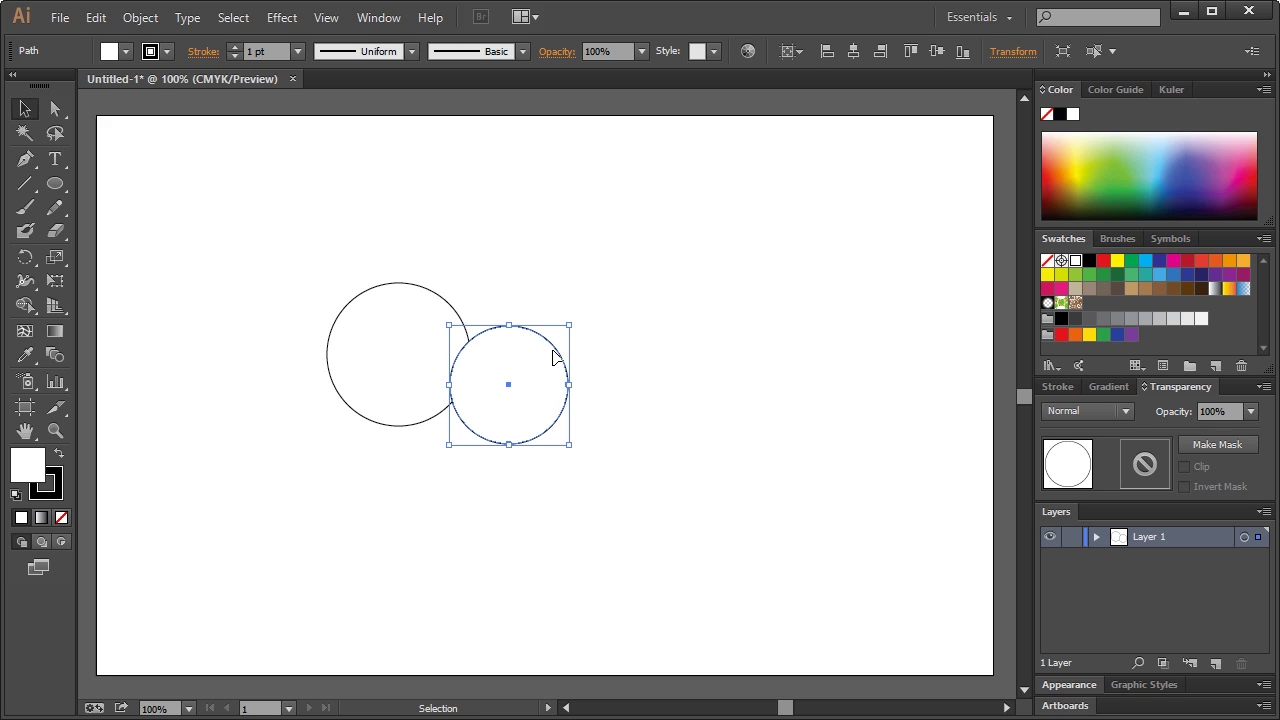
click(557, 286)
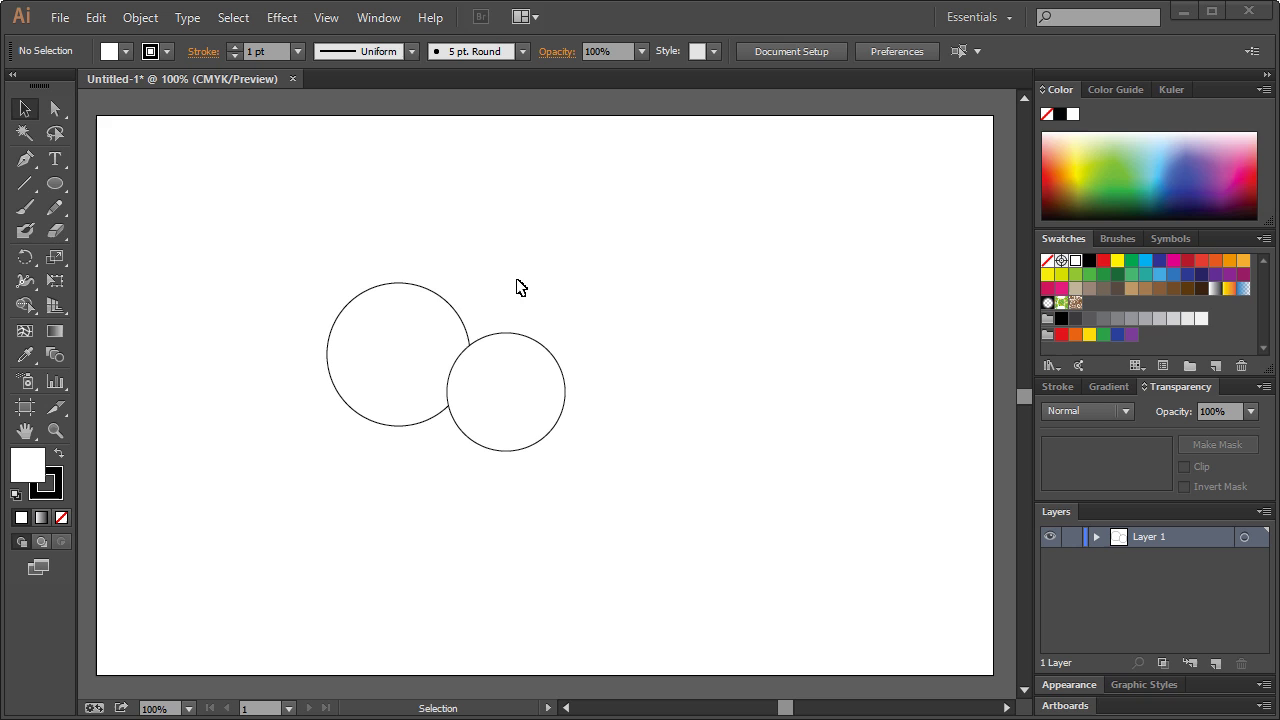
Draw a large circle over the two small ones and shift the group down
click(55, 183)
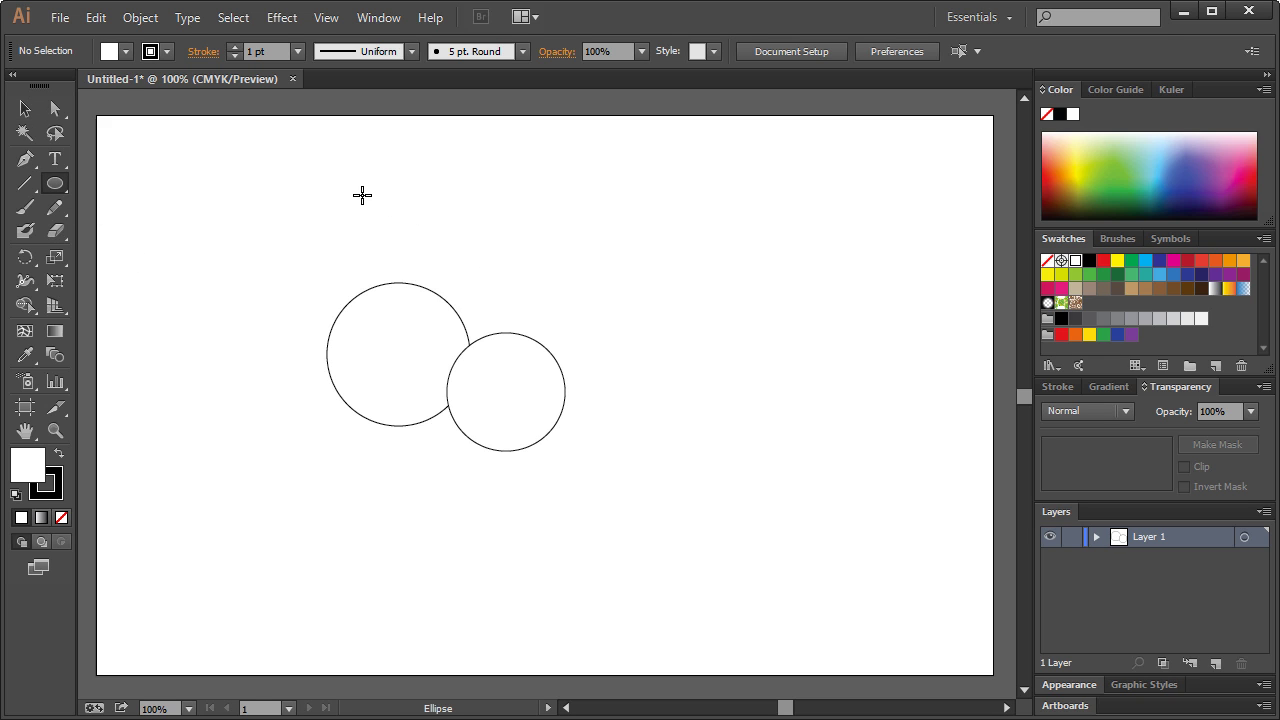
drag(362, 195, 650, 420)
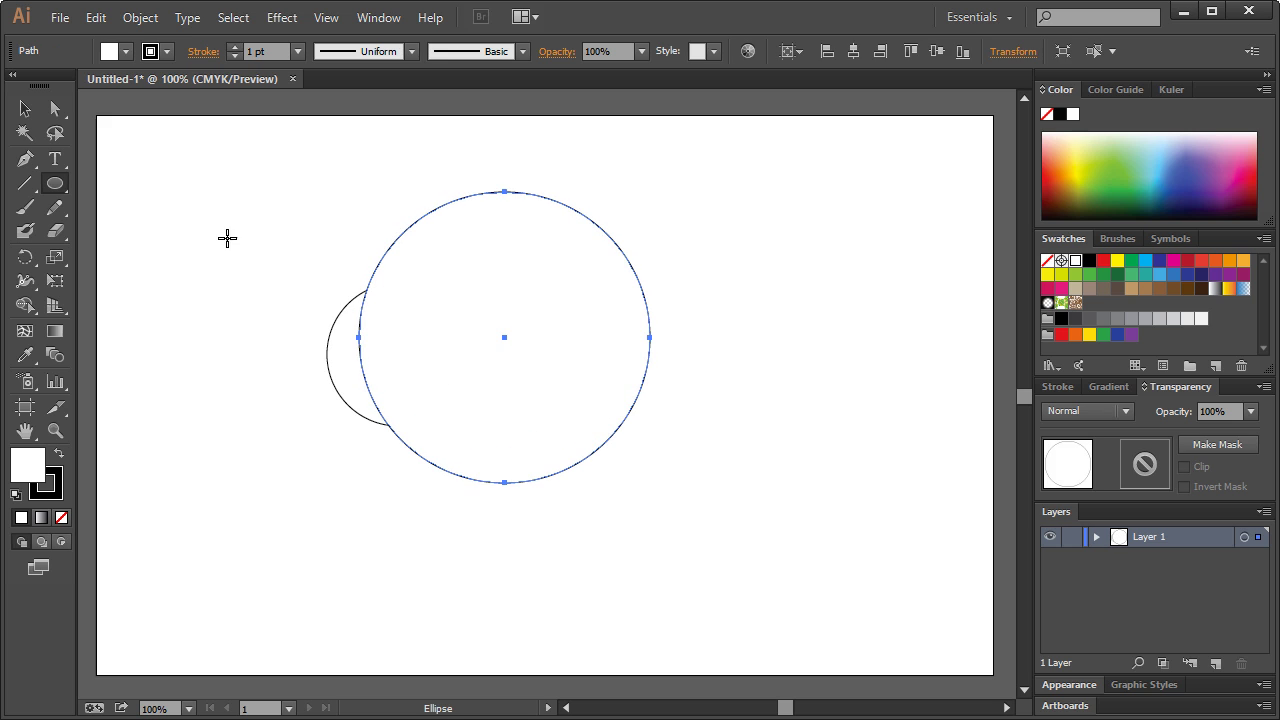
click(24, 108)
drag(534, 271, 520, 201)
drag(186, 218, 632, 492)
drag(521, 272, 517, 416)
Enlarge and reposition the large circle, then marquee-select all three circles
key(ctrl+shift+a)
click(634, 334)
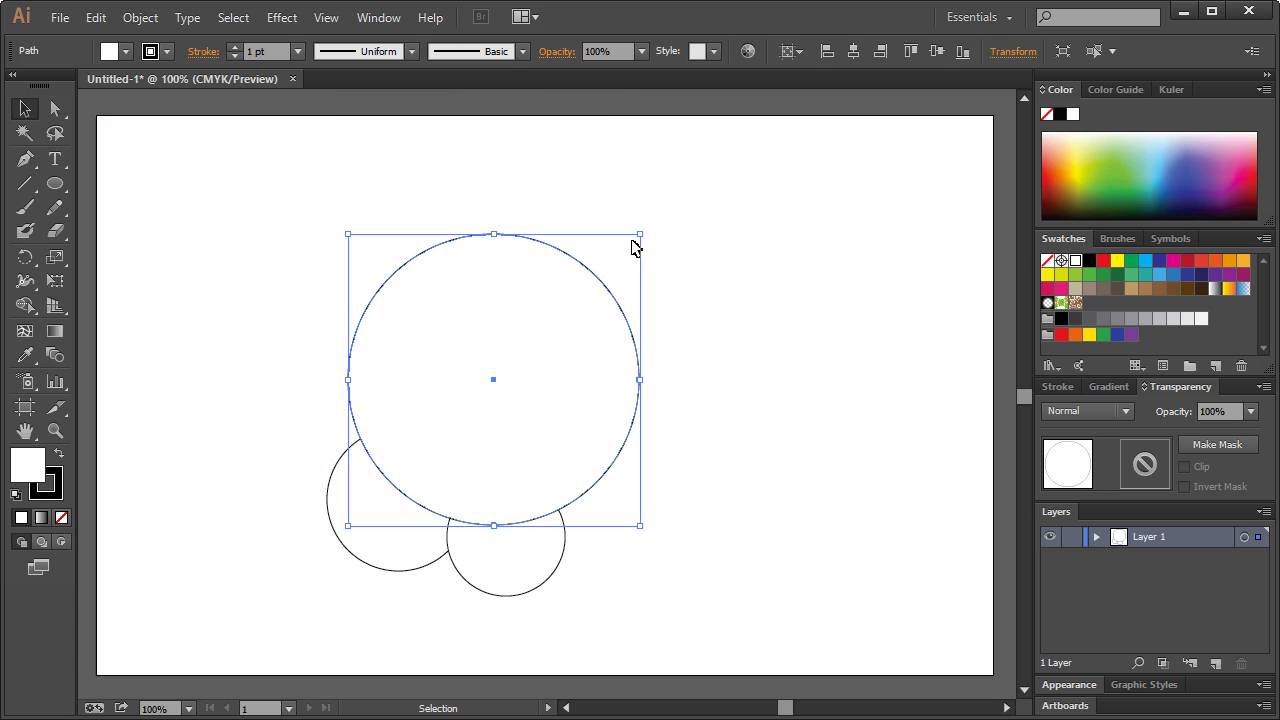
drag(643, 232, 711, 158)
mouse_move(570, 310)
mouse_down()
mouse_move(531, 323)
mouse_move(565, 321)
mouse_up()
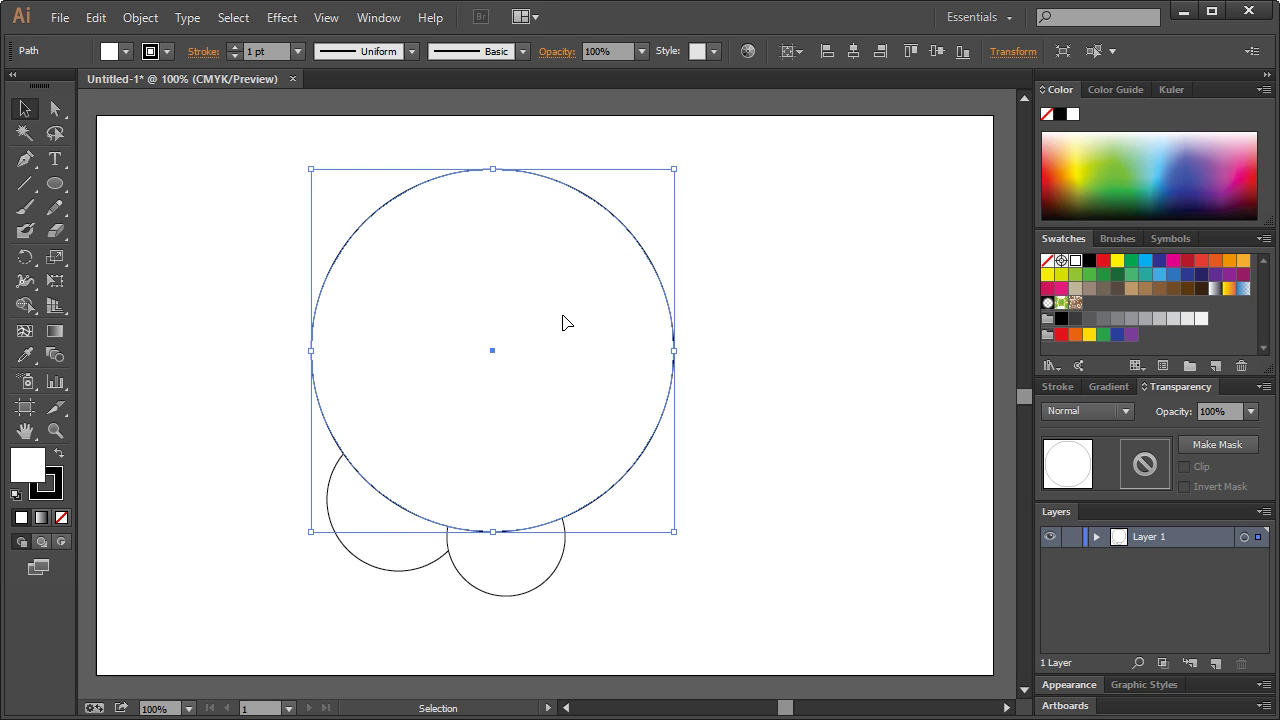
drag(672, 172, 704, 122)
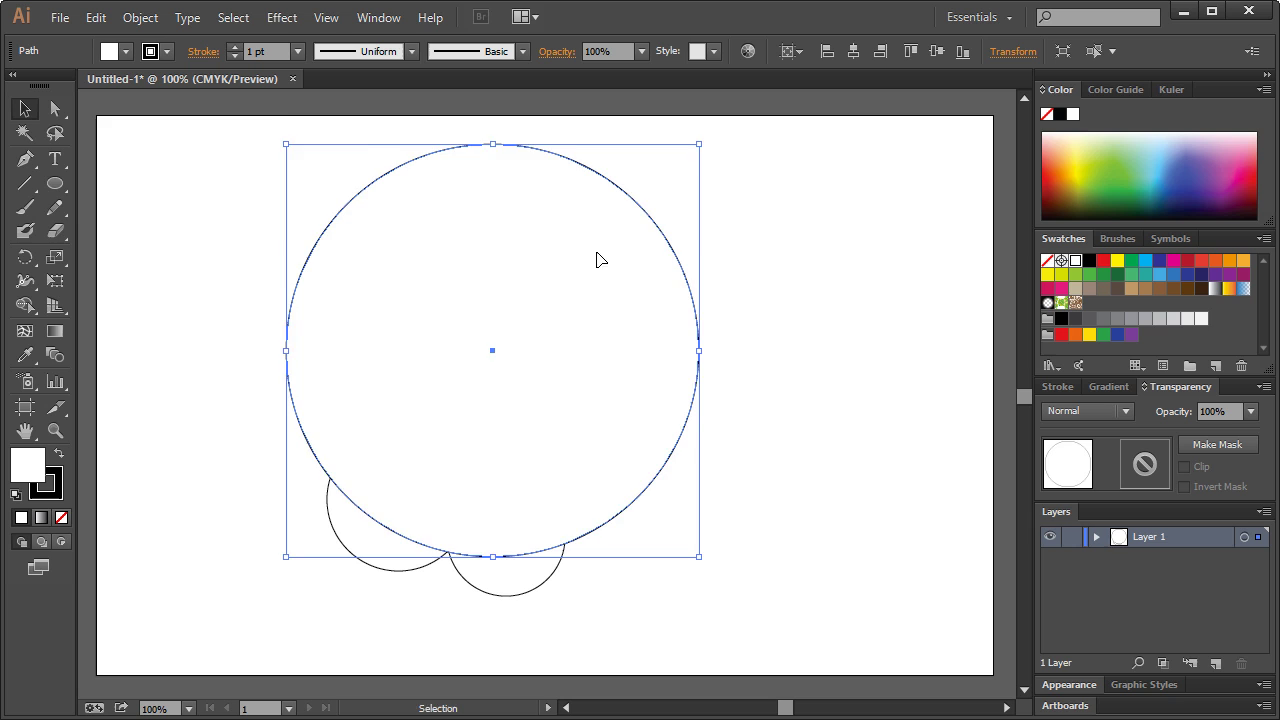
drag(598, 232, 607, 224)
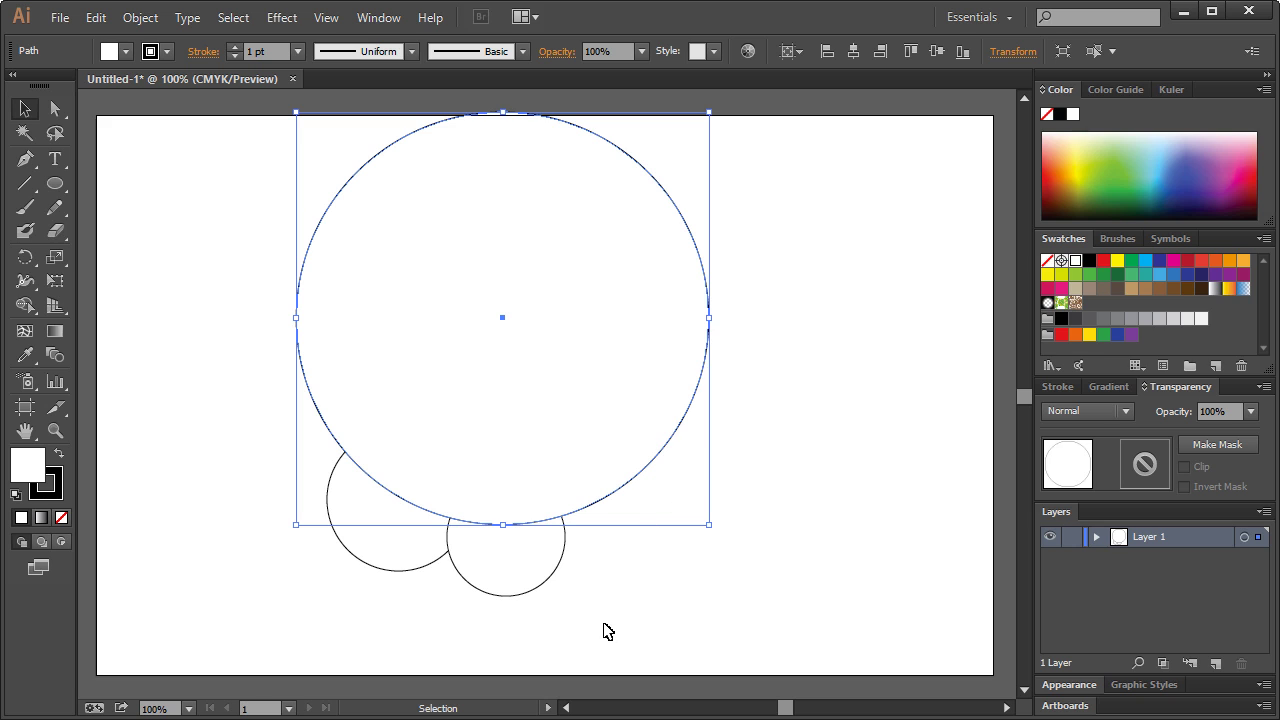
drag(606, 623, 320, 387)
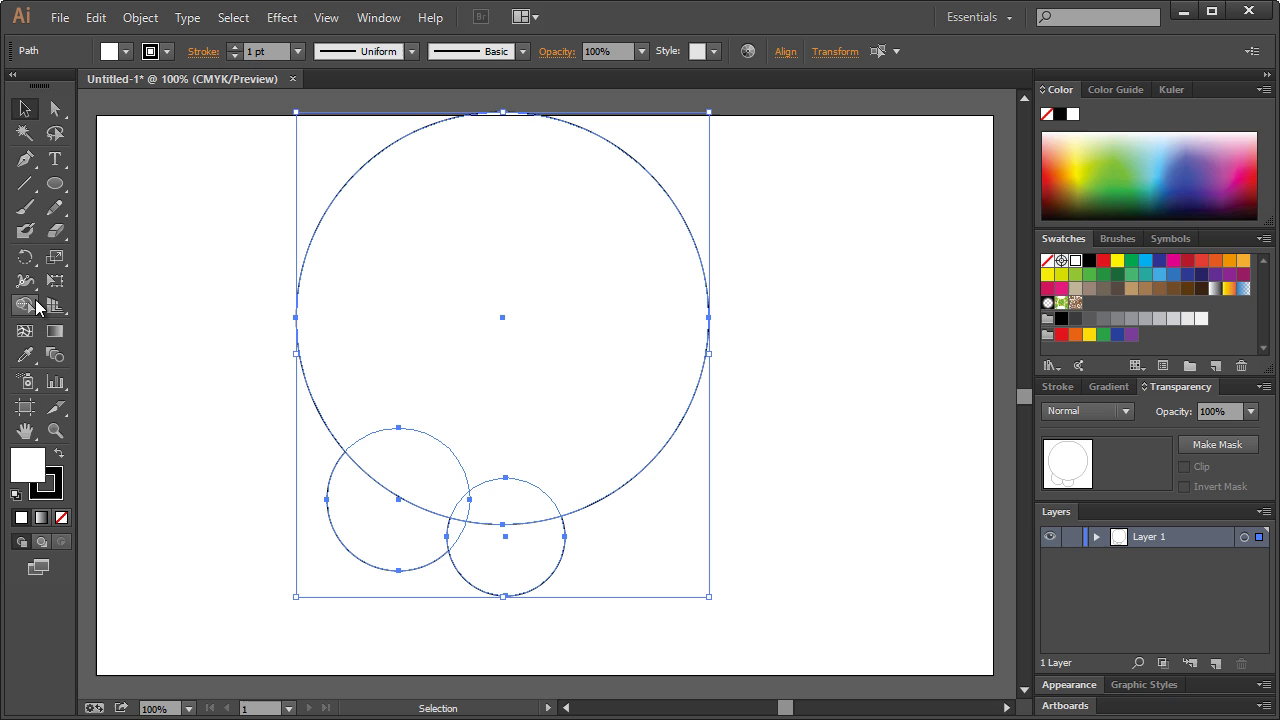
Combine all three circle regions with Shape Builder into one outline, then nudge it right
click(28, 305)
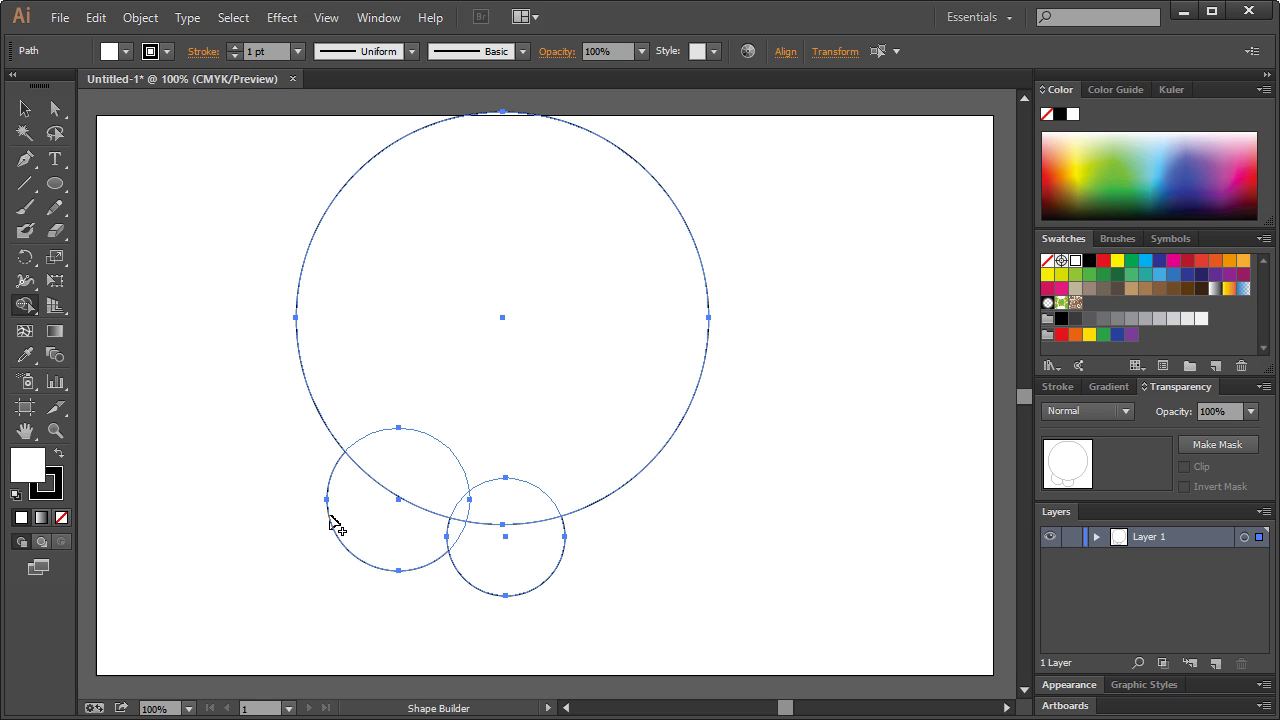
mouse_move(248, 623)
mouse_down()
mouse_move(456, 537)
mouse_move(585, 461)
mouse_move(642, 522)
mouse_move(678, 534)
mouse_move(705, 487)
mouse_move(590, 597)
mouse_move(580, 645)
mouse_up()
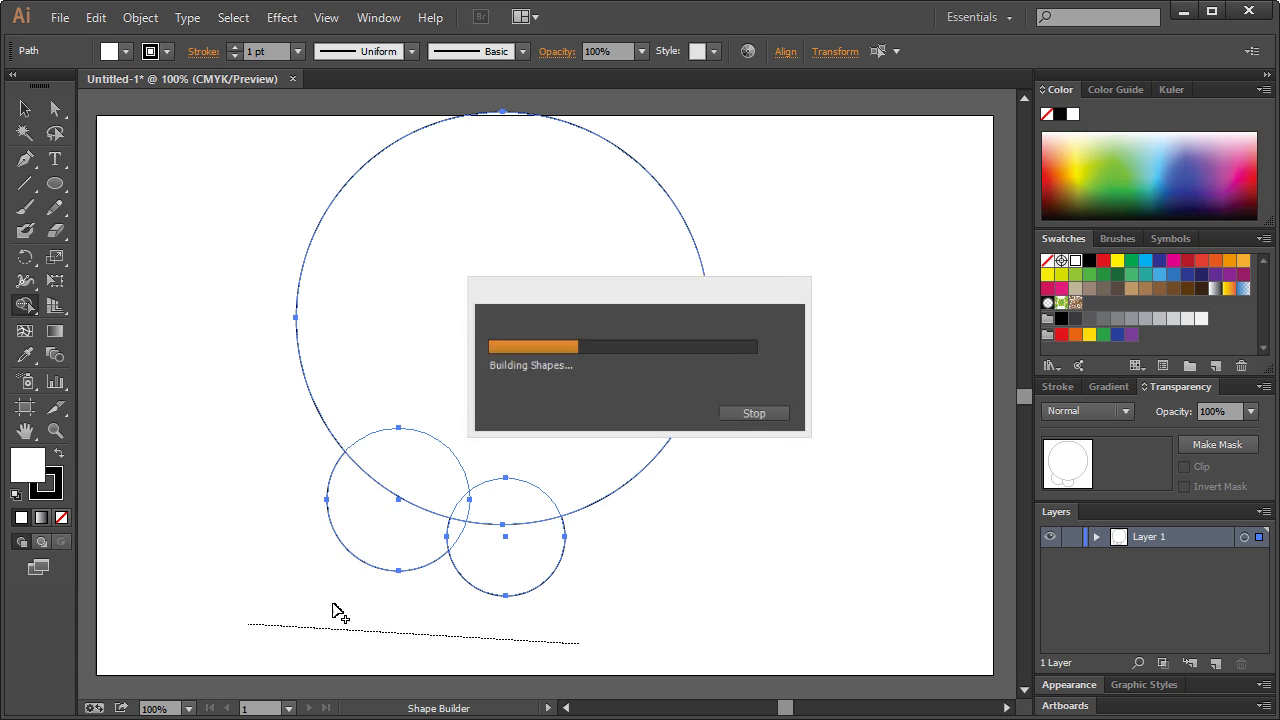
mouse_move(258, 524)
mouse_down()
mouse_move(597, 501)
mouse_move(603, 518)
mouse_move(634, 506)
mouse_move(647, 557)
mouse_move(643, 503)
mouse_move(686, 495)
mouse_up()
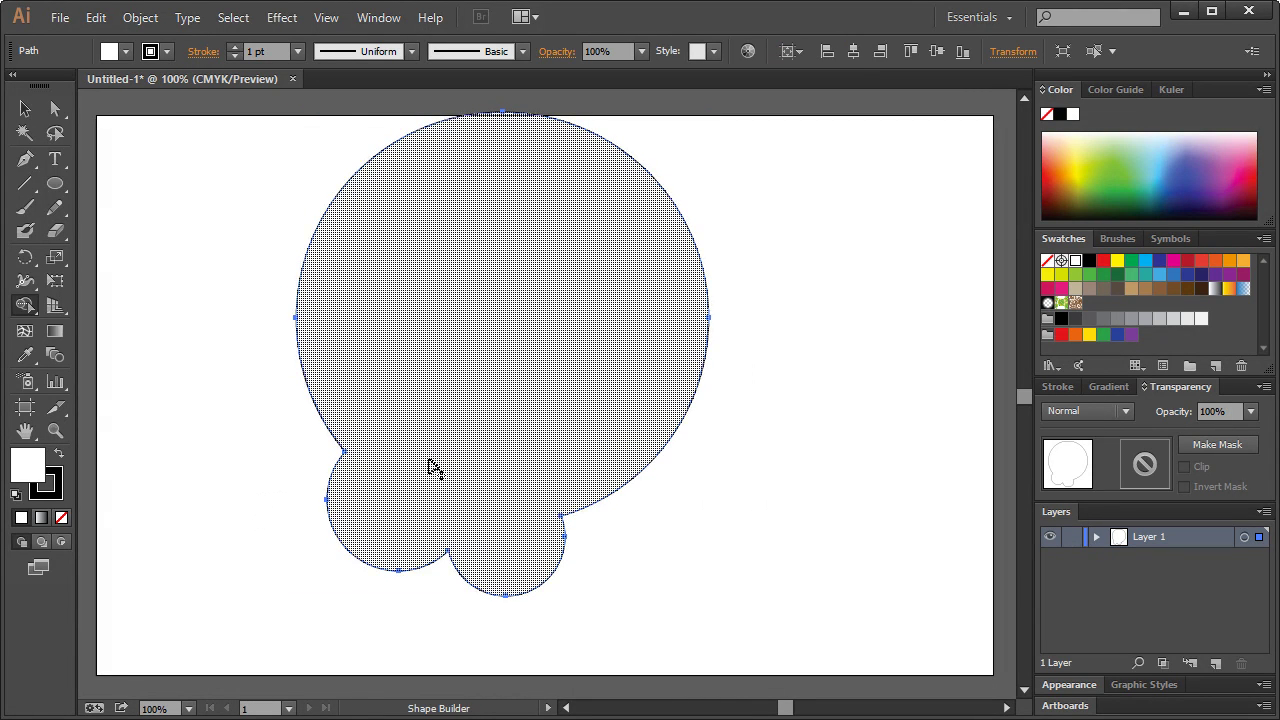
click(25, 108)
click(190, 292)
click(530, 278)
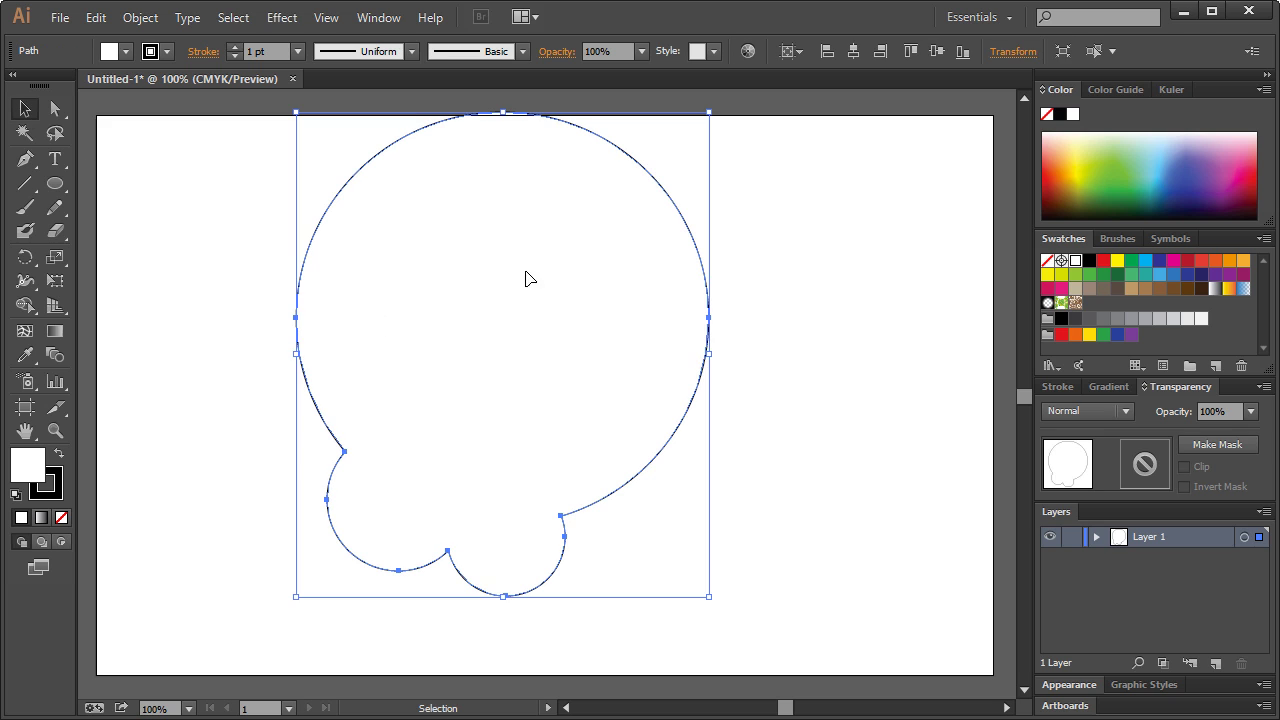
drag(567, 217, 600, 257)
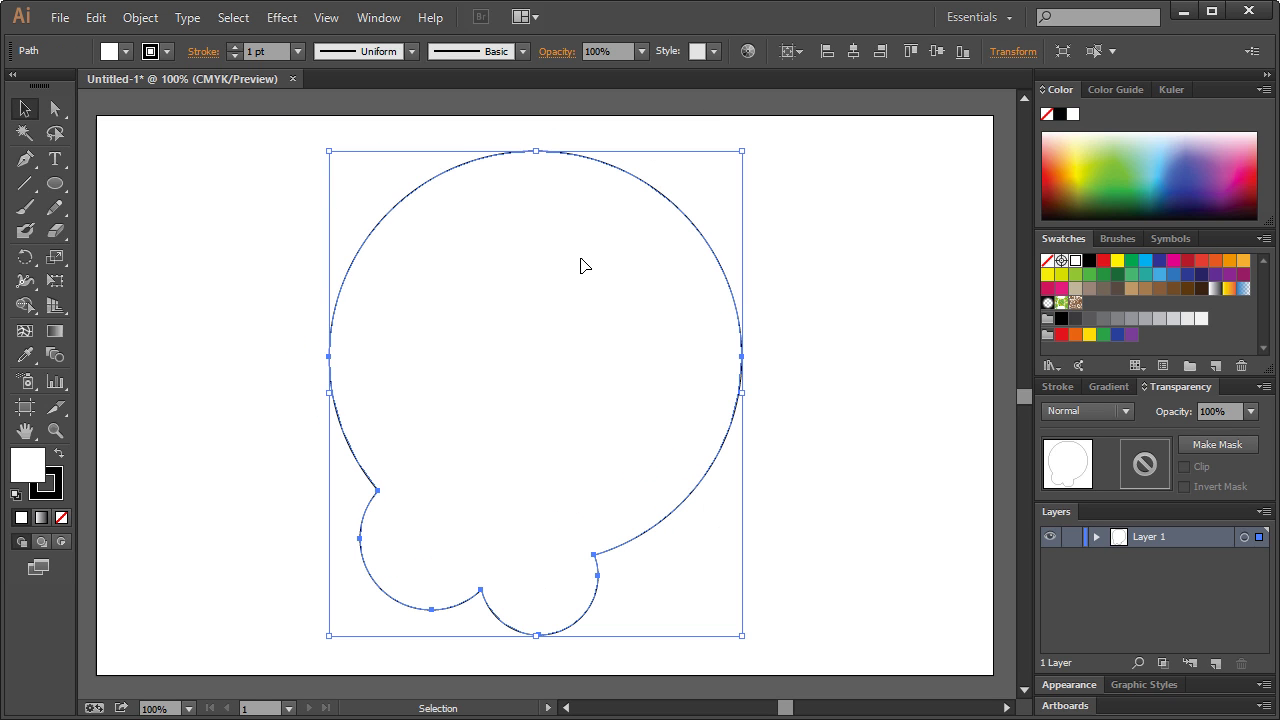
click(871, 265)
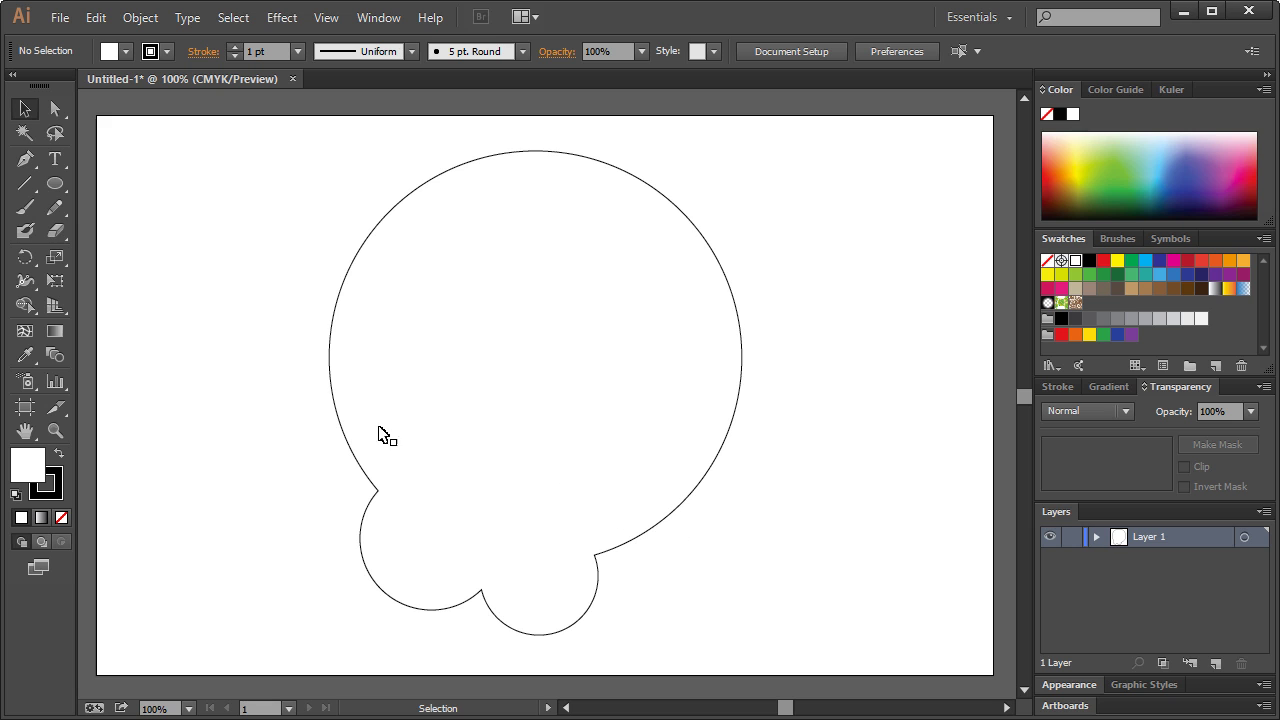
drag(643, 393, 657, 372)
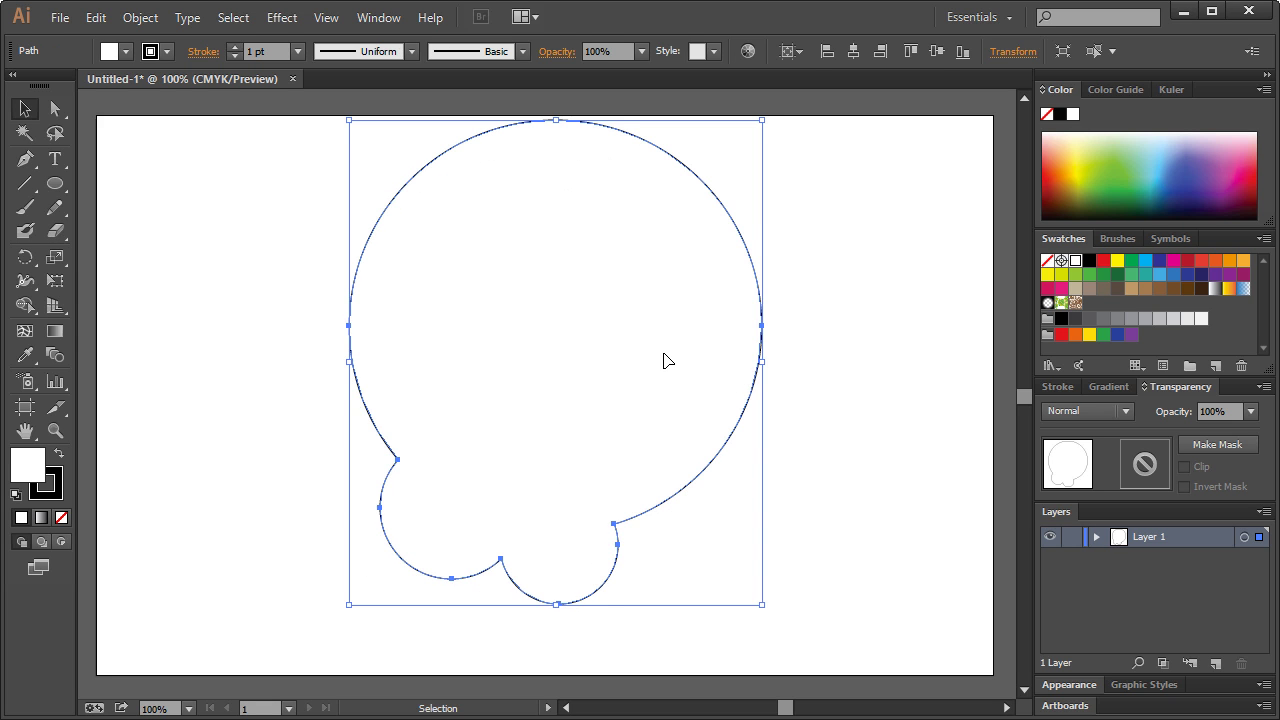
Draw a closed Pen path whose curved lower edge cuts across the shape
click(128, 170)
click(26, 159)
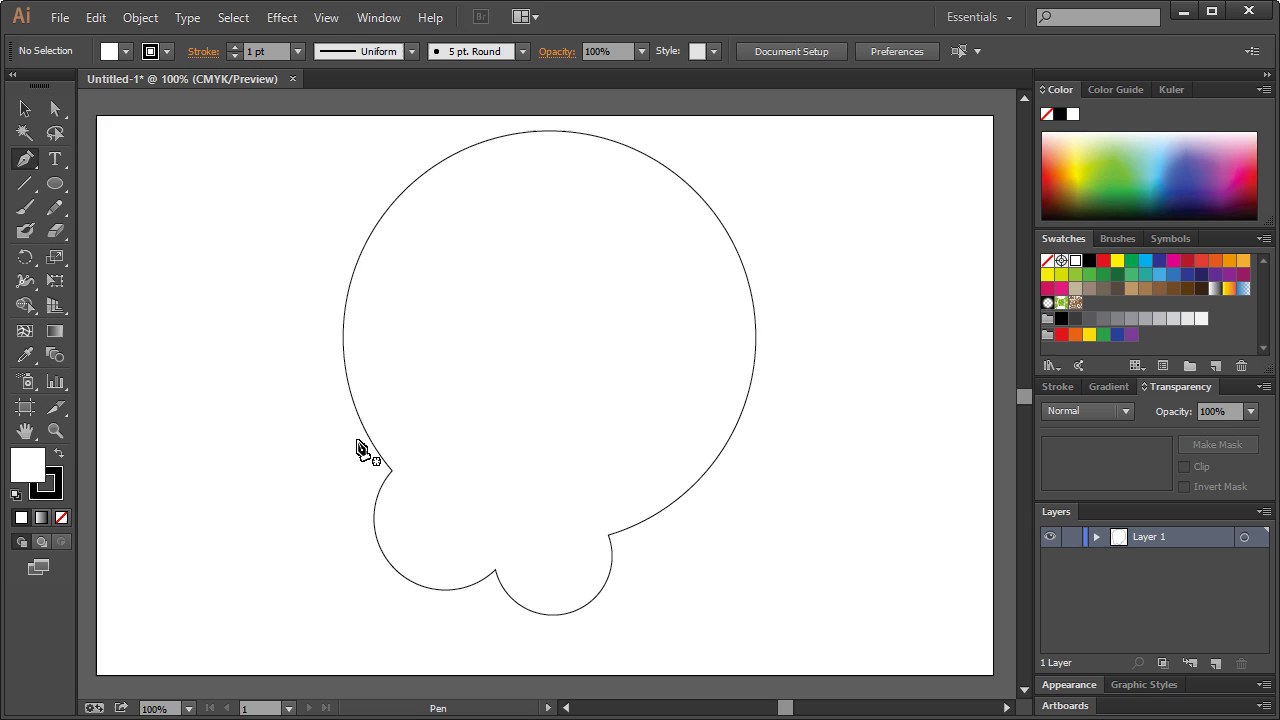
click(331, 415)
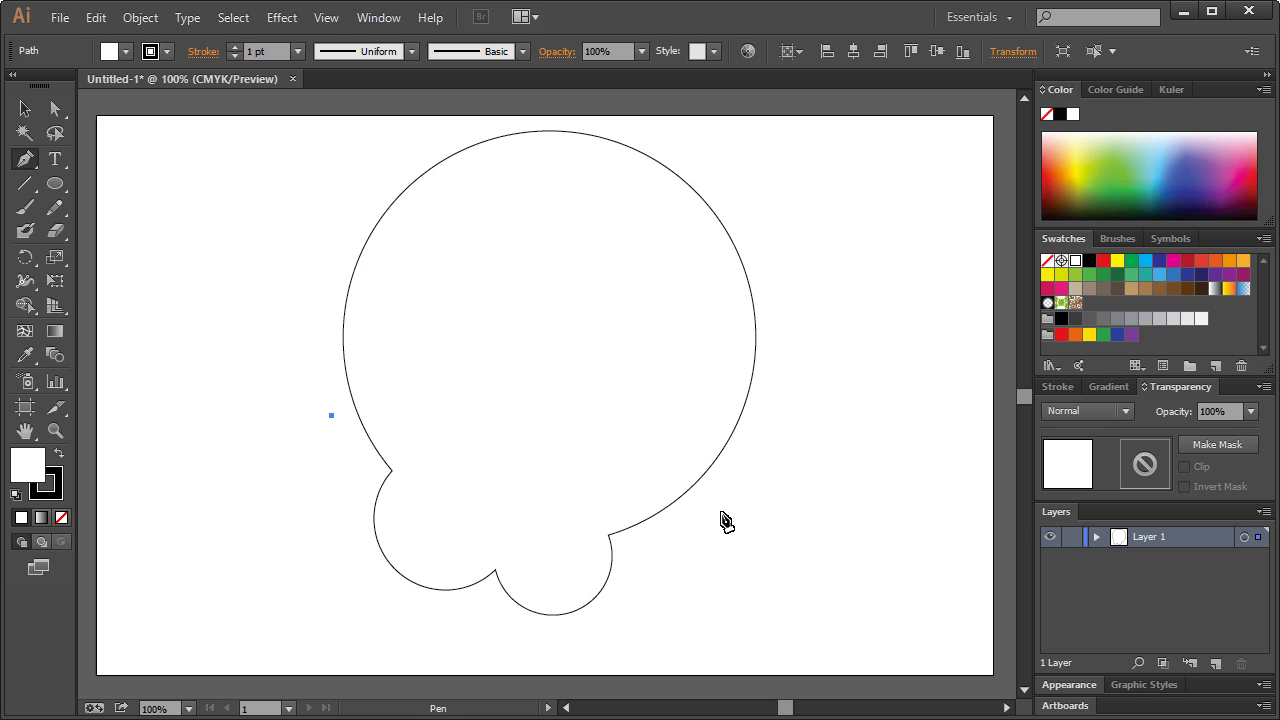
drag(714, 519, 890, 645)
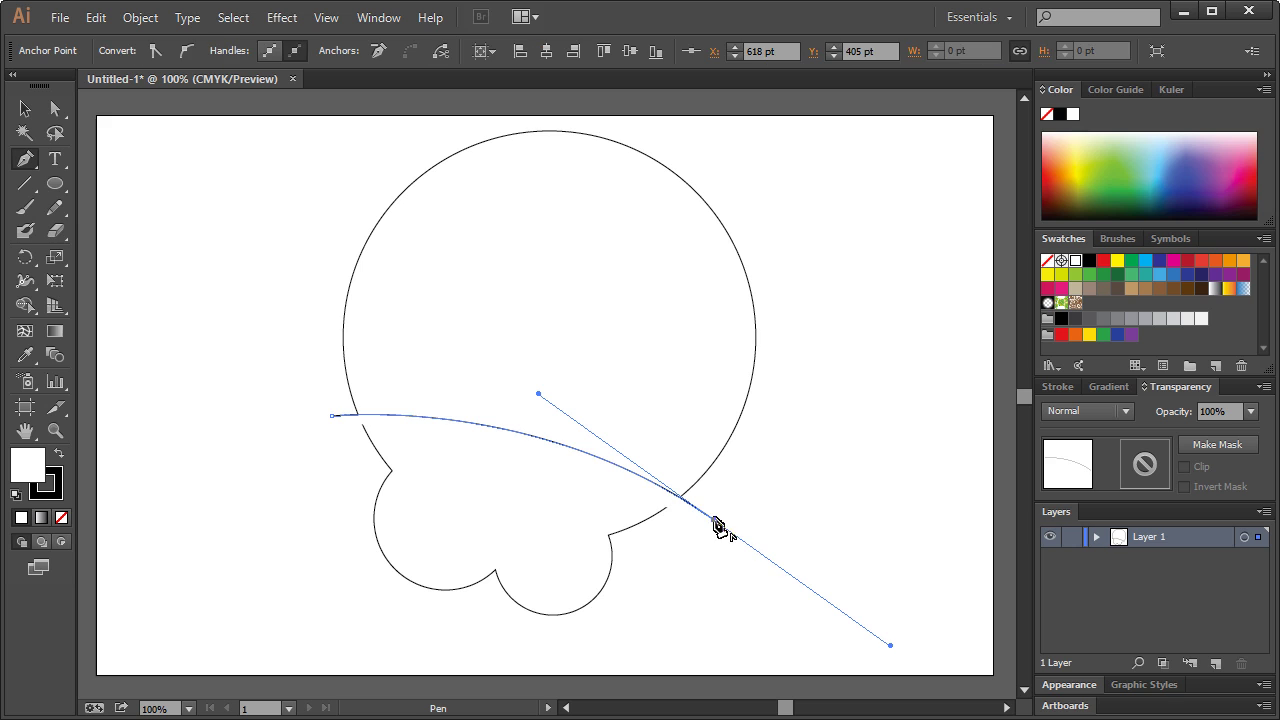
click(714, 519)
drag(800, 330, 791, 213)
drag(668, 124, 629, 120)
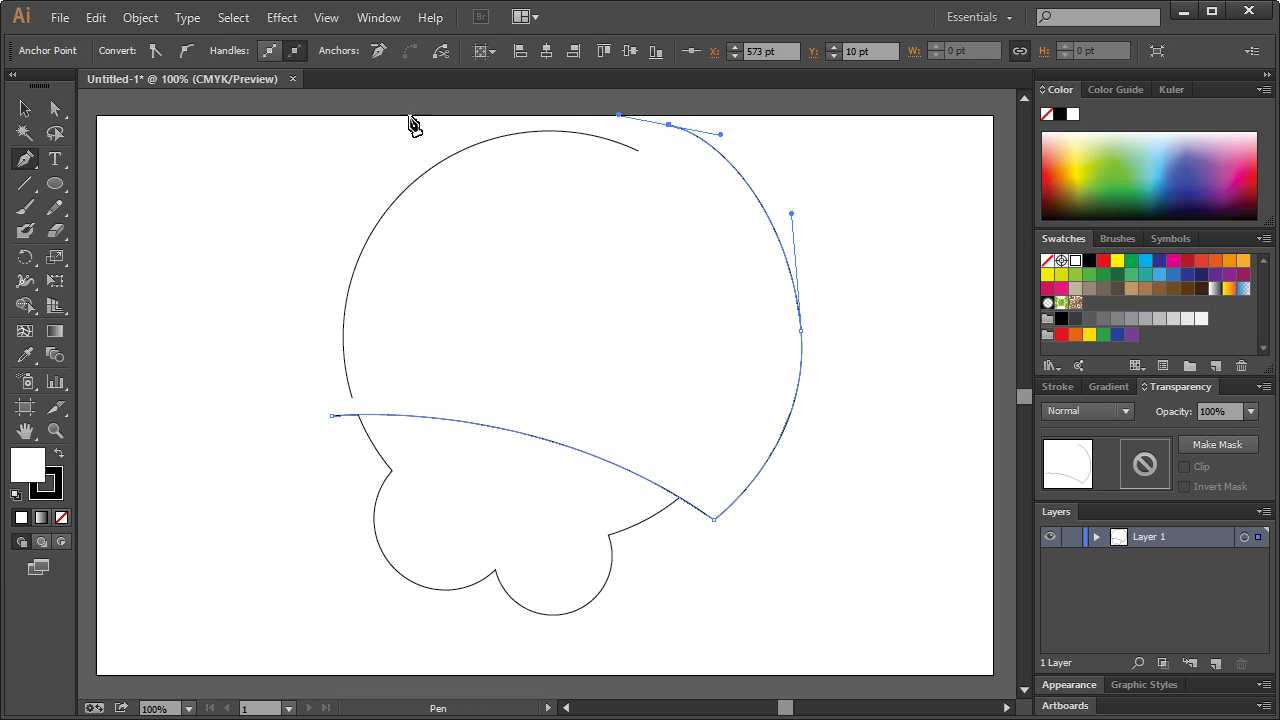
drag(367, 147, 342, 174)
drag(285, 285, 284, 341)
click(332, 415)
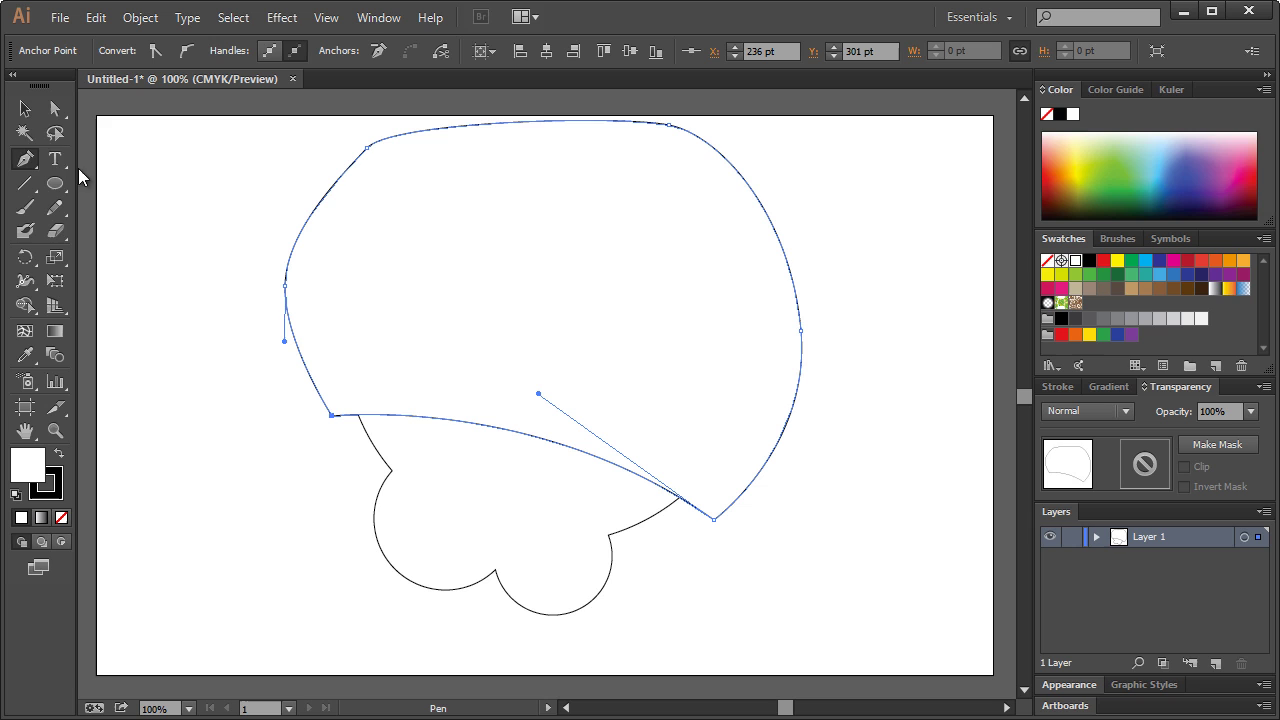
Apply Divide Objects Below, delete the upper piece, and move the chin piece higher
key(v)
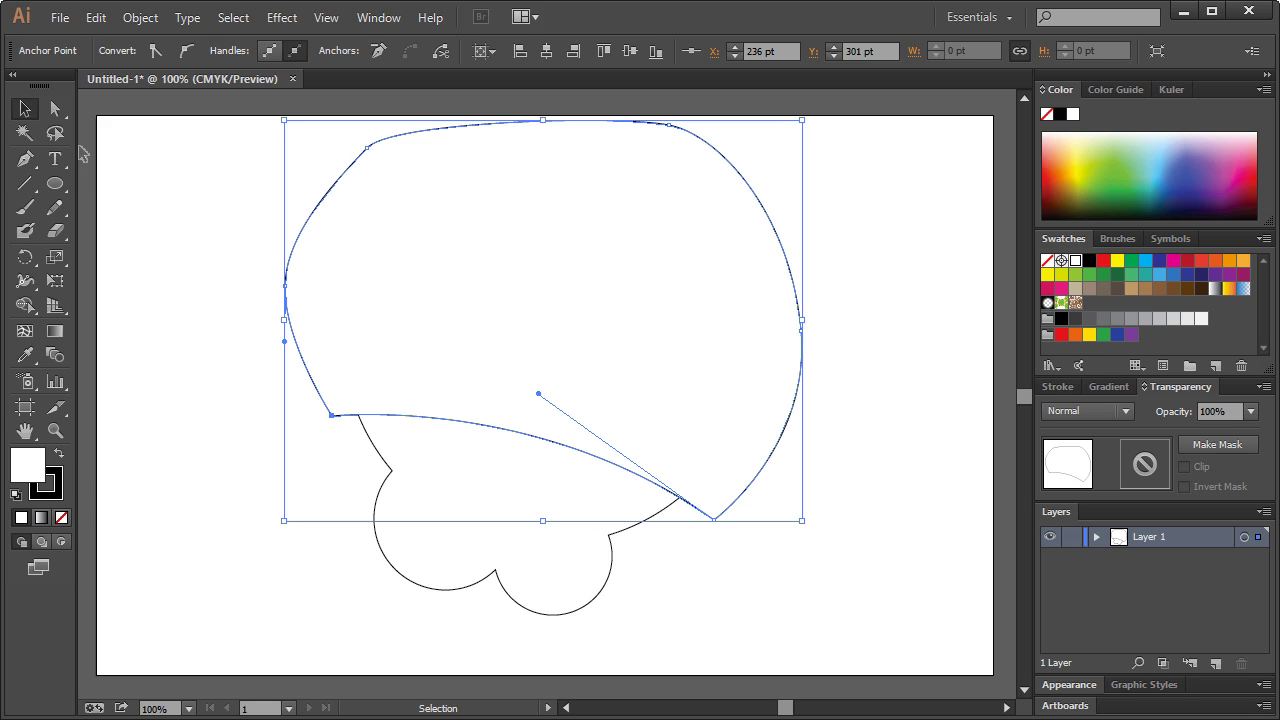
key(a)
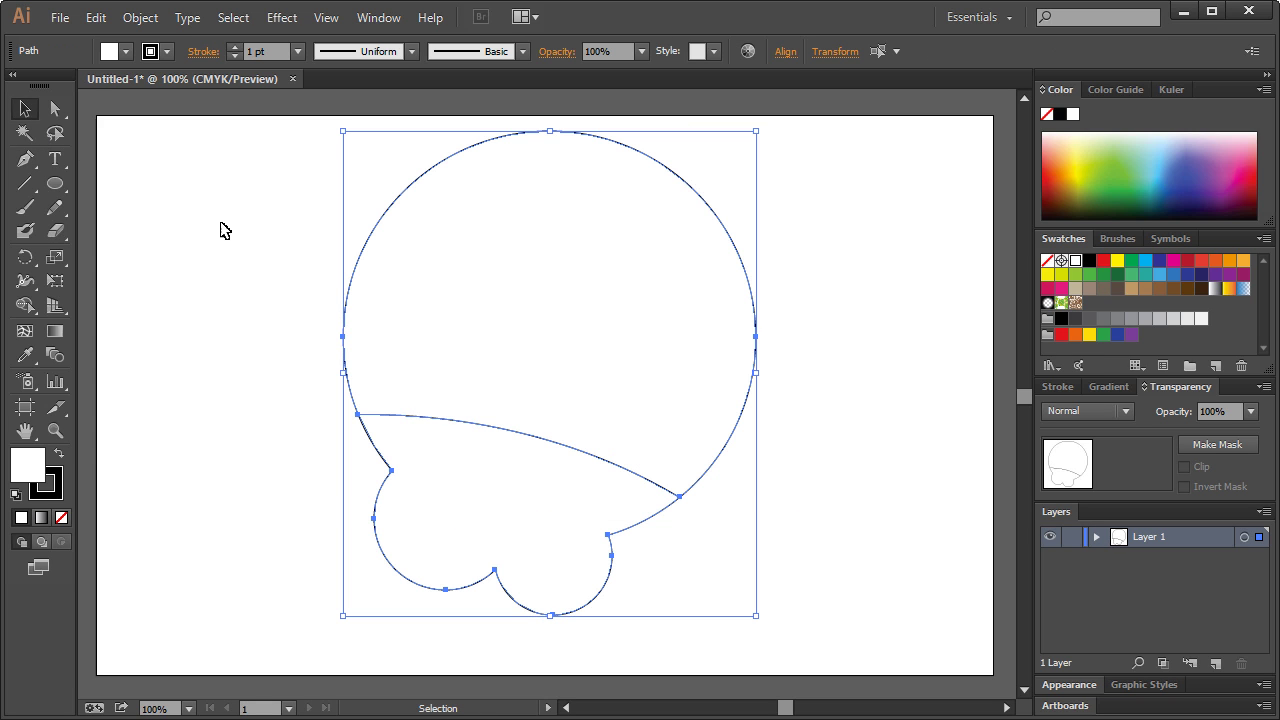
click(130, 18)
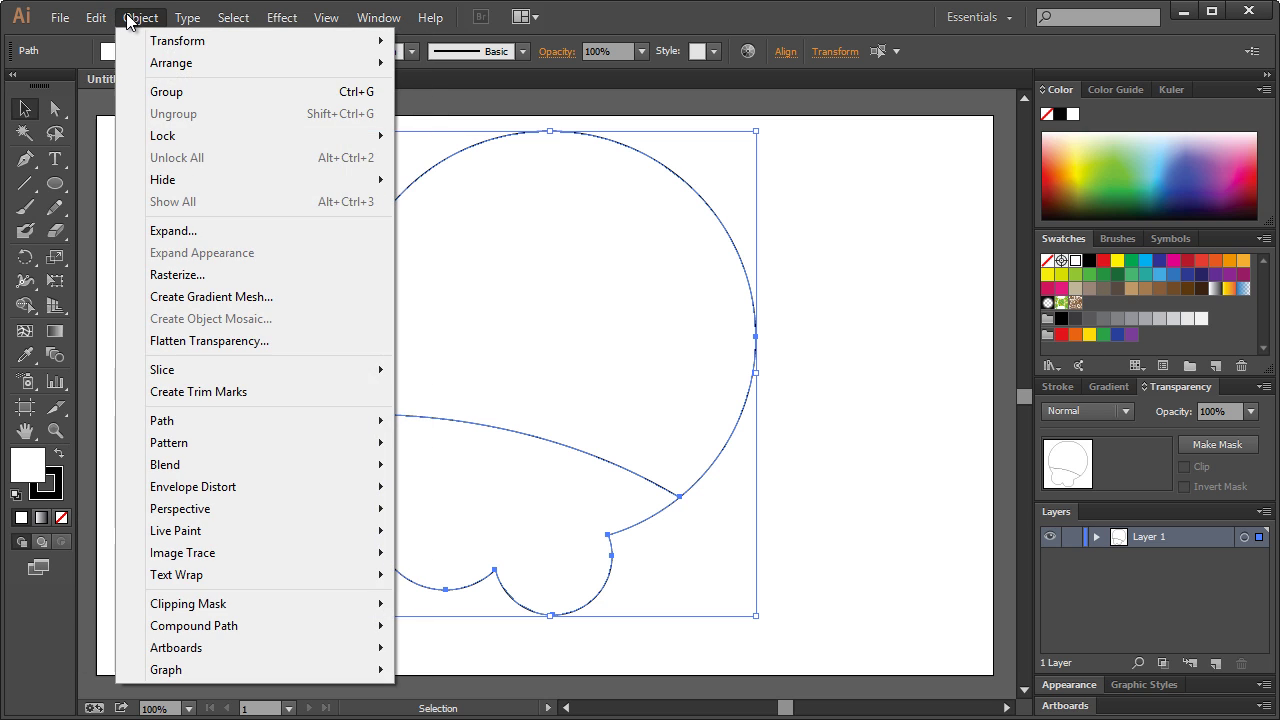
mouse_move(254, 420)
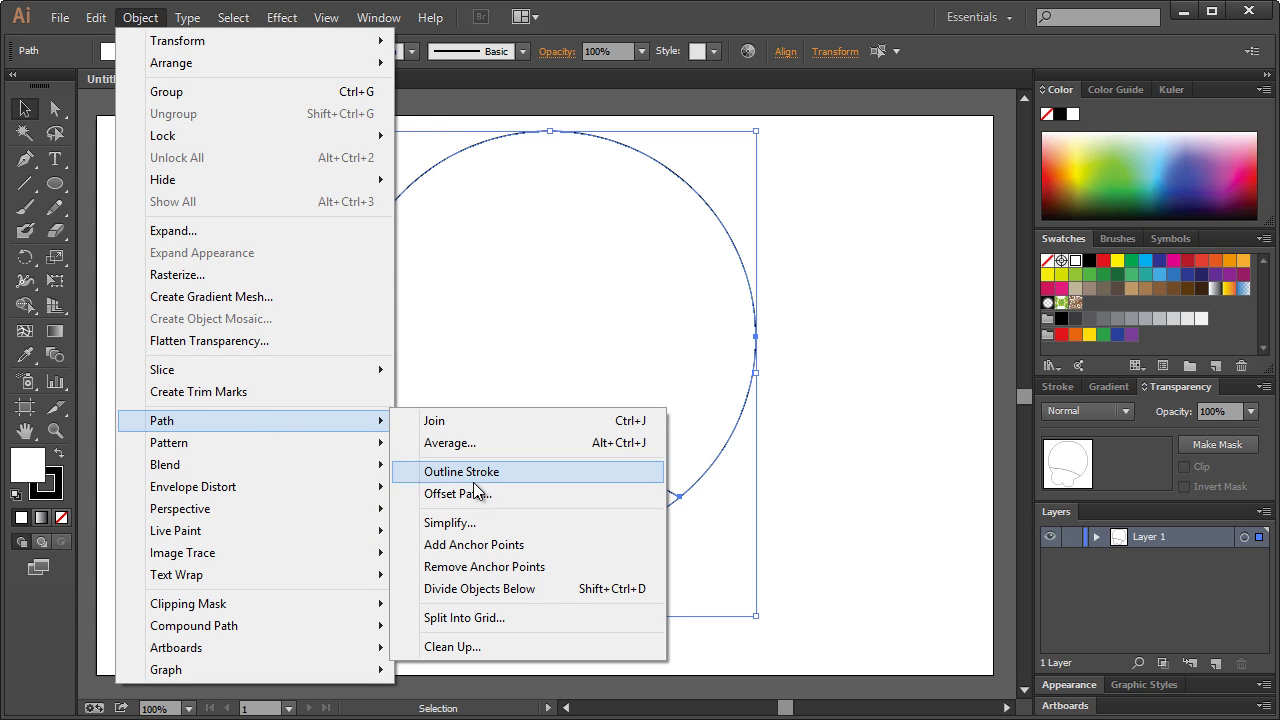
click(470, 588)
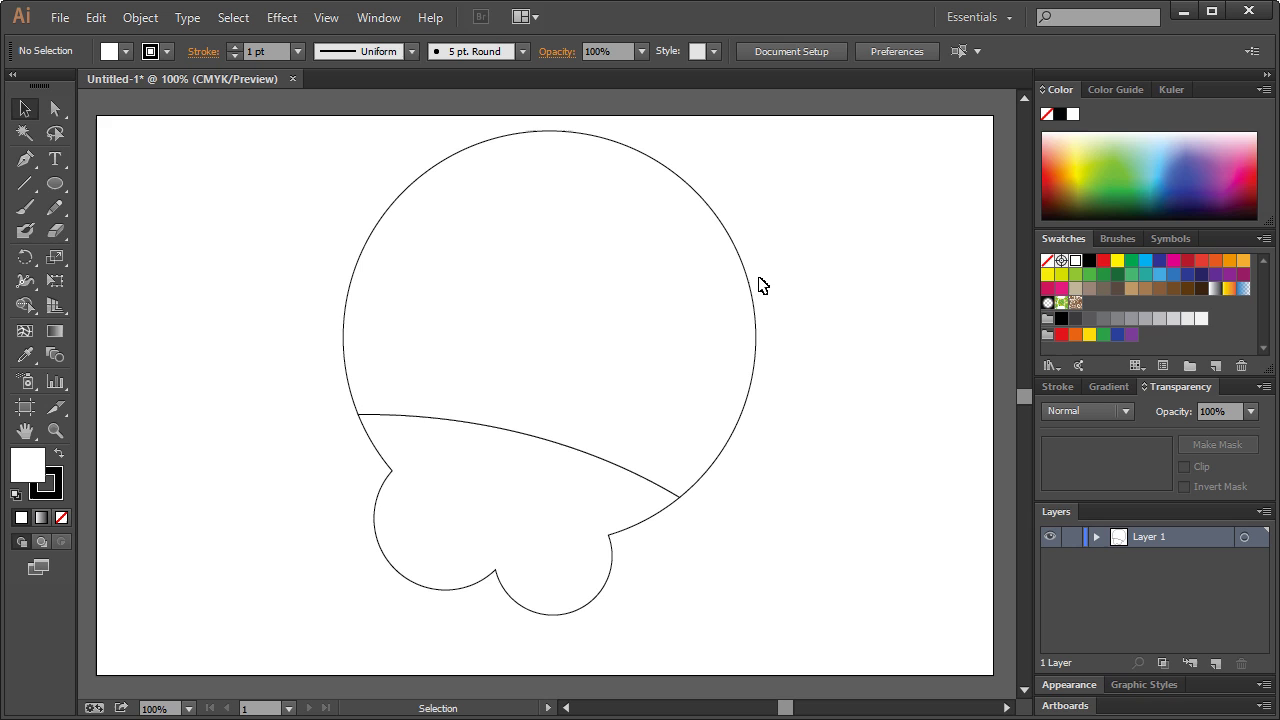
click(457, 153)
key(Delete)
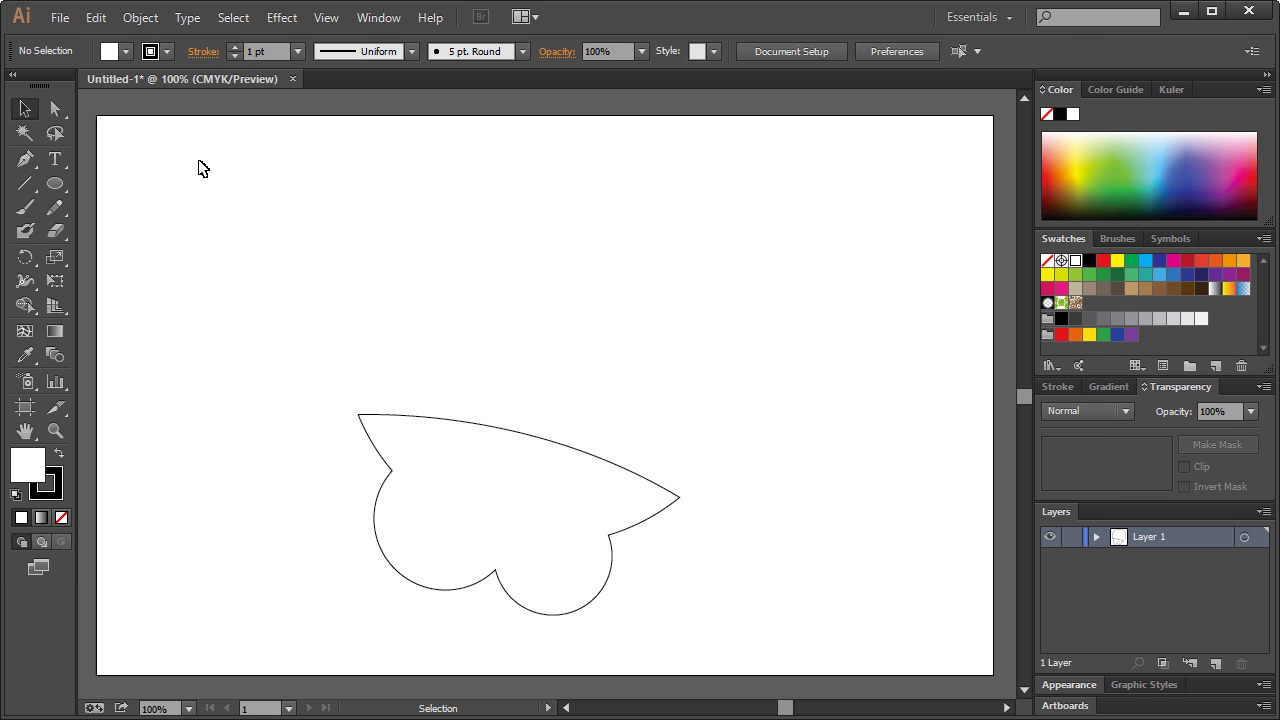
drag(629, 513, 660, 340)
Raise the chin shape's black stroke weight from 1 pt to 11 pt
click(663, 322)
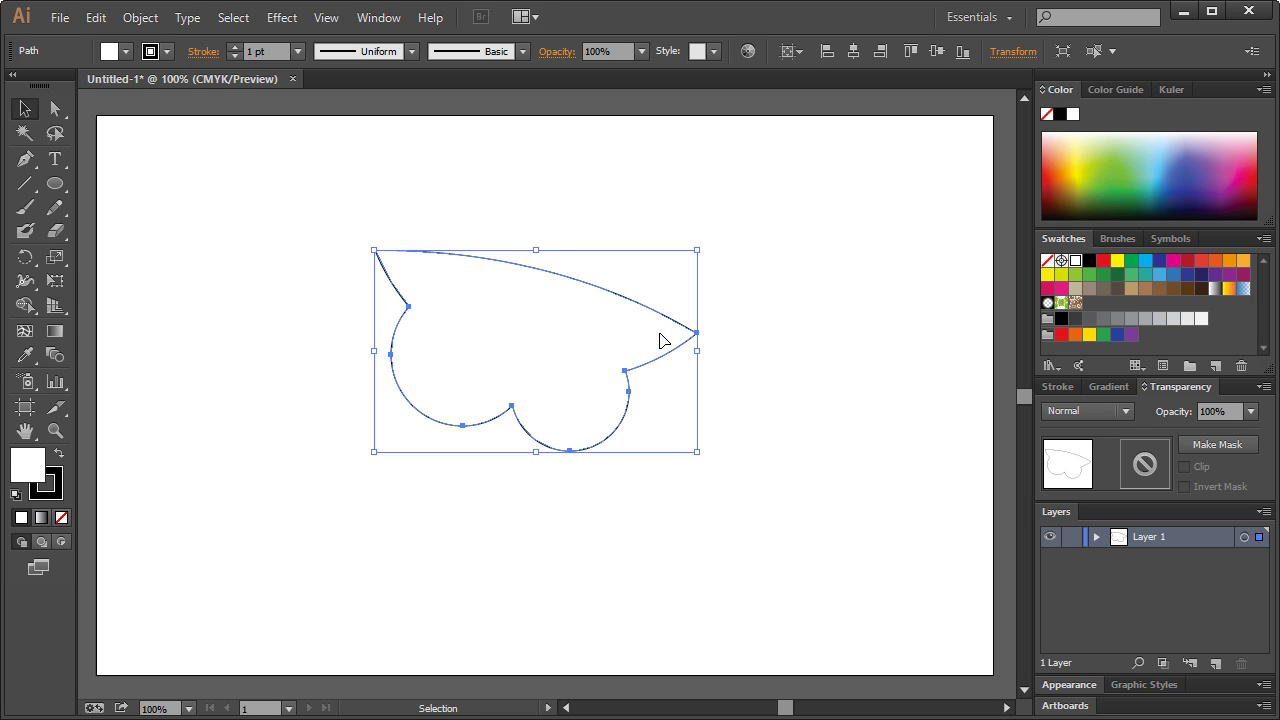
click(737, 242)
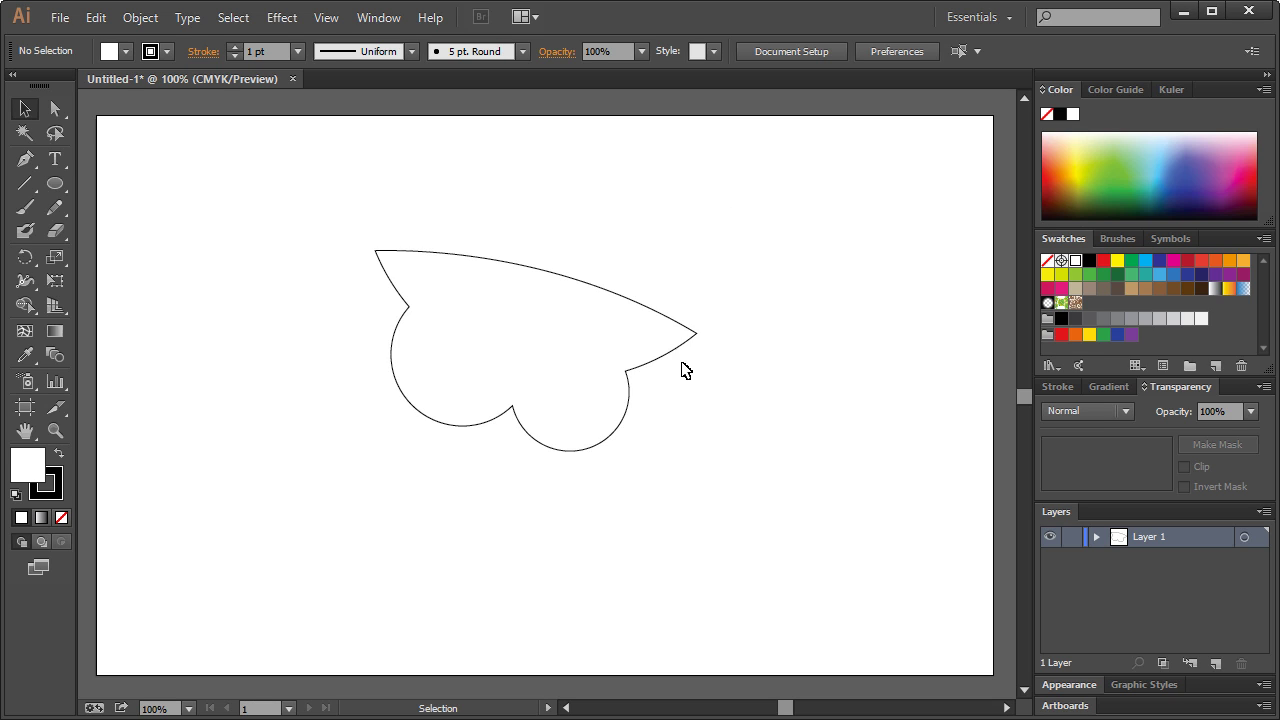
click(670, 352)
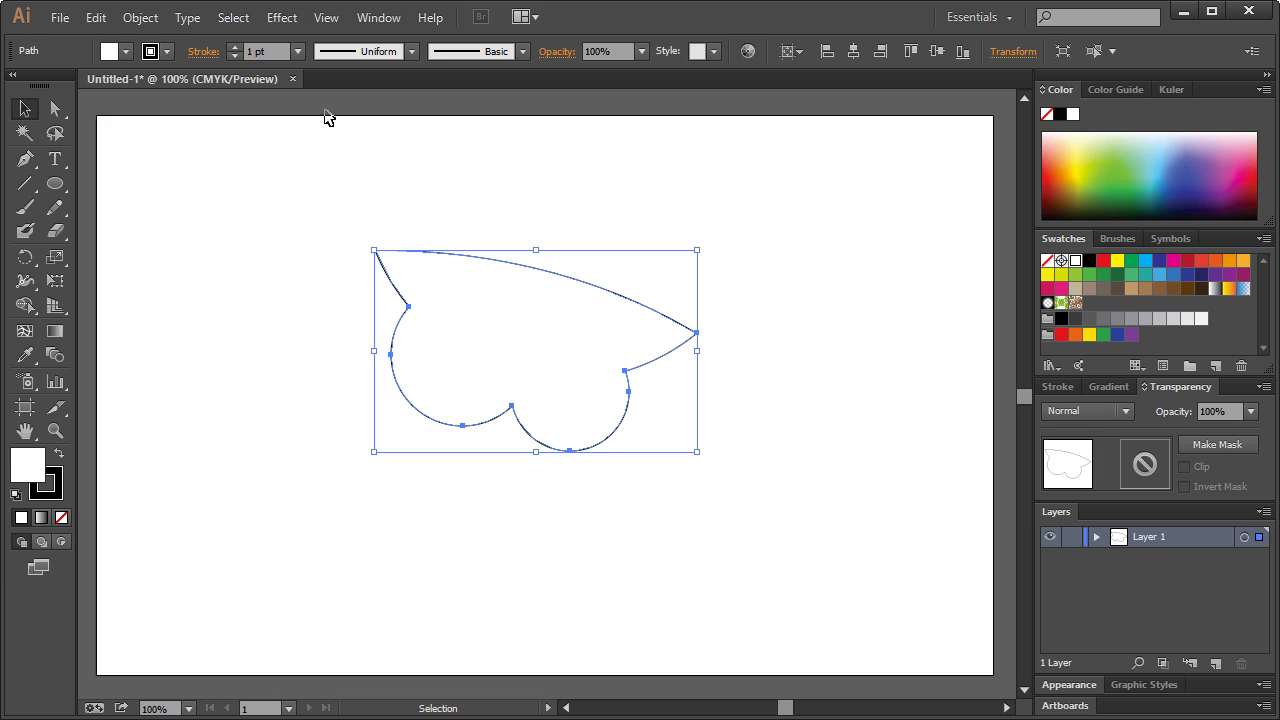
click(234, 47)
click(234, 47)
click(234, 47)
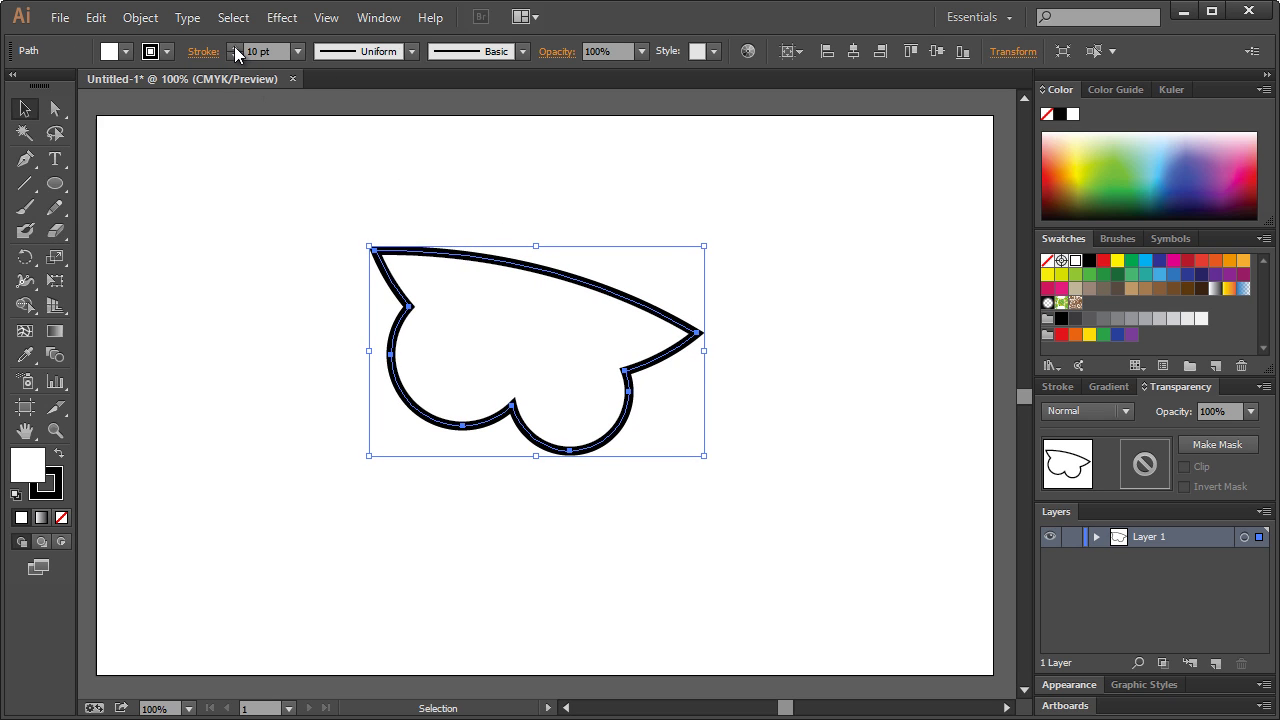
click(234, 47)
click(274, 355)
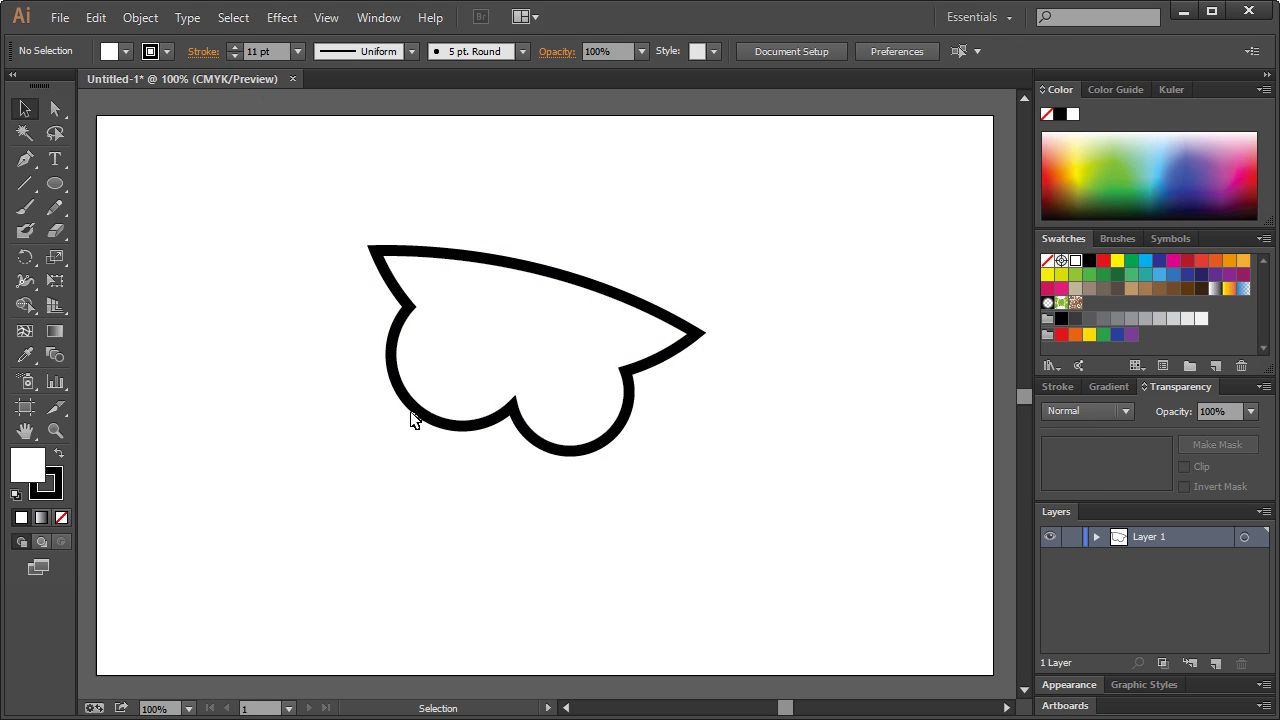
click(648, 346)
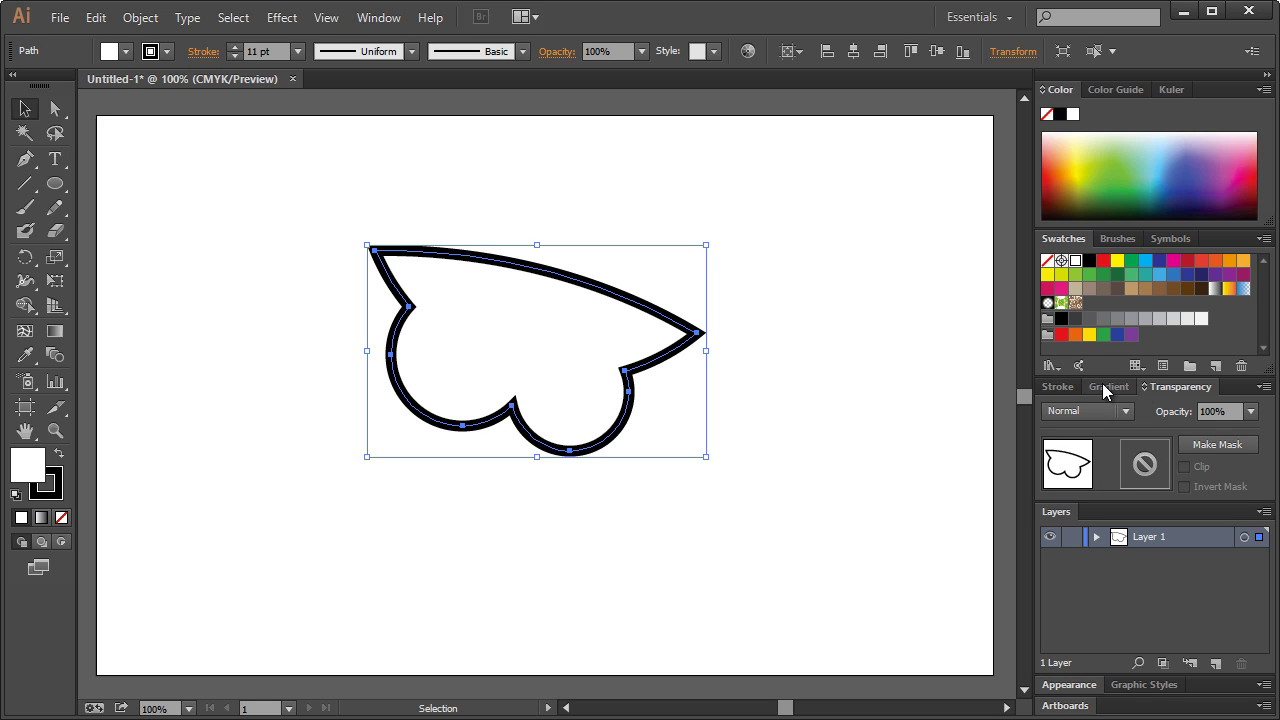
Fill the chin shape with orange first, then replace it with beige eadac5
click(110, 51)
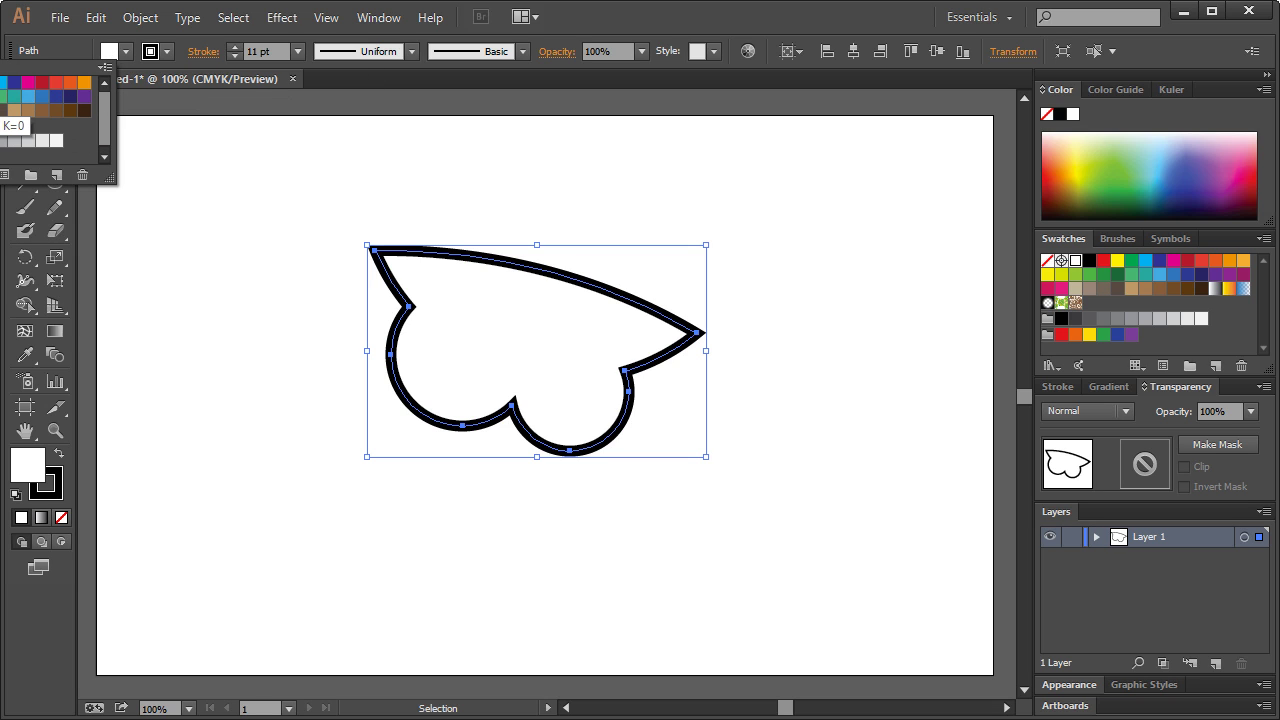
click(84, 82)
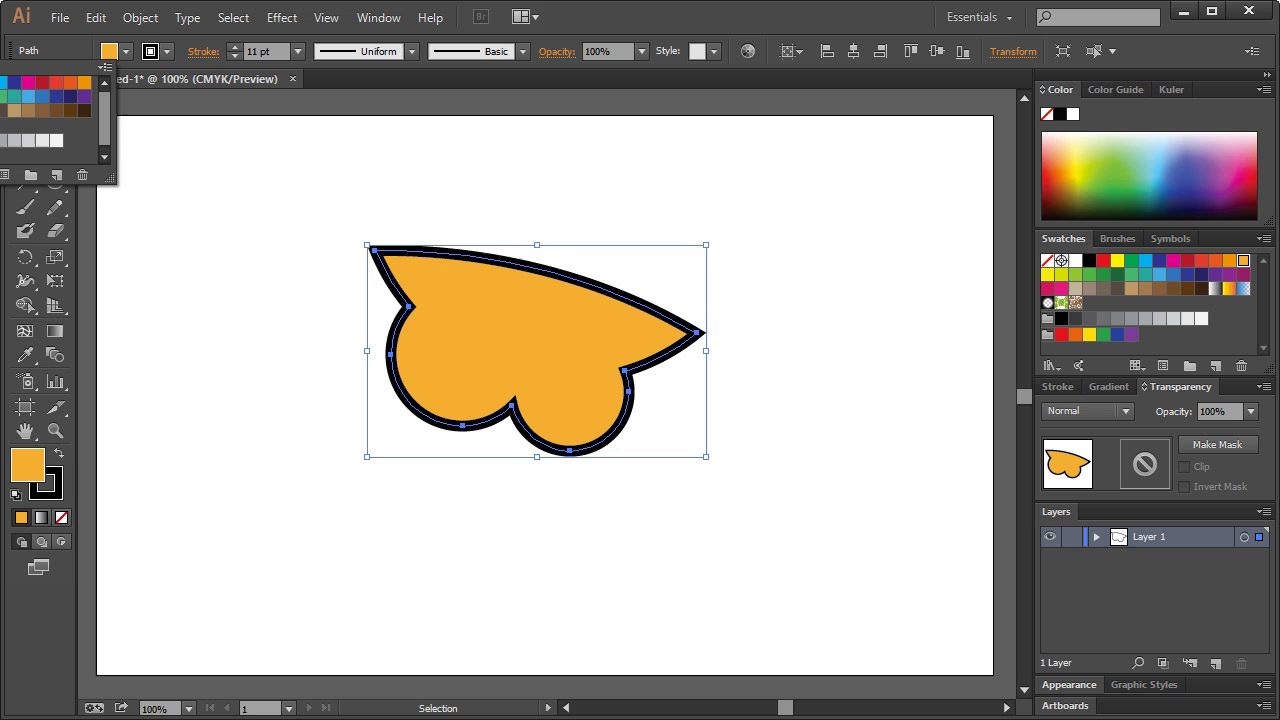
double_click(27, 470)
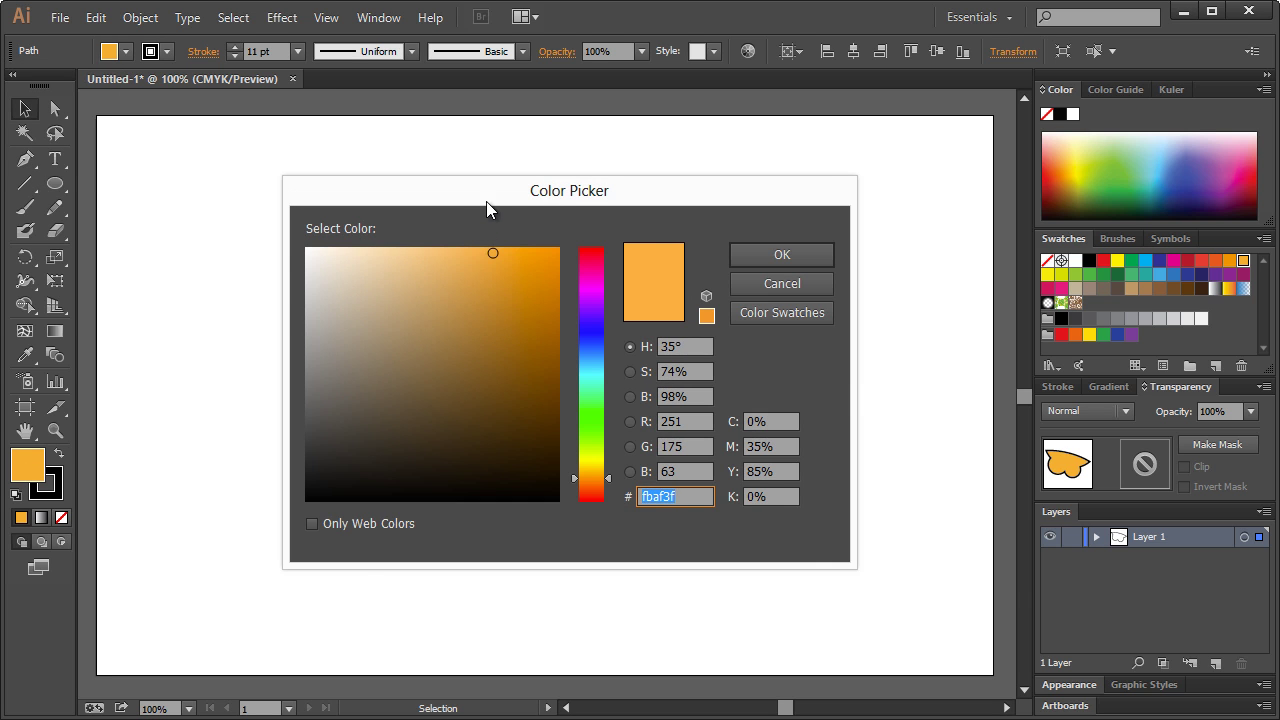
drag(483, 204, 924, 252)
click(781, 320)
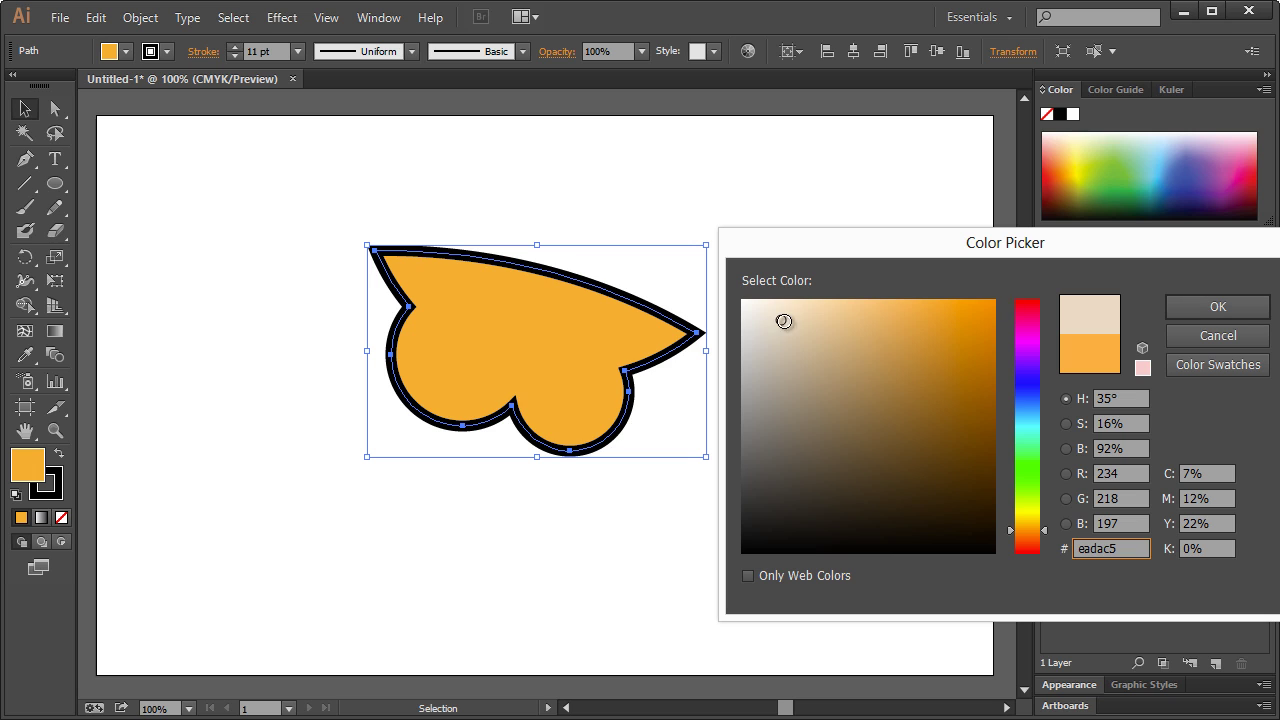
click(1218, 307)
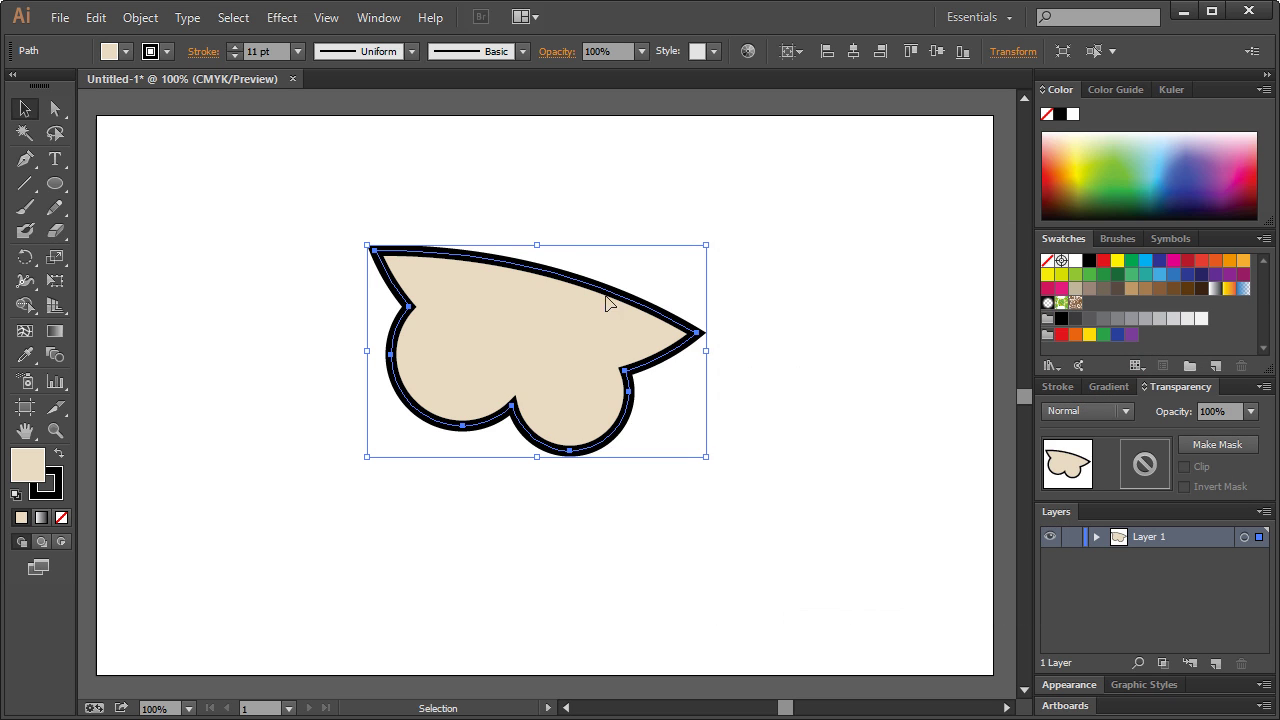
click(510, 194)
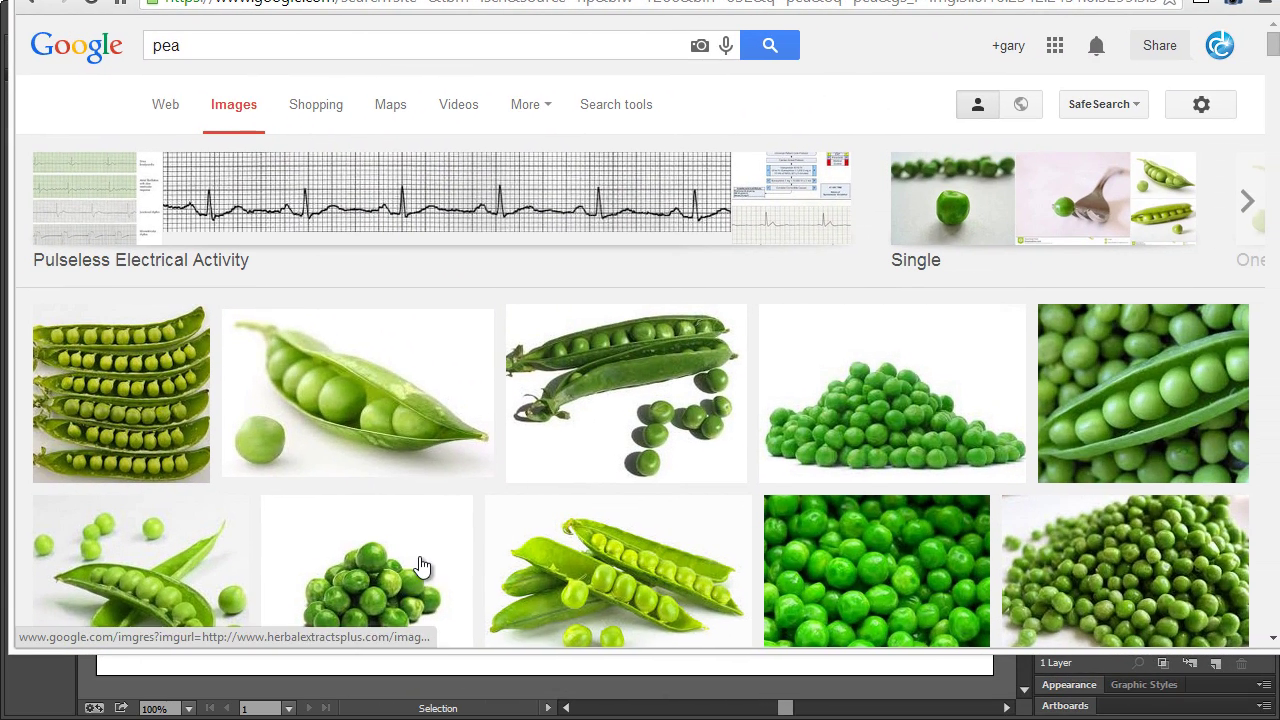
Scroll the pea image results and preview the single green pea photo
scroll(420, 568, down, 2)
scroll(519, 390, down, 1)
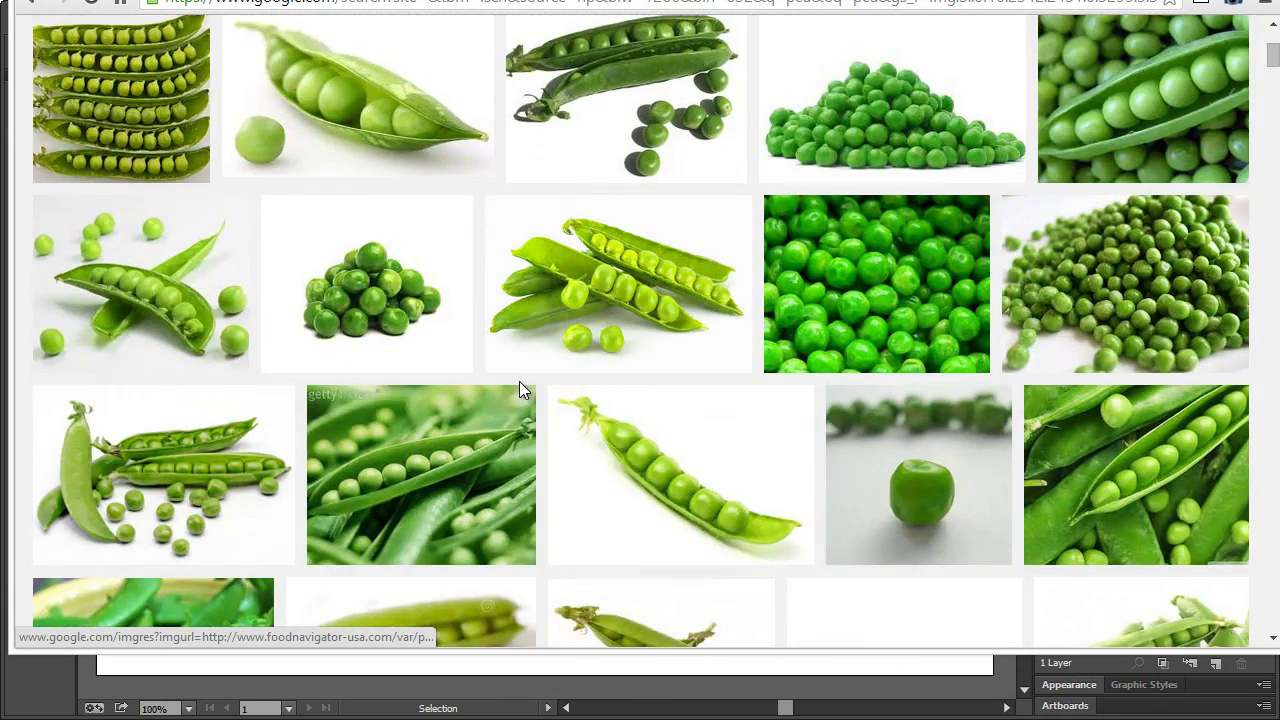
click(912, 472)
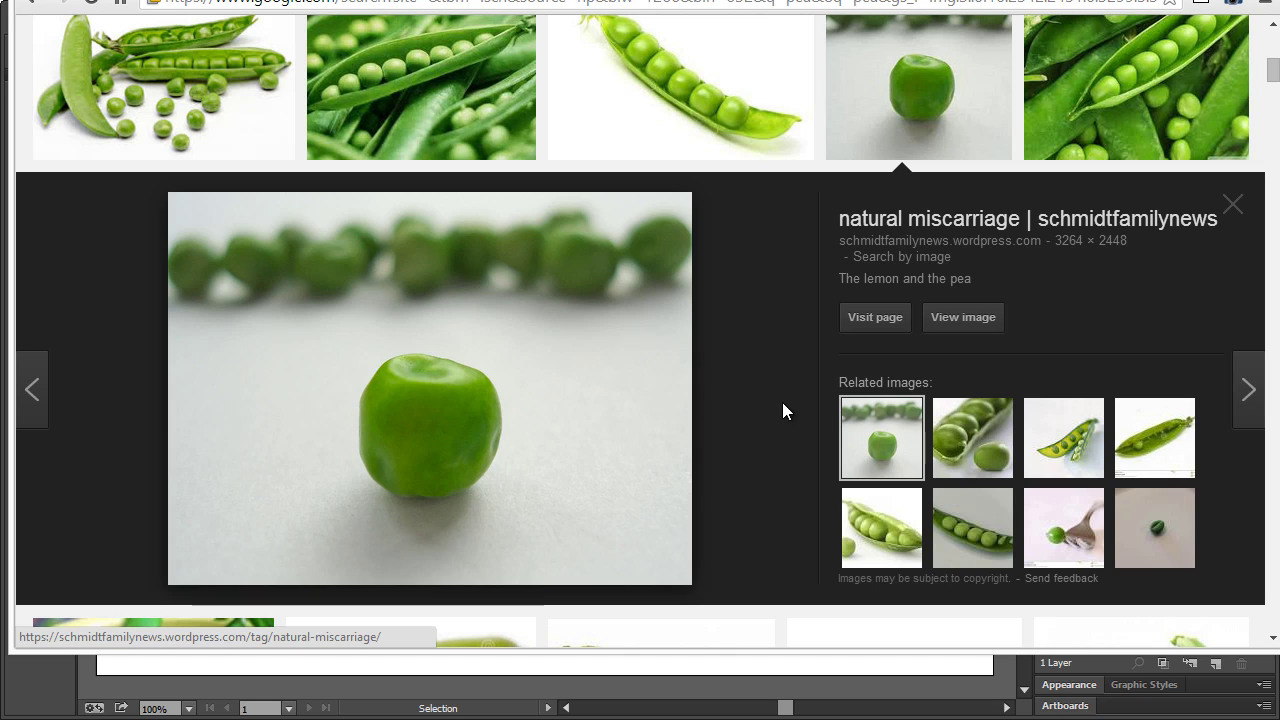
scroll(783, 406, down, 5)
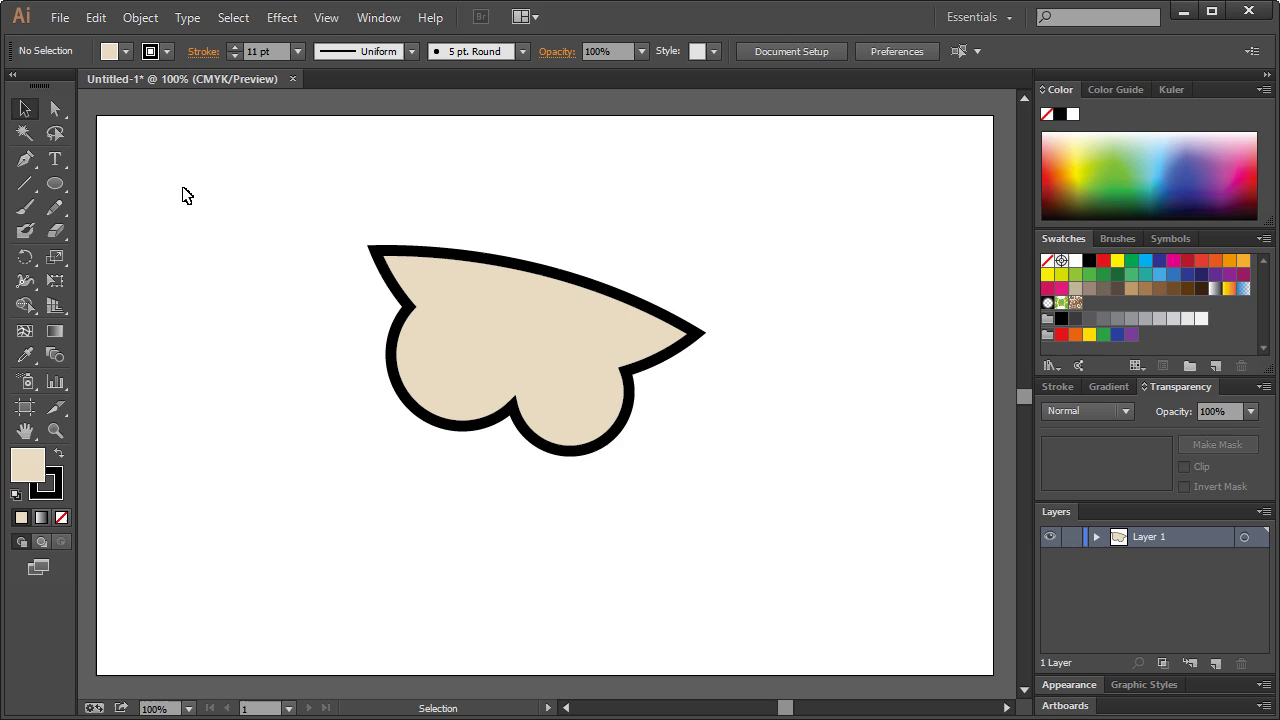
Draw a small circle on the chin's left bump and fill it yellow-green
click(56, 184)
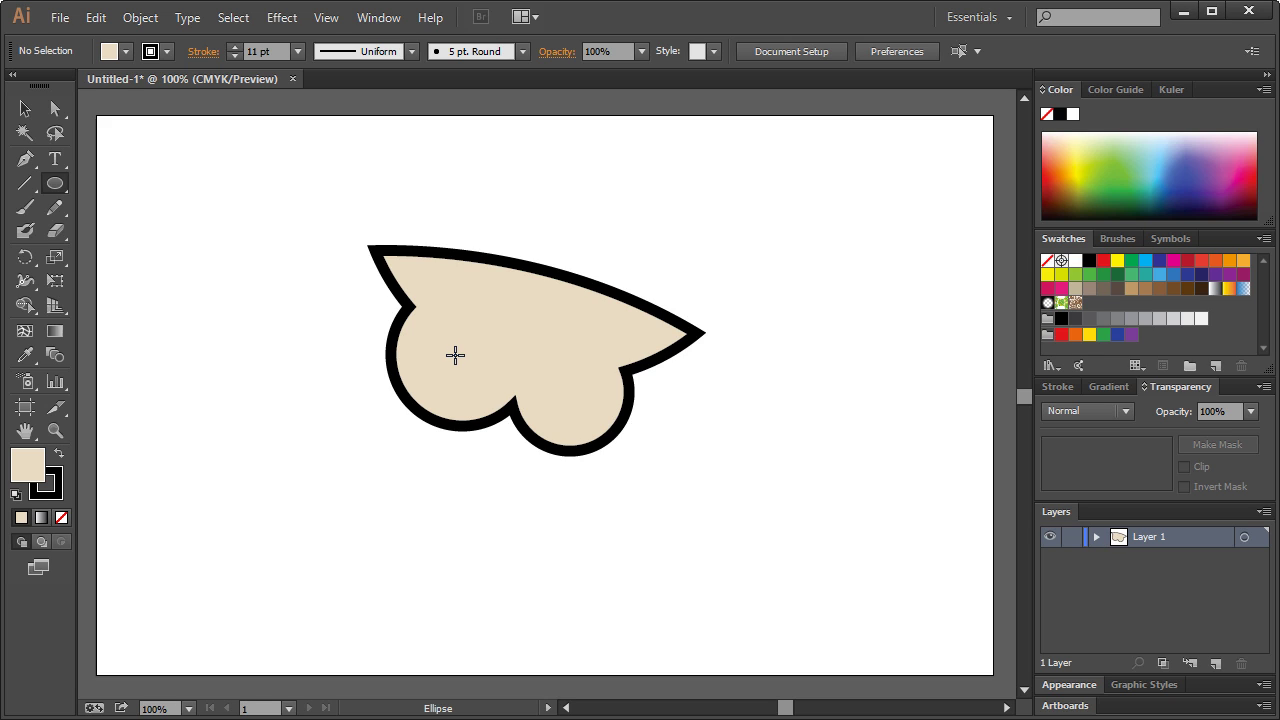
drag(456, 355, 486, 350)
click(25, 108)
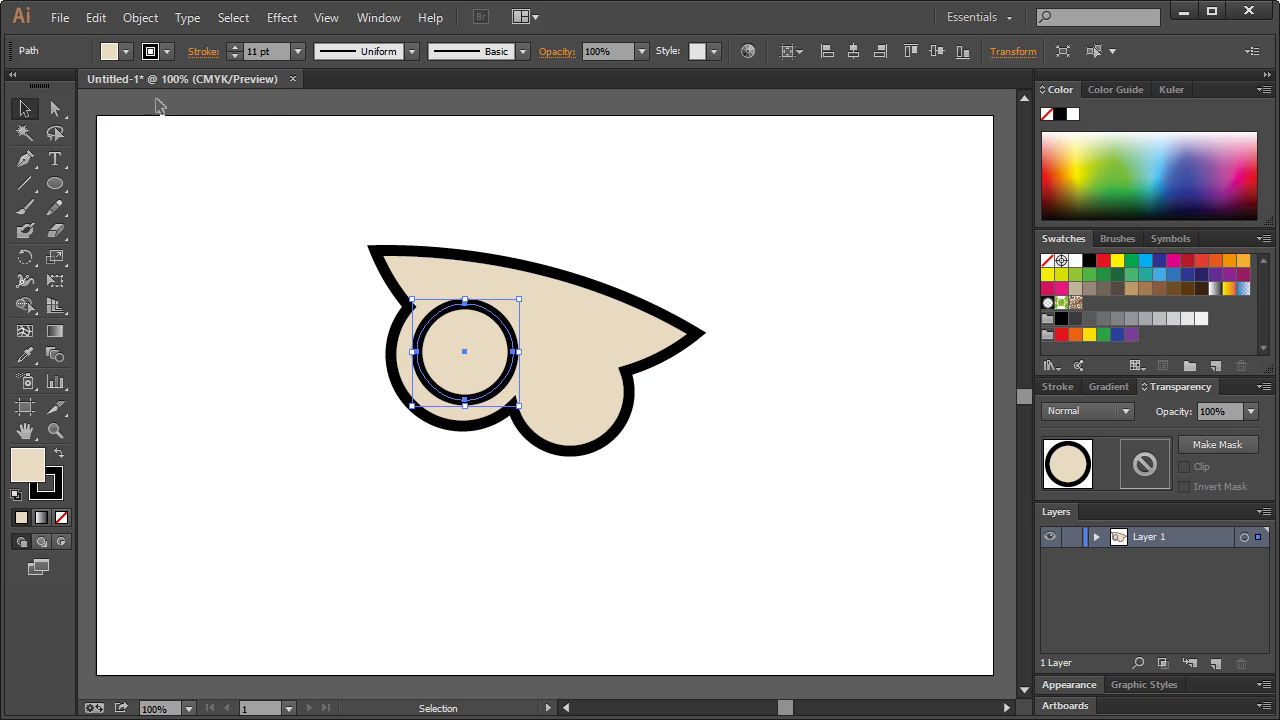
click(112, 51)
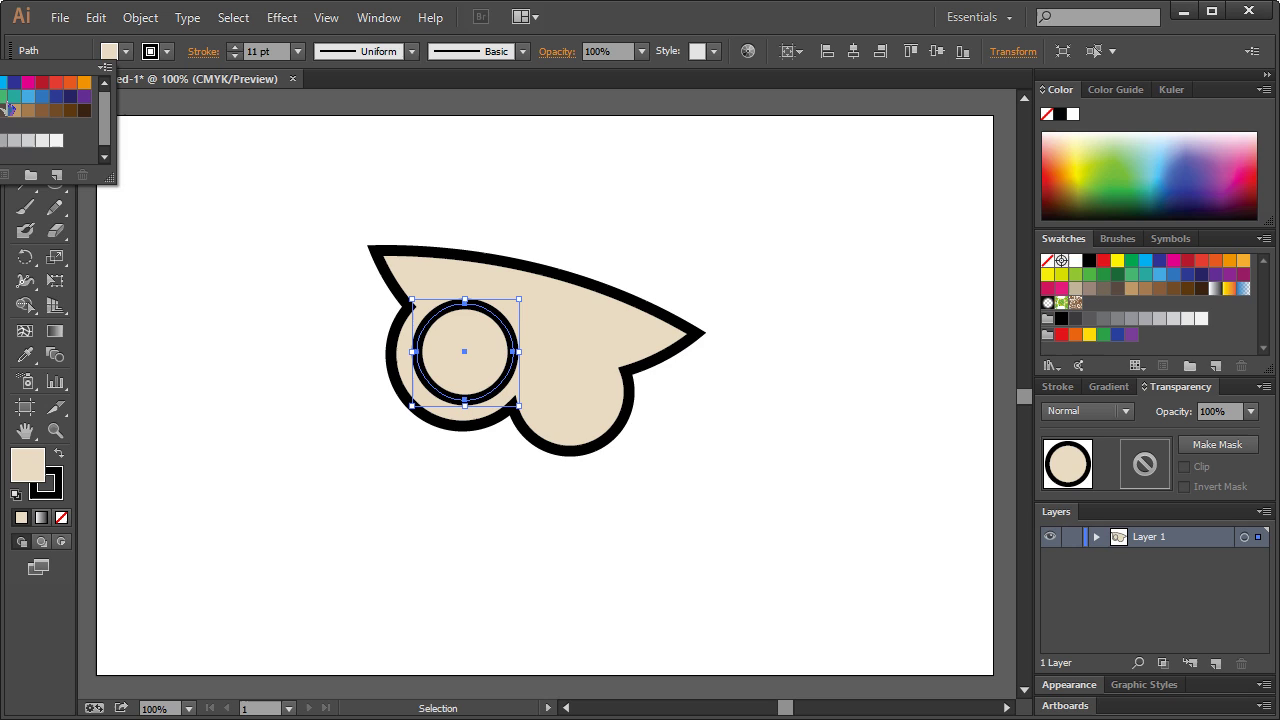
click(0, 96)
click(0, 96)
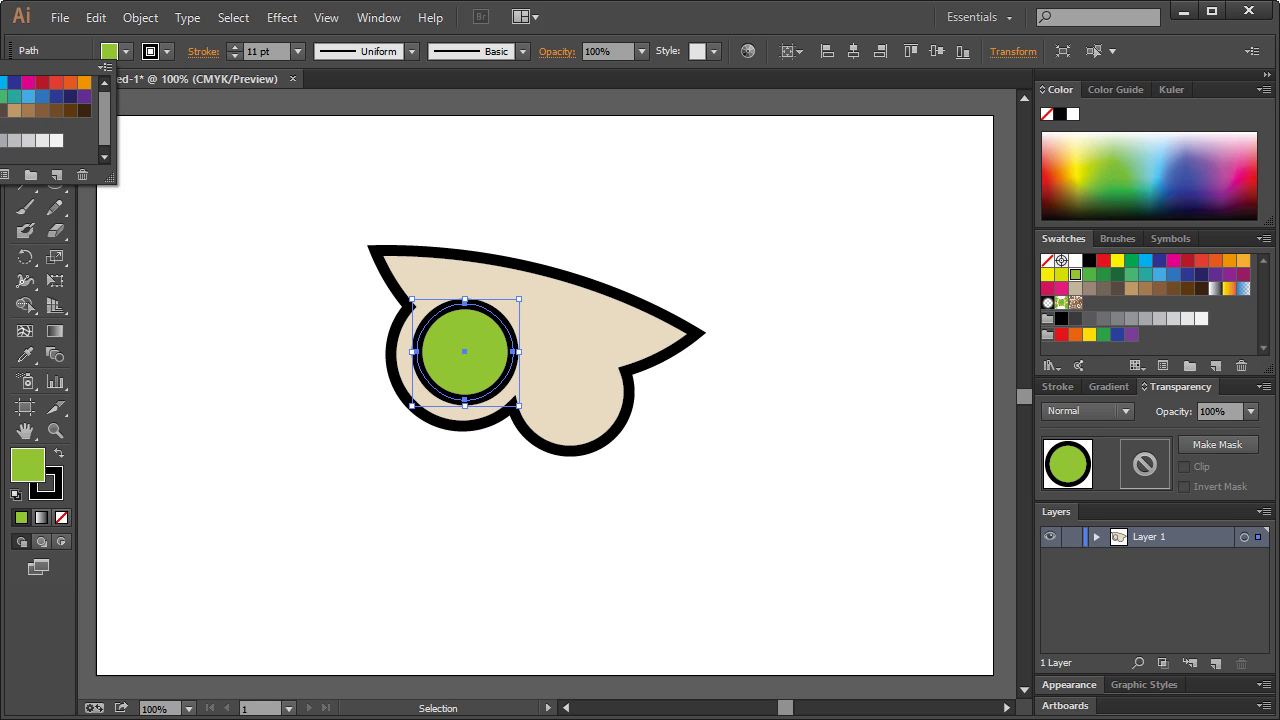
click(286, 266)
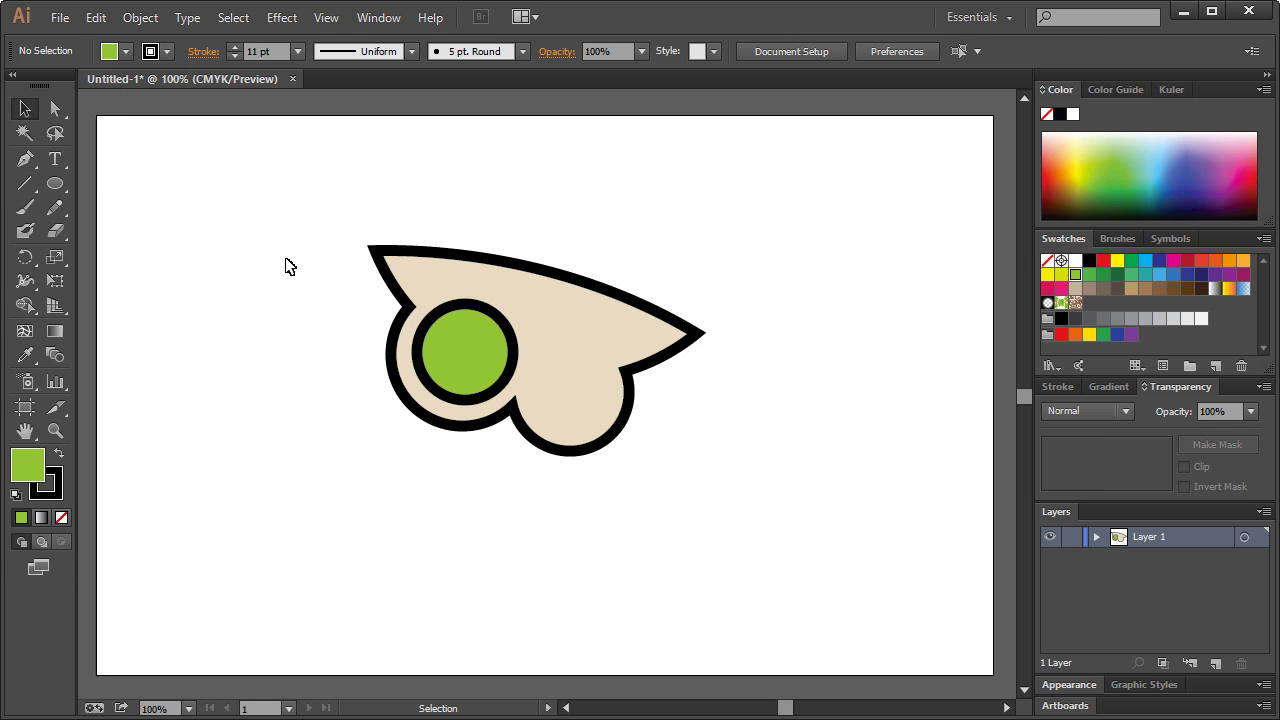
click(475, 352)
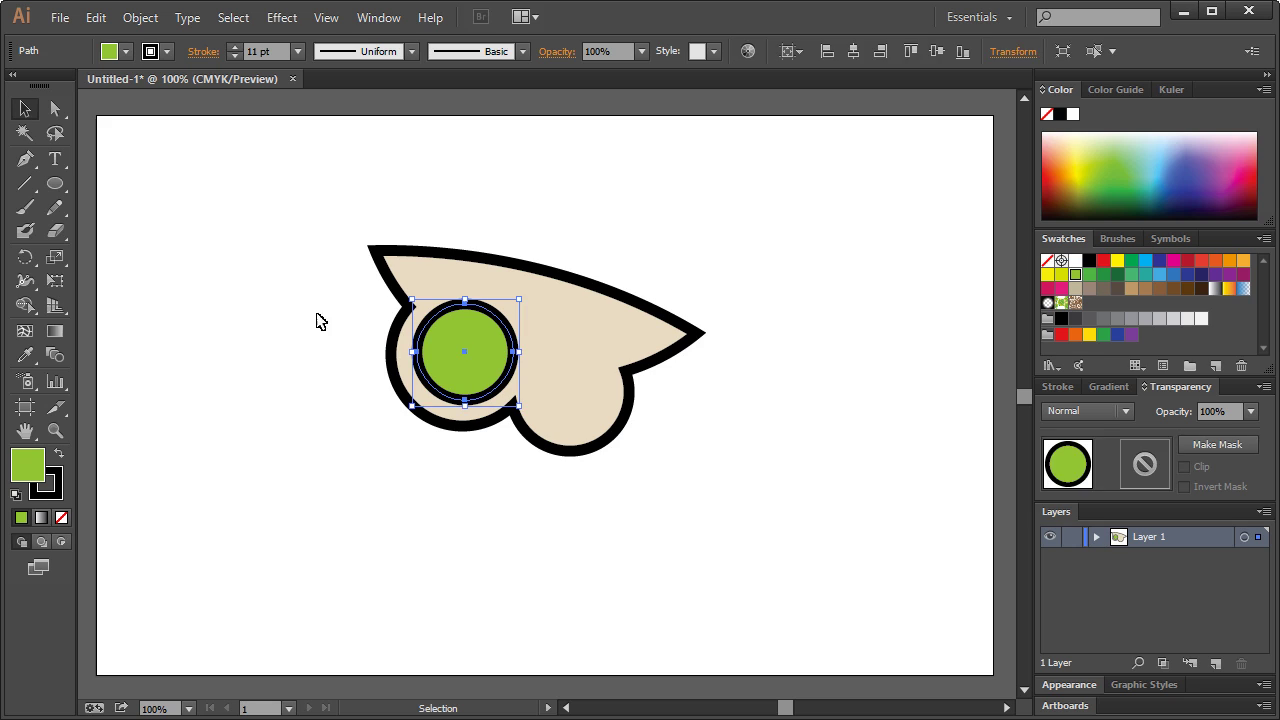
click(263, 320)
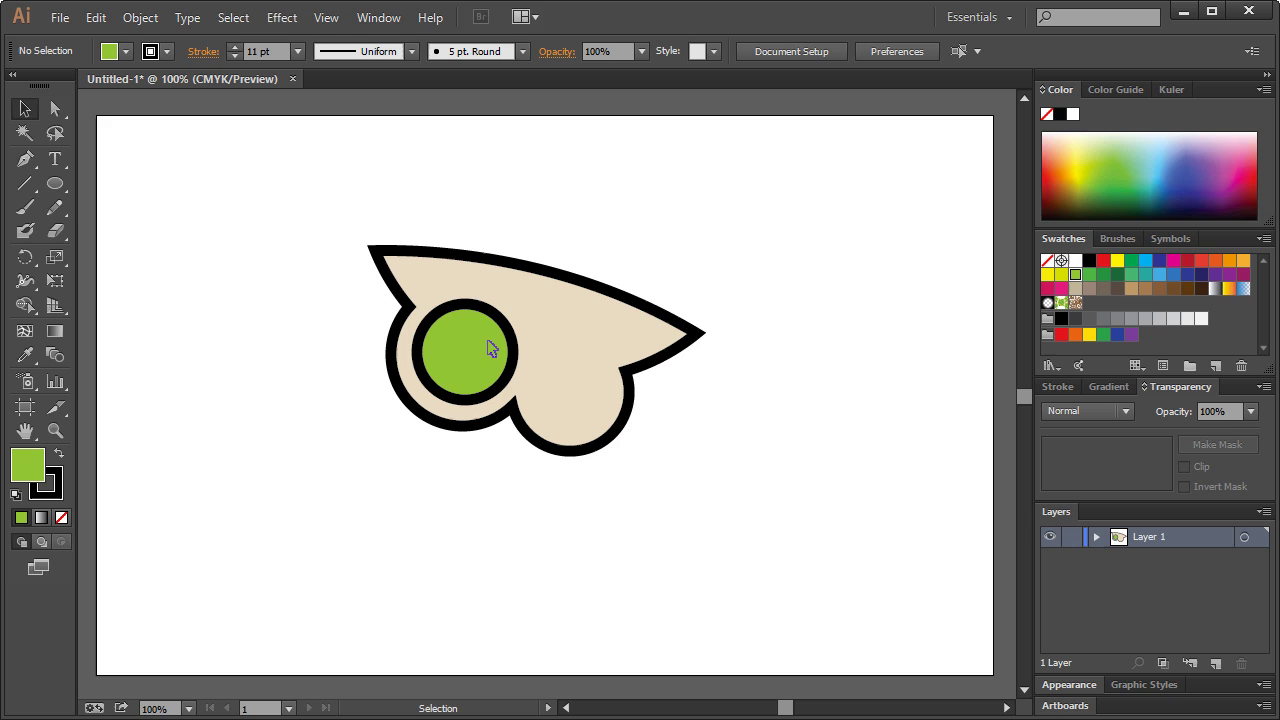
Zoom in on the pea, try removing its outline, then undo to restore it
drag(490, 348, 490, 346)
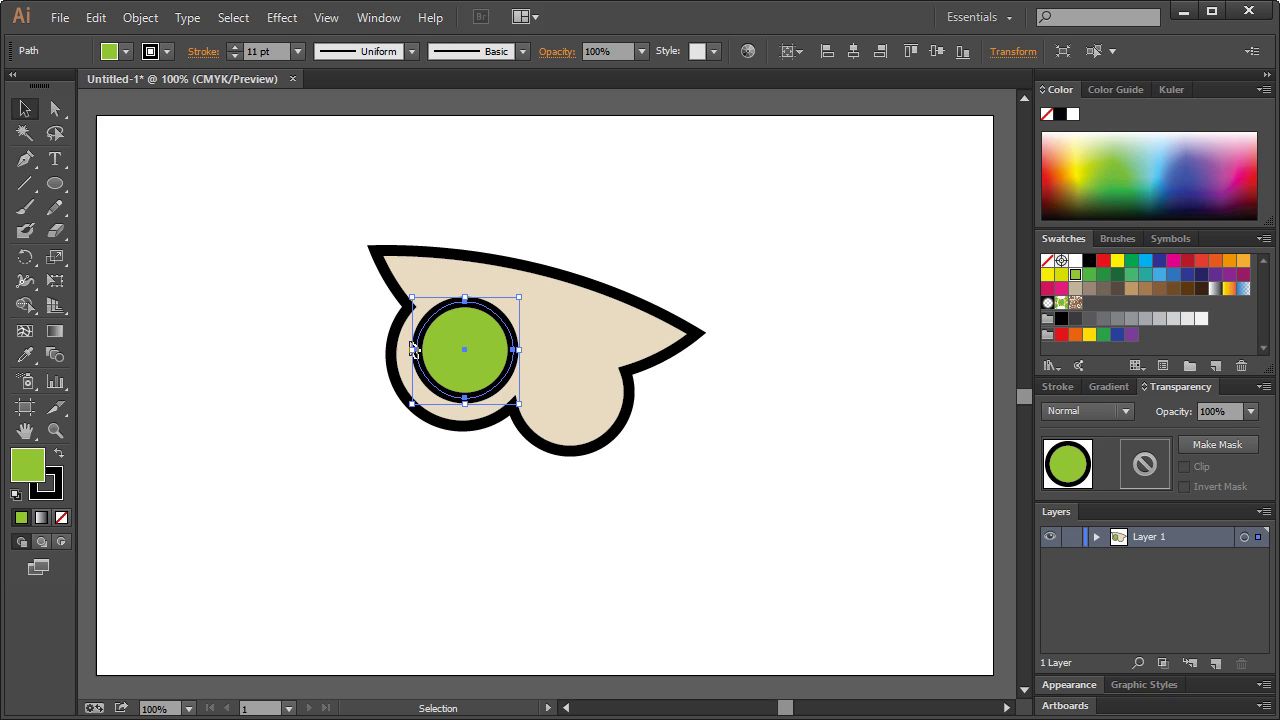
click(255, 328)
click(488, 364)
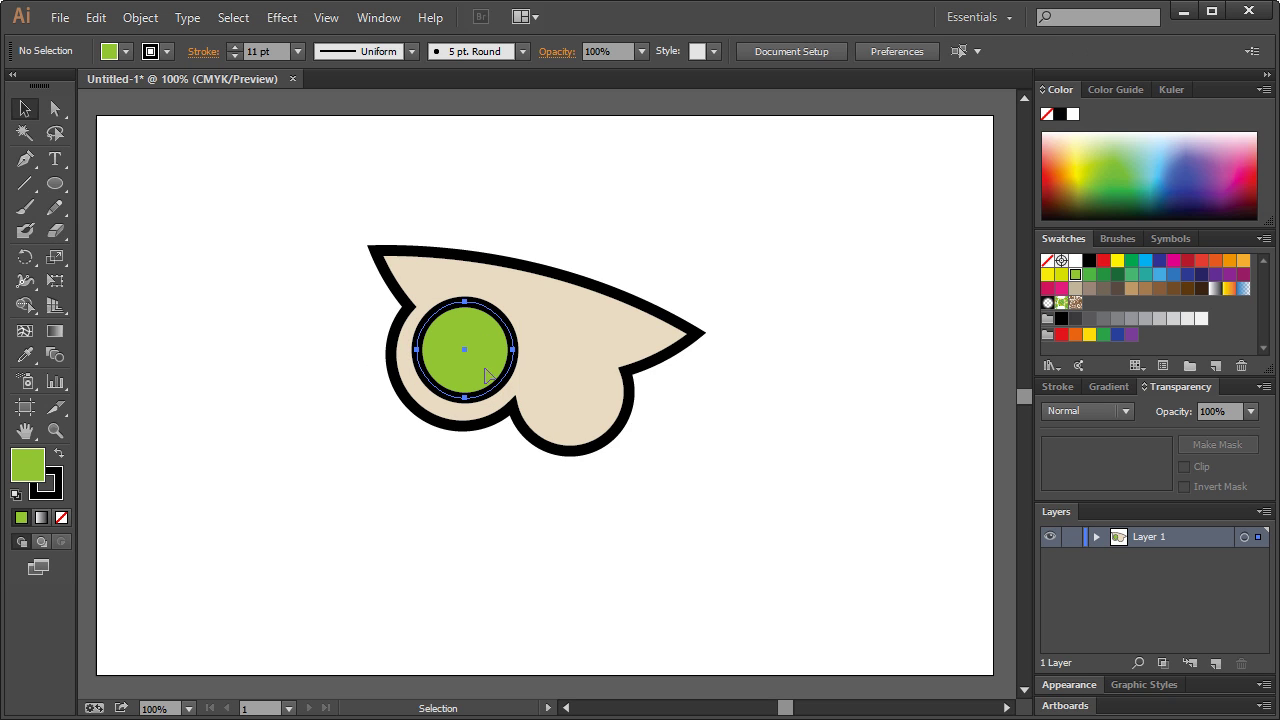
click(286, 278)
click(52, 432)
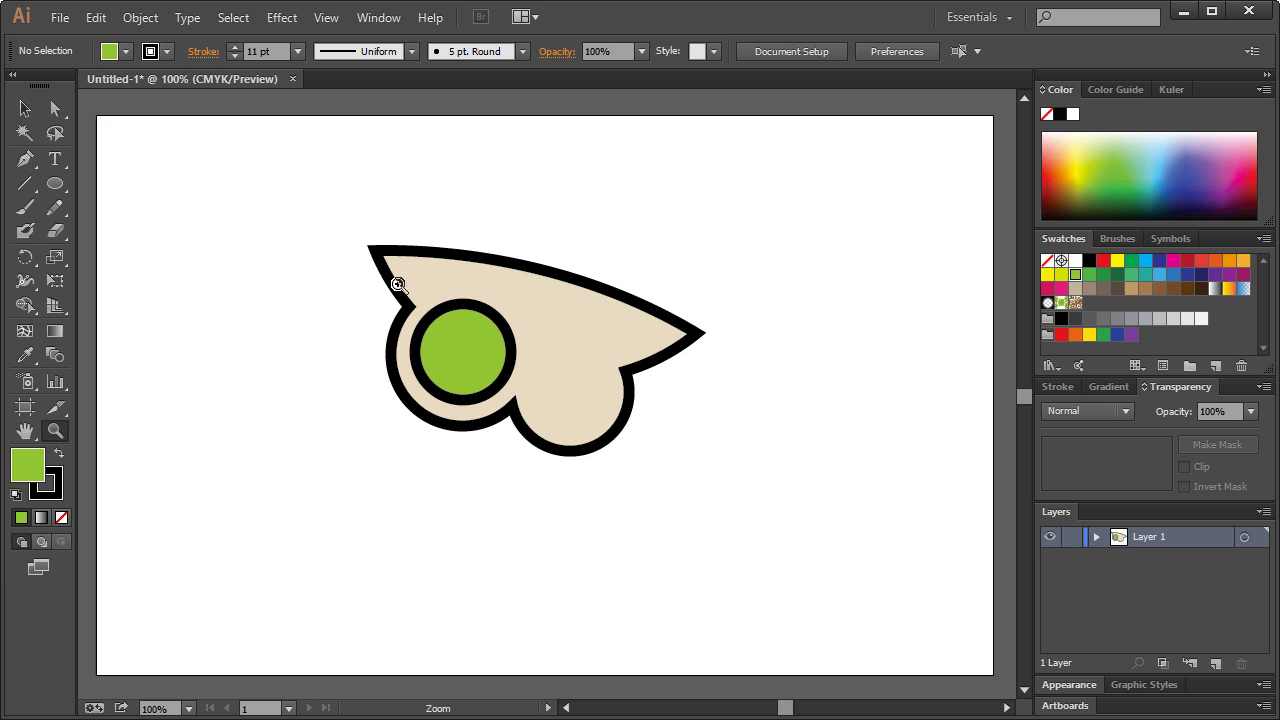
drag(270, 250, 638, 490)
key(v)
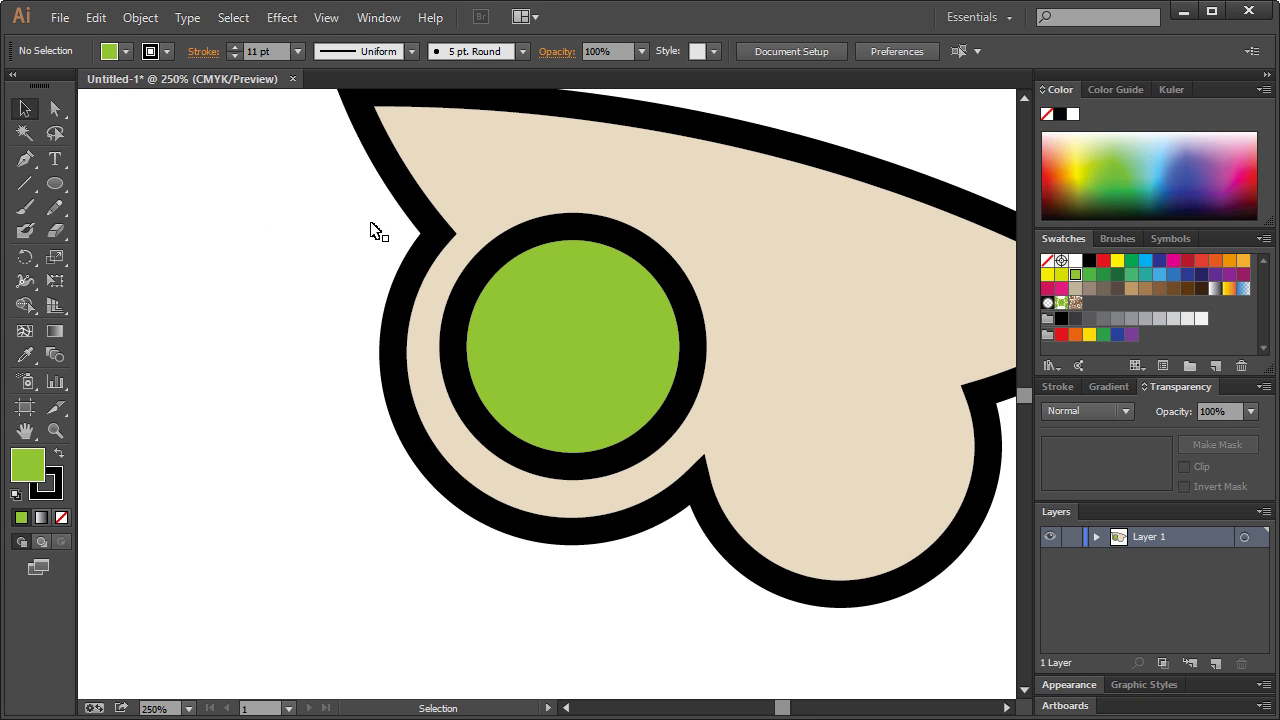
click(543, 303)
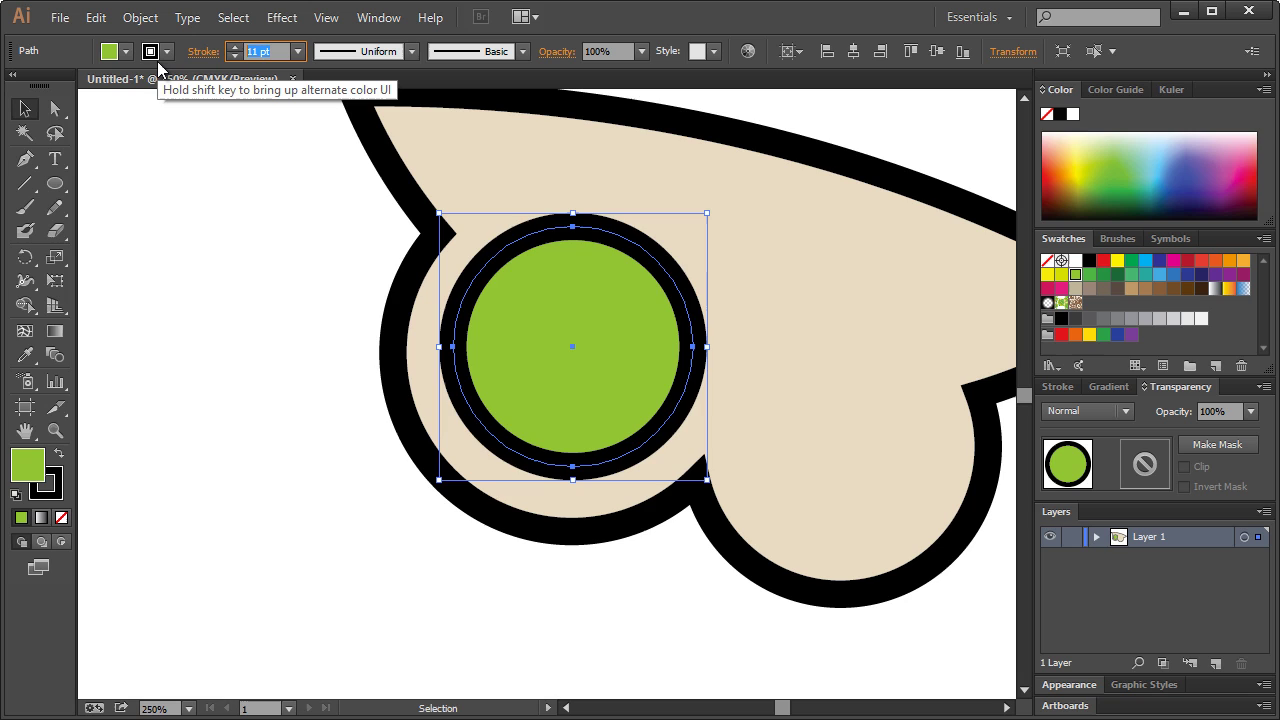
key(x)
key(slash)
click(308, 344)
key(ctrl+1)
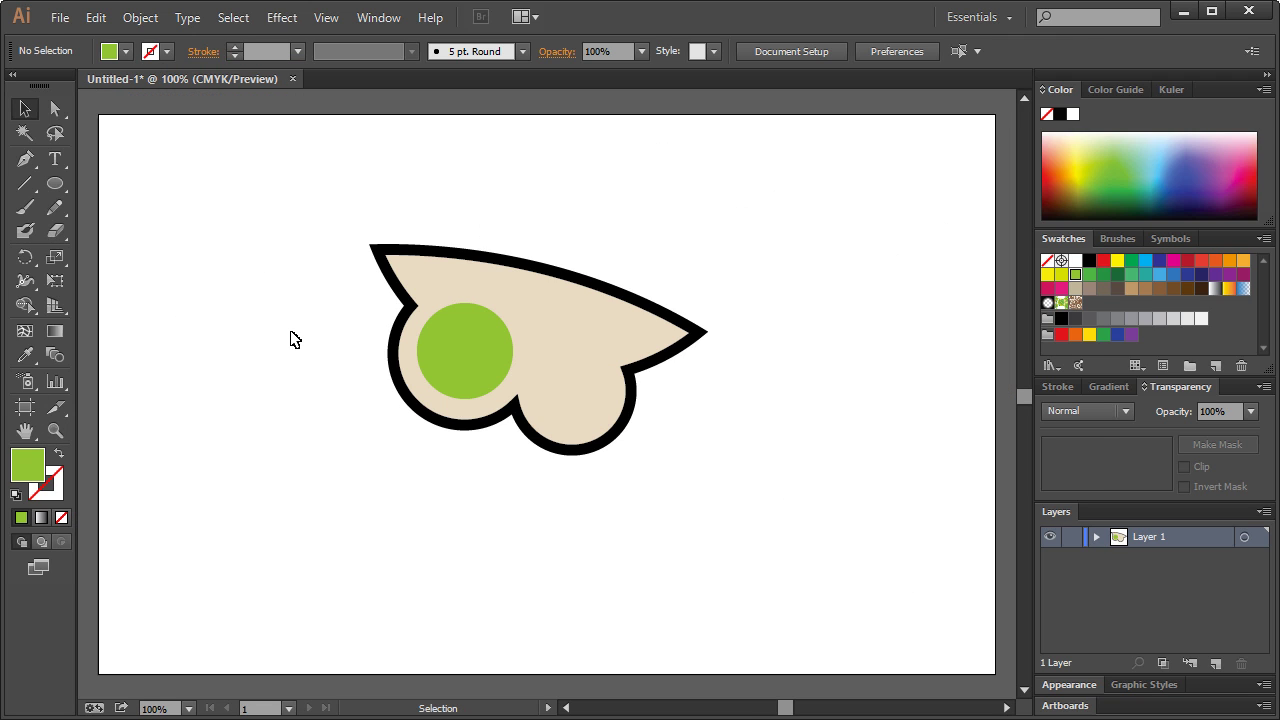
key(ctrl+z)
key(ctrl+z)
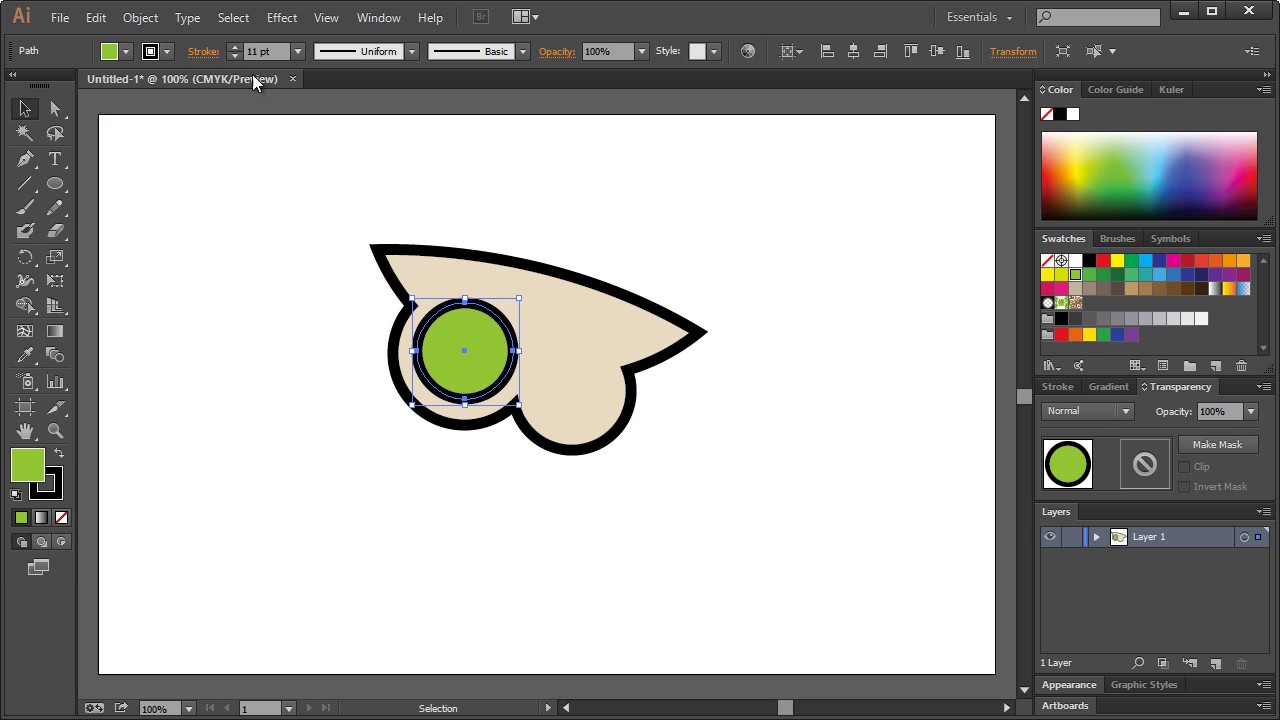
Make the pea's outline dark green at 7 pt and zoom in closely on it
click(168, 52)
click(44, 100)
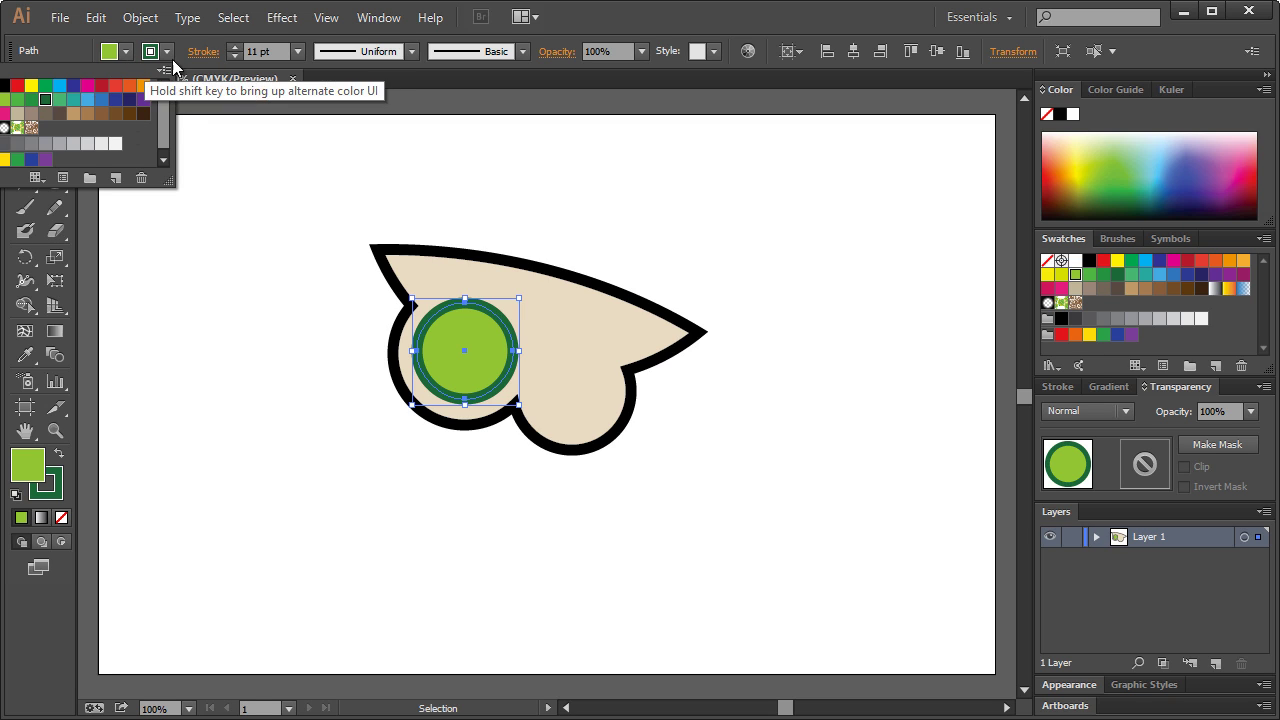
click(235, 57)
click(235, 57)
click(235, 57)
click(235, 57)
click(235, 57)
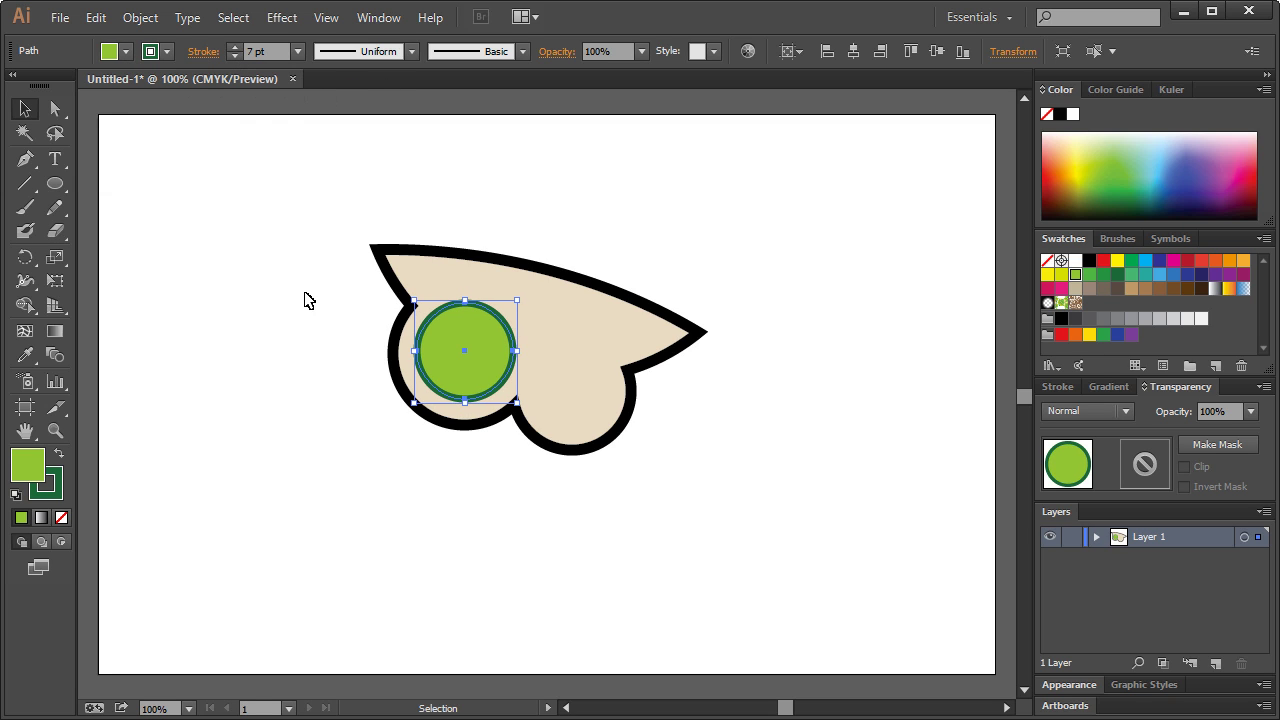
click(308, 300)
click(55, 430)
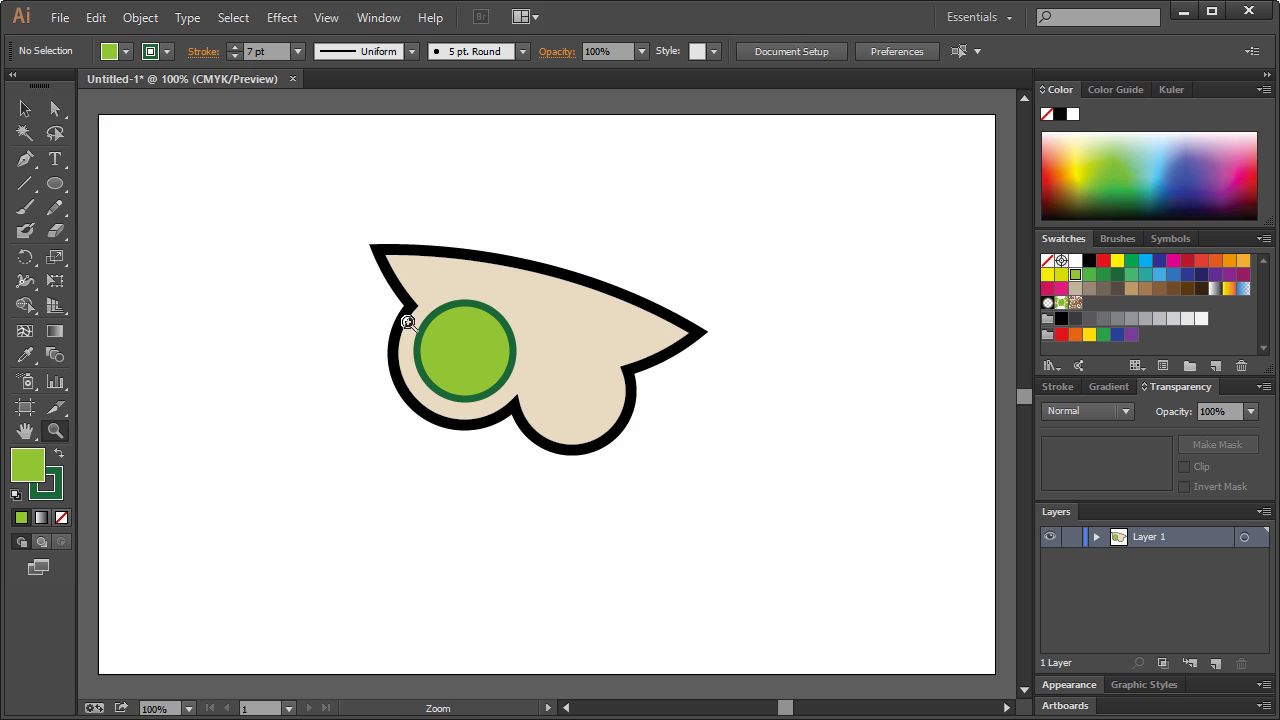
drag(345, 260, 595, 452)
click(22, 108)
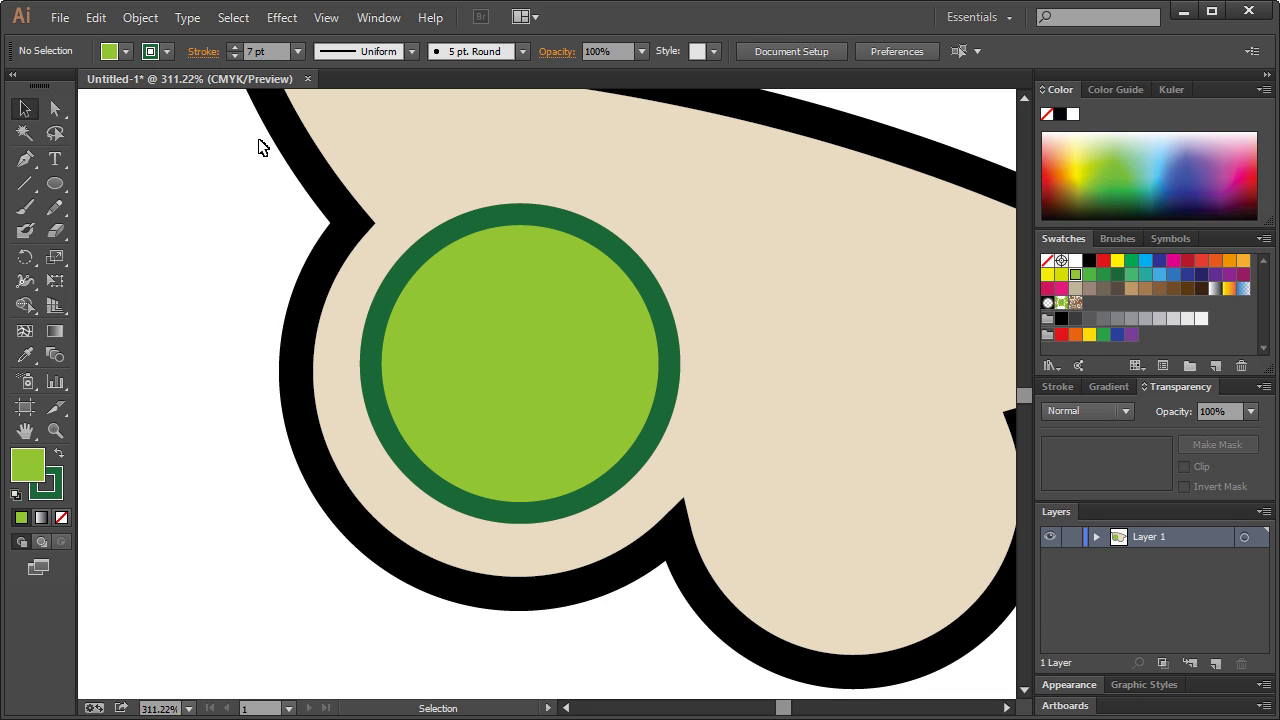
Set no stroke and a light green fill for the new highlight
click(150, 51)
key(slash)
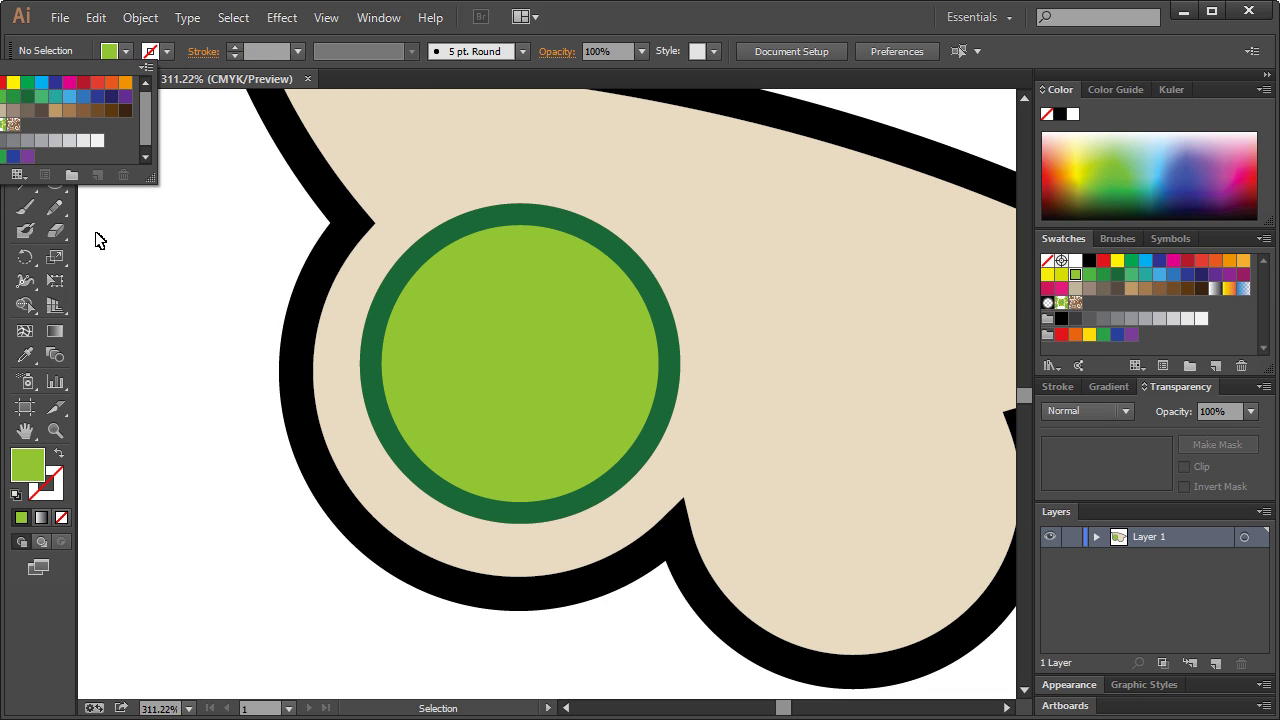
double_click(27, 464)
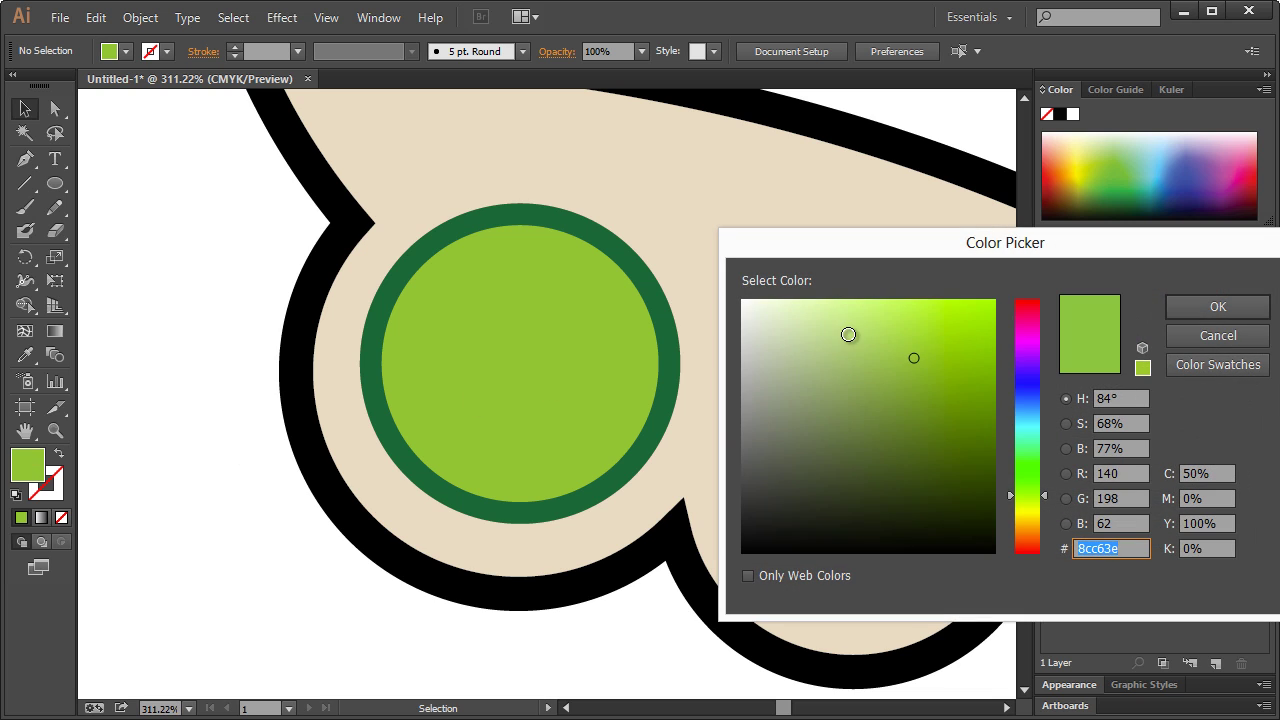
mouse_move(848, 334)
mouse_down()
mouse_move(860, 329)
mouse_move(840, 317)
mouse_up()
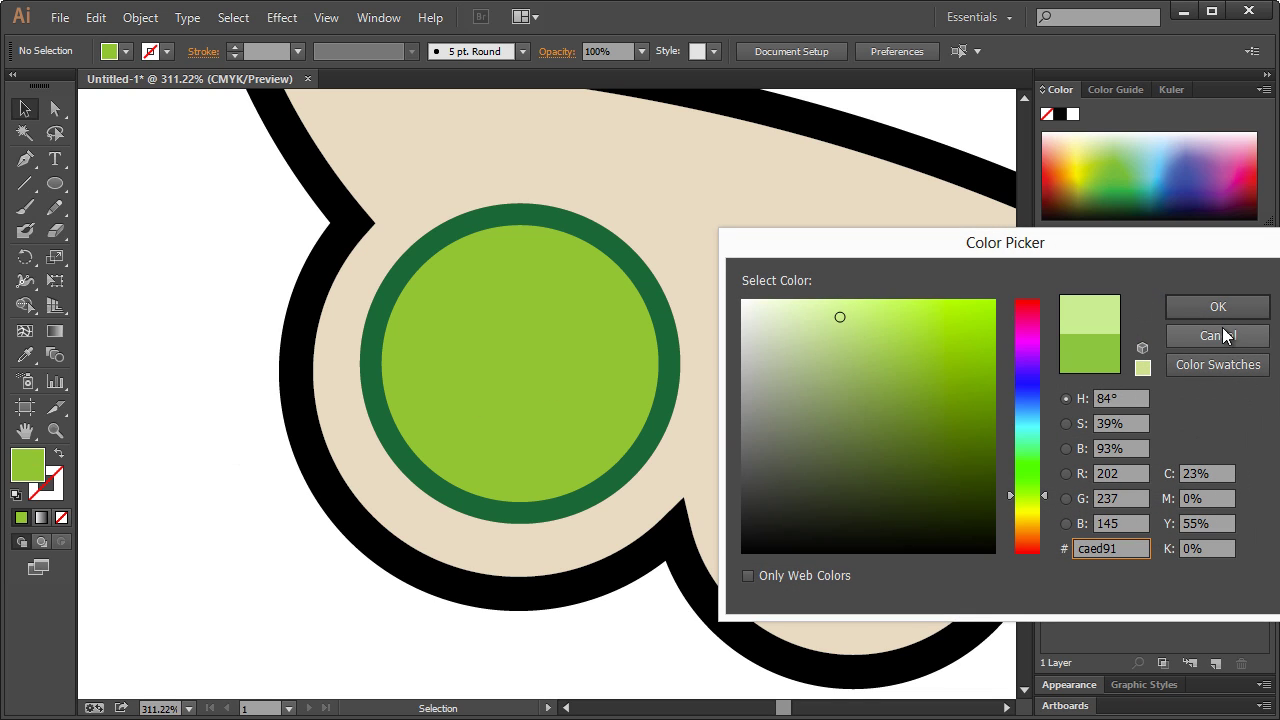
click(1218, 307)
Draw a closed curved highlight shape at the pea's upper-left inside
click(24, 160)
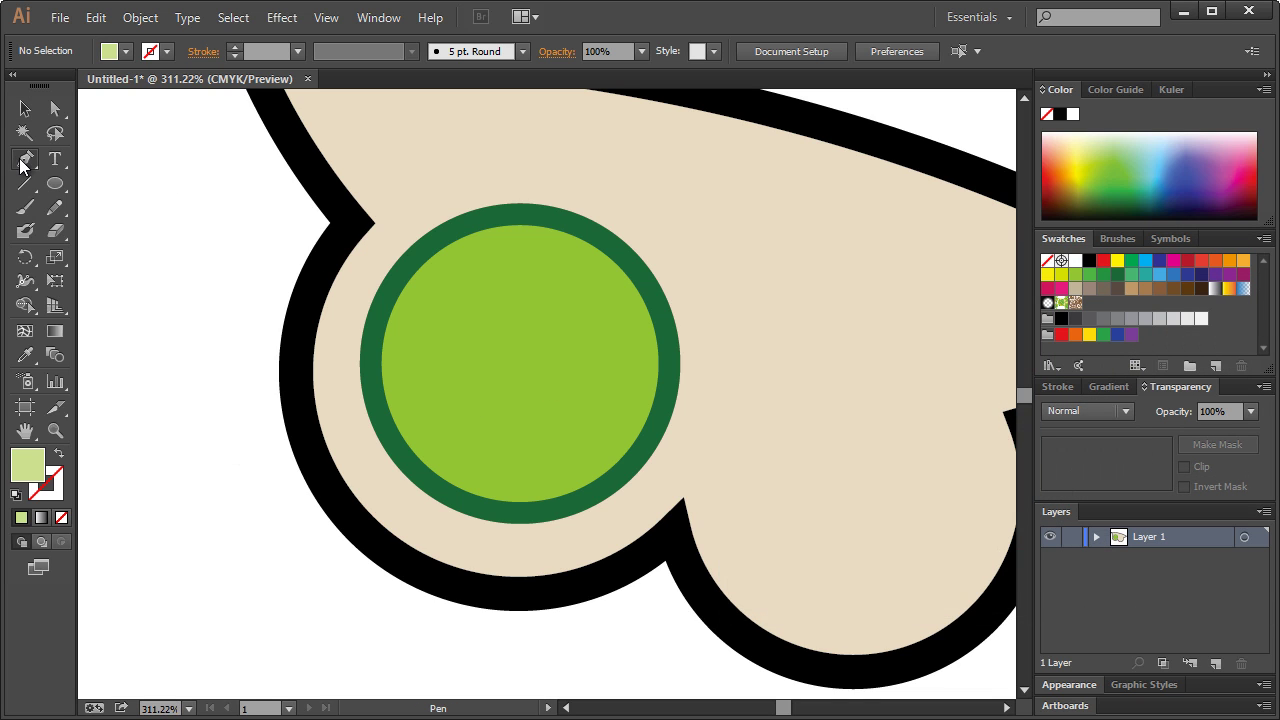
click(490, 251)
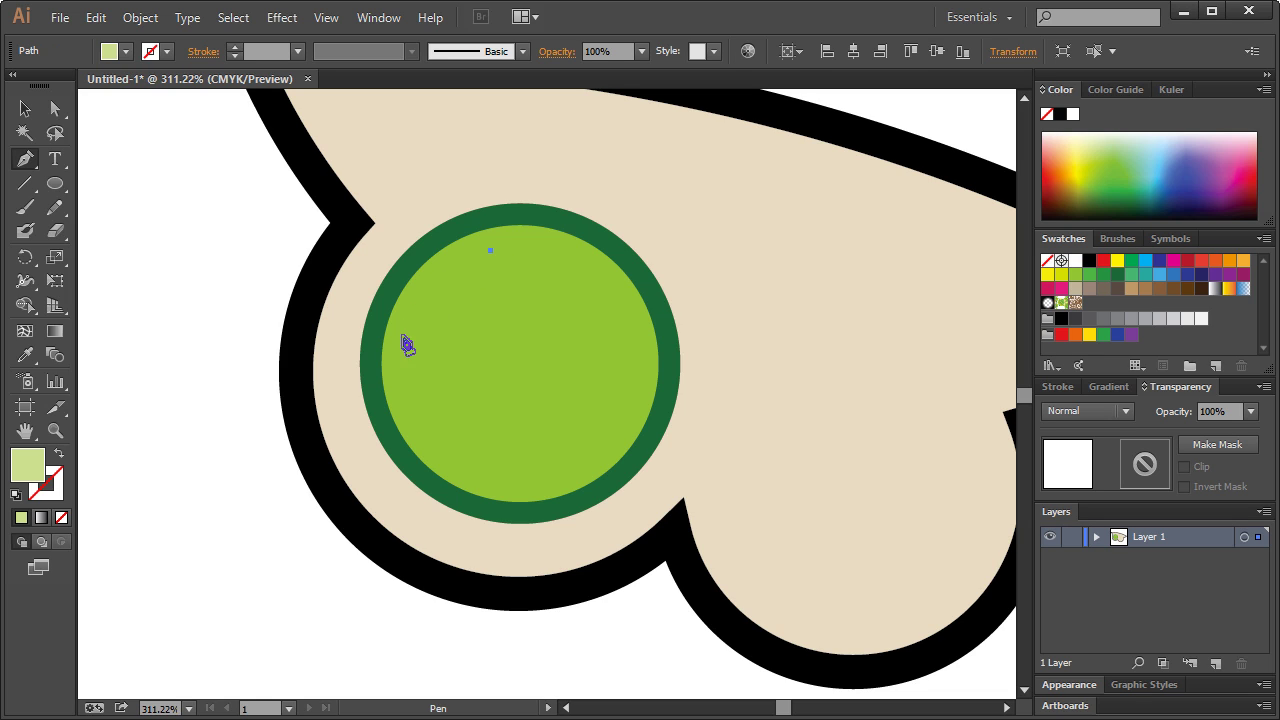
ctrl+click(451, 287)
click(448, 285)
drag(410, 399, 419, 482)
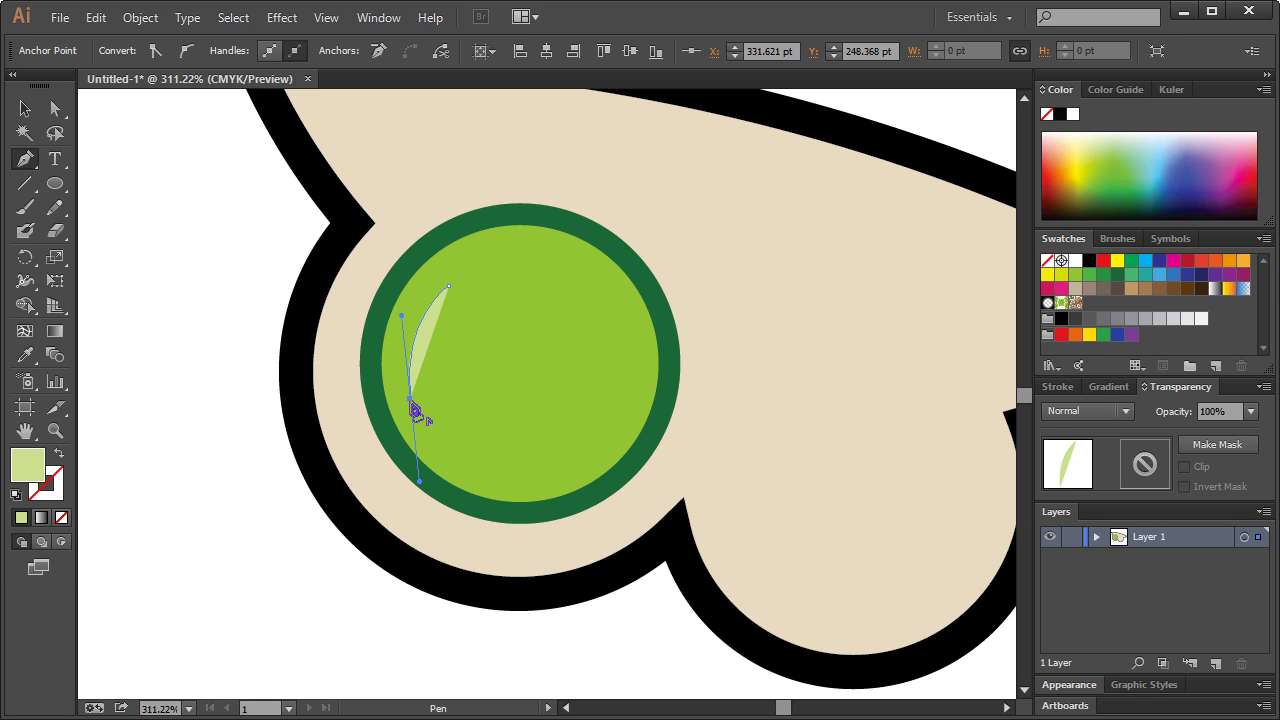
click(411, 400)
mouse_move(471, 304)
mouse_down()
mouse_move(512, 290)
mouse_move(480, 306)
mouse_up()
click(448, 285)
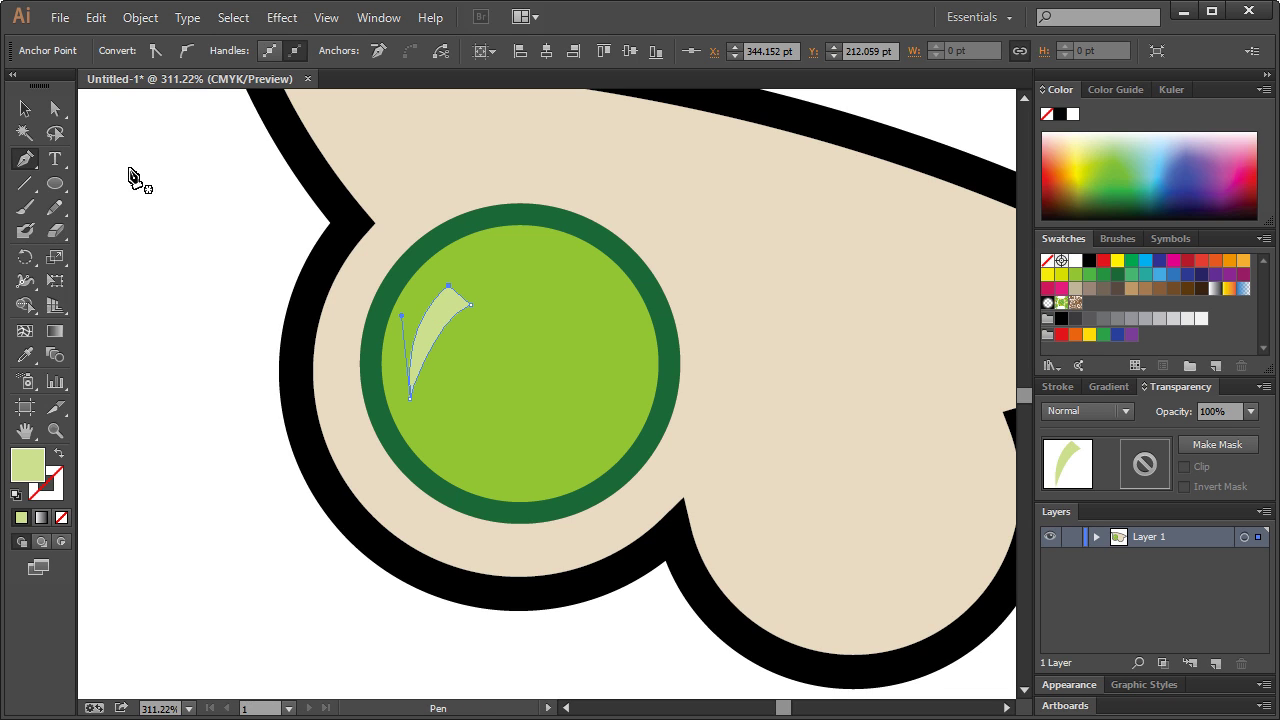
key(v)
click(251, 316)
Rotate the highlight slightly and move it down and left inside the pea
key(ctrl+1)
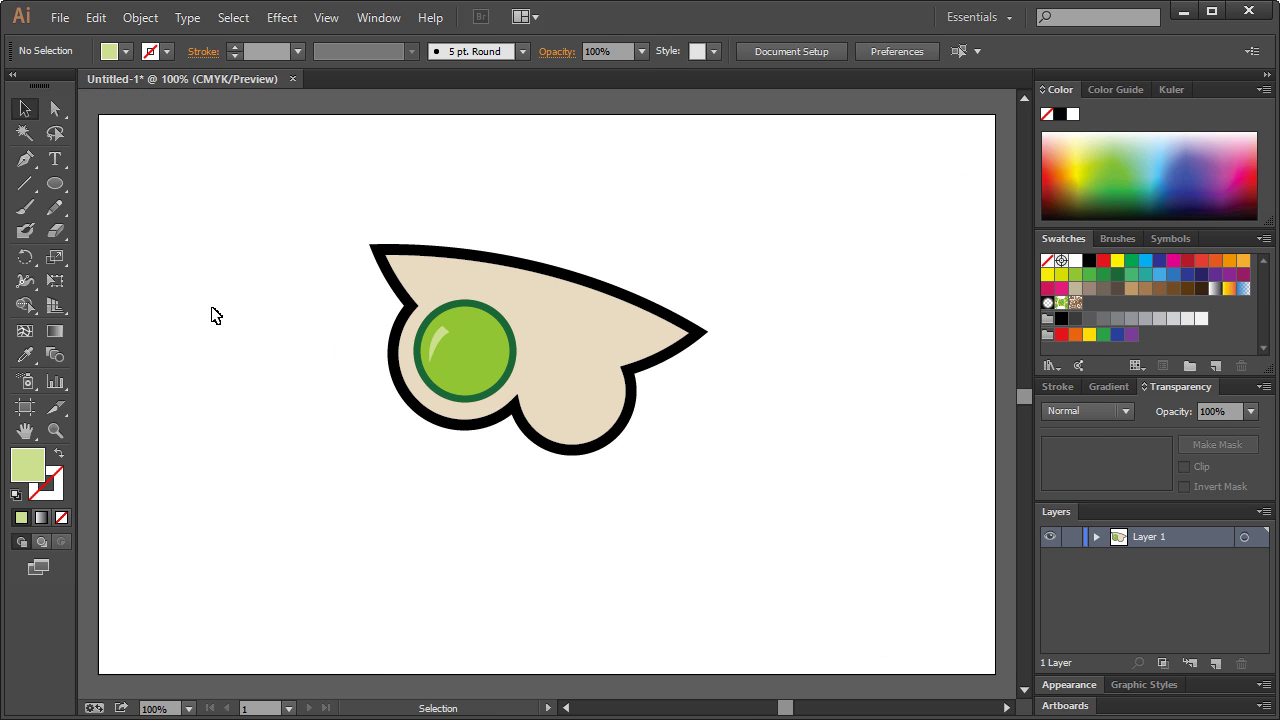
click(55, 430)
drag(310, 244, 634, 474)
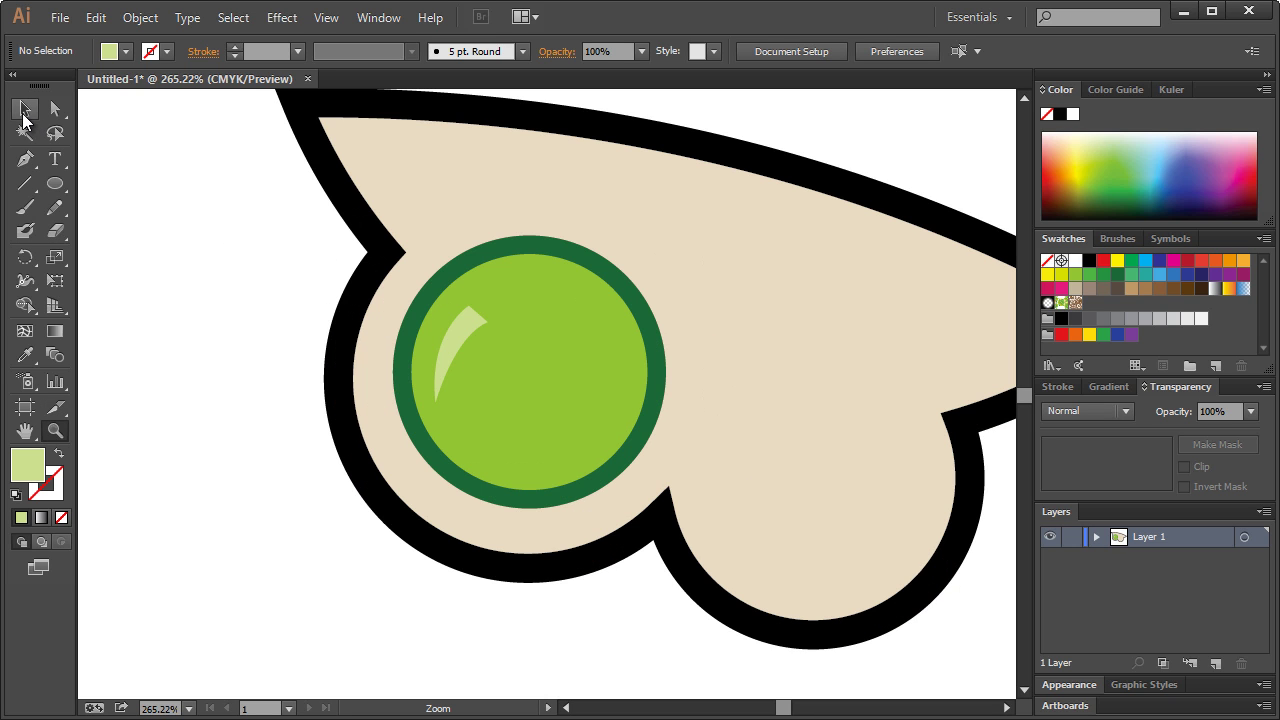
click(24, 112)
click(452, 339)
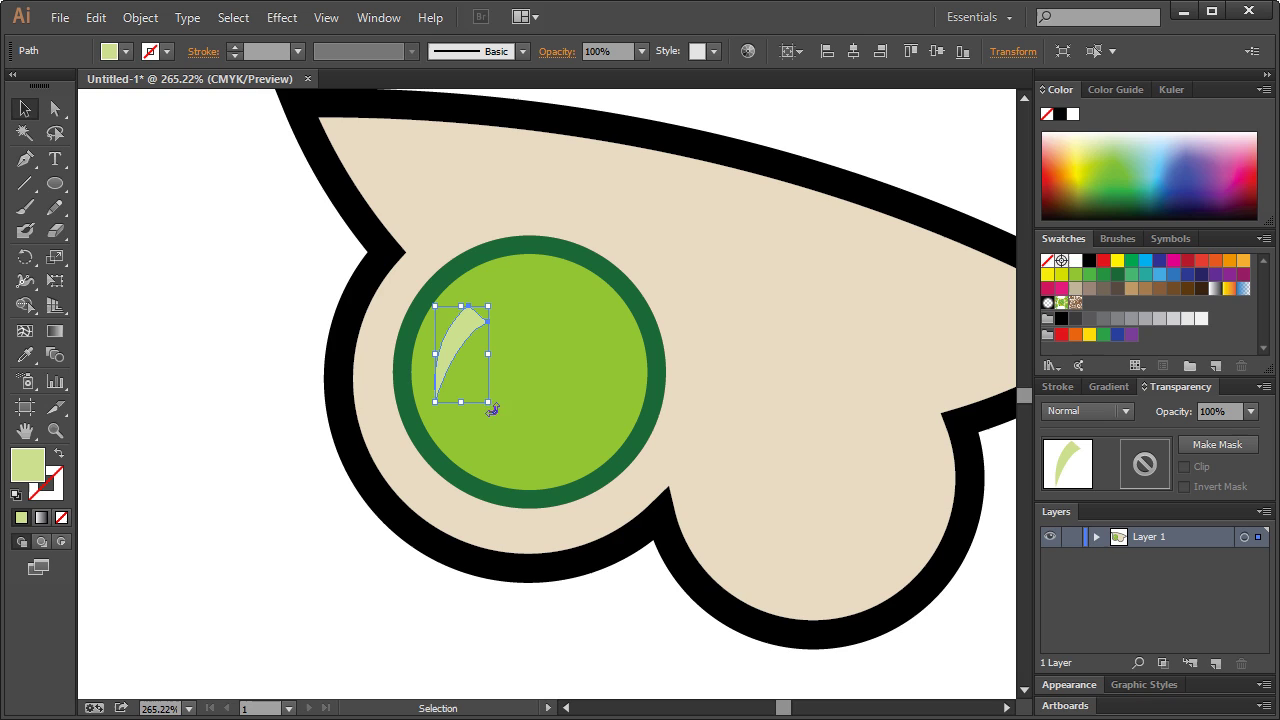
drag(492, 410, 510, 400)
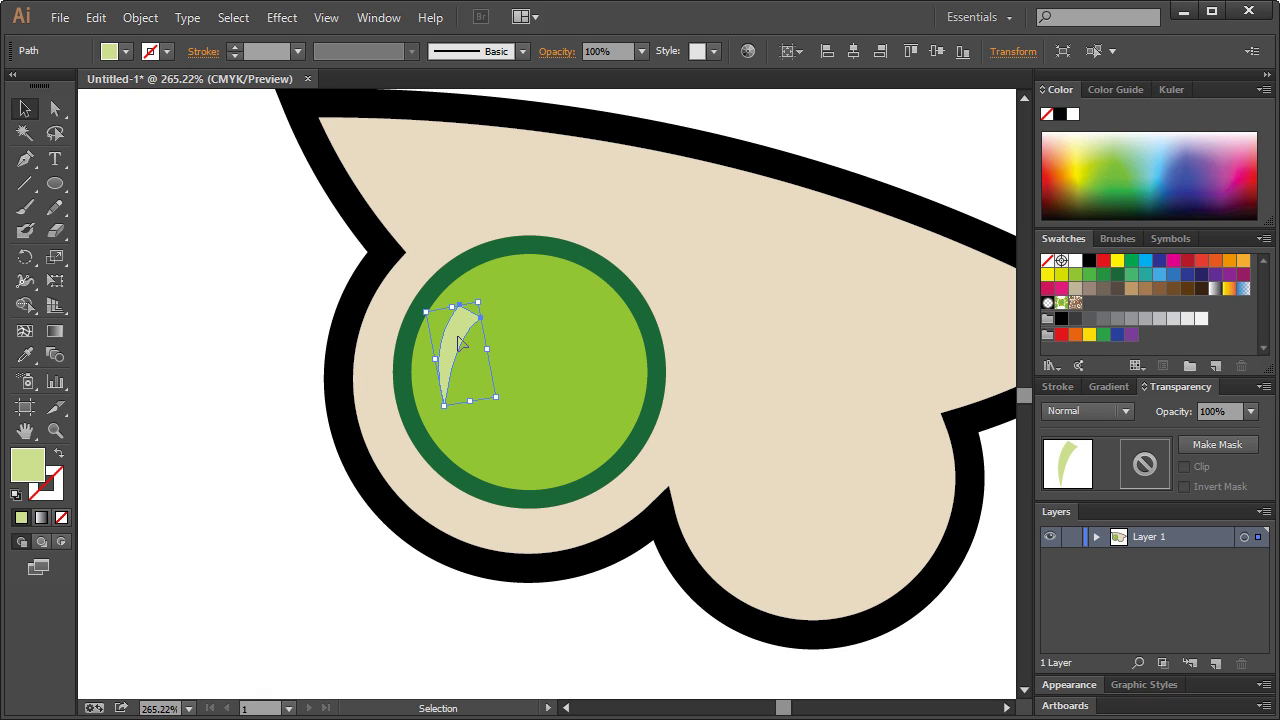
drag(458, 343, 452, 348)
click(306, 320)
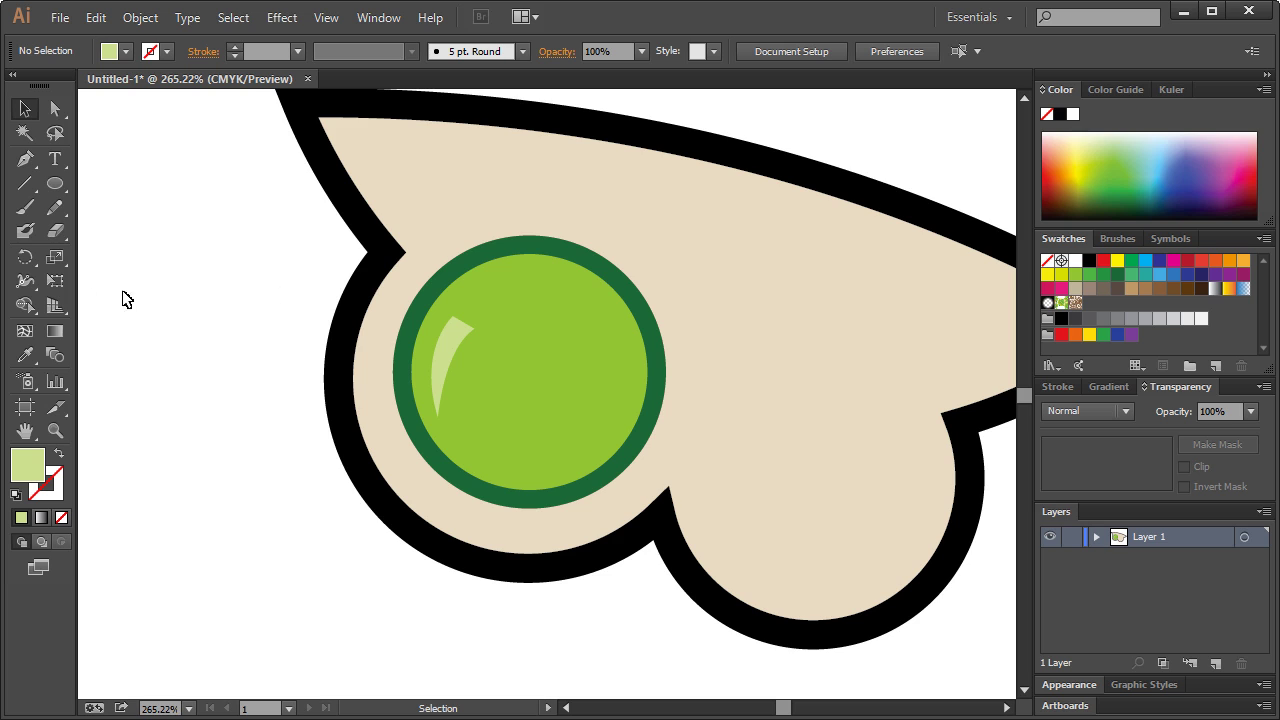
Draw a dark green crescent along the pea's lower-right inside
double_click(45, 463)
drag(952, 424, 963, 418)
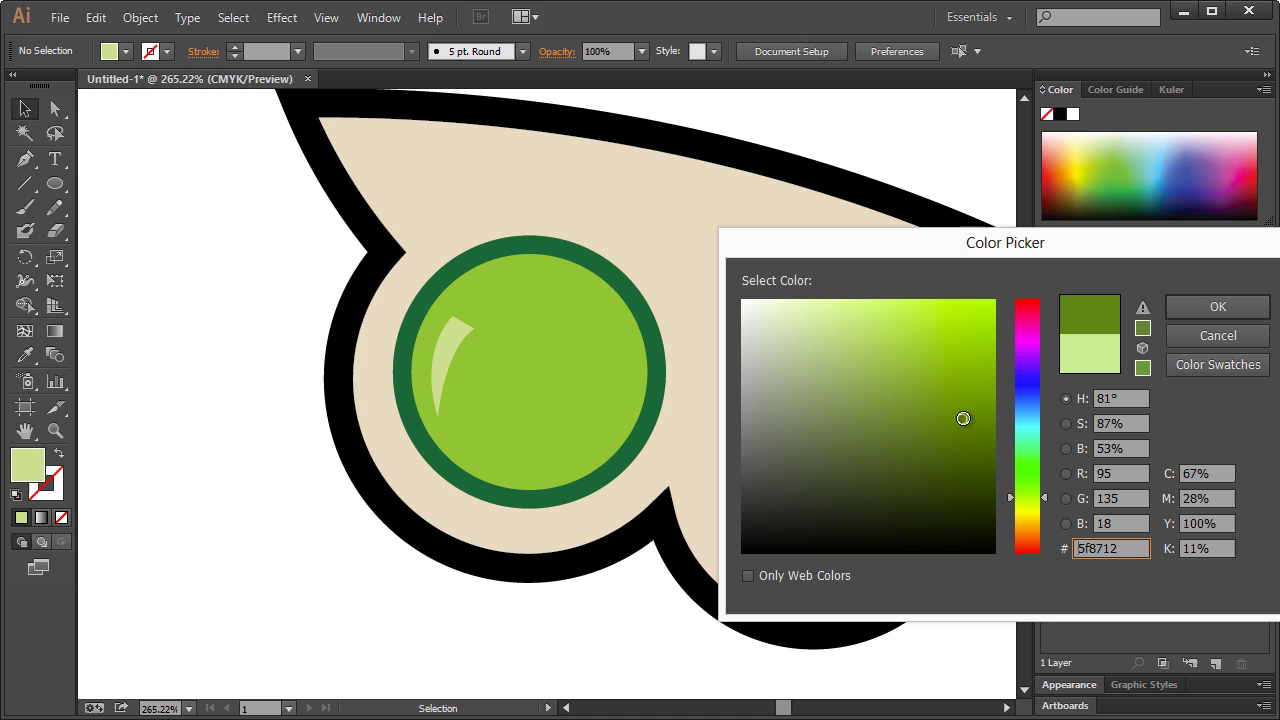
click(1192, 304)
click(30, 165)
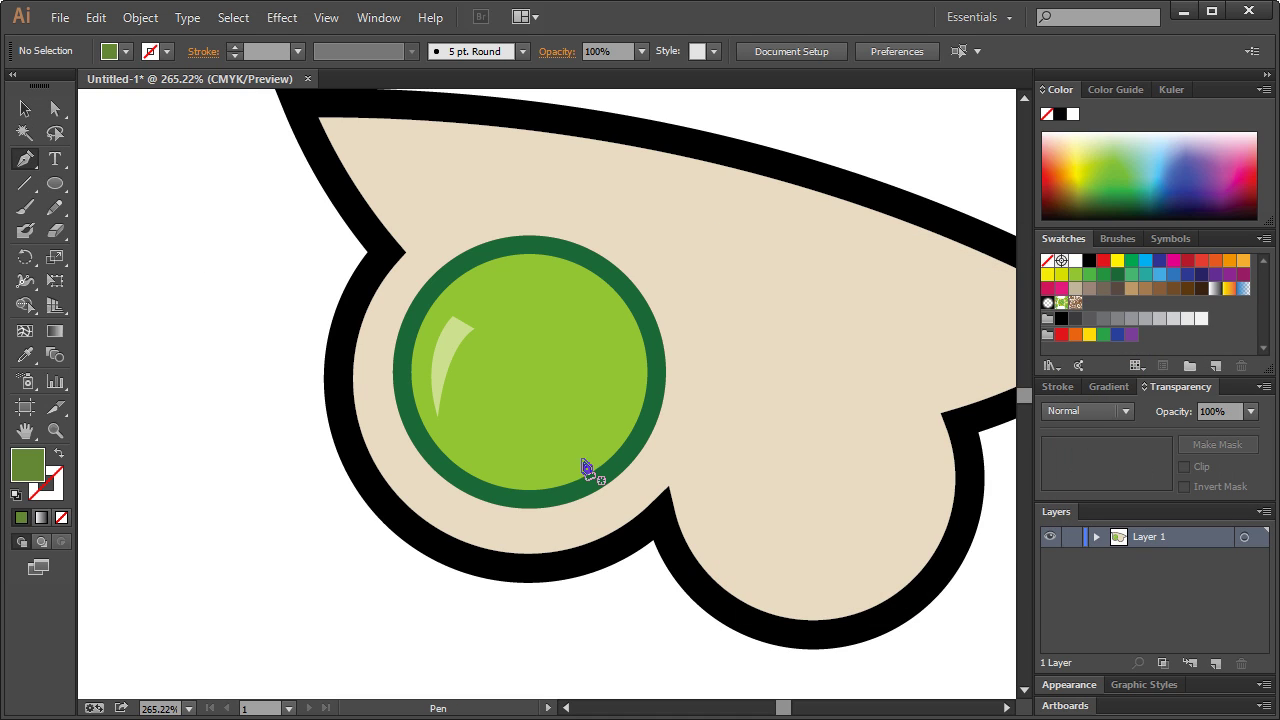
click(559, 460)
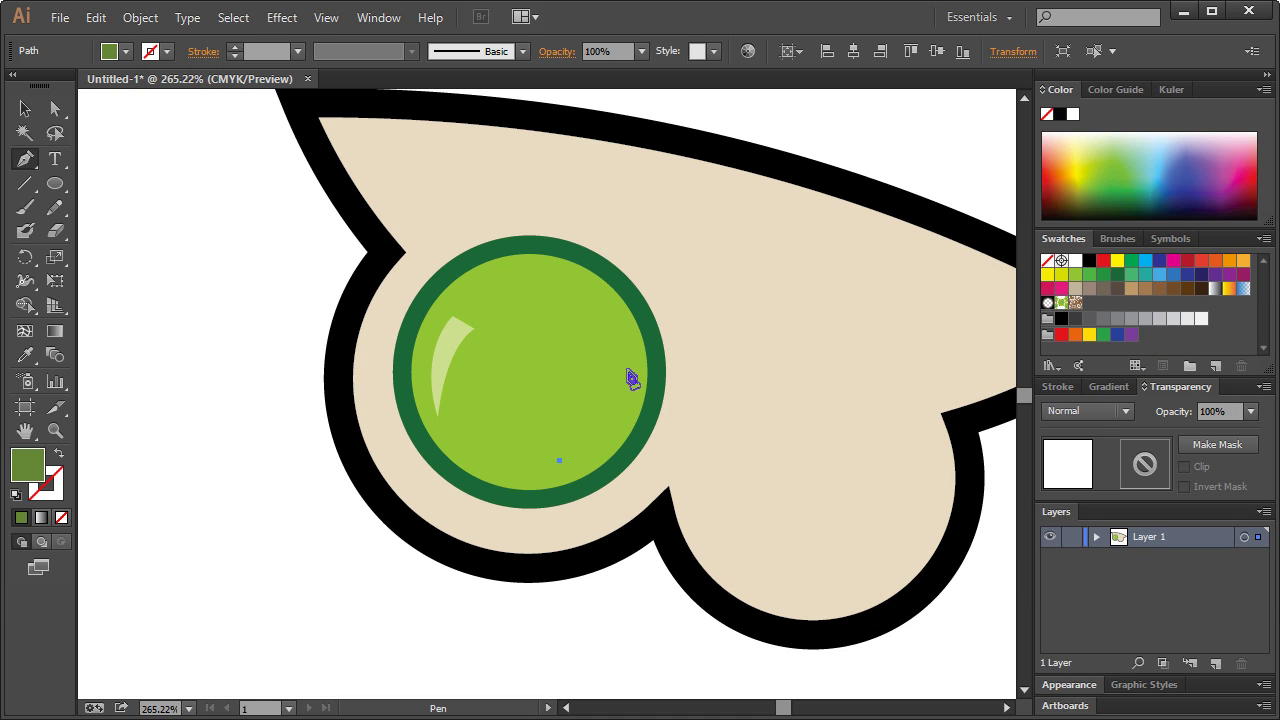
drag(629, 358, 624, 271)
click(629, 358)
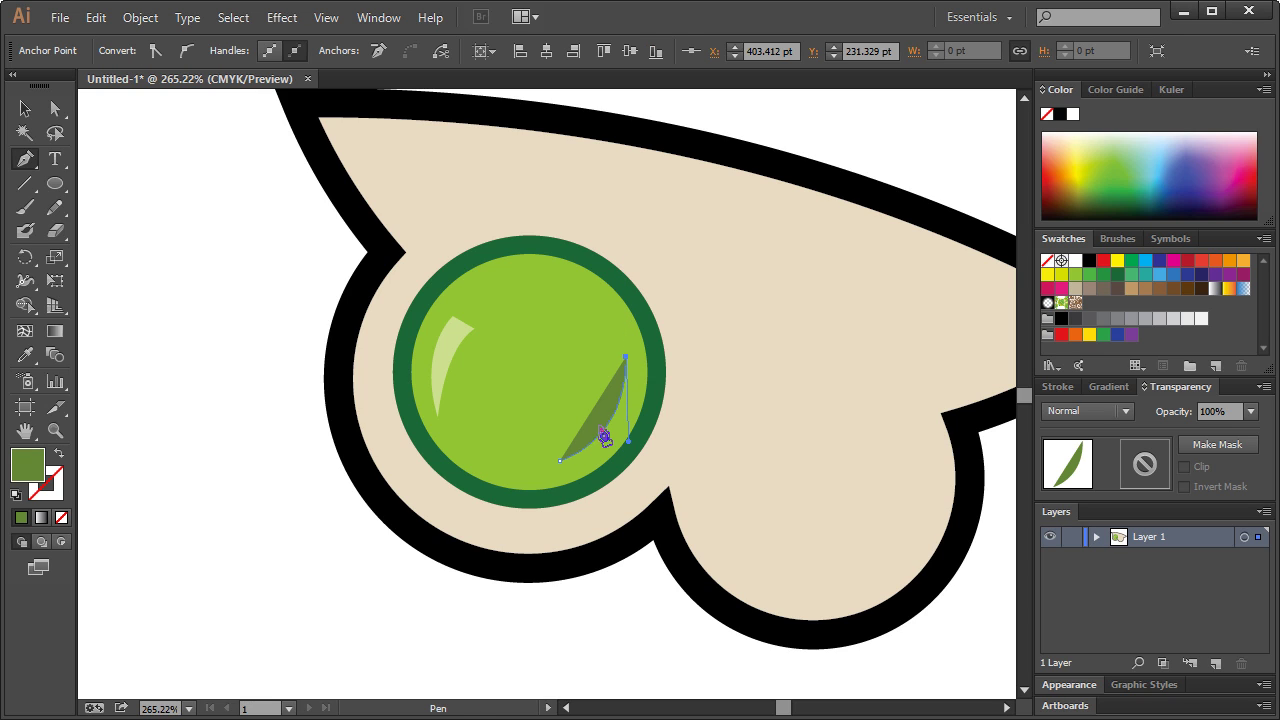
drag(563, 463, 514, 514)
Make the crescent's dark green fill more saturated
click(25, 108)
double_click(38, 468)
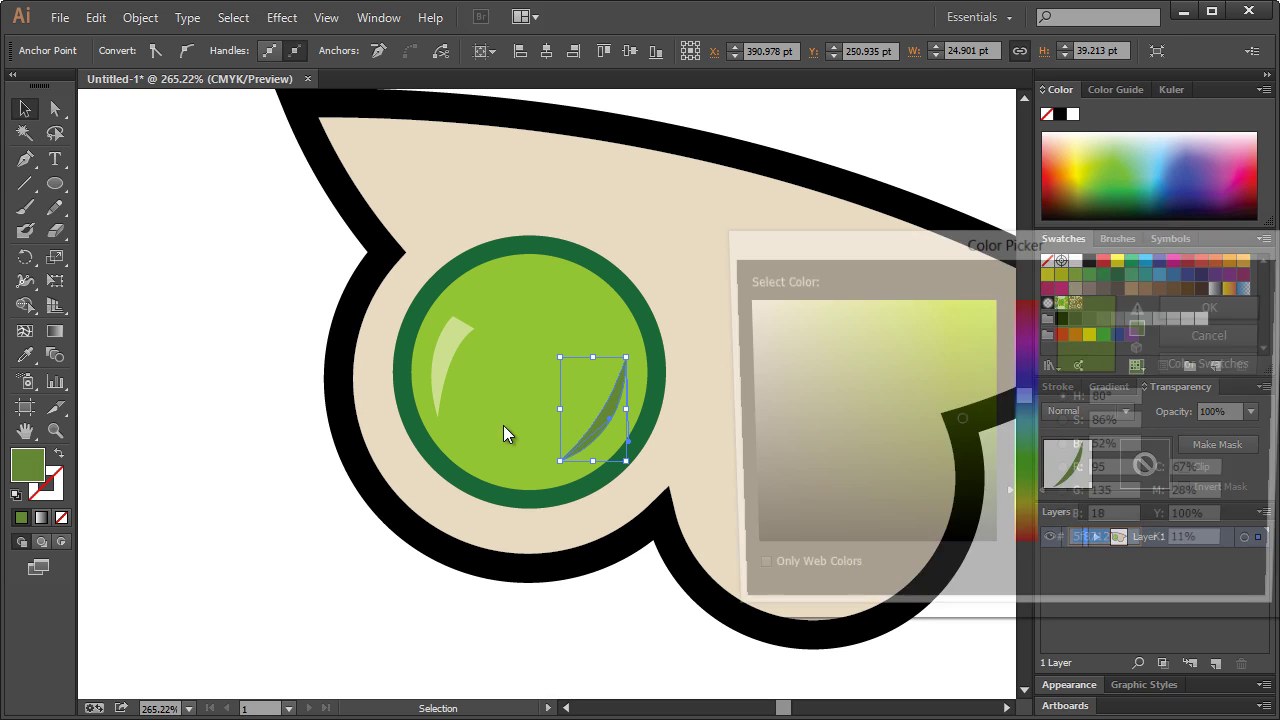
drag(958, 418, 997, 432)
click(1178, 308)
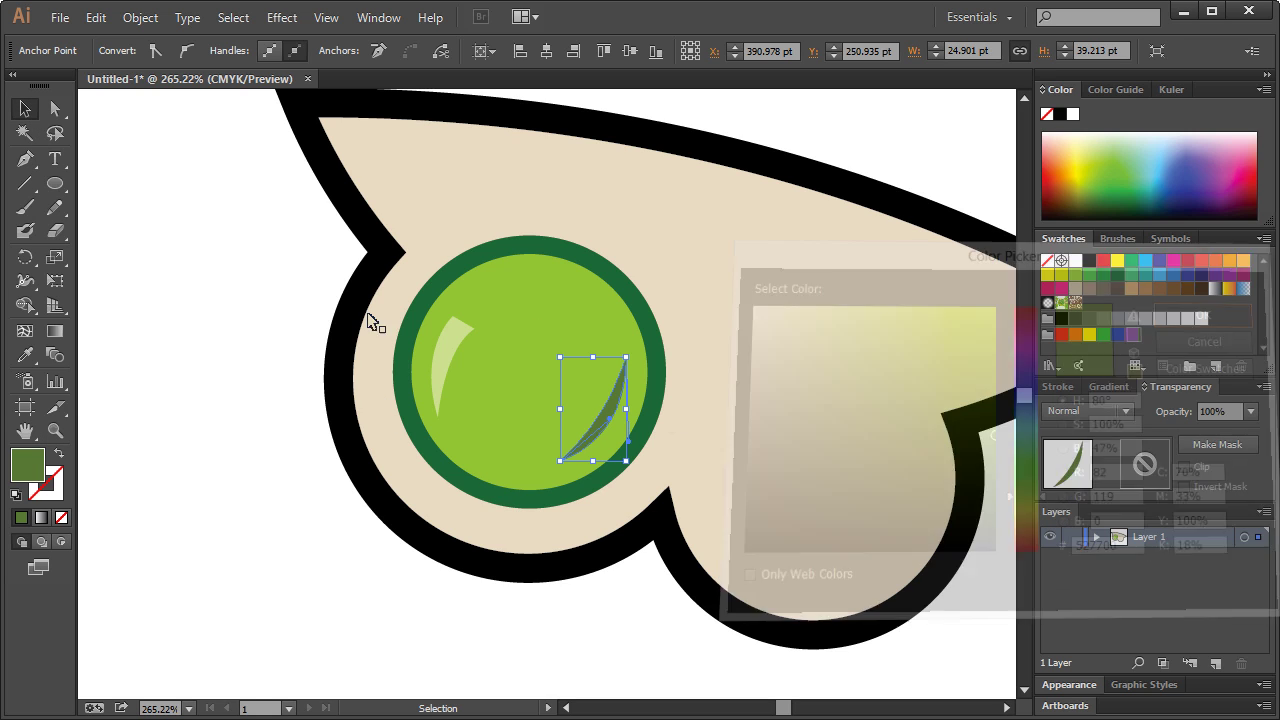
click(217, 311)
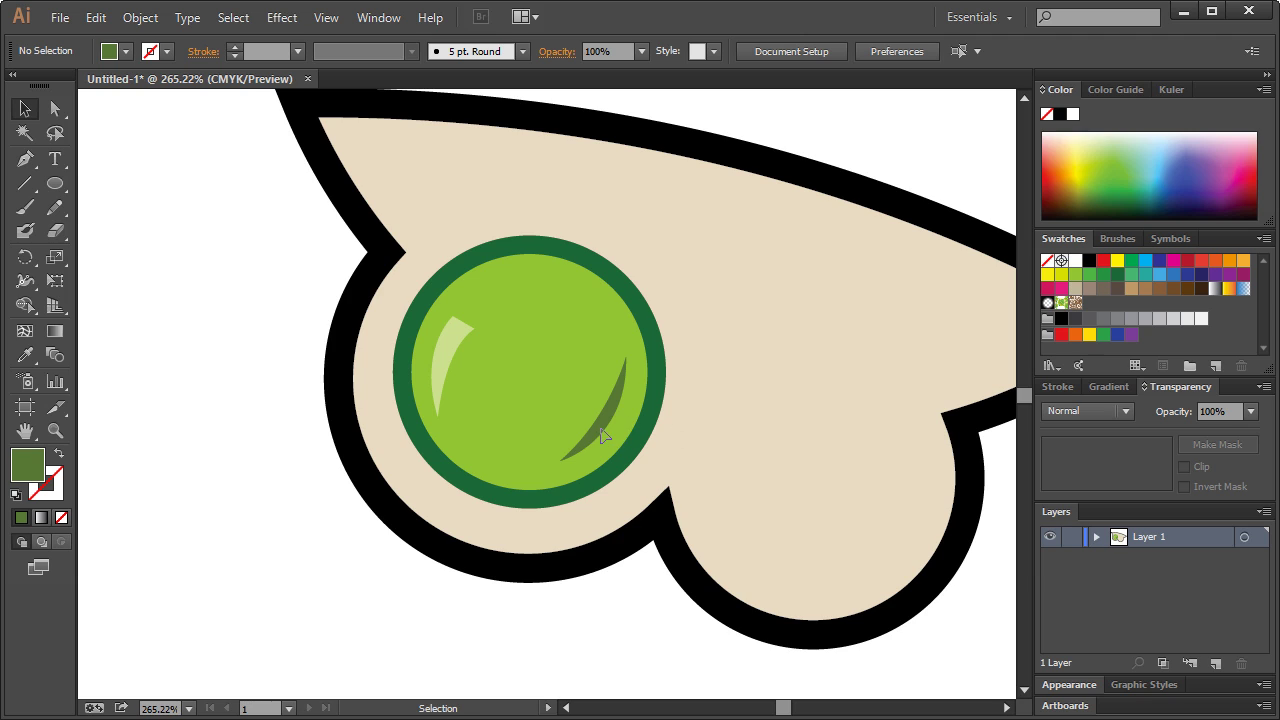
Rotate the pale highlight counter-clockwise and nudge it slightly lower, above the shadow
key(ctrl+1)
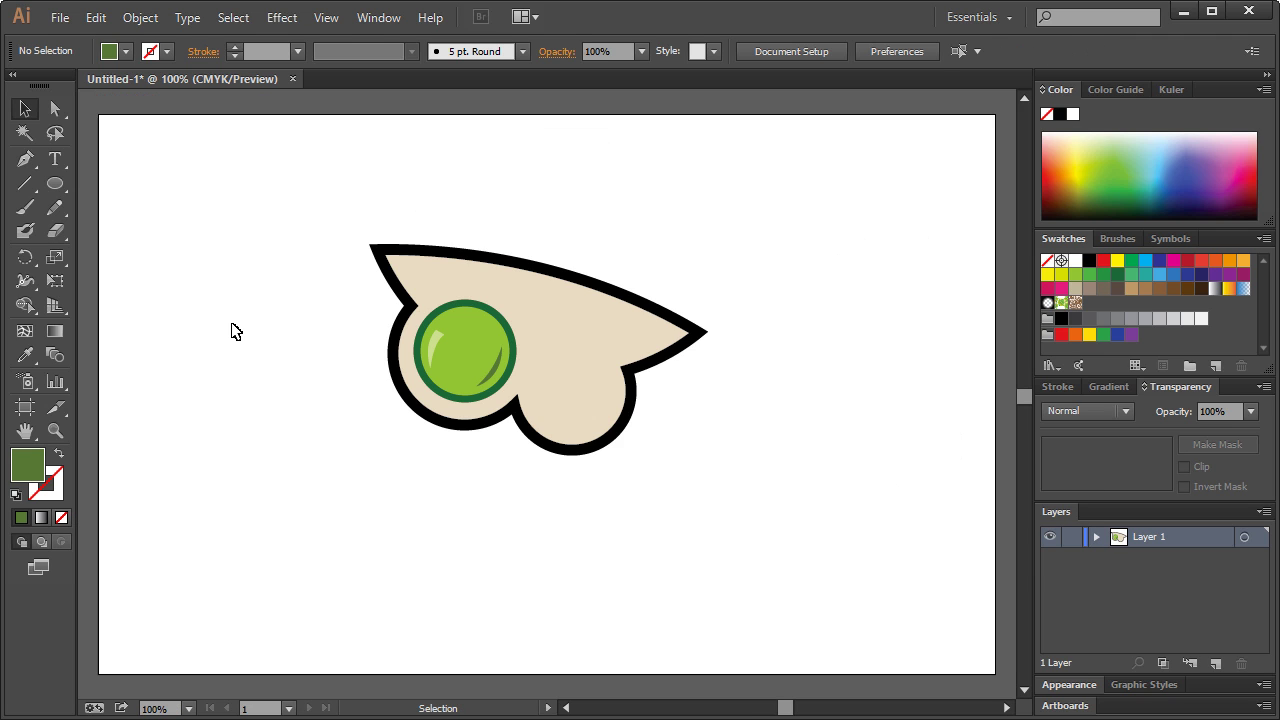
click(56, 424)
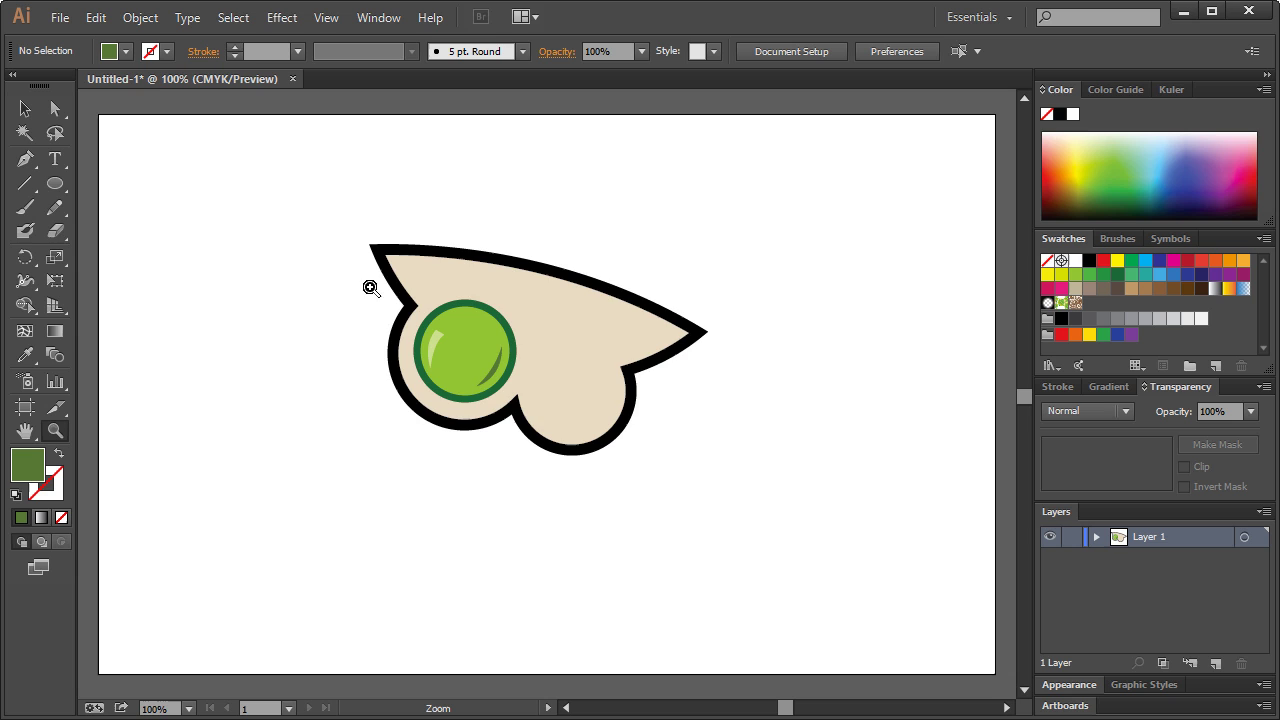
drag(366, 282, 573, 392)
click(25, 108)
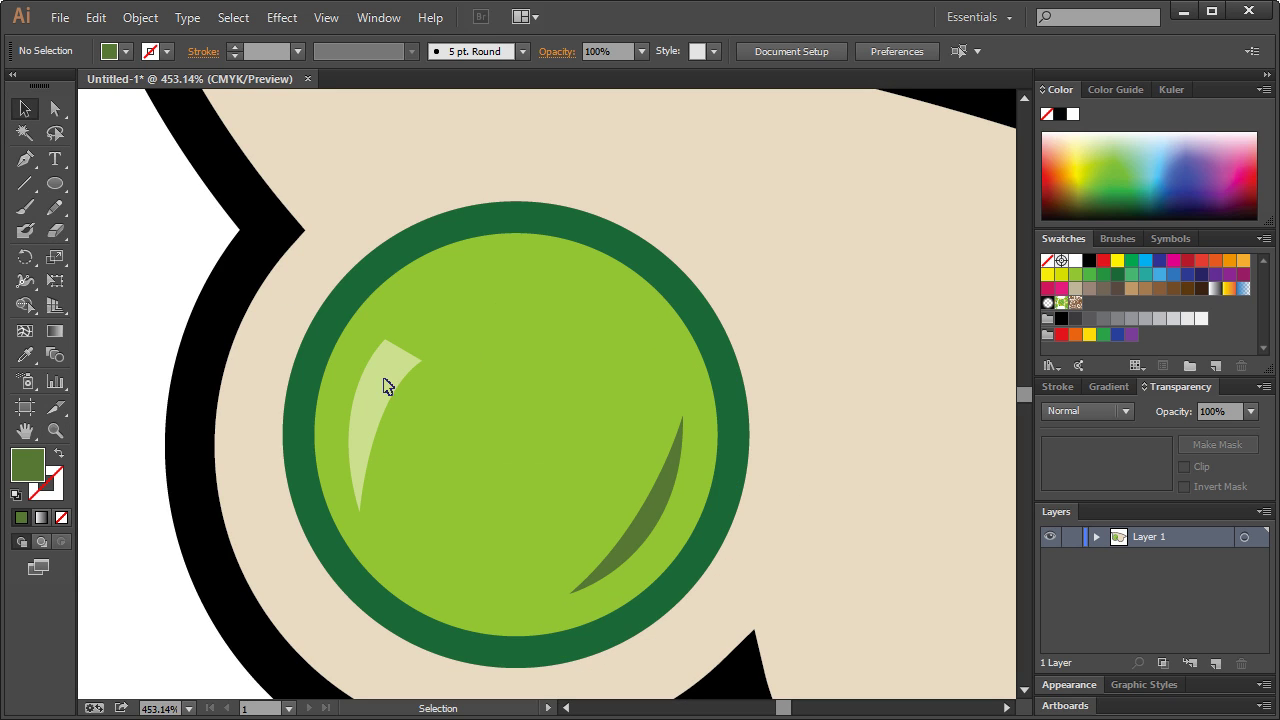
click(385, 378)
drag(452, 505, 475, 482)
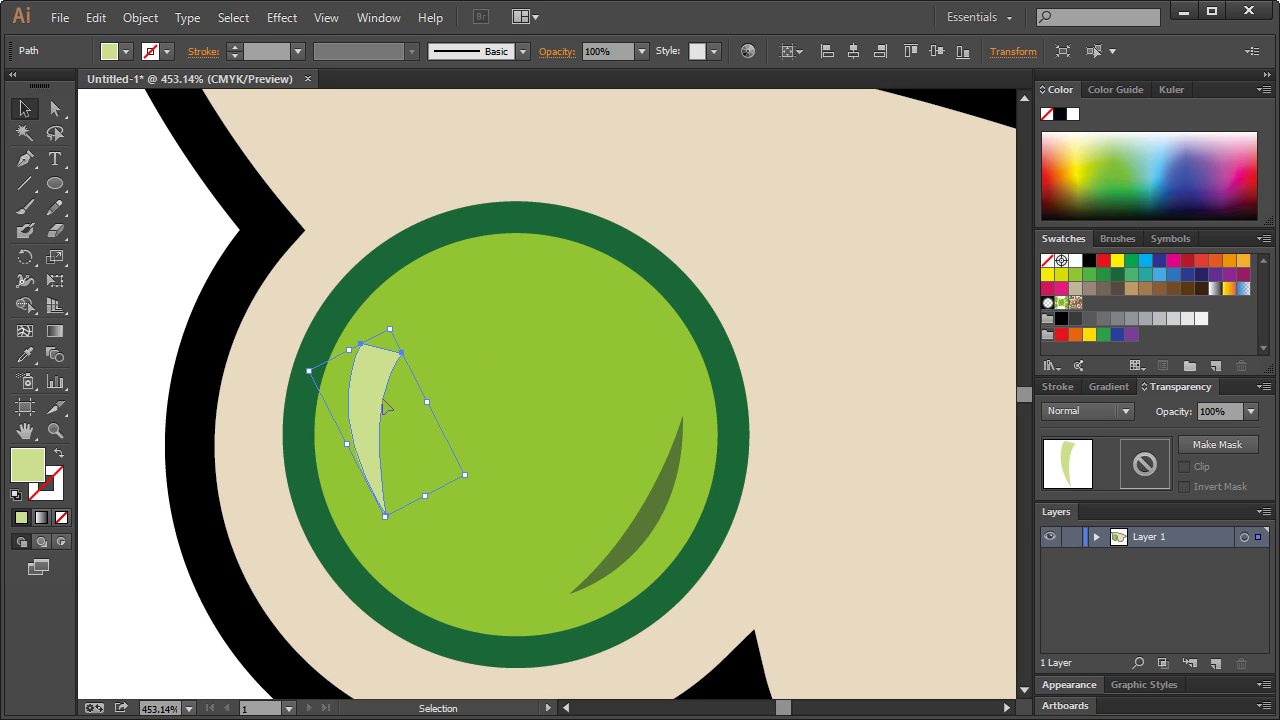
drag(377, 402, 374, 430)
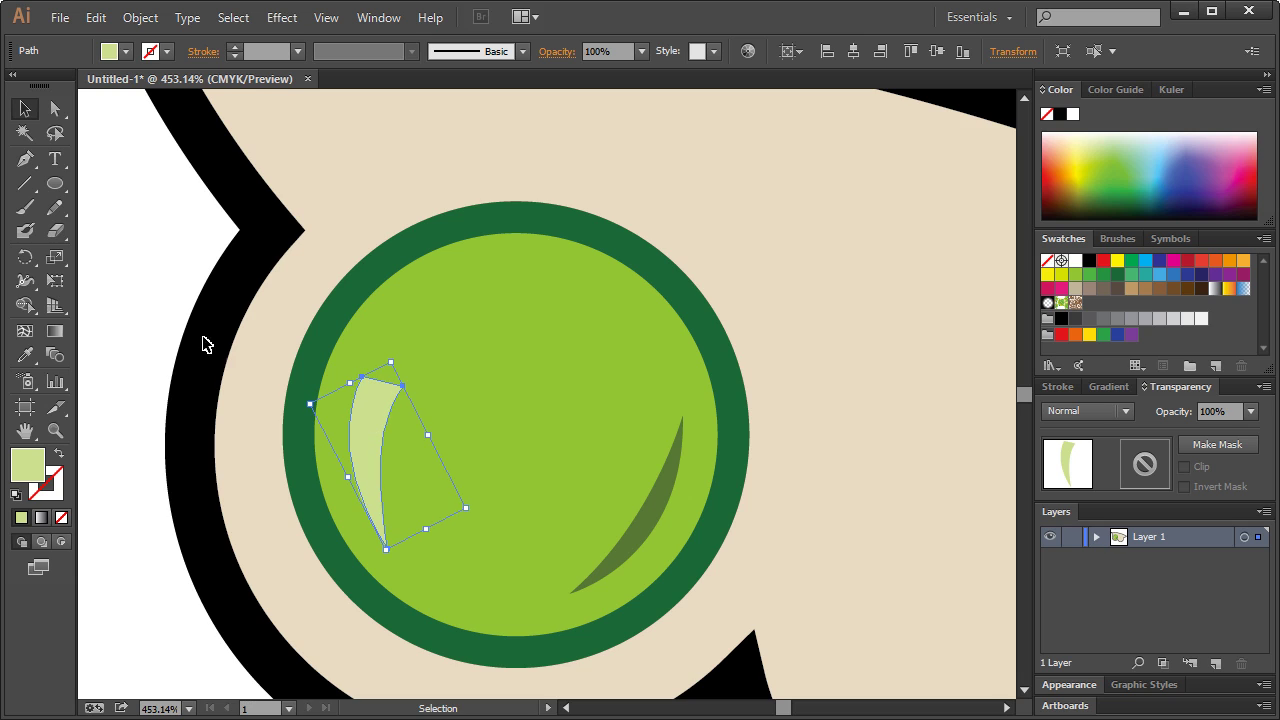
key(ctrl+shift+a)
click(645, 512)
key(ctrl+shift+a)
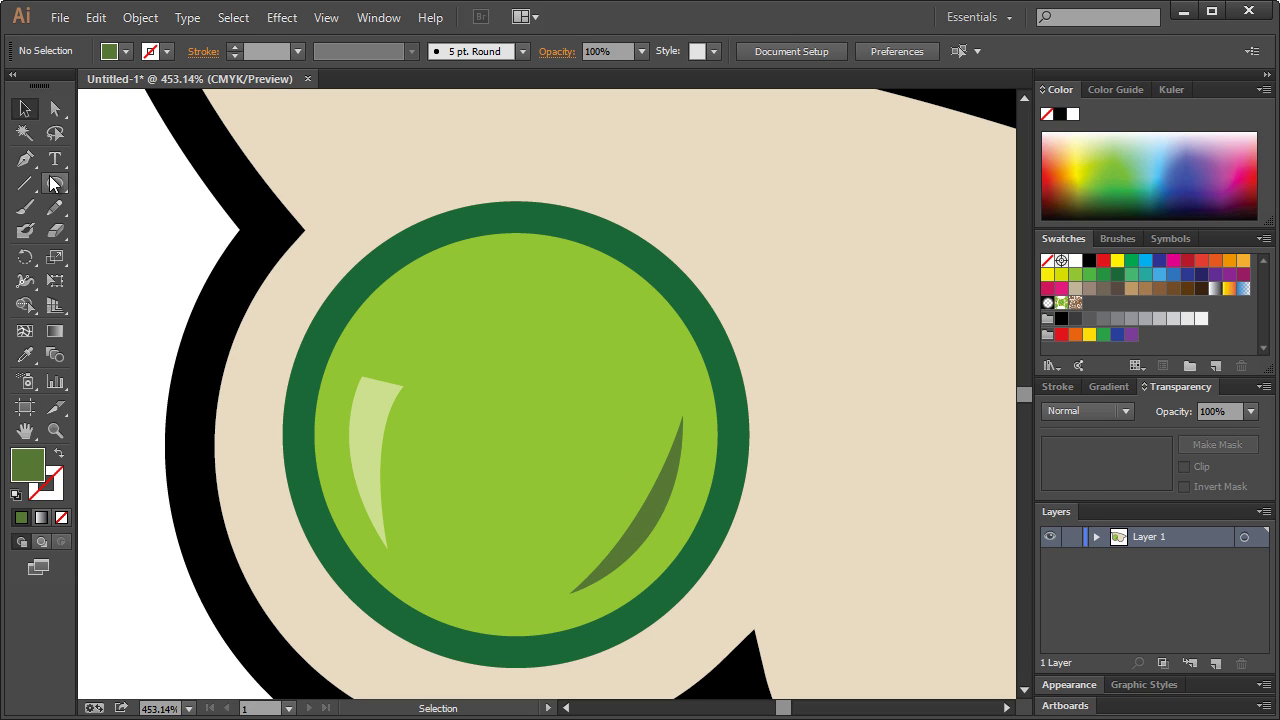
click(25, 158)
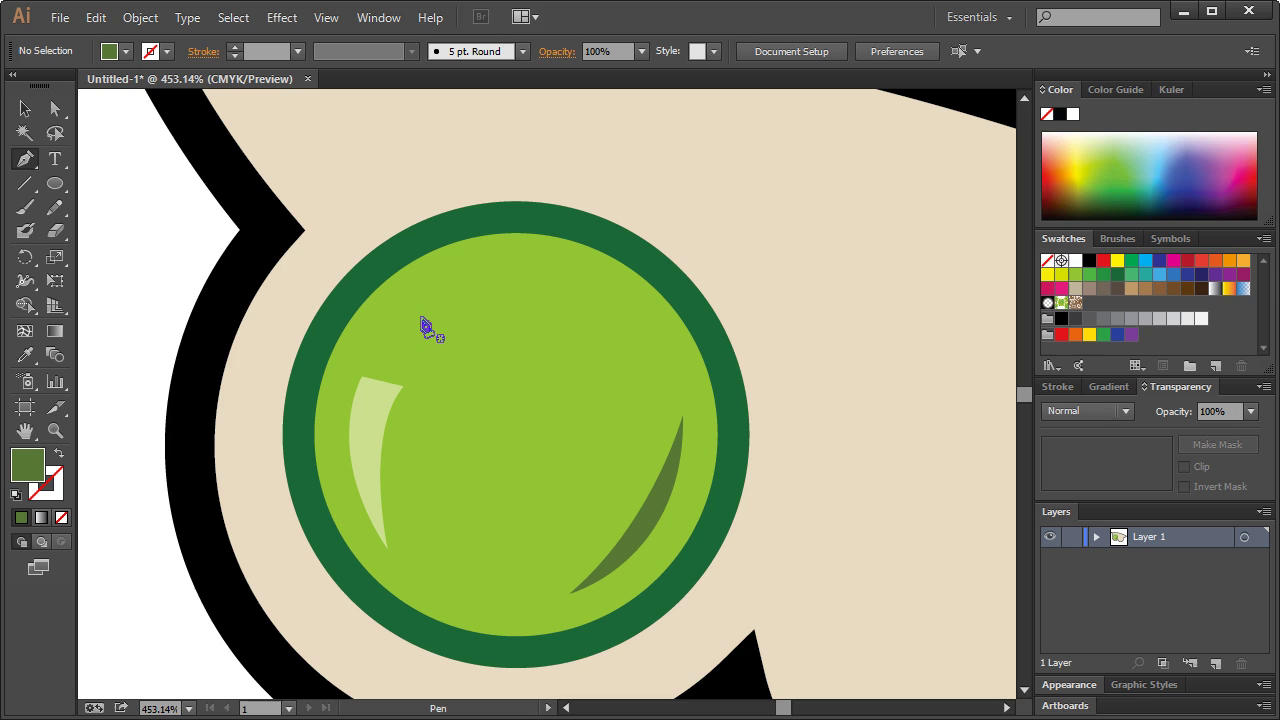
Add two anchor points on the pea circle's upper-left edge
click(25, 108)
click(543, 252)
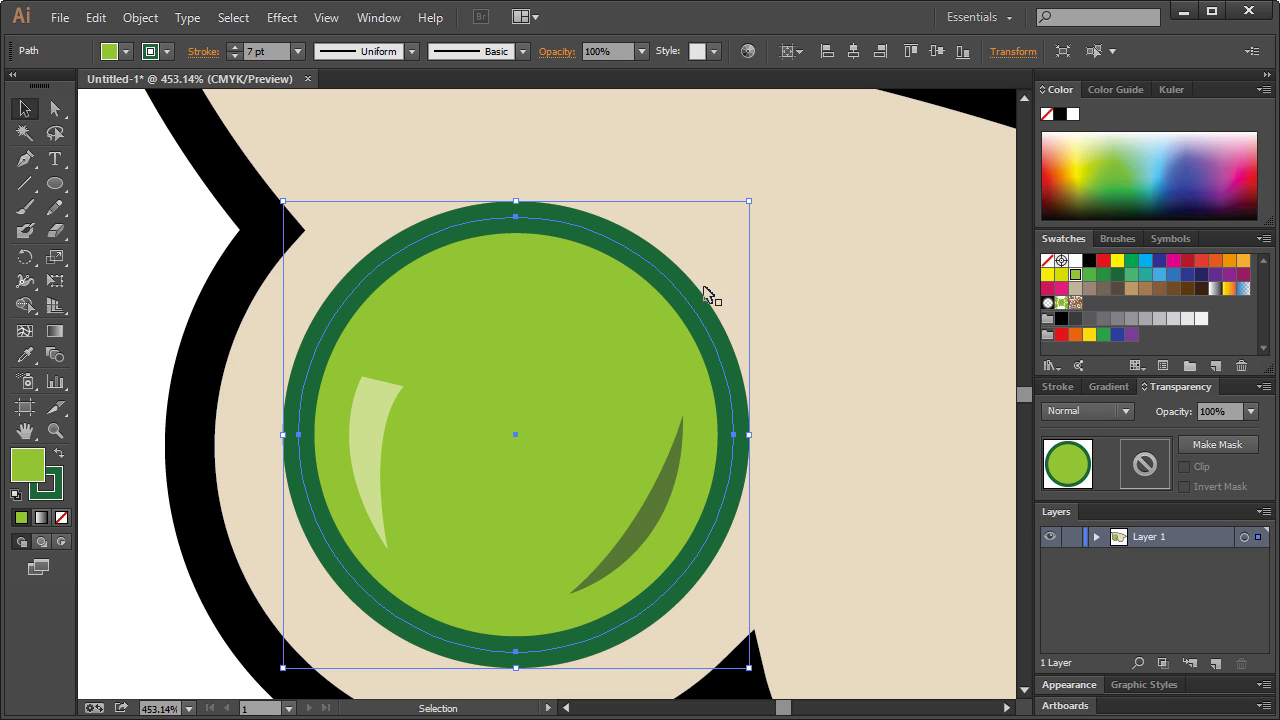
click(55, 108)
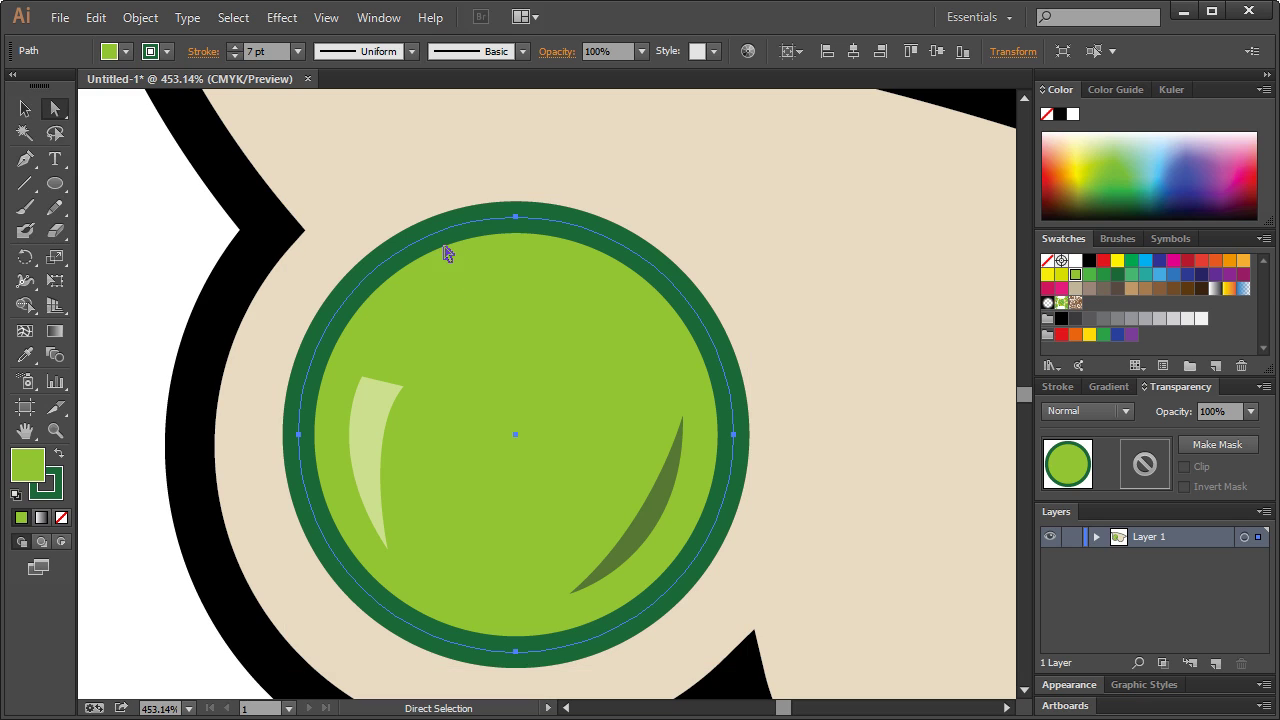
drag(25, 158, 100, 180)
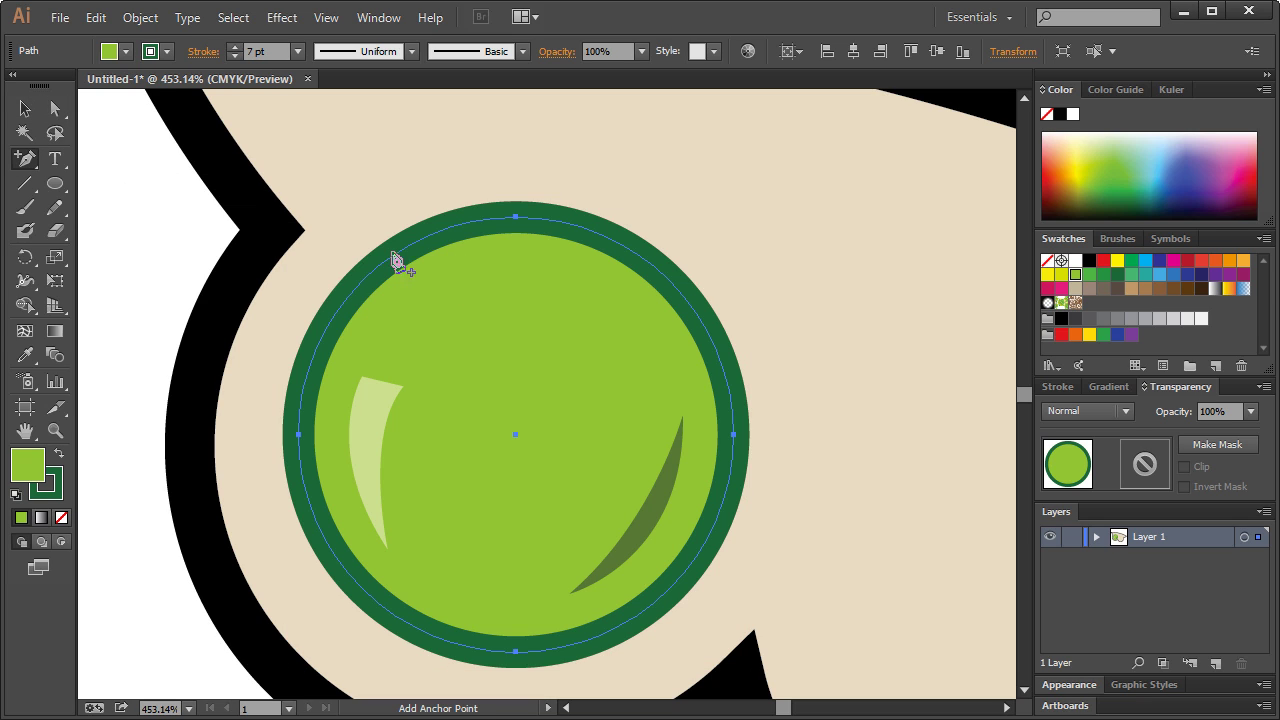
click(405, 250)
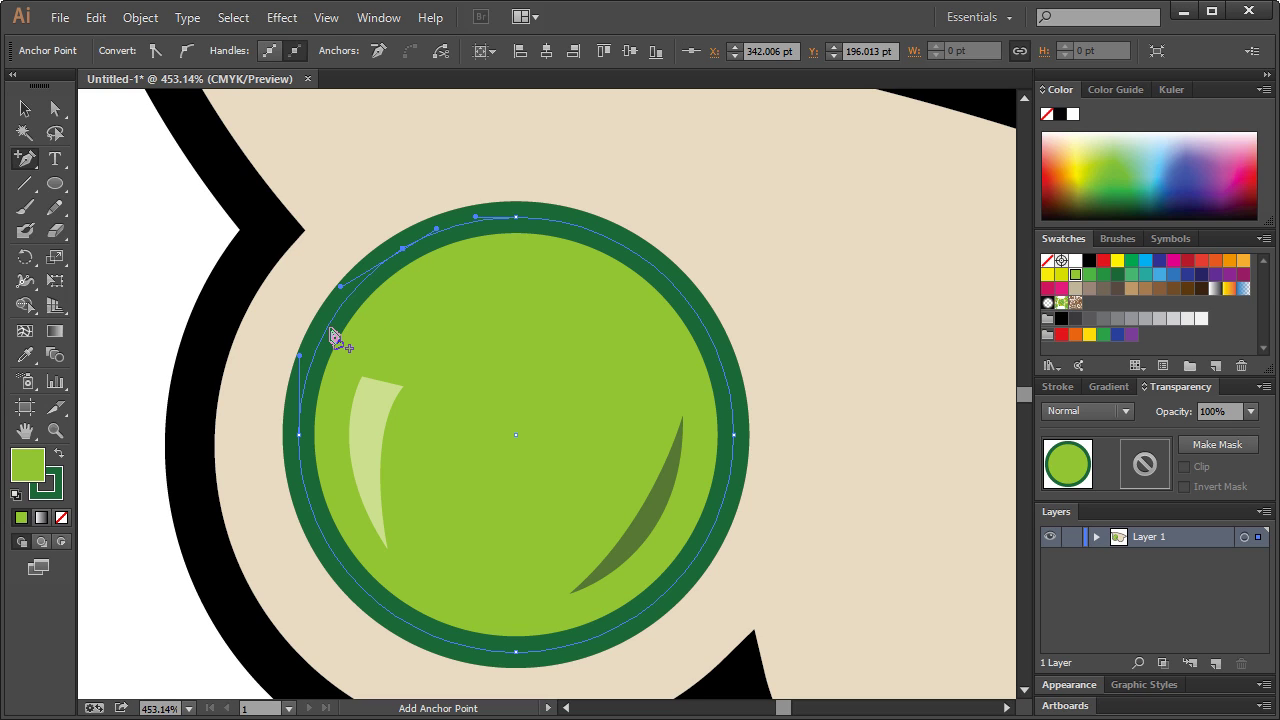
click(331, 330)
Drag the new anchors and handles to form a bump in the outline
click(55, 108)
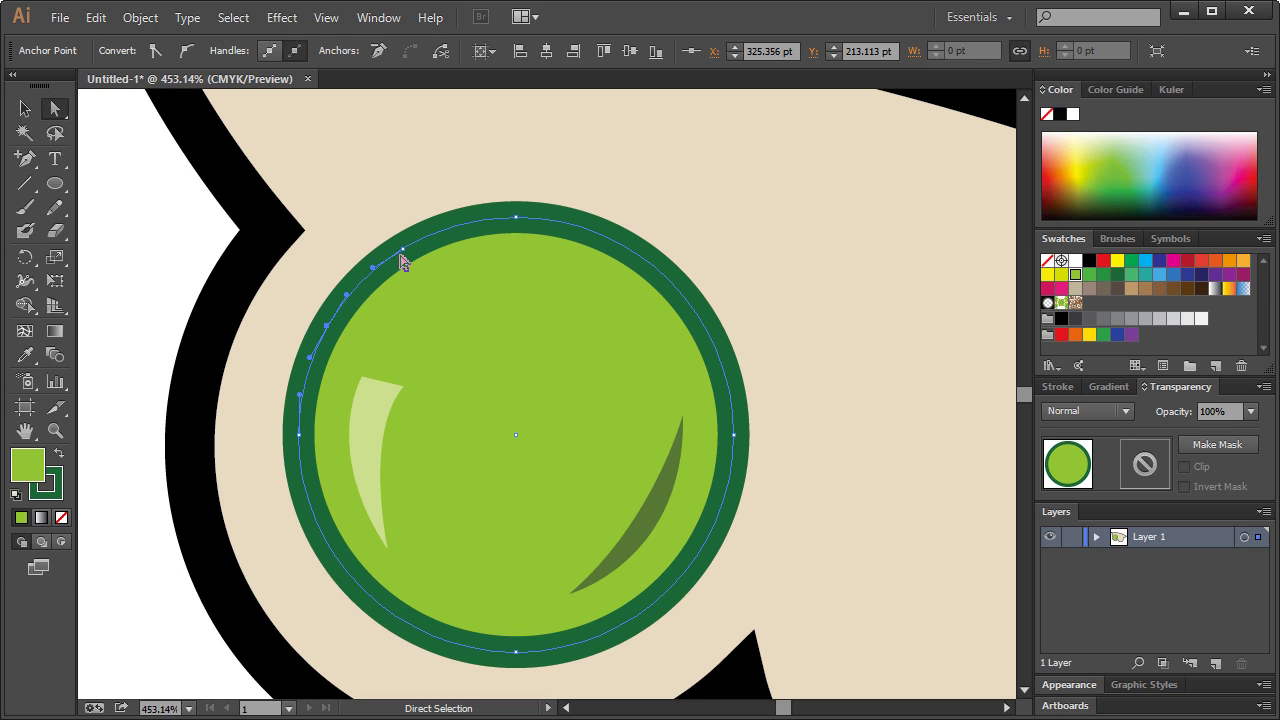
click(403, 249)
drag(404, 251, 422, 269)
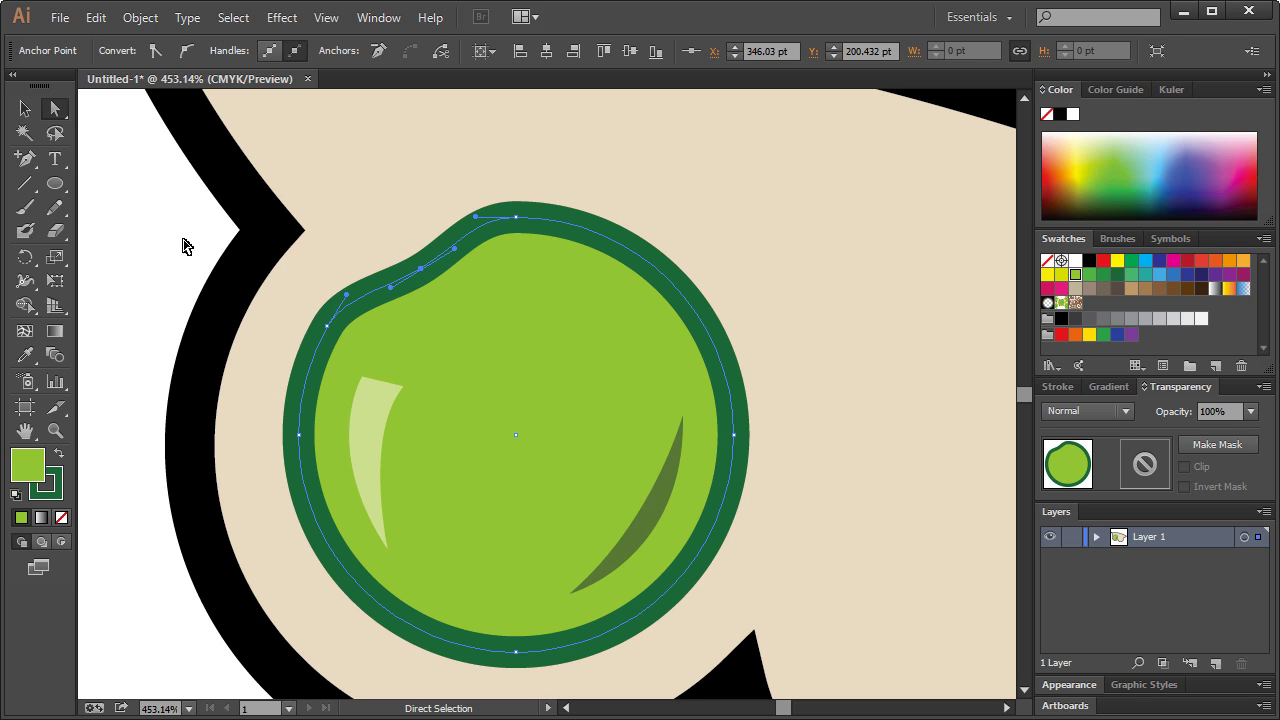
drag(347, 295, 353, 281)
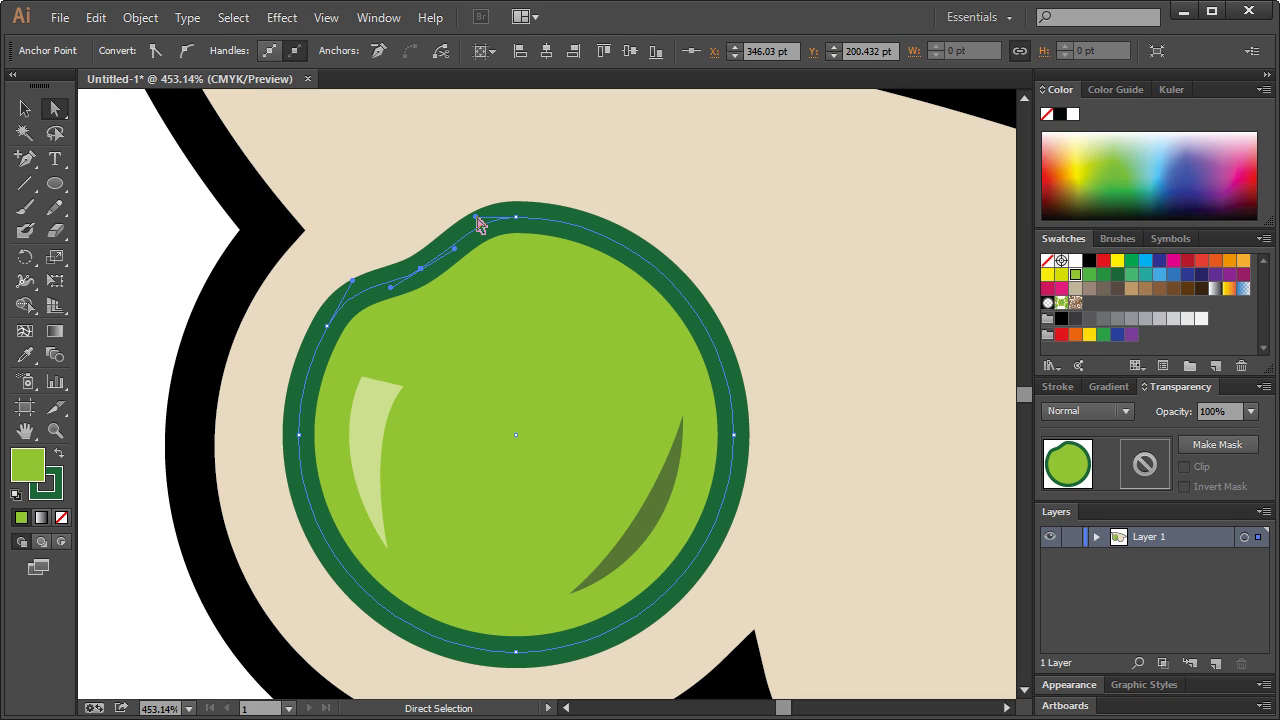
drag(476, 217, 459, 211)
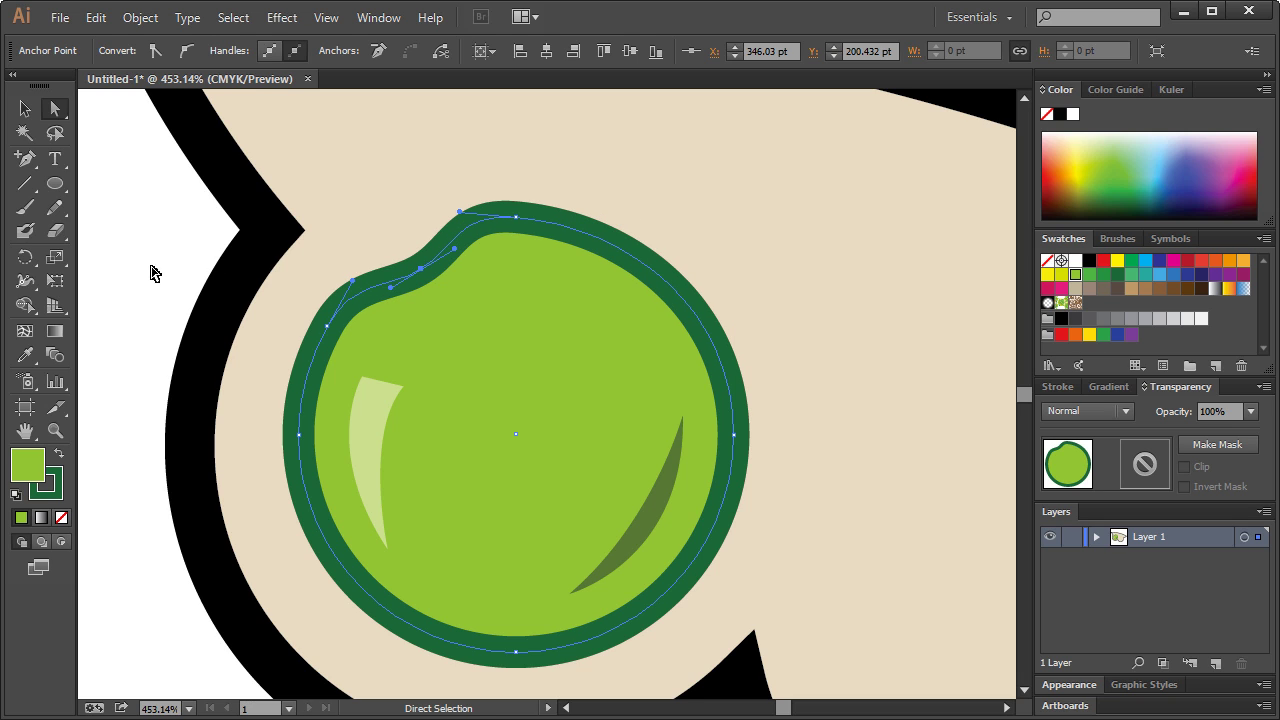
click(111, 244)
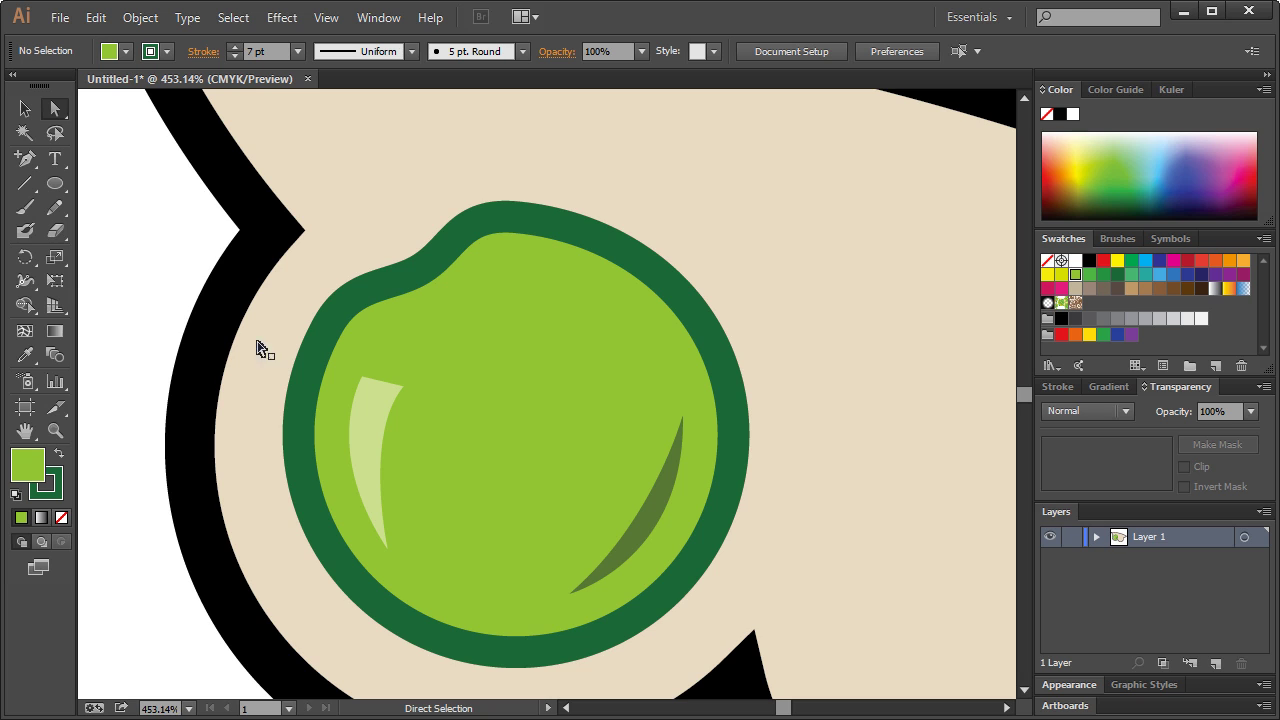
Recolour the shadow crescent to dark green C=90 M=30 Y=95 K=30
click(651, 528)
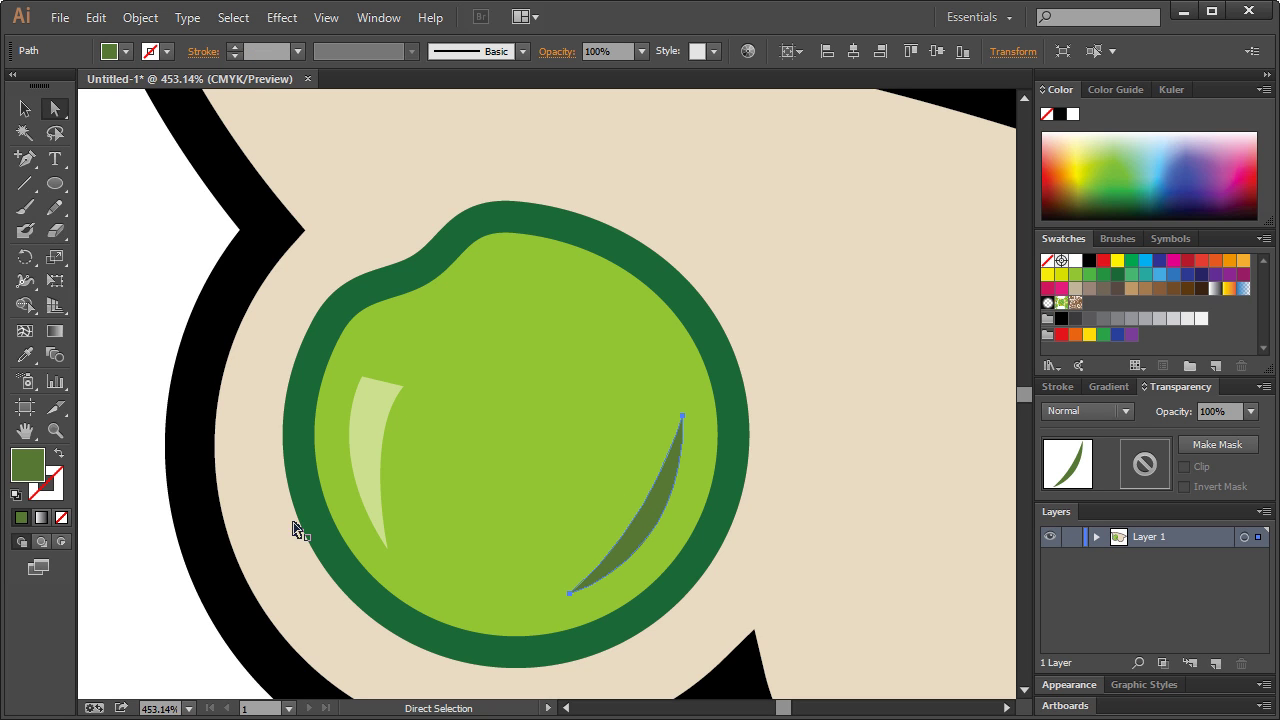
double_click(28, 465)
click(976, 419)
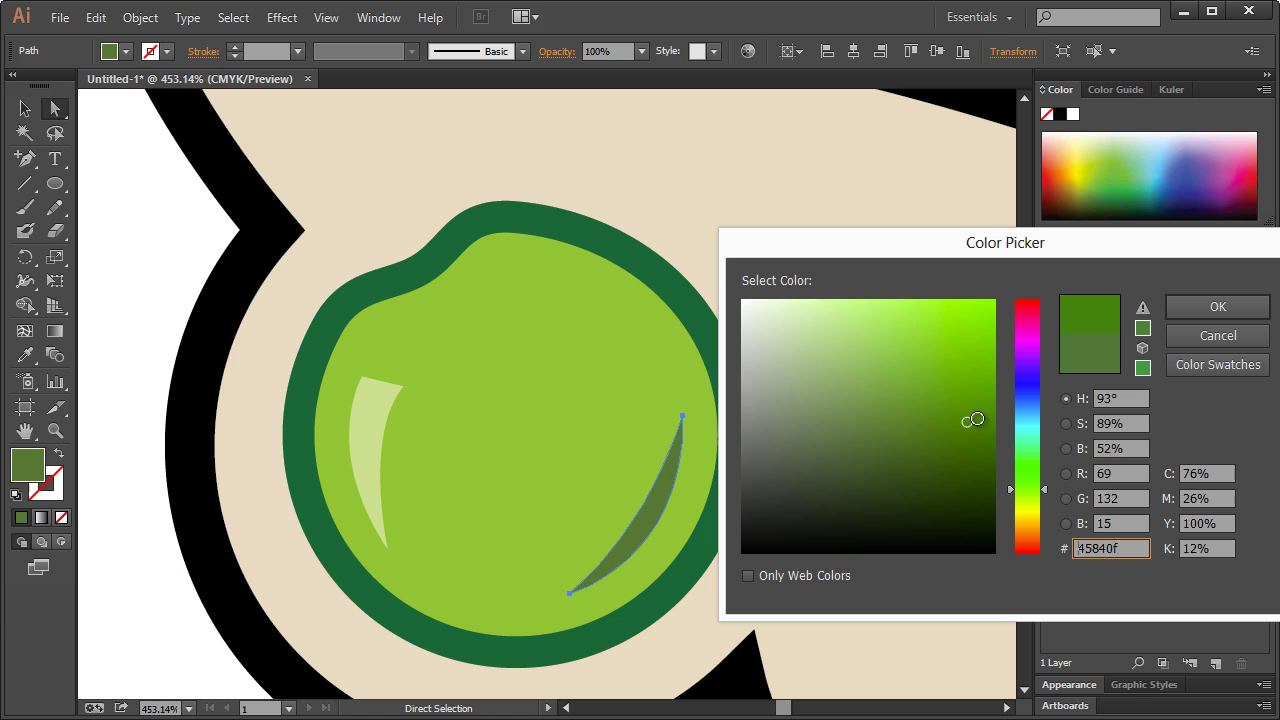
drag(976, 419, 992, 422)
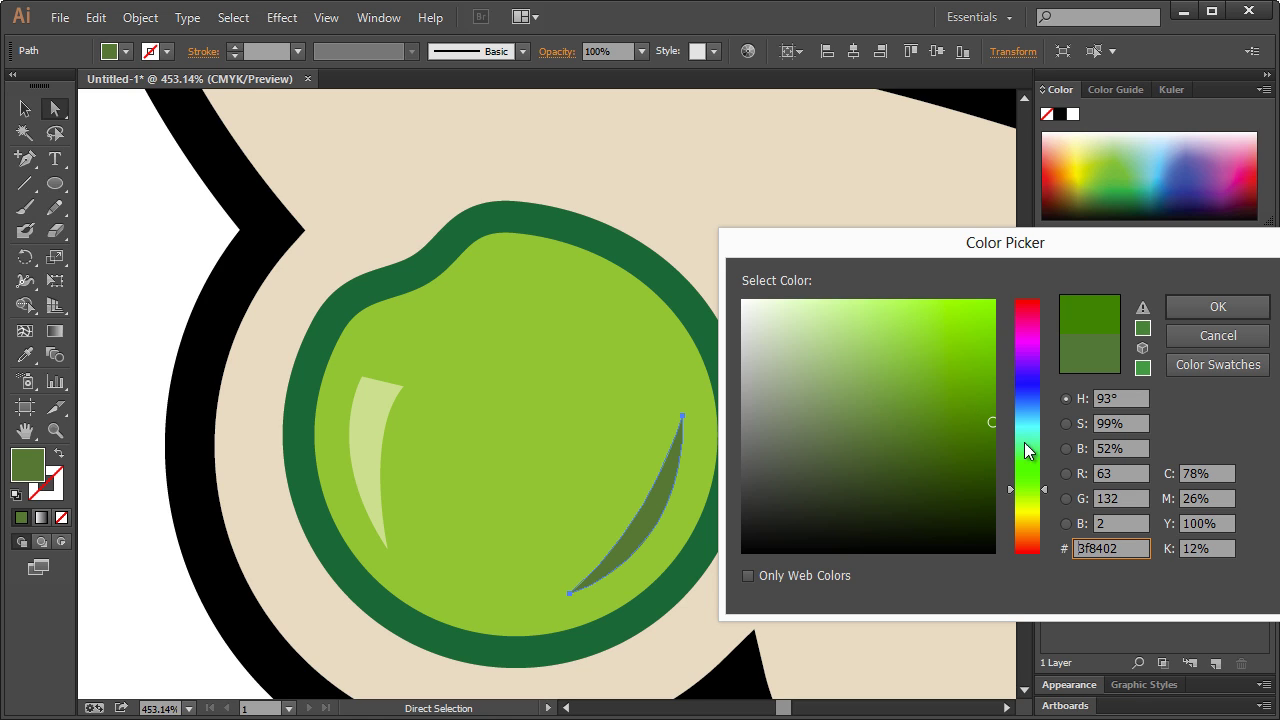
click(1219, 308)
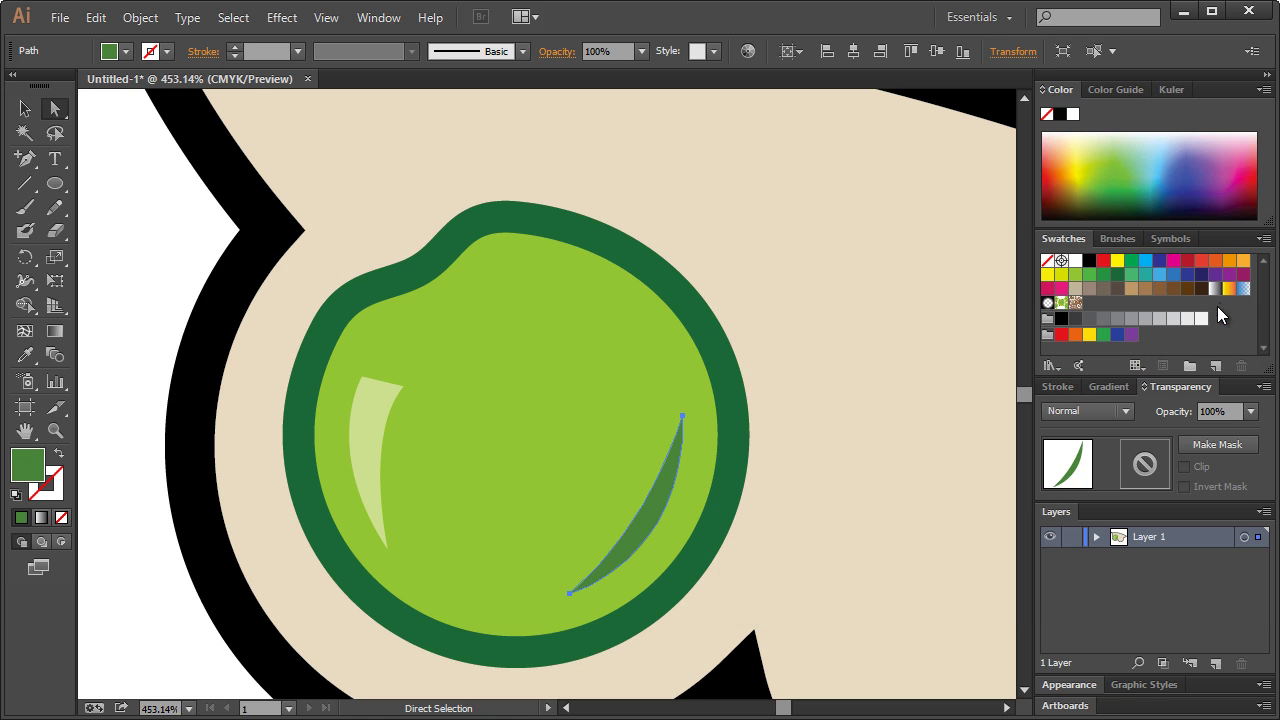
click(1117, 274)
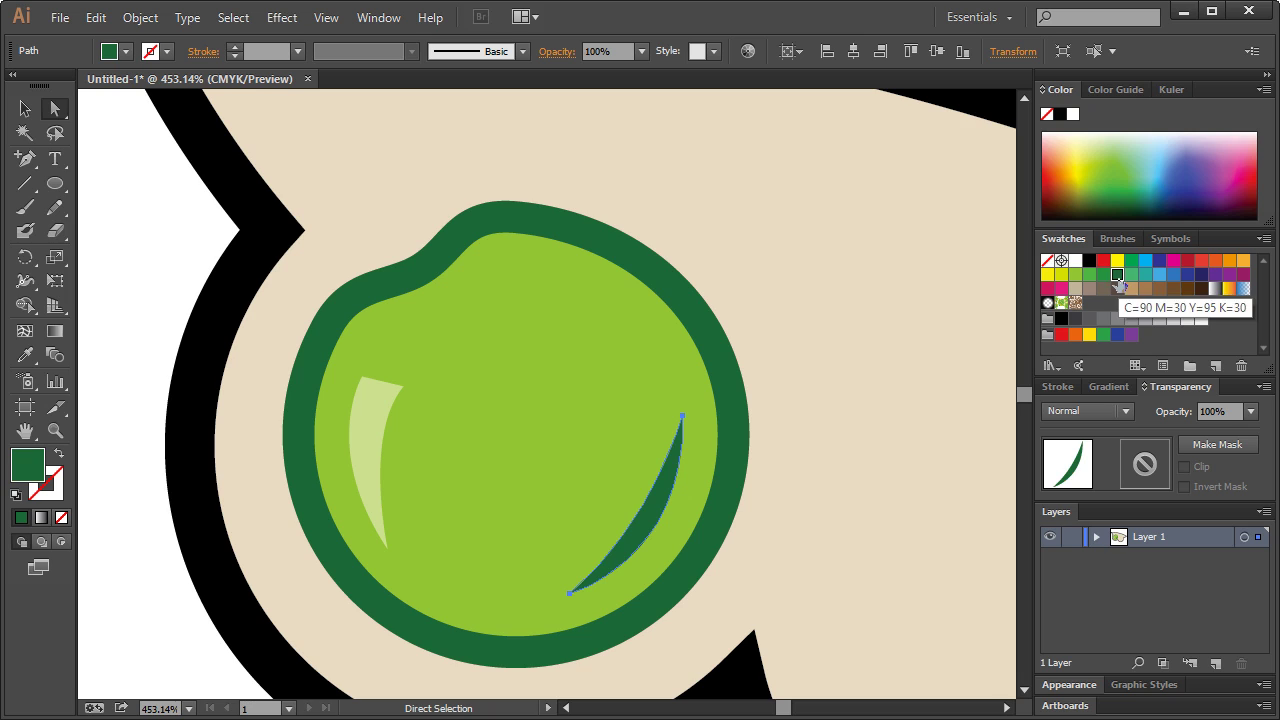
click(25, 108)
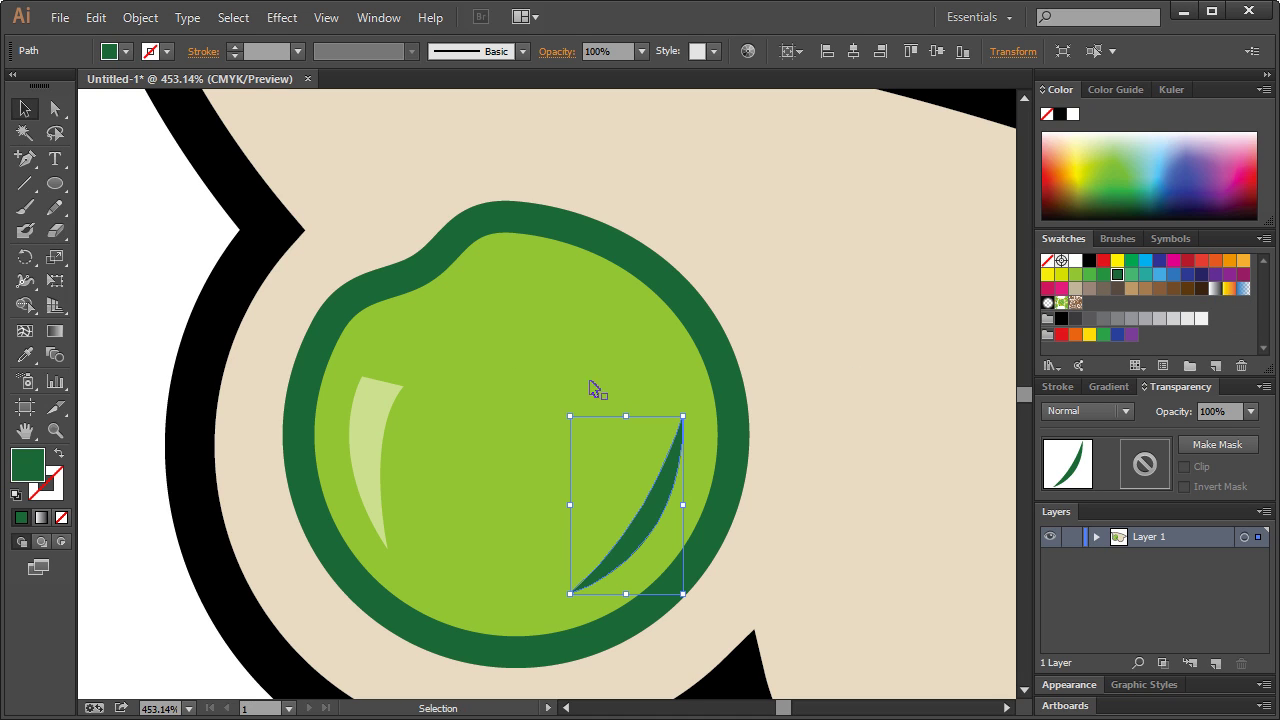
click(155, 236)
drag(37, 161, 55, 158)
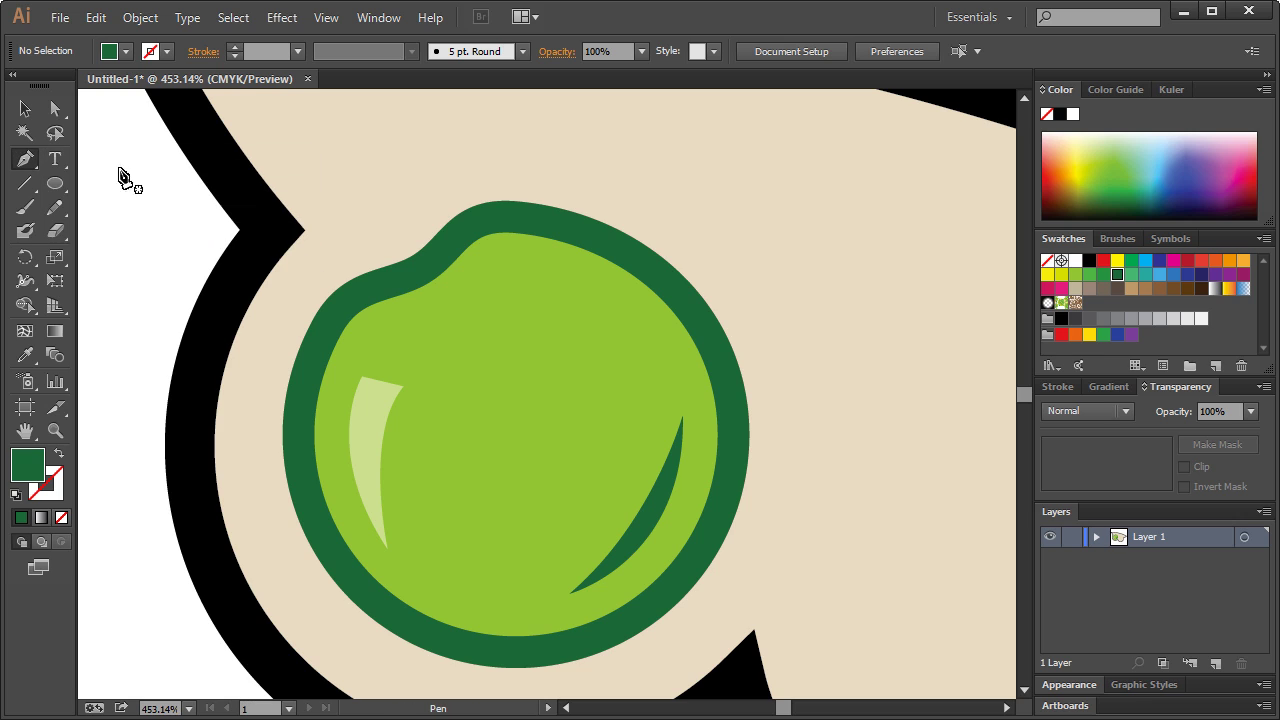
Draw a closed dark green curved crease near the pea's top, below the bump
click(400, 337)
key(ctrl+z)
click(382, 343)
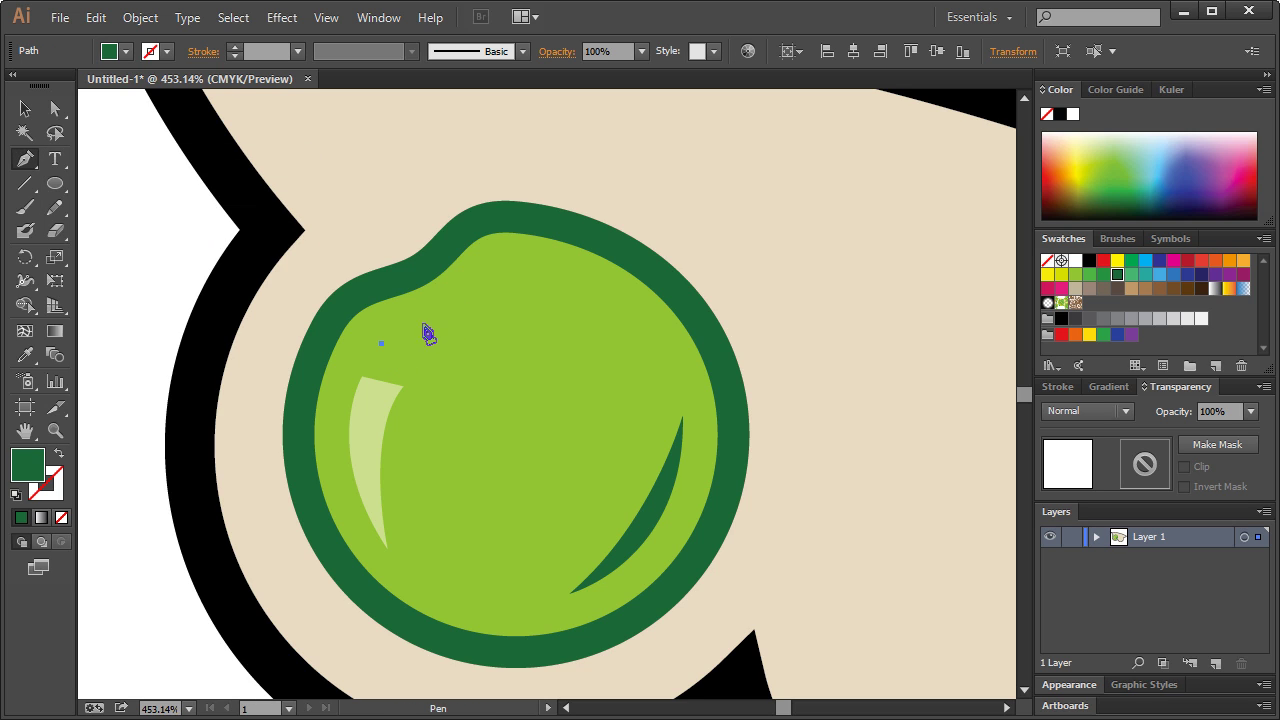
drag(427, 322, 503, 317)
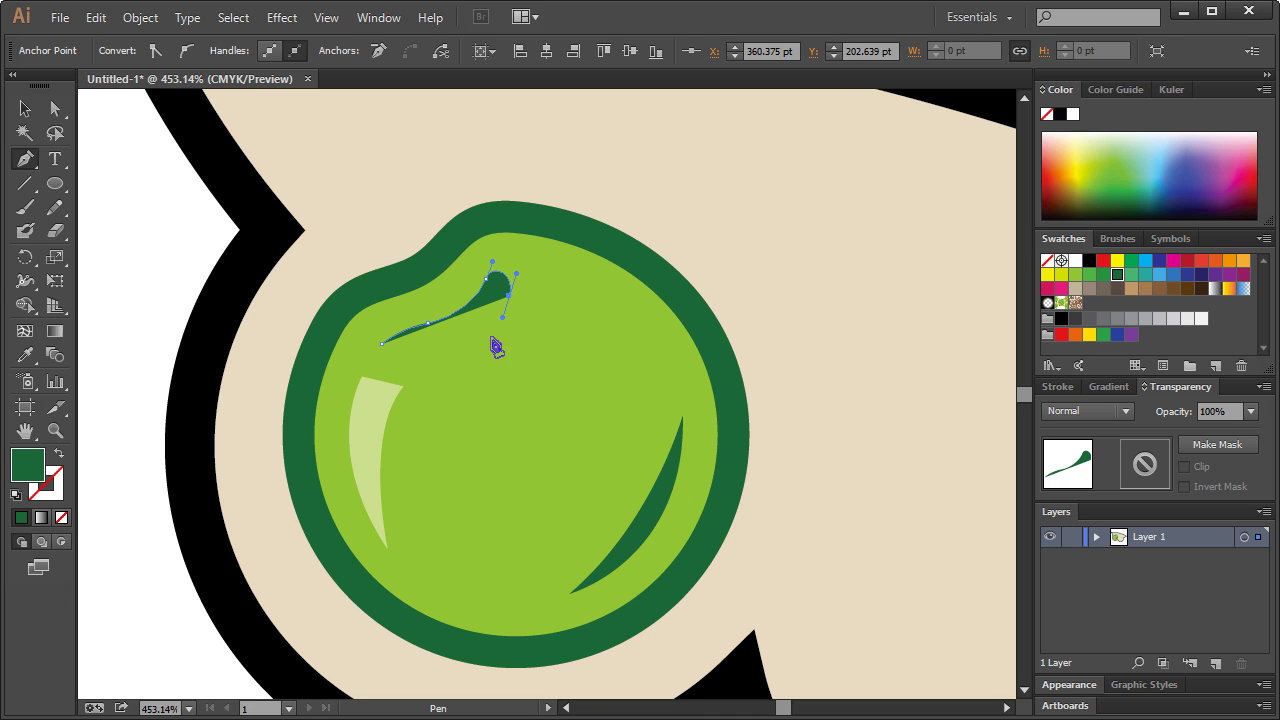
drag(436, 346, 400, 358)
key(ctrl+z)
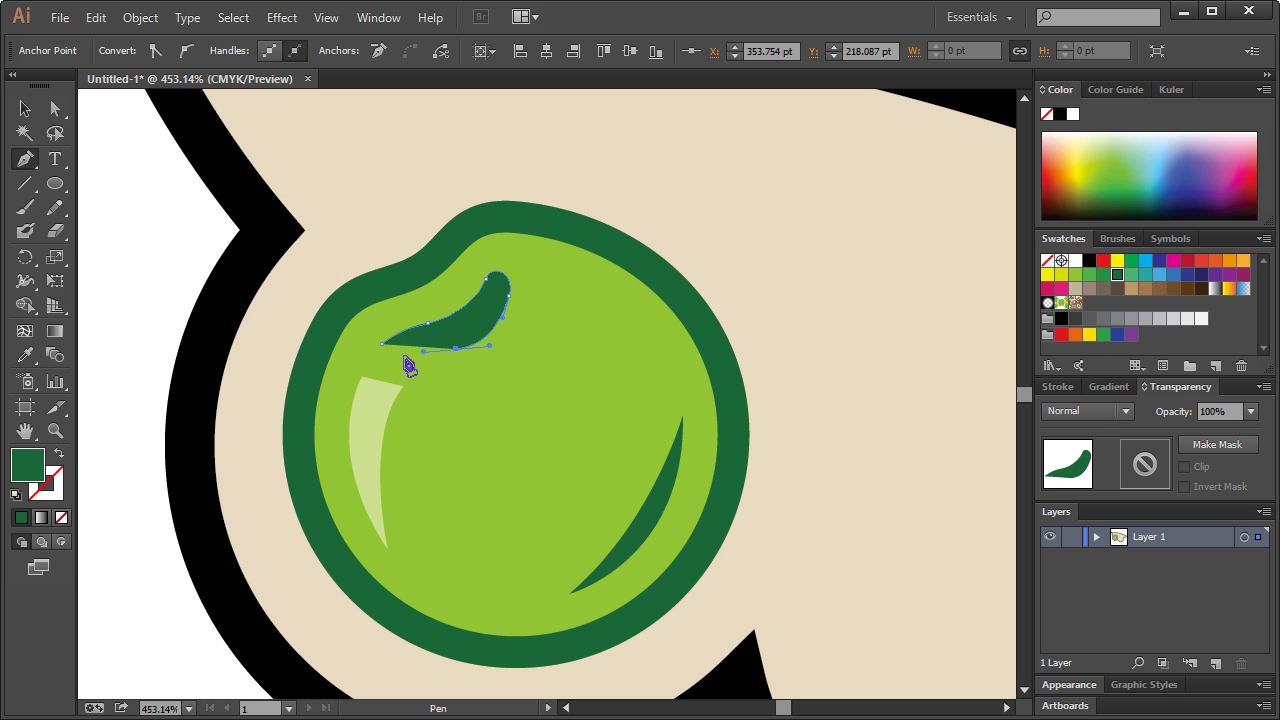
click(384, 346)
click(25, 108)
click(140, 155)
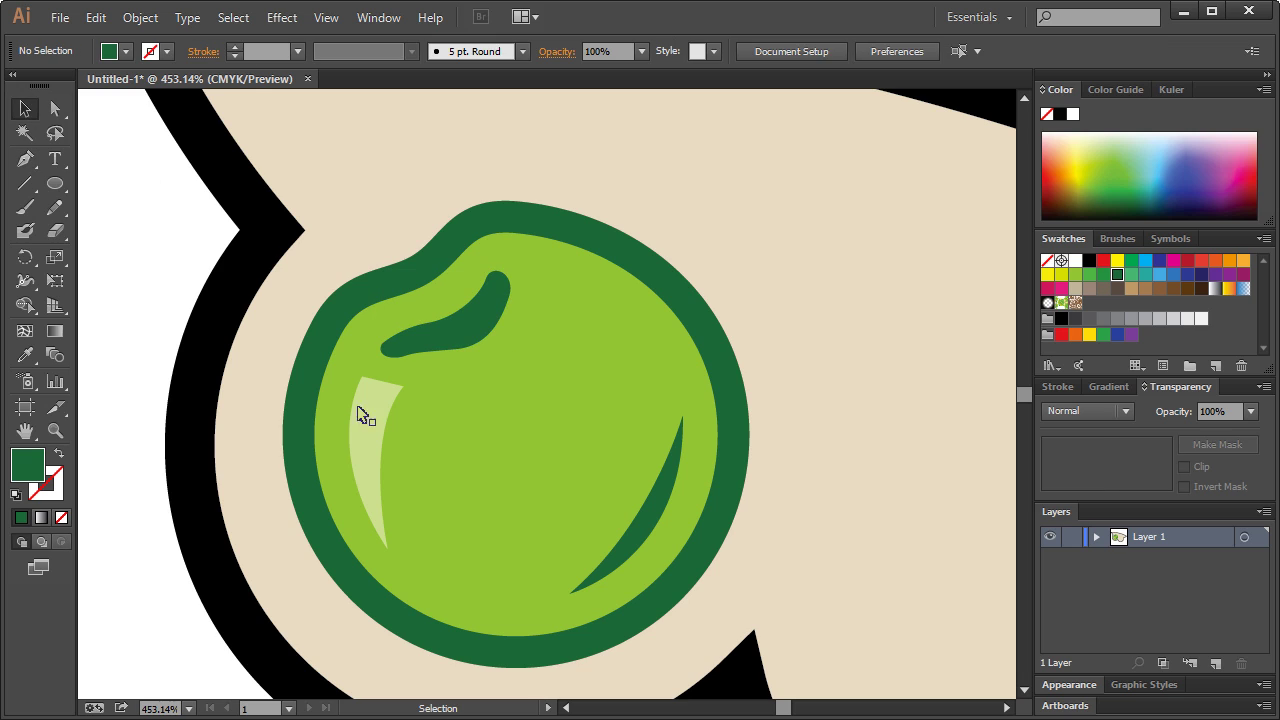
Rotate the pea's highlight to a new angle and fill it white
click(370, 433)
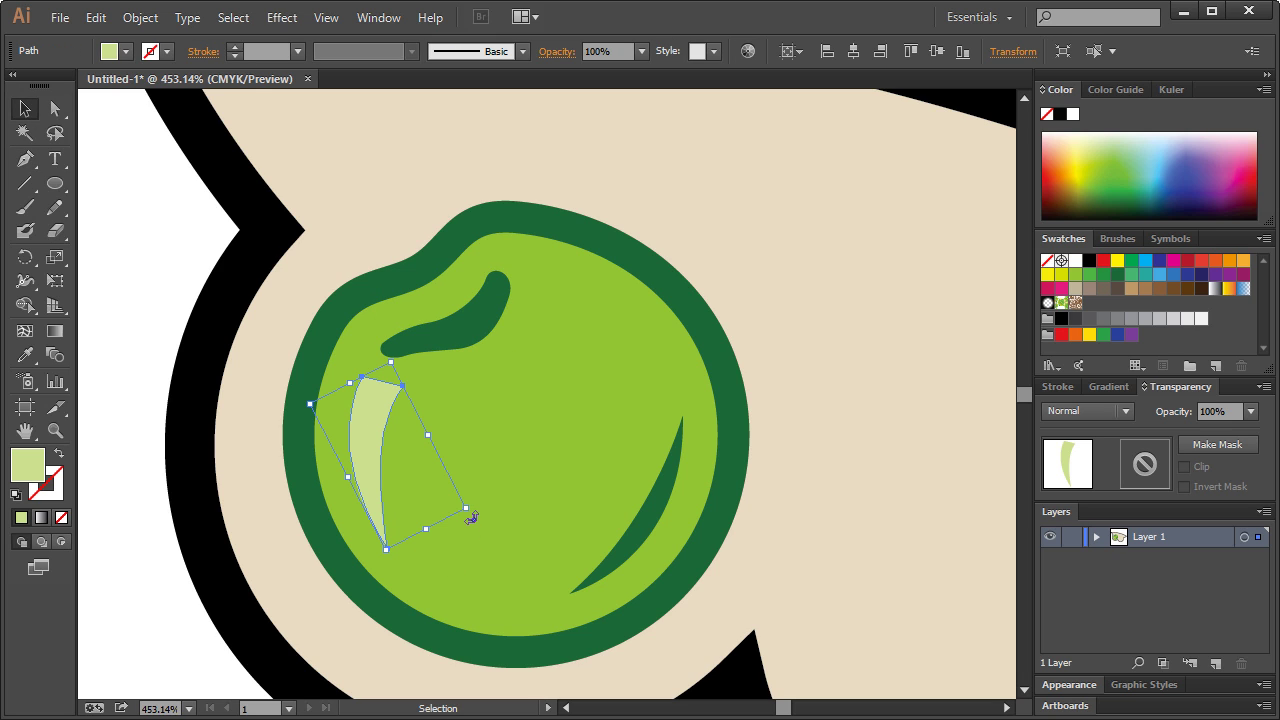
drag(471, 517, 380, 491)
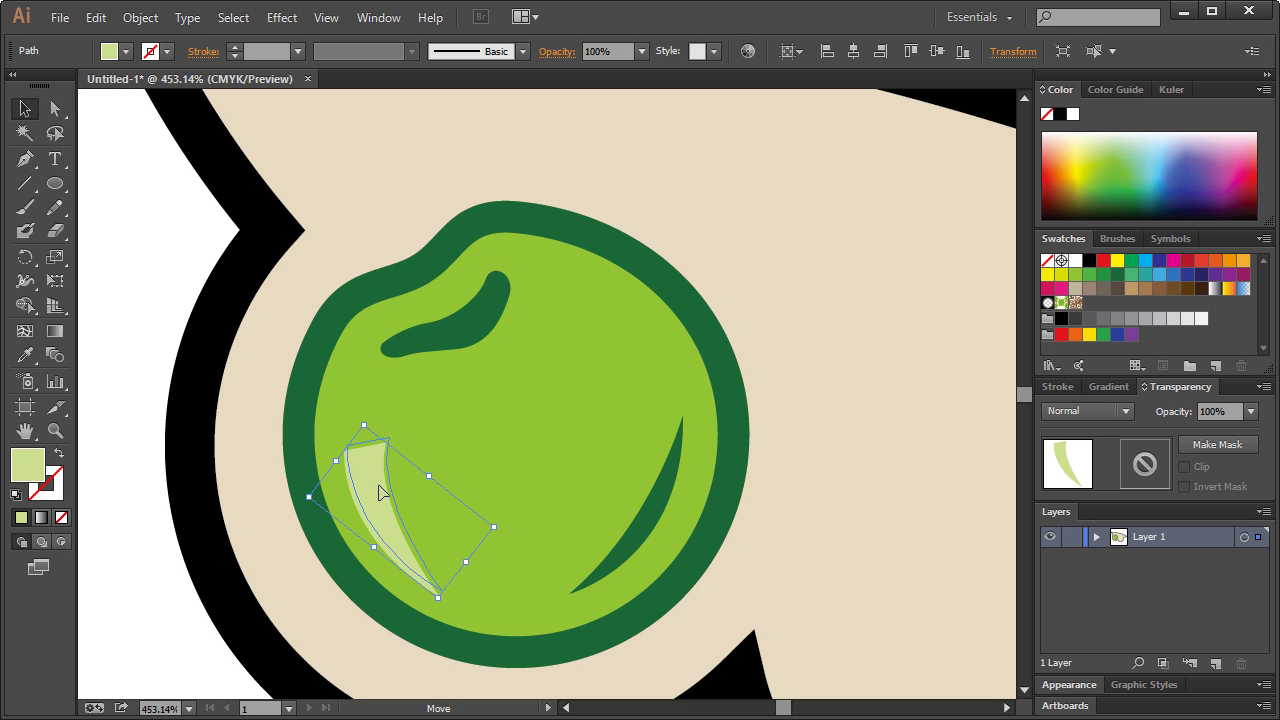
click(205, 302)
key(ctrl+1)
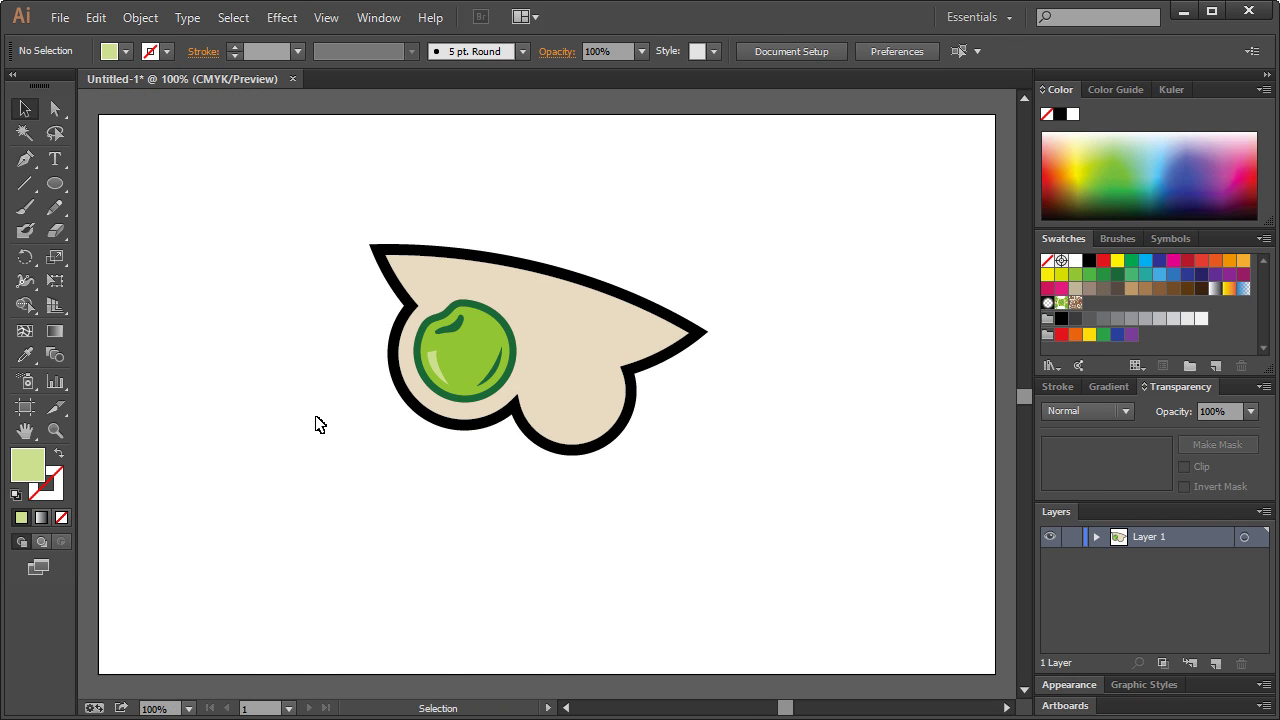
click(434, 374)
click(1075, 261)
click(632, 241)
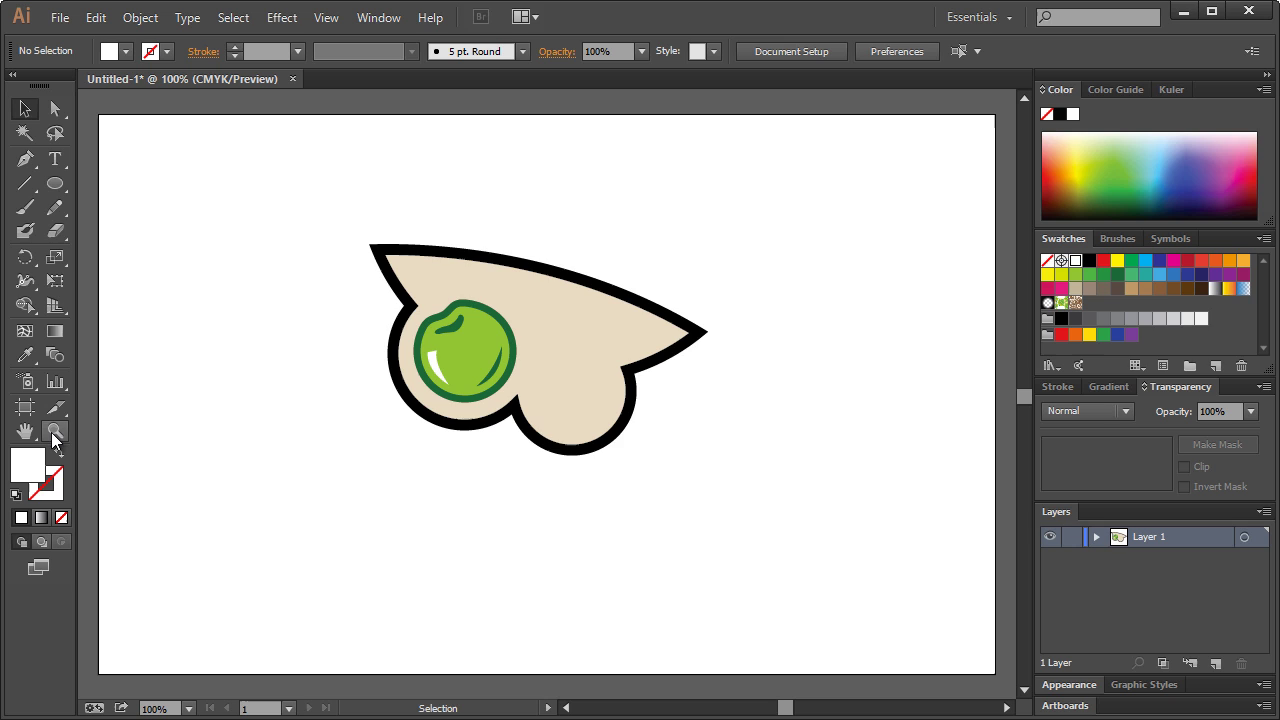
Rotate the dark green crescent and move it up to the pea's top
click(499, 372)
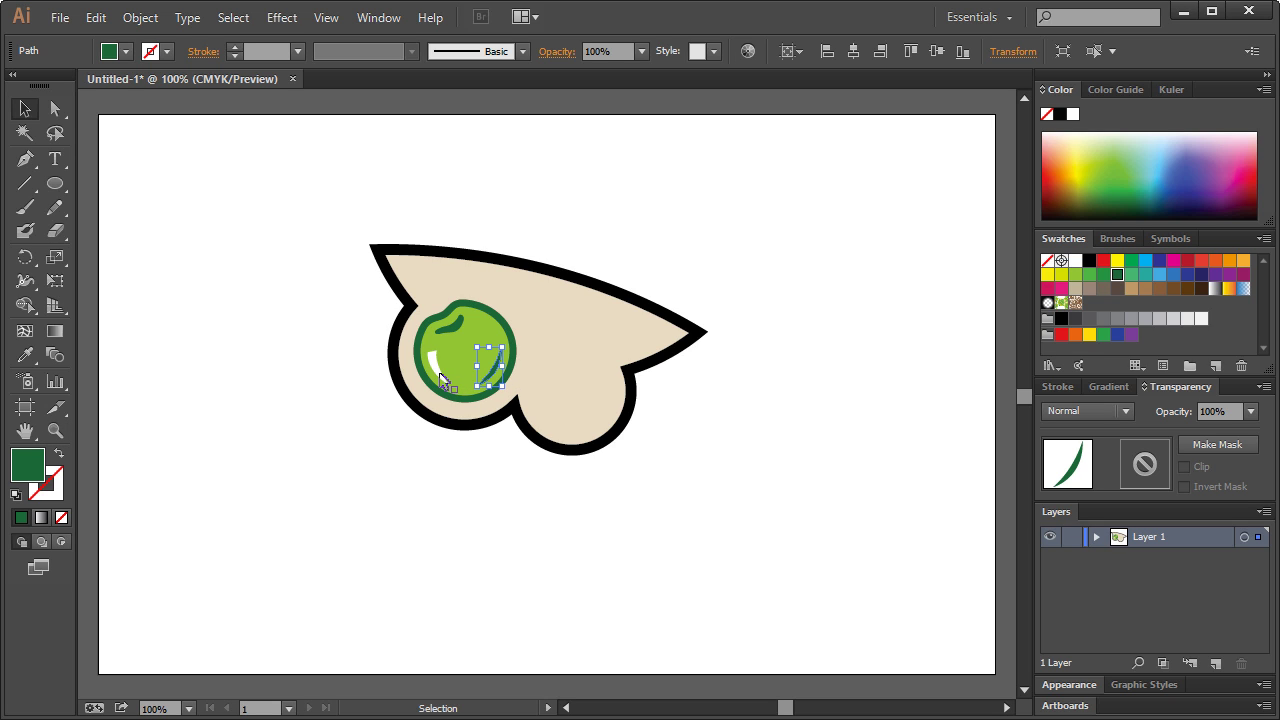
key(Delete)
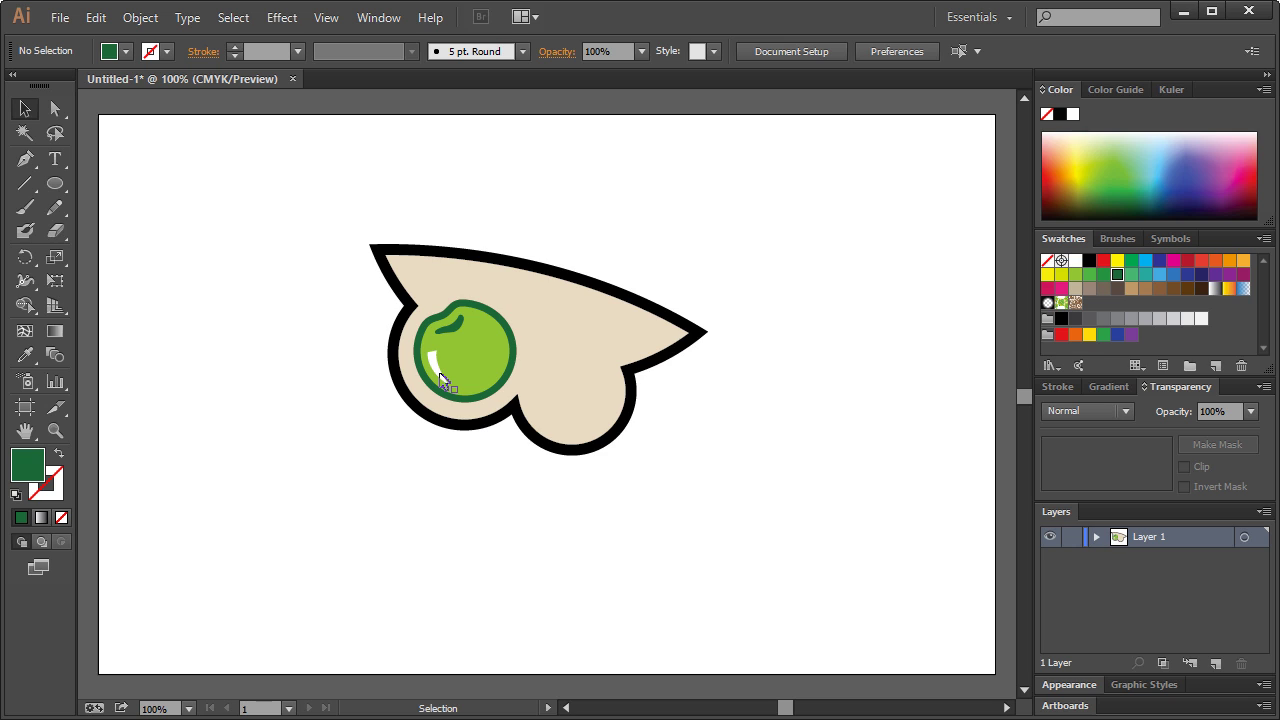
key(ctrl+z)
drag(508, 397, 496, 334)
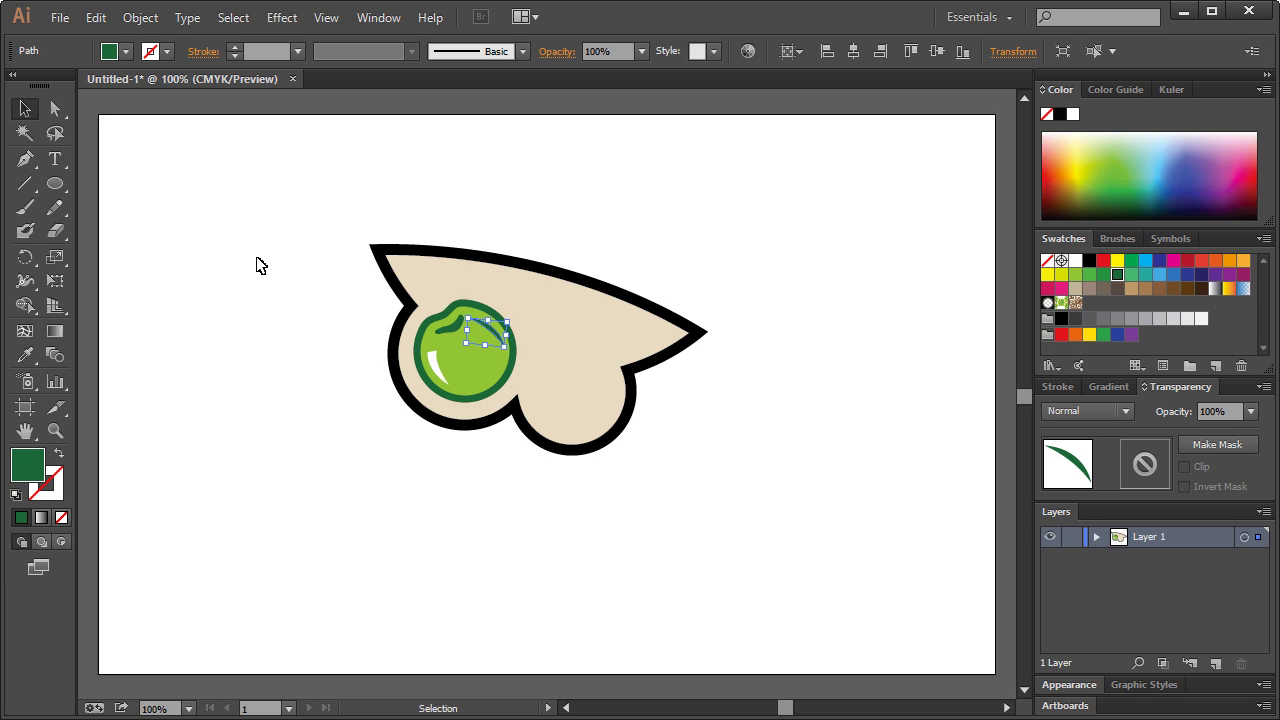
click(254, 266)
Tilt the white highlight slightly once more
click(433, 370)
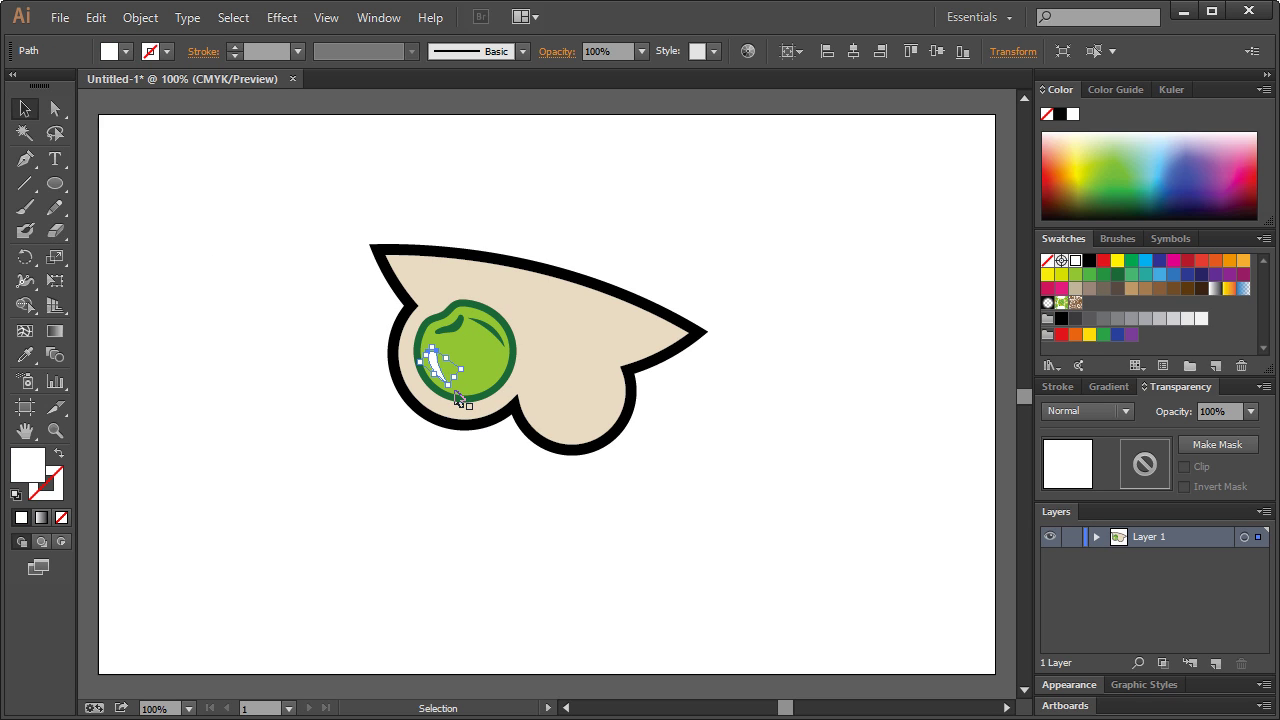
mouse_move(455, 396)
mouse_down()
mouse_move(472, 400)
mouse_move(440, 378)
mouse_move(466, 405)
mouse_up()
click(280, 324)
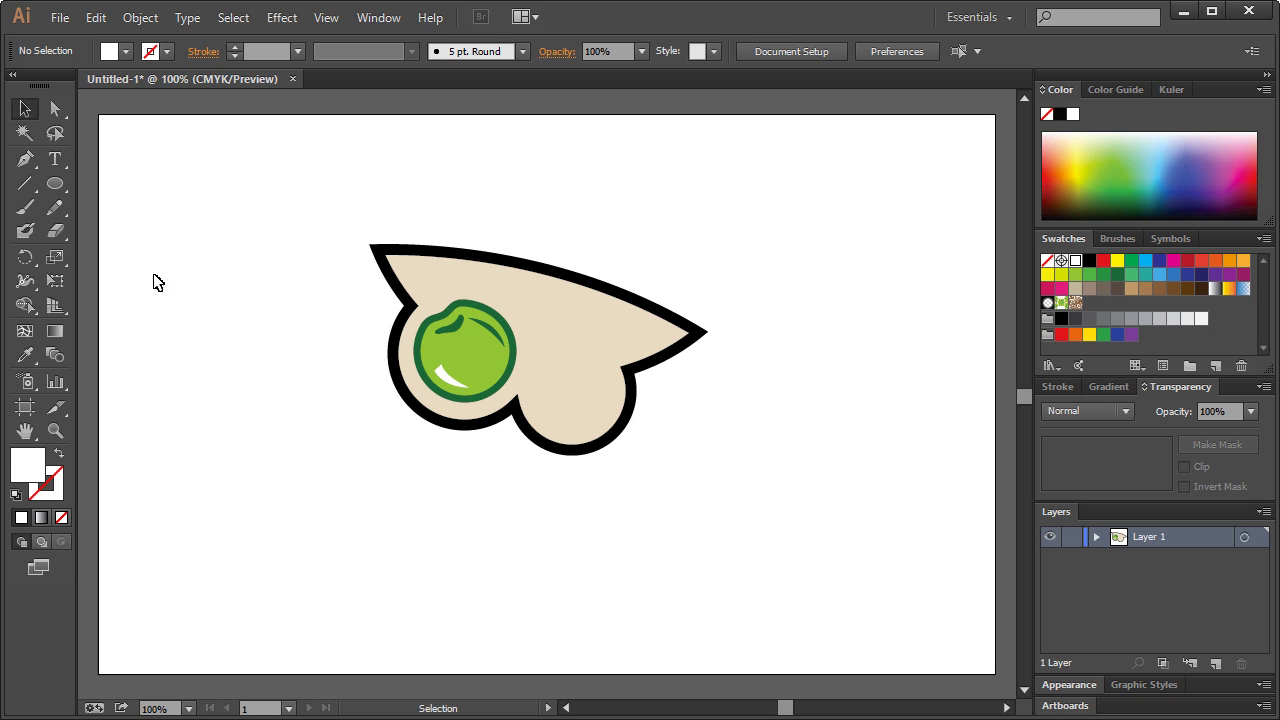
click(62, 422)
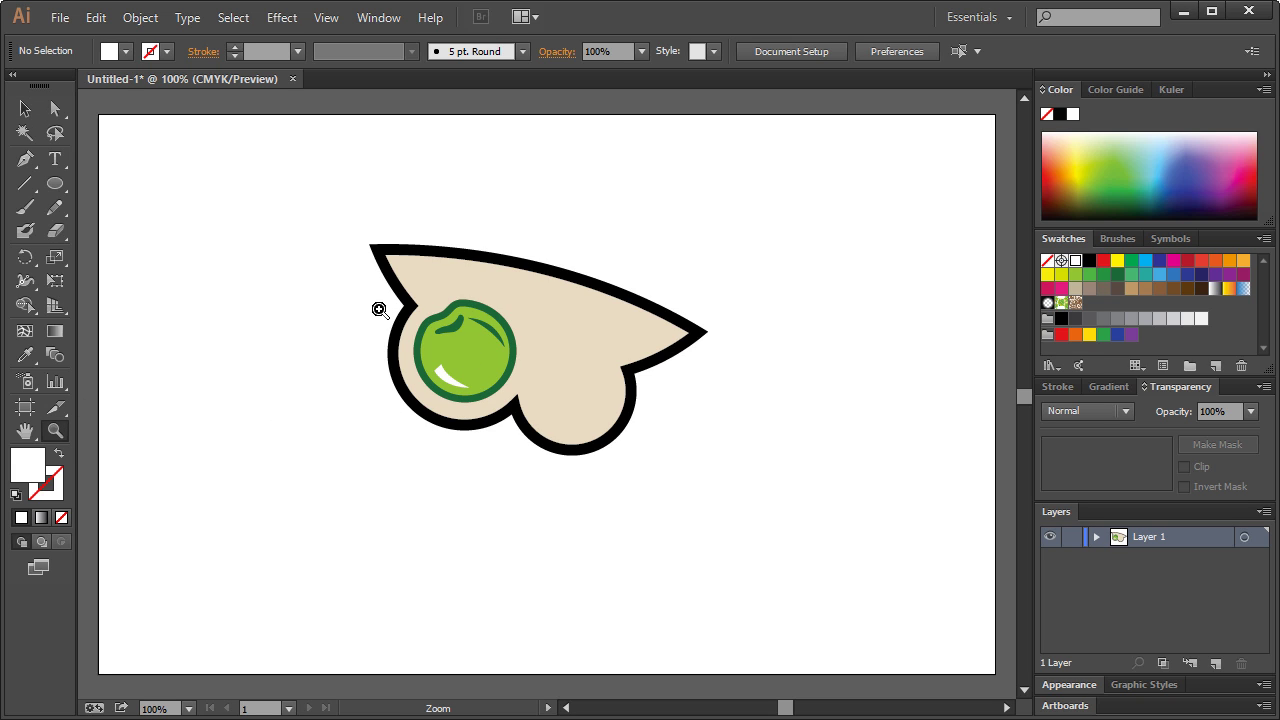
Draw a small closed white blob just above the pea's curved white highlight
drag(379, 309, 583, 403)
click(25, 158)
click(541, 421)
click(572, 405)
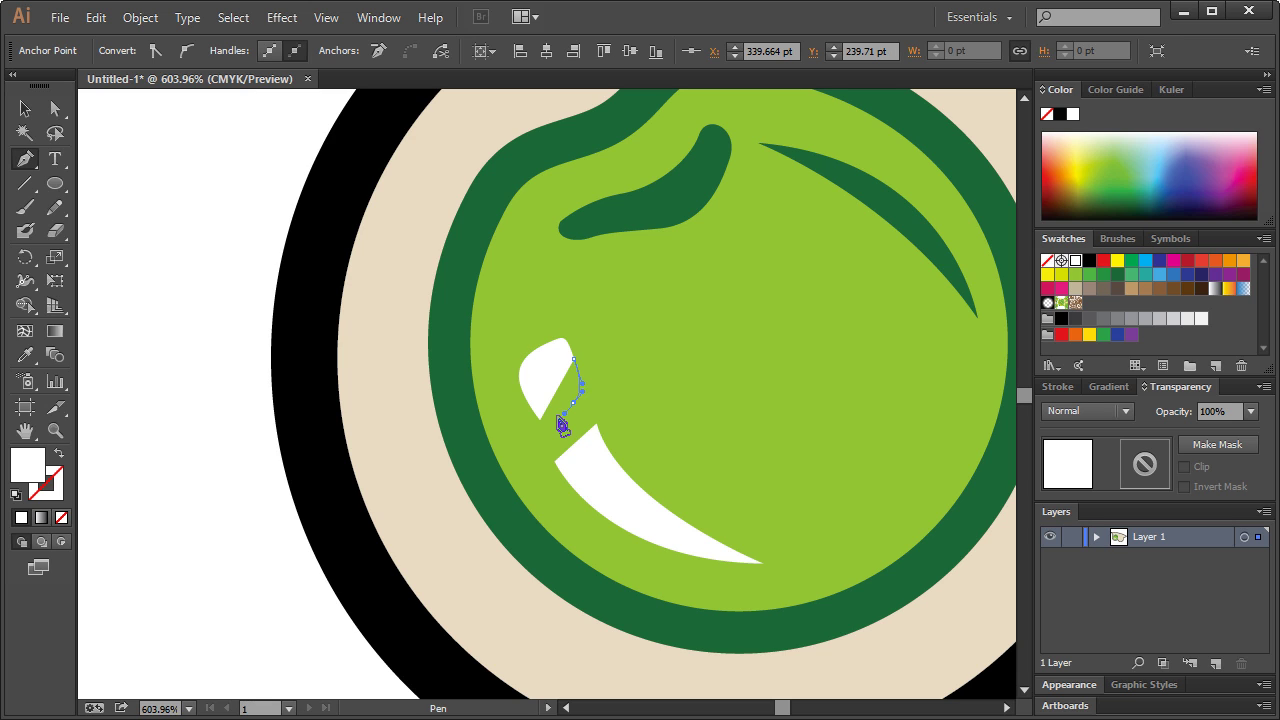
click(542, 421)
key(v)
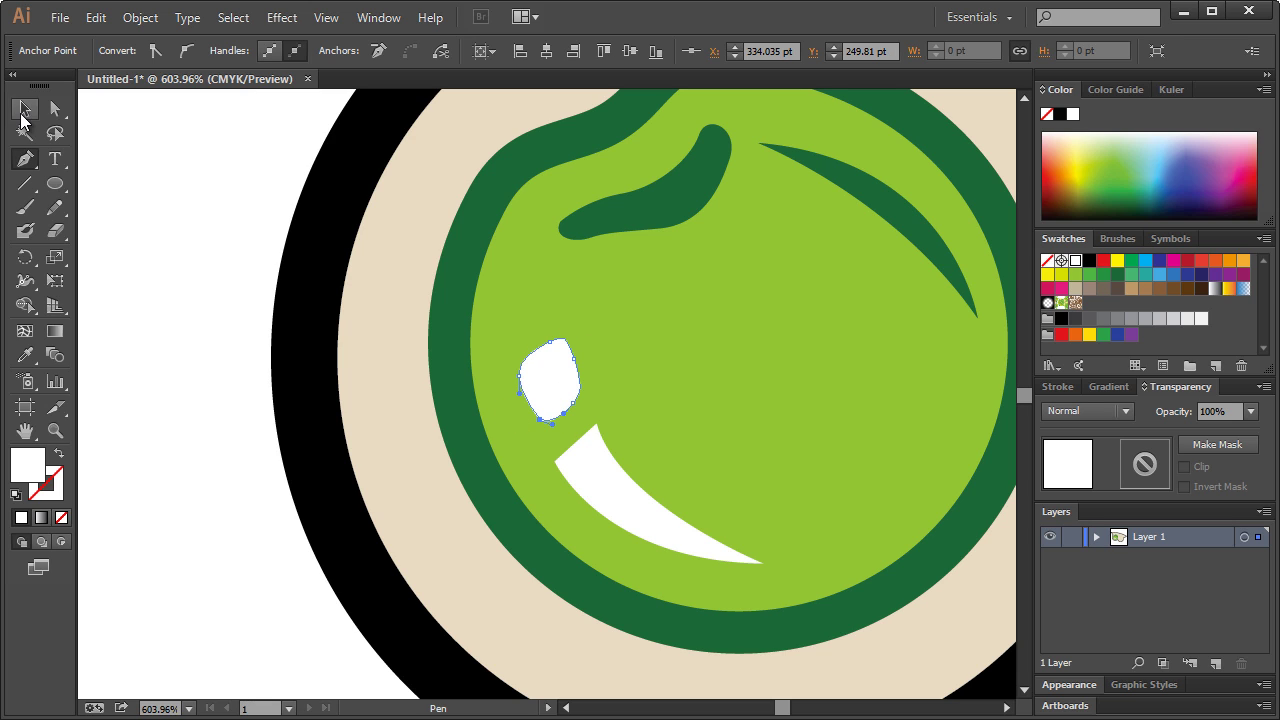
click(197, 253)
key(ctrl+1)
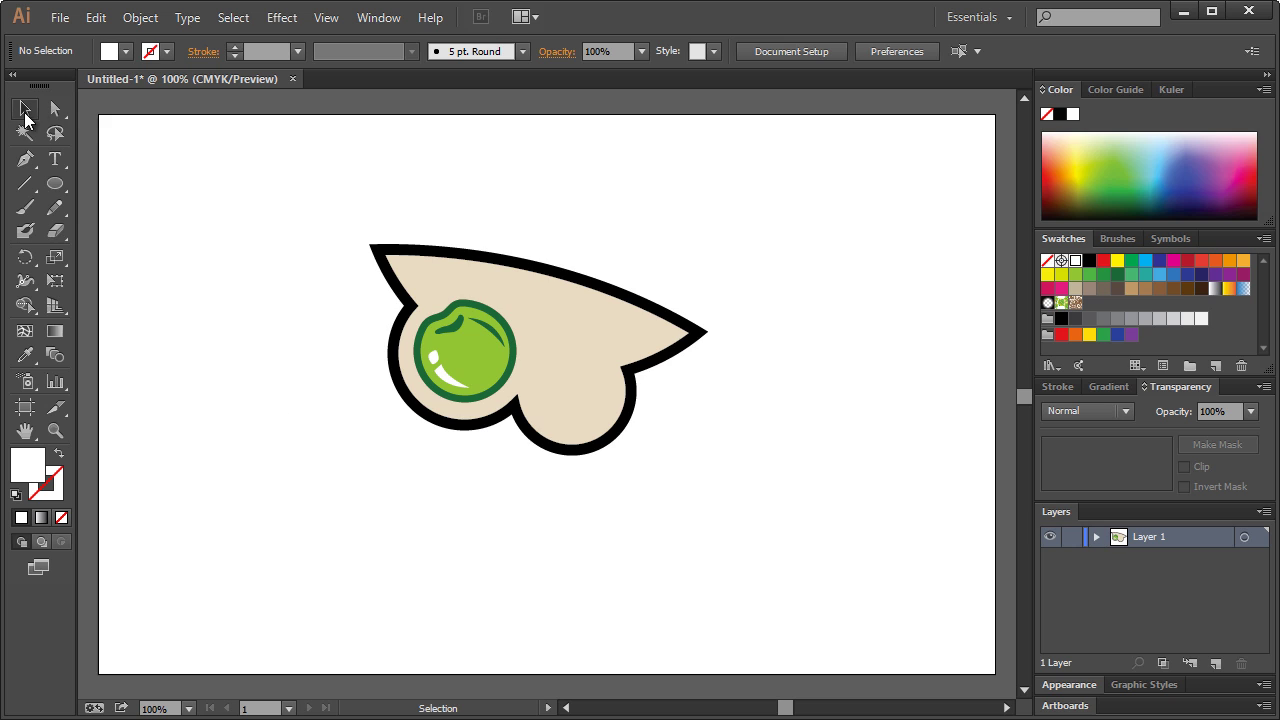
Draw a short black stubble stroke across the chin's lower-right outline
click(648, 346)
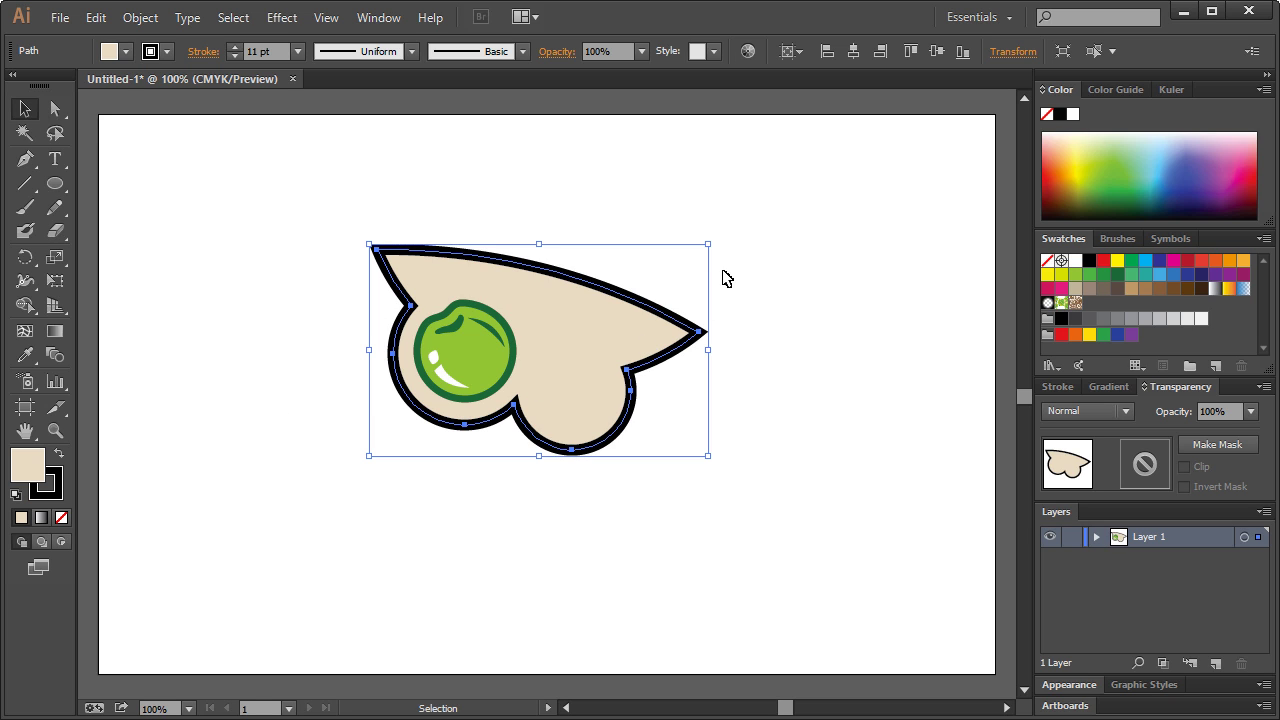
click(778, 278)
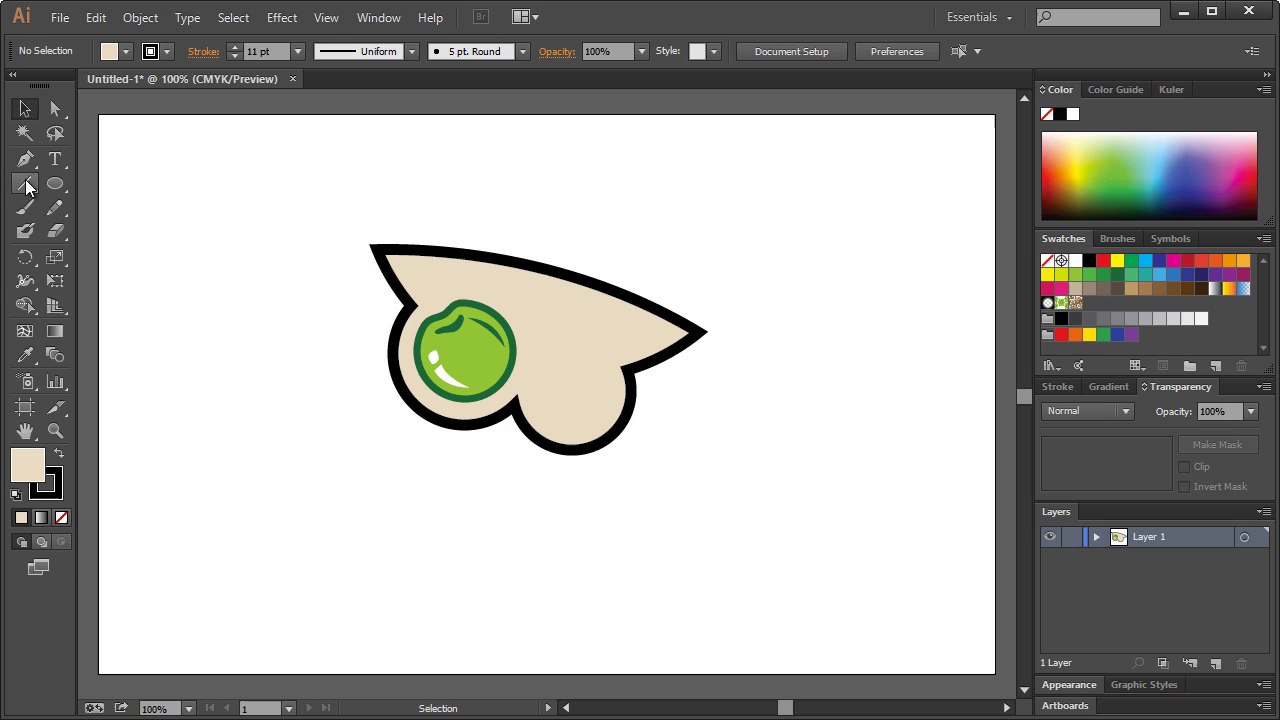
click(24, 161)
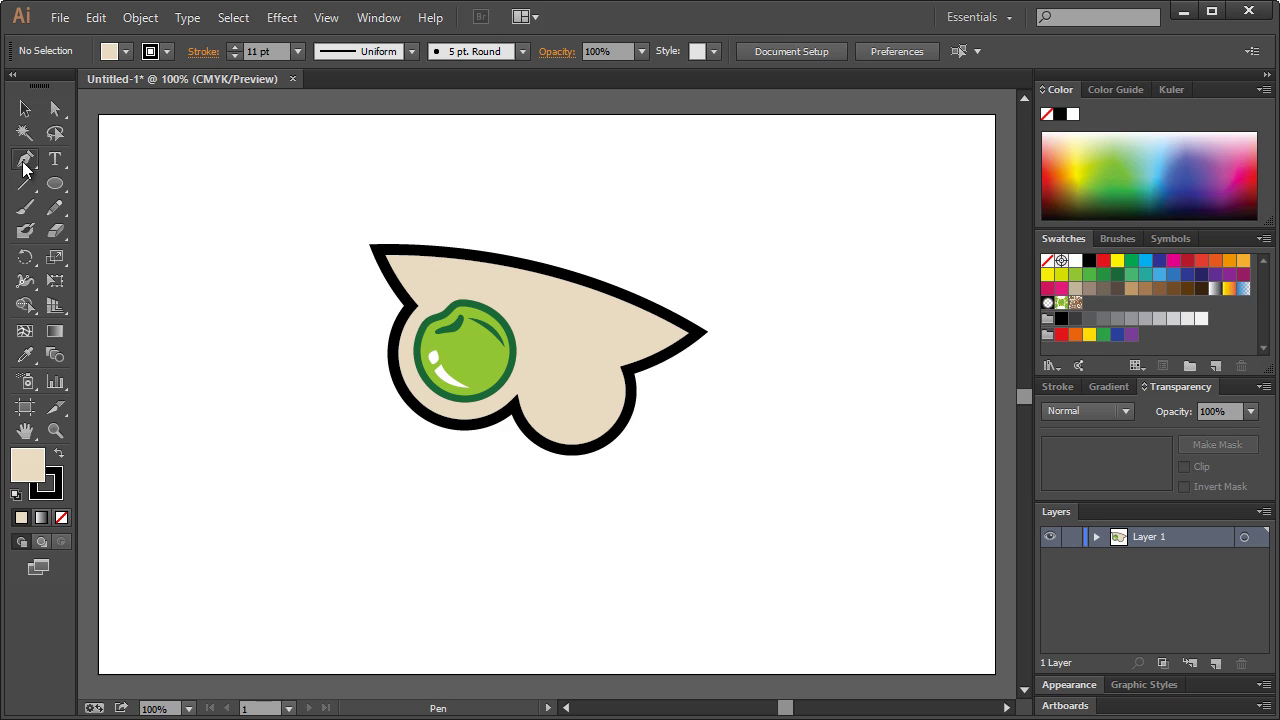
click(561, 434)
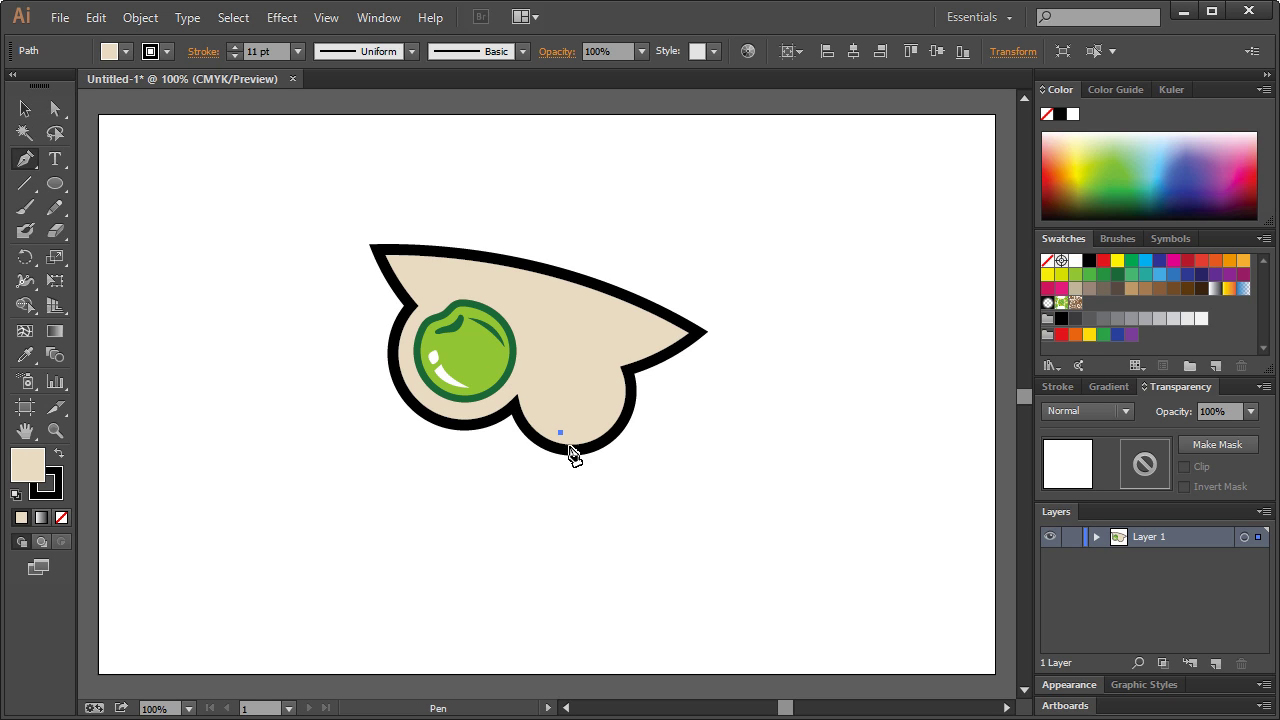
click(573, 466)
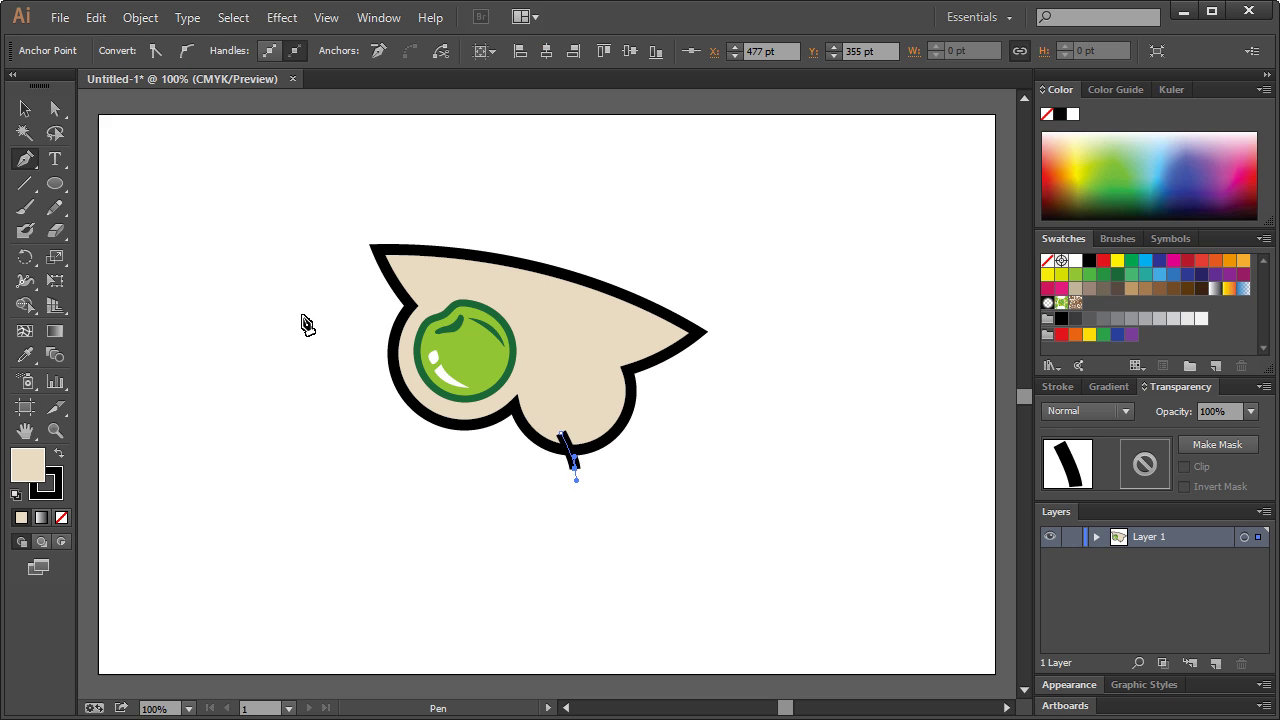
key(ctrl+z)
key(ctrl+z)
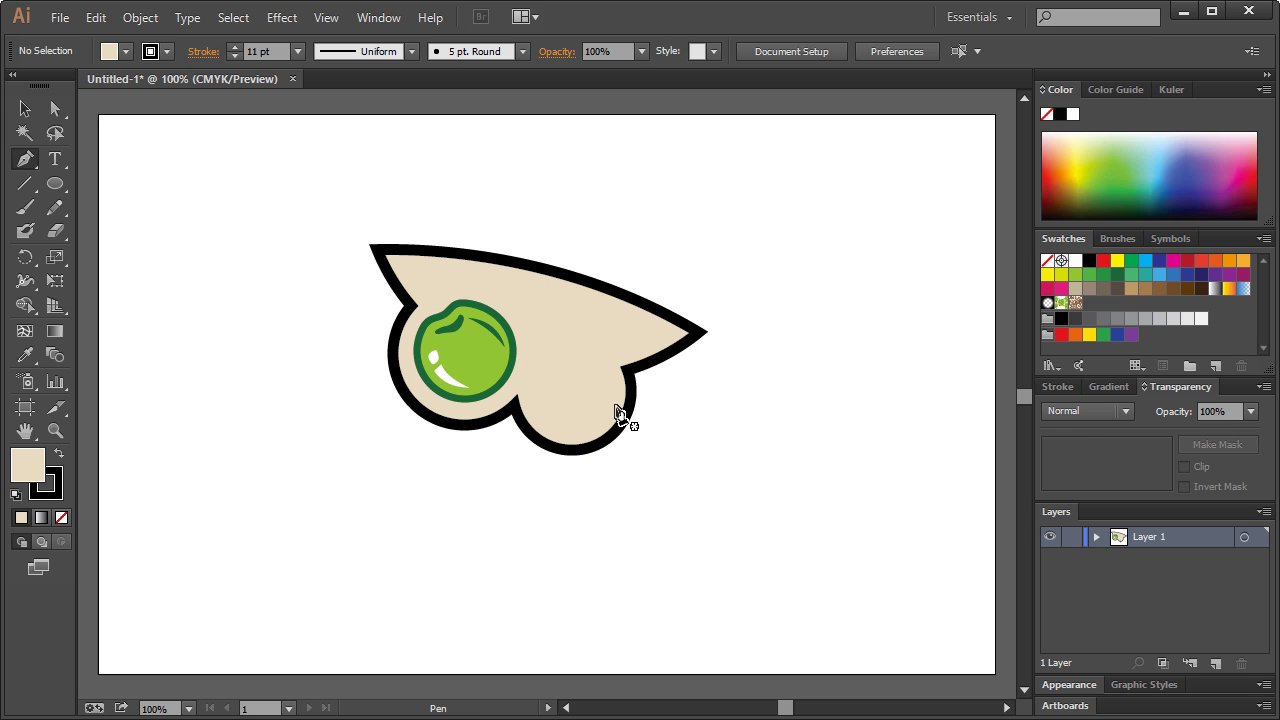
click(614, 404)
click(645, 420)
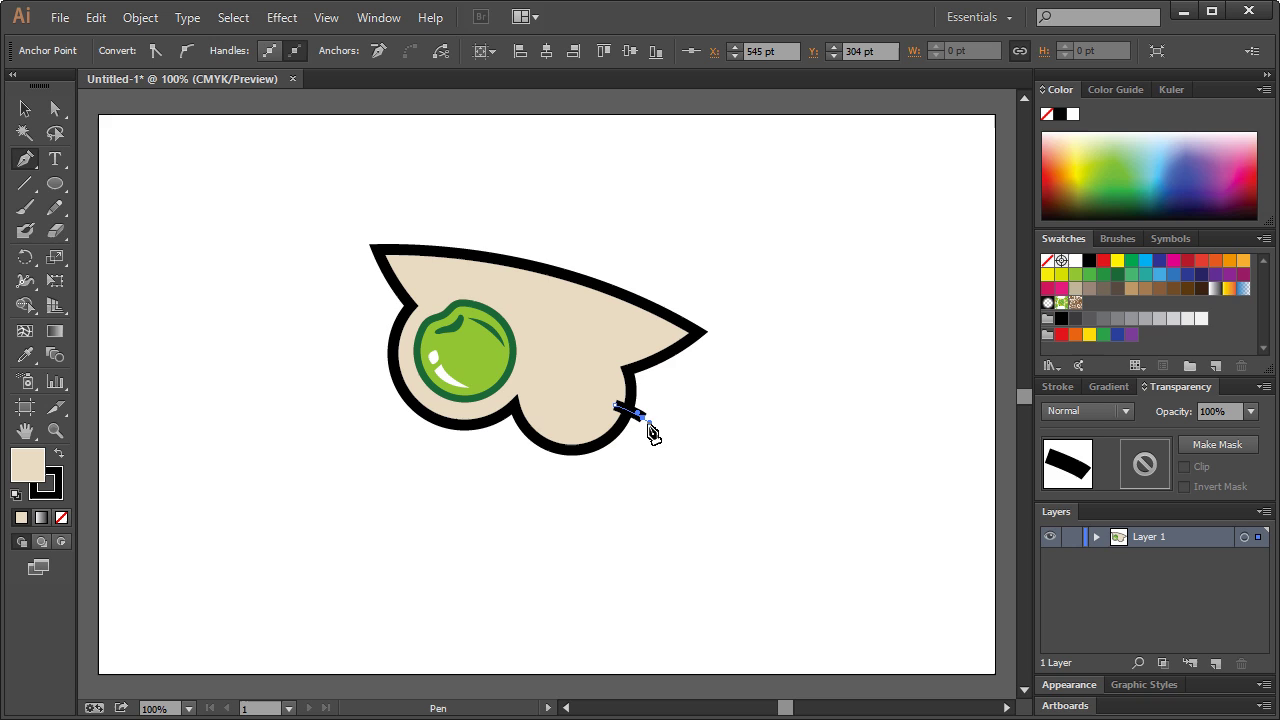
ctrl+click(174, 219)
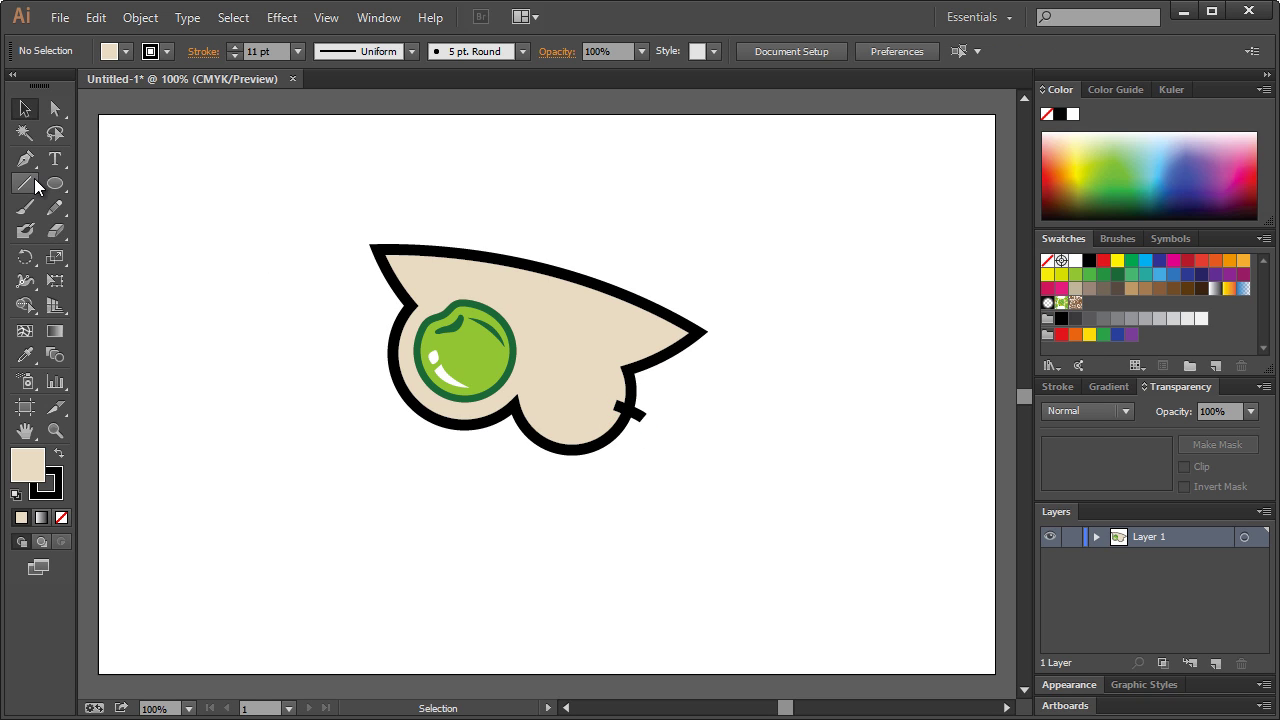
Add two more stubble strokes across the chin's bottom edge
click(597, 419)
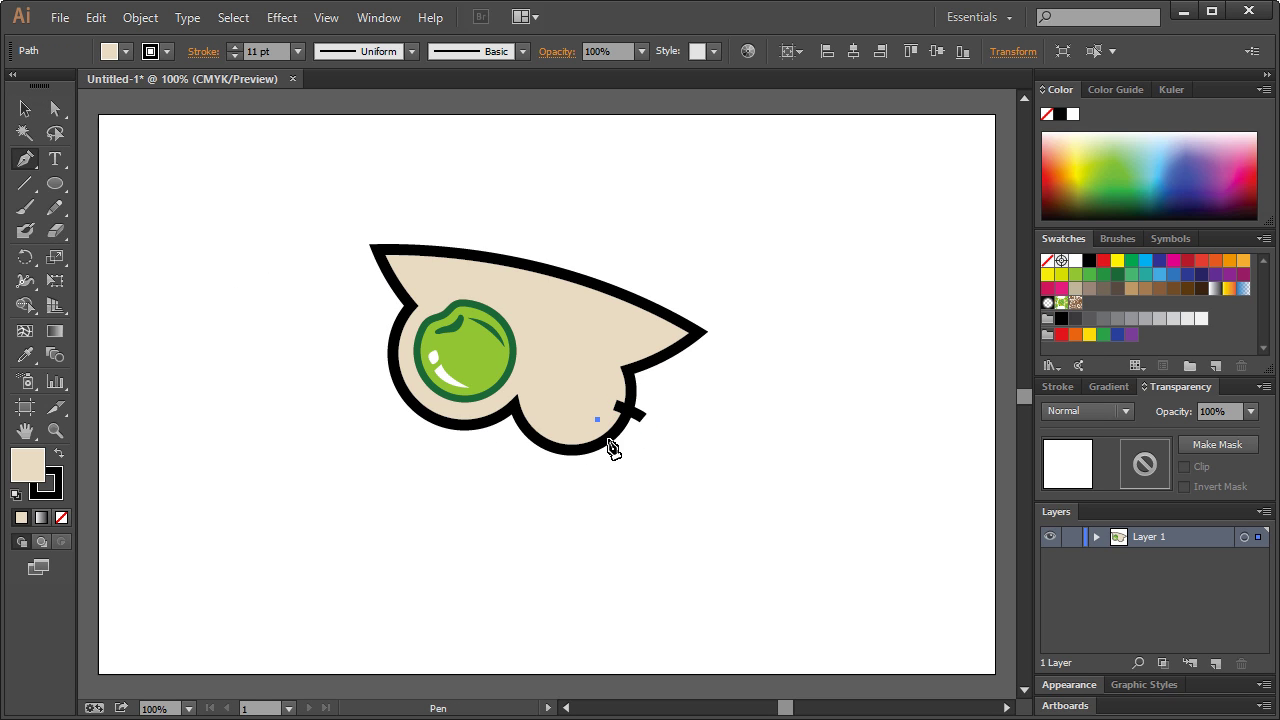
drag(618, 444, 621, 451)
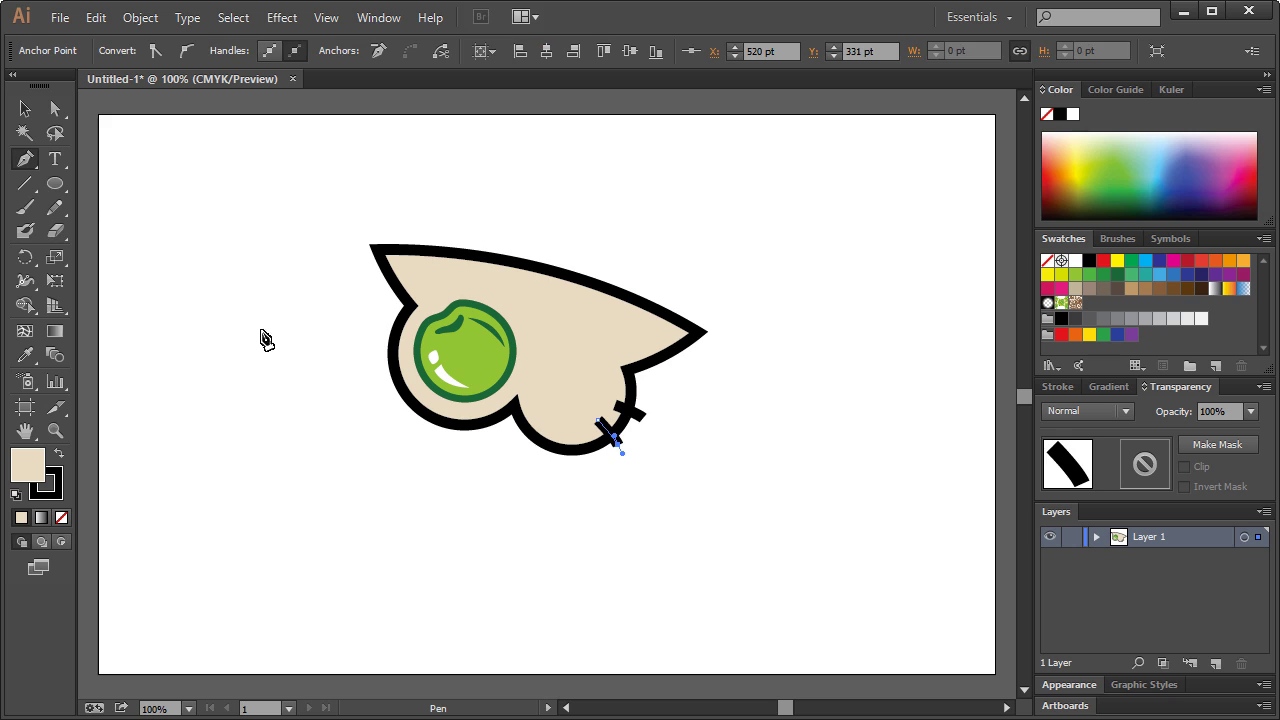
ctrl+click(140, 186)
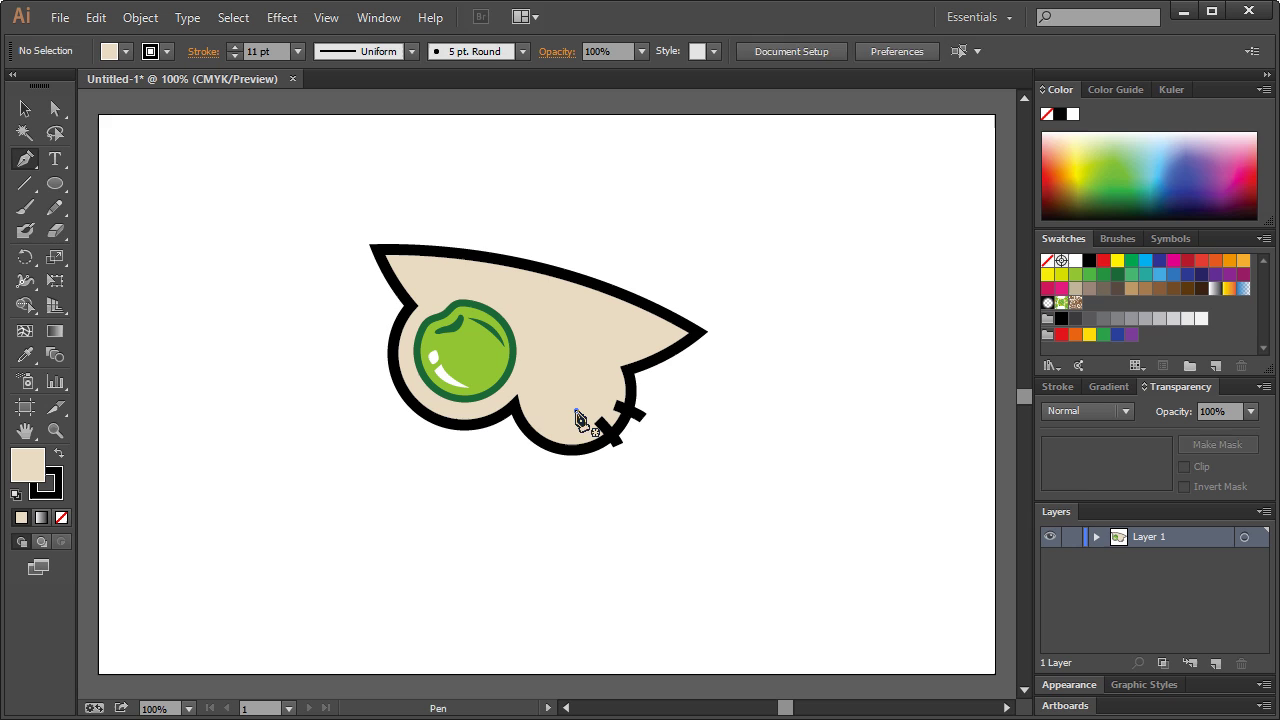
click(575, 410)
drag(575, 455, 575, 456)
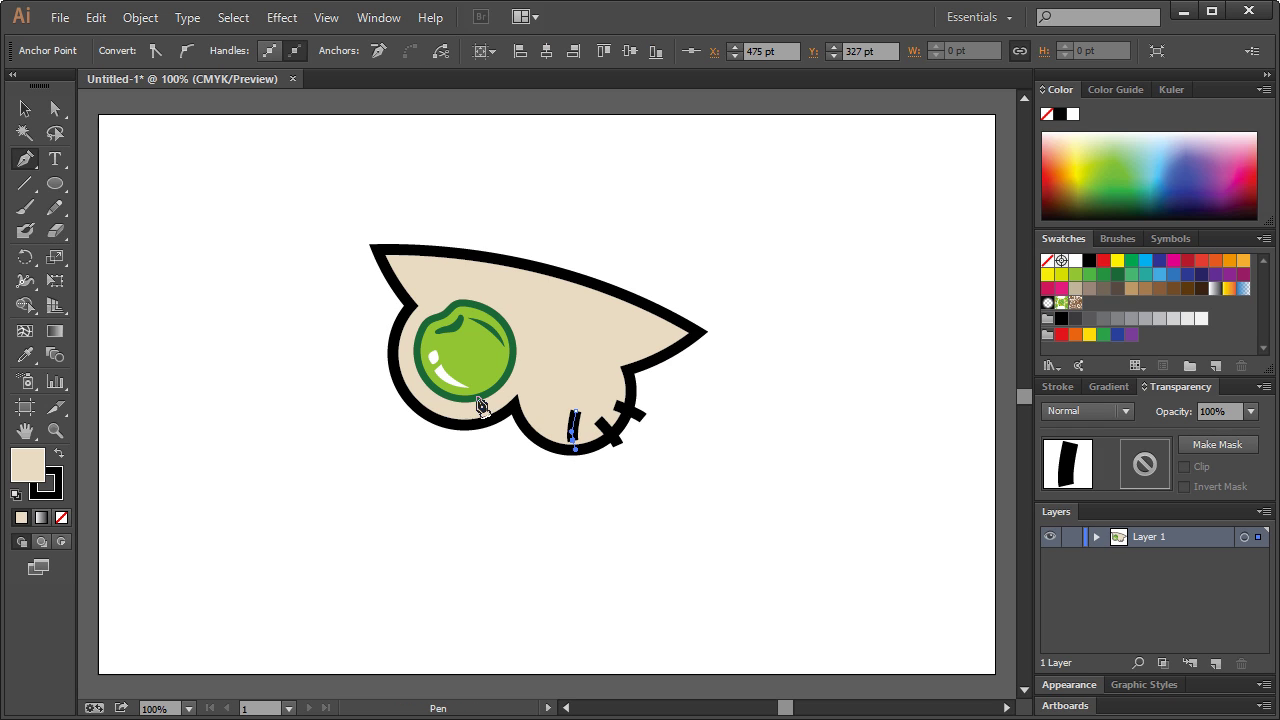
click(24, 108)
click(200, 246)
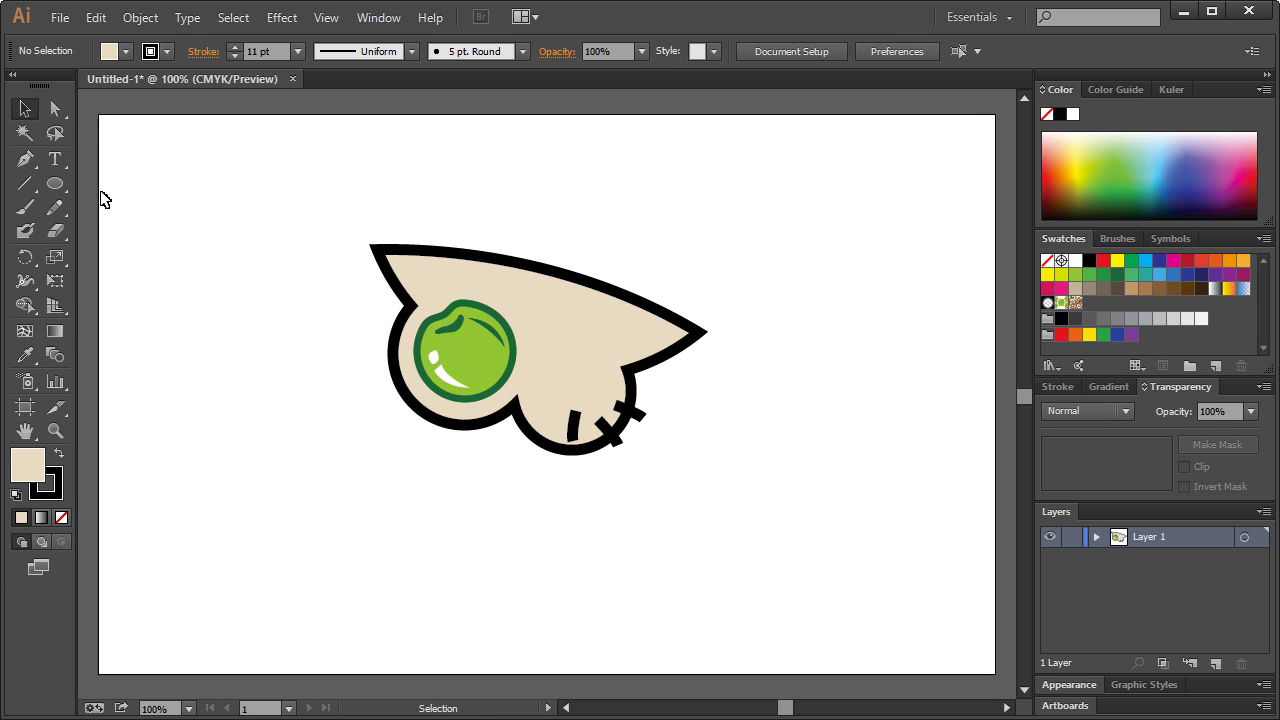
Add three more stubble strokes running down across the chin's lower edge
click(25, 158)
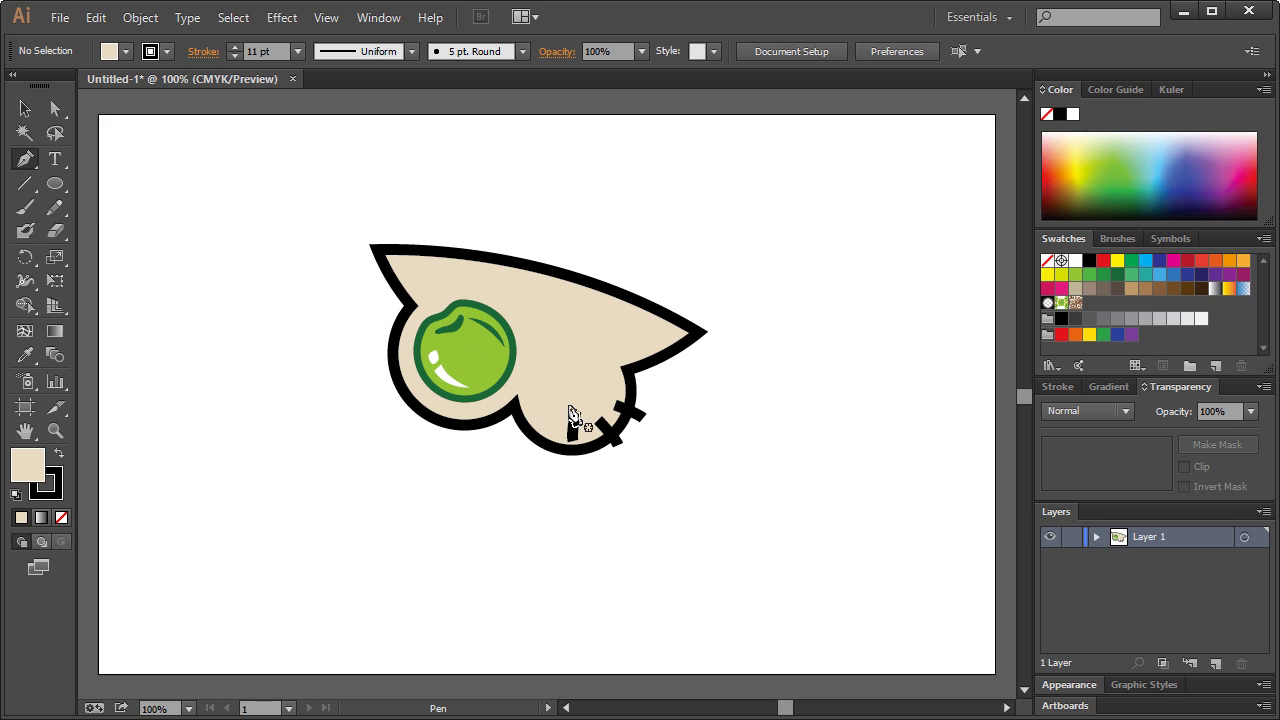
key(ctrl+z)
key(ctrl+z)
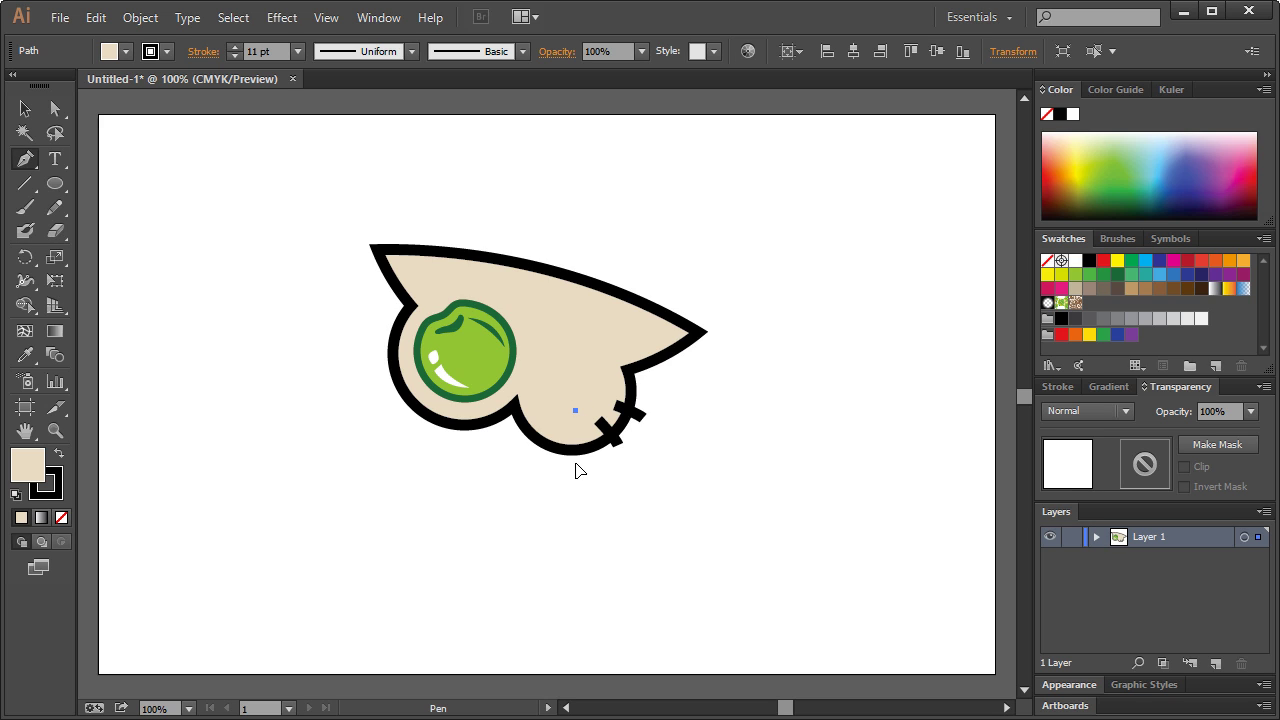
drag(574, 463, 580, 489)
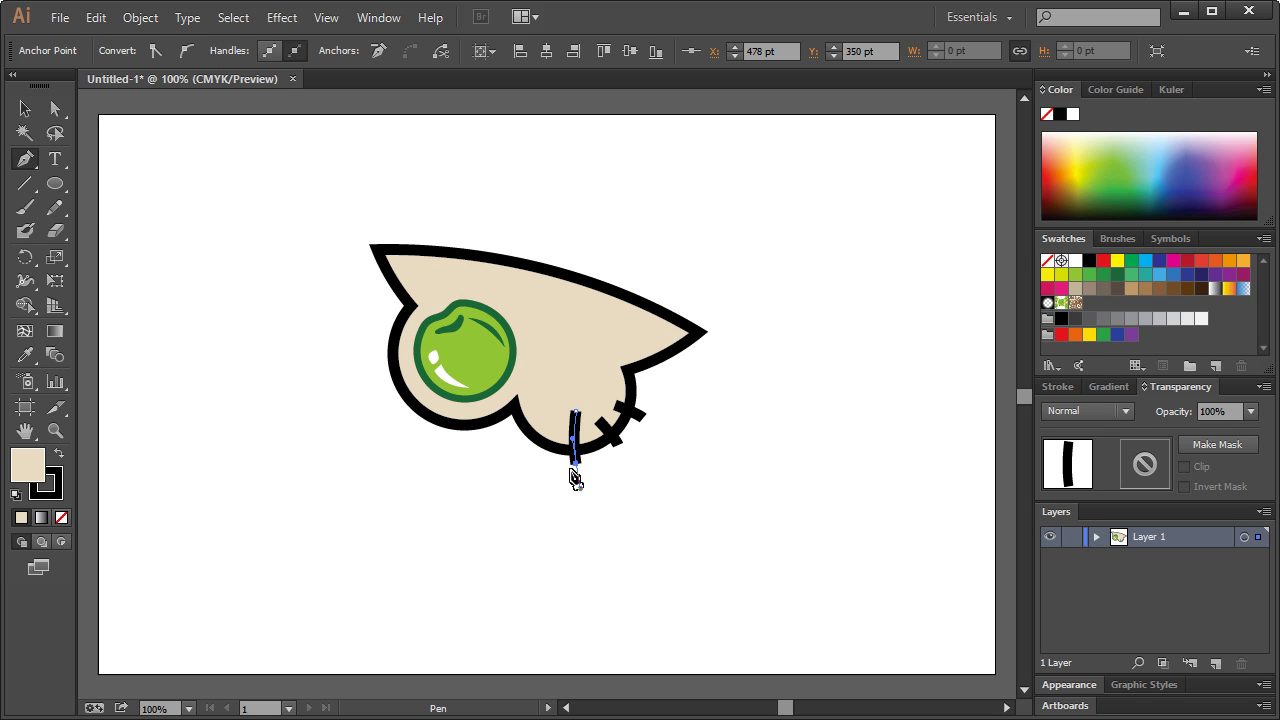
click(24, 108)
click(151, 160)
click(25, 158)
click(548, 432)
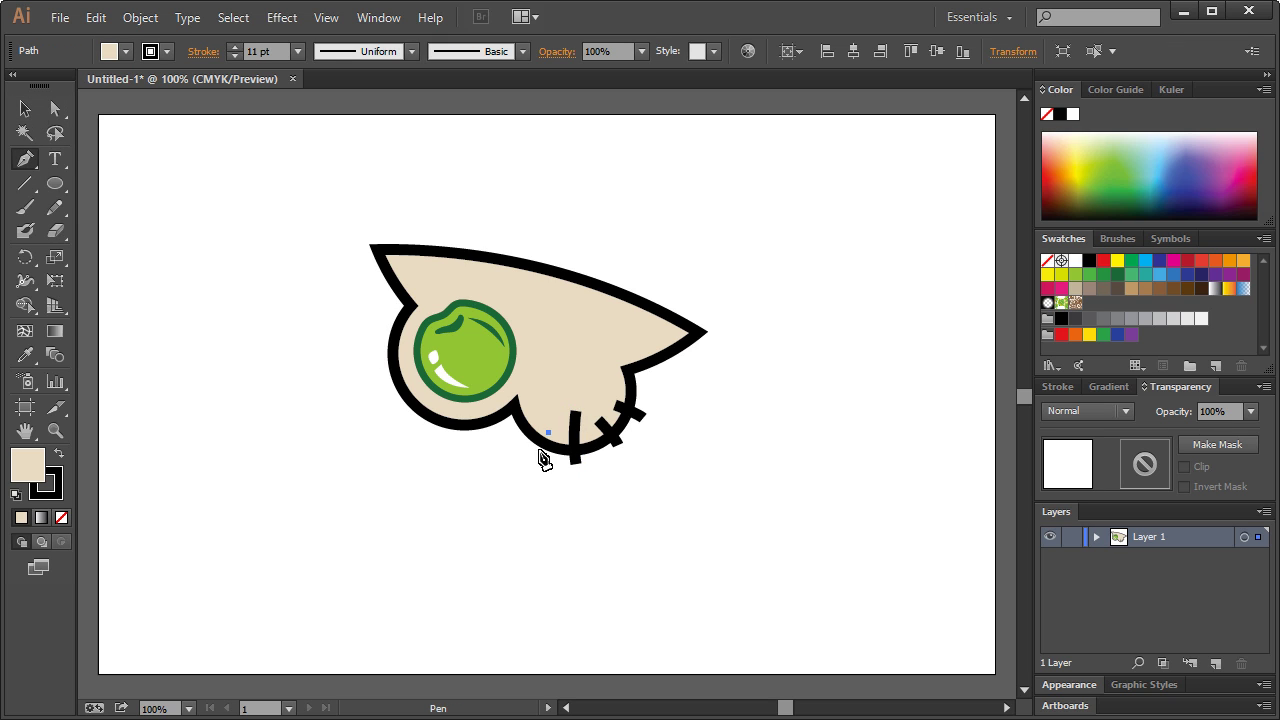
drag(538, 457, 539, 476)
click(24, 108)
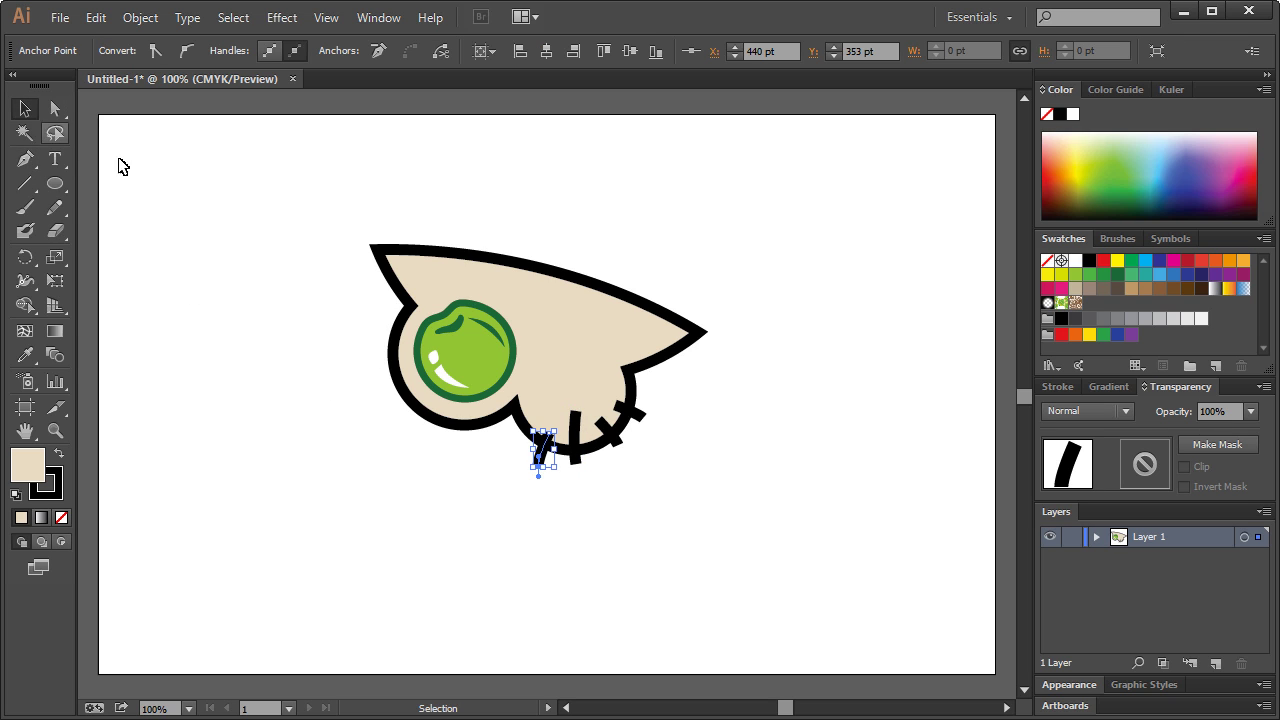
click(120, 162)
click(25, 158)
click(534, 411)
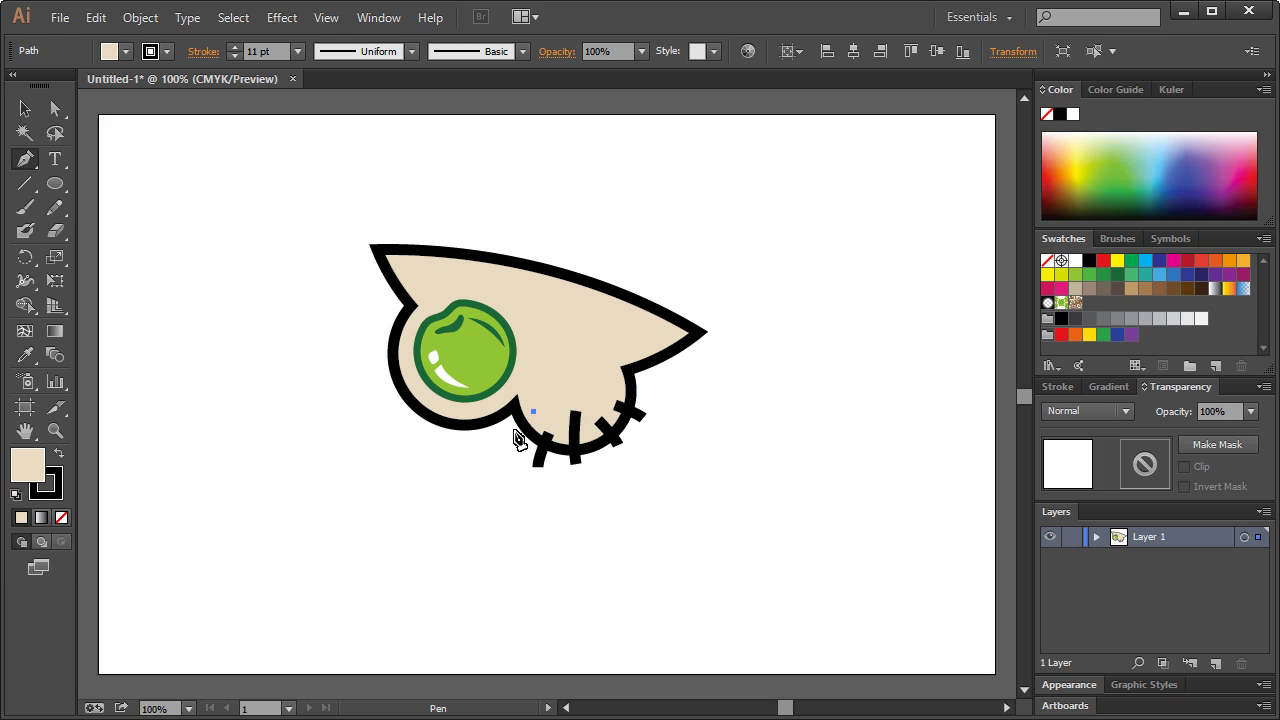
drag(511, 435, 508, 456)
Add two short stubble strokes near the chin's right edge
click(24, 108)
click(93, 177)
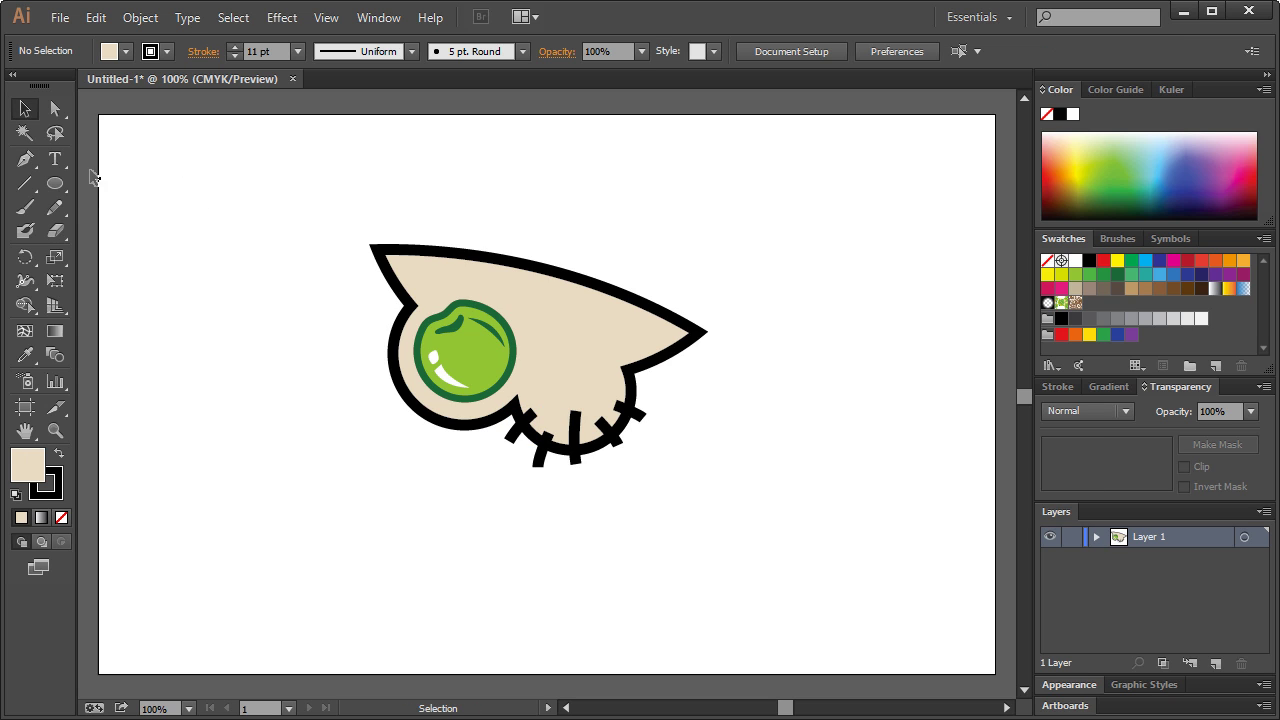
click(25, 158)
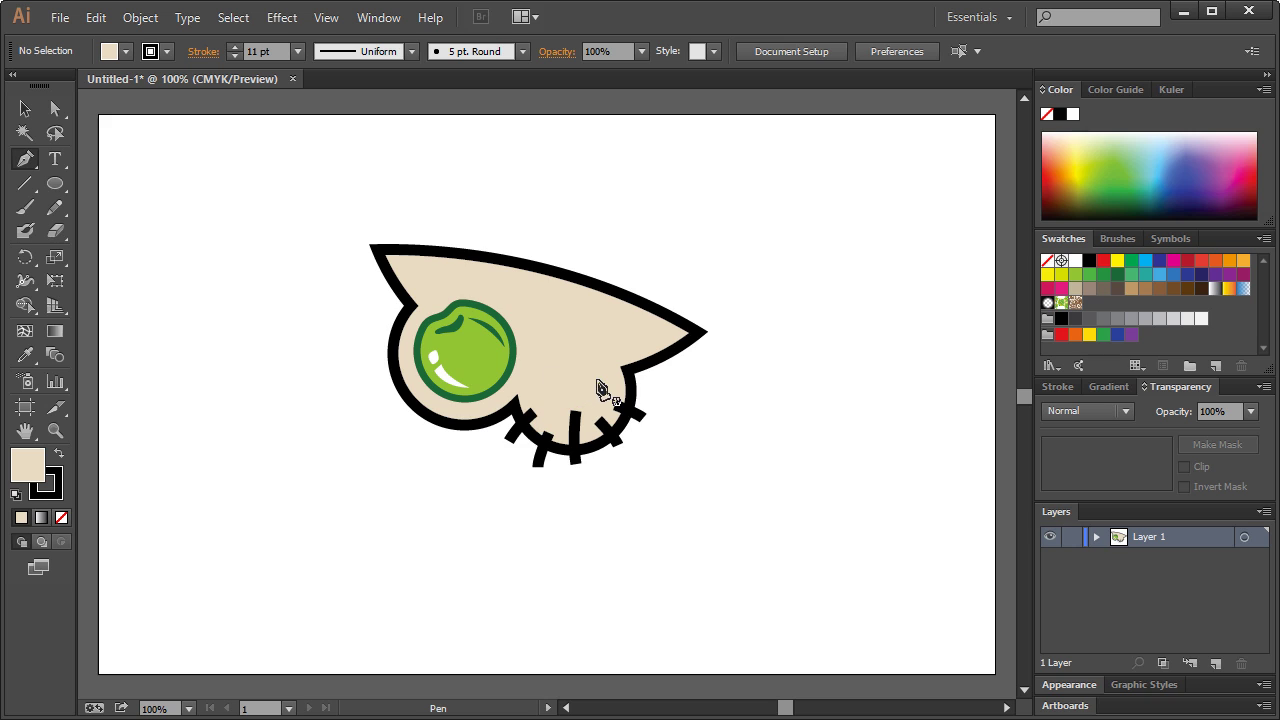
click(592, 377)
click(640, 396)
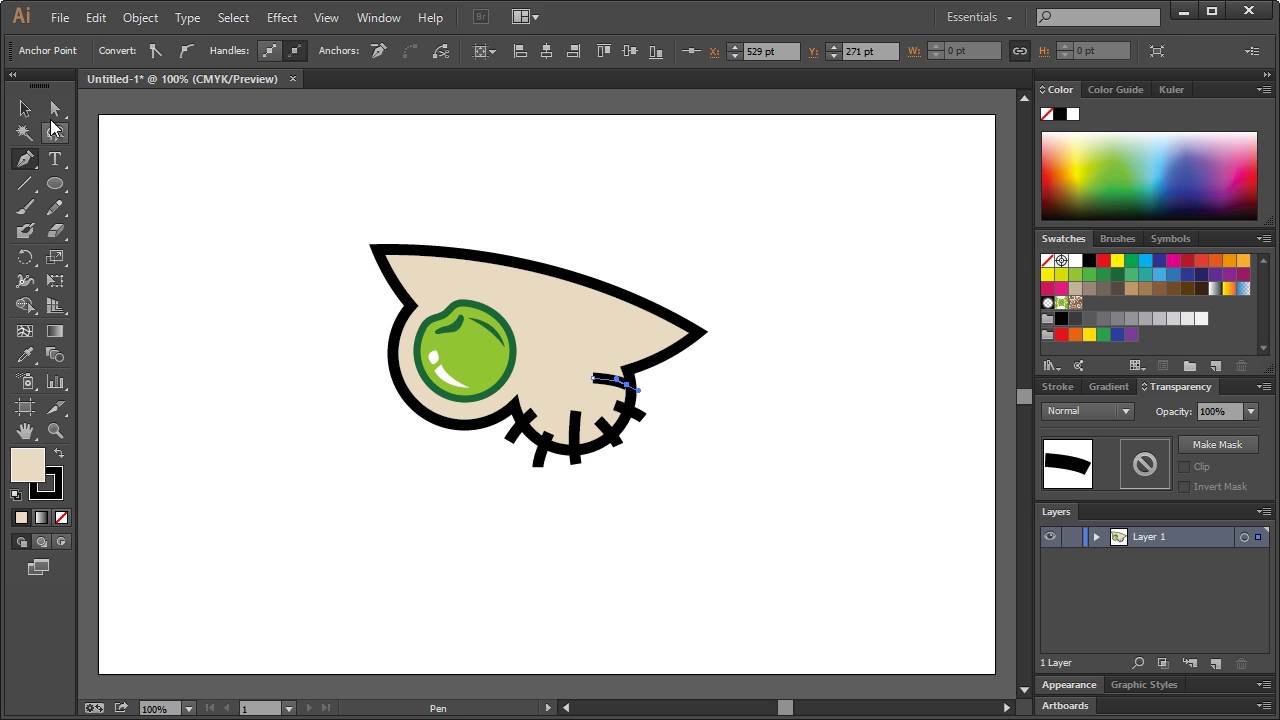
click(24, 108)
click(25, 158)
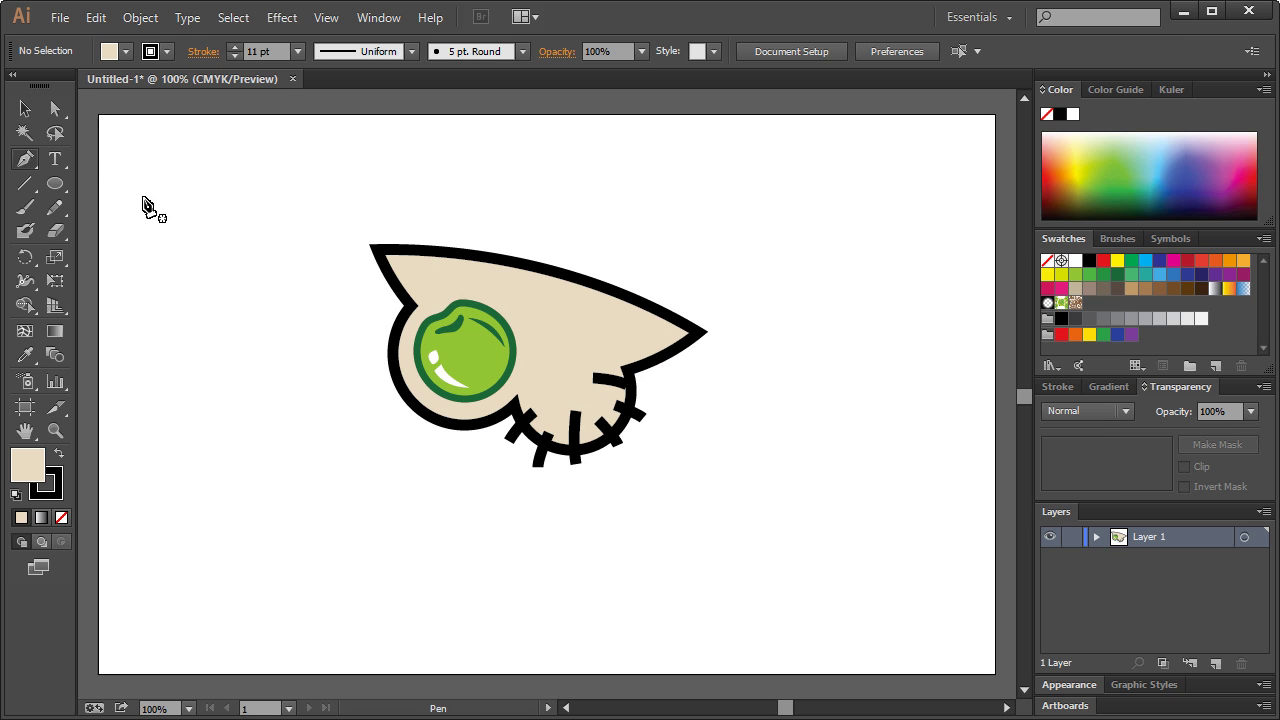
click(576, 380)
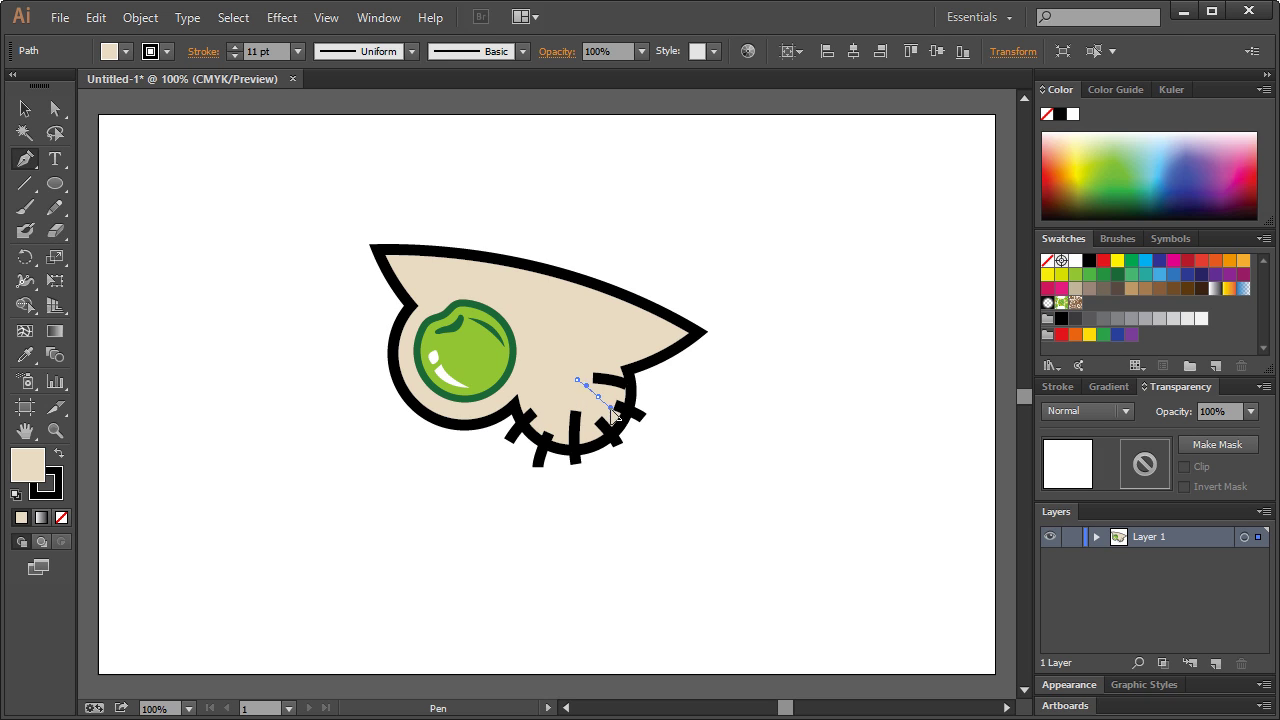
drag(612, 411, 613, 410)
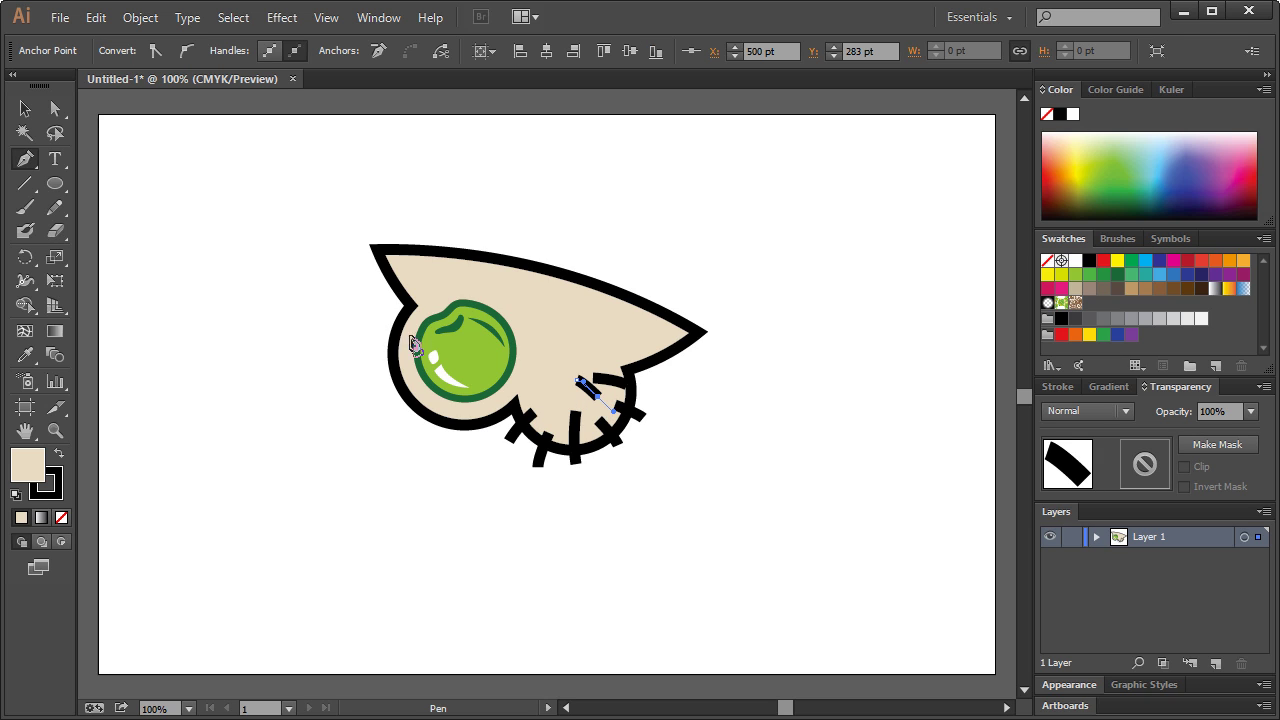
click(24, 108)
click(151, 214)
Add two more stubble strokes inside the chin, one reaching its bottom edge and one beside the pea
click(34, 161)
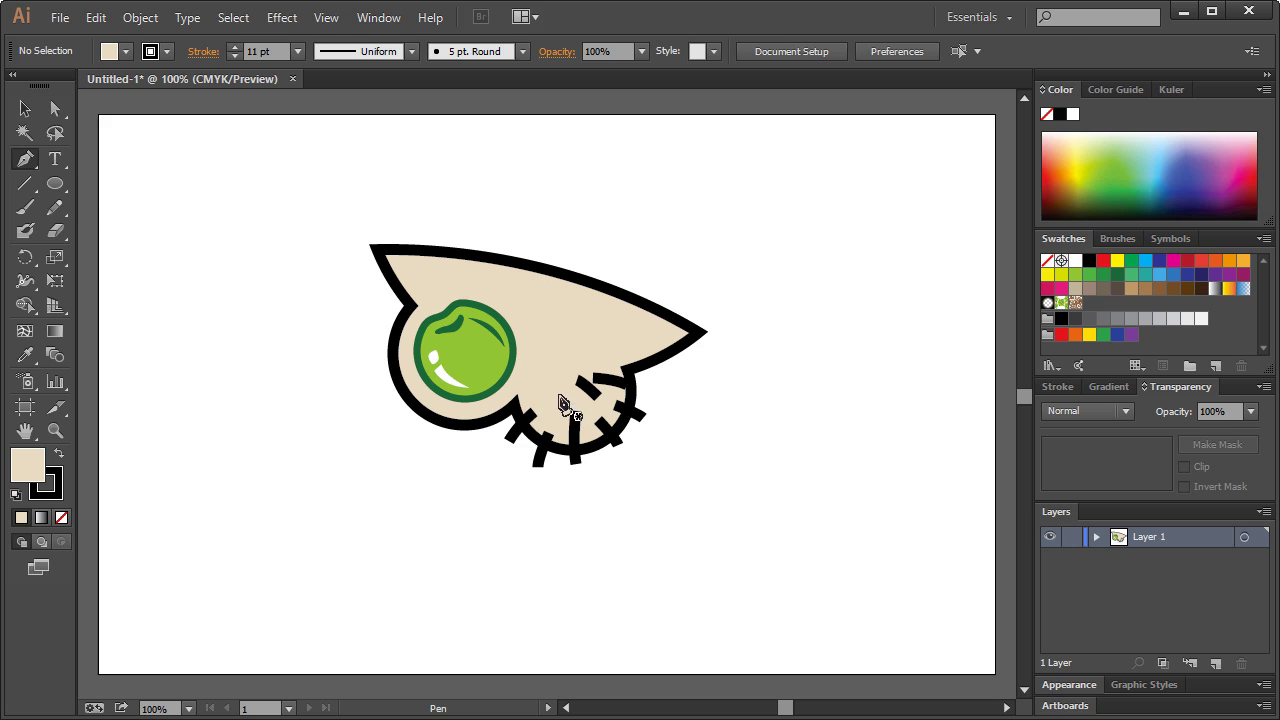
click(559, 392)
click(541, 440)
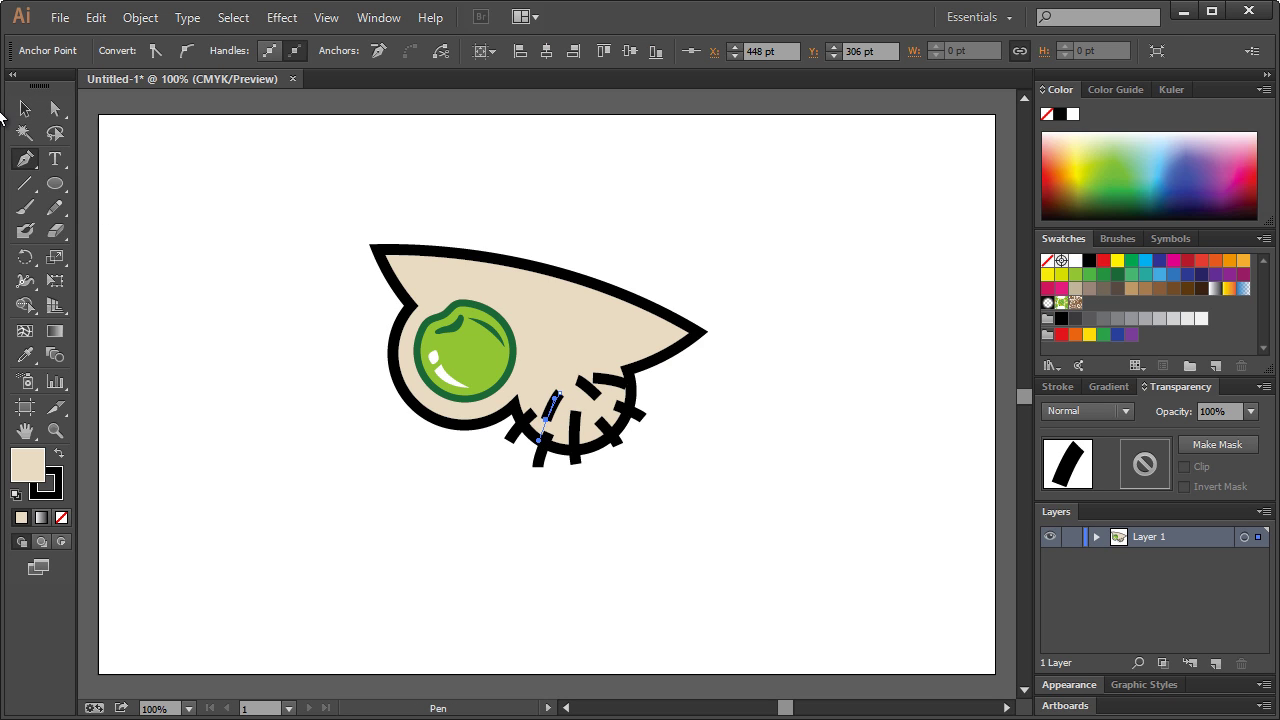
click(24, 108)
click(169, 180)
click(24, 160)
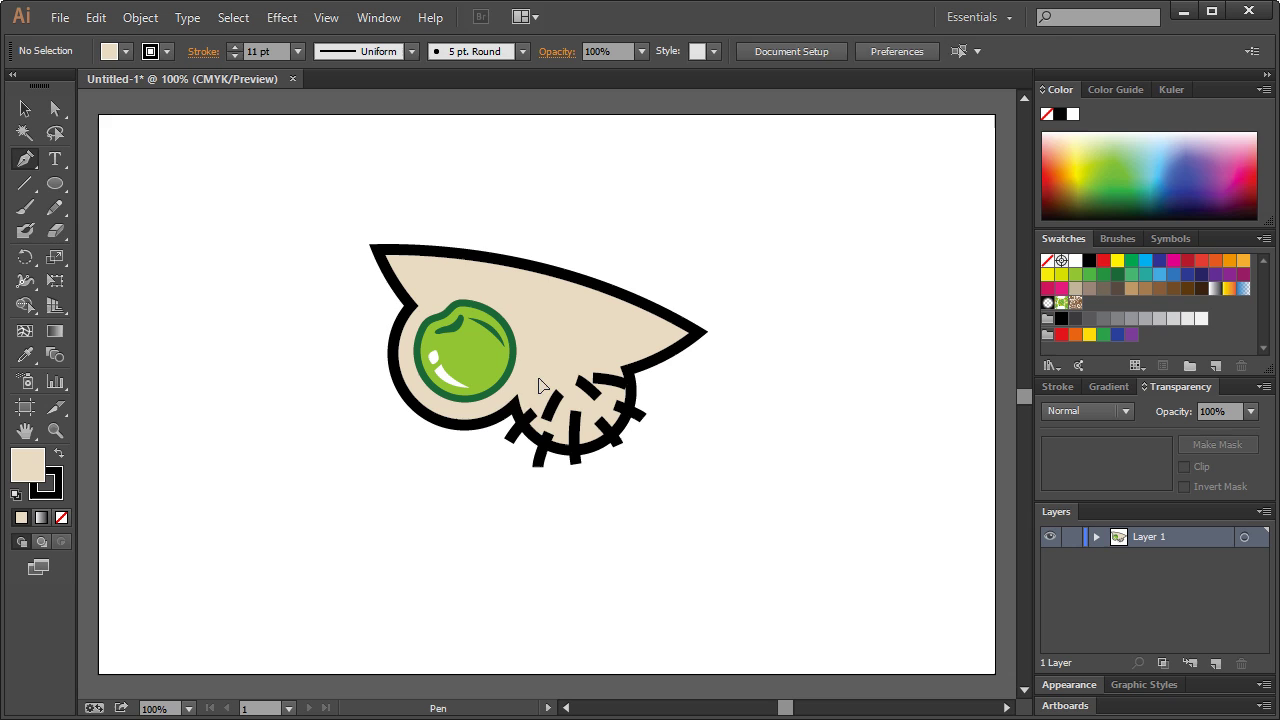
click(539, 378)
drag(500, 418, 500, 440)
click(24, 108)
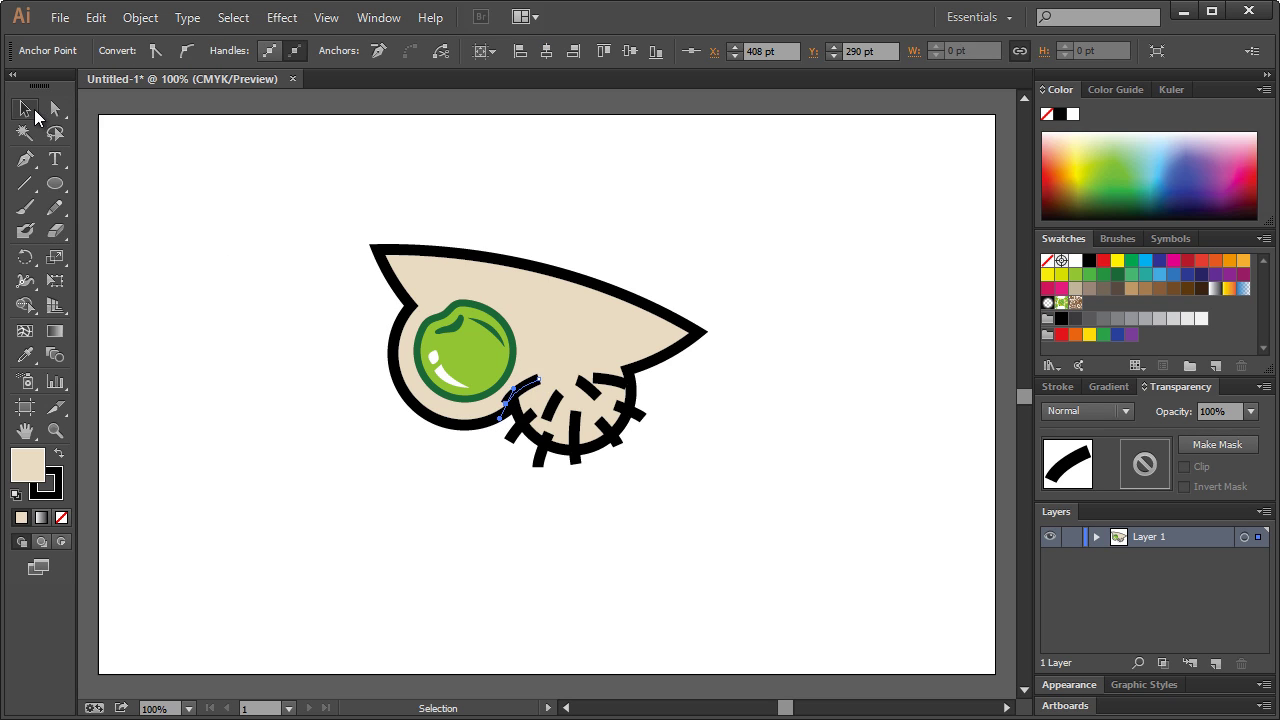
click(117, 224)
Add stubble strokes along the chin's left curve and its bottom edge
click(18, 161)
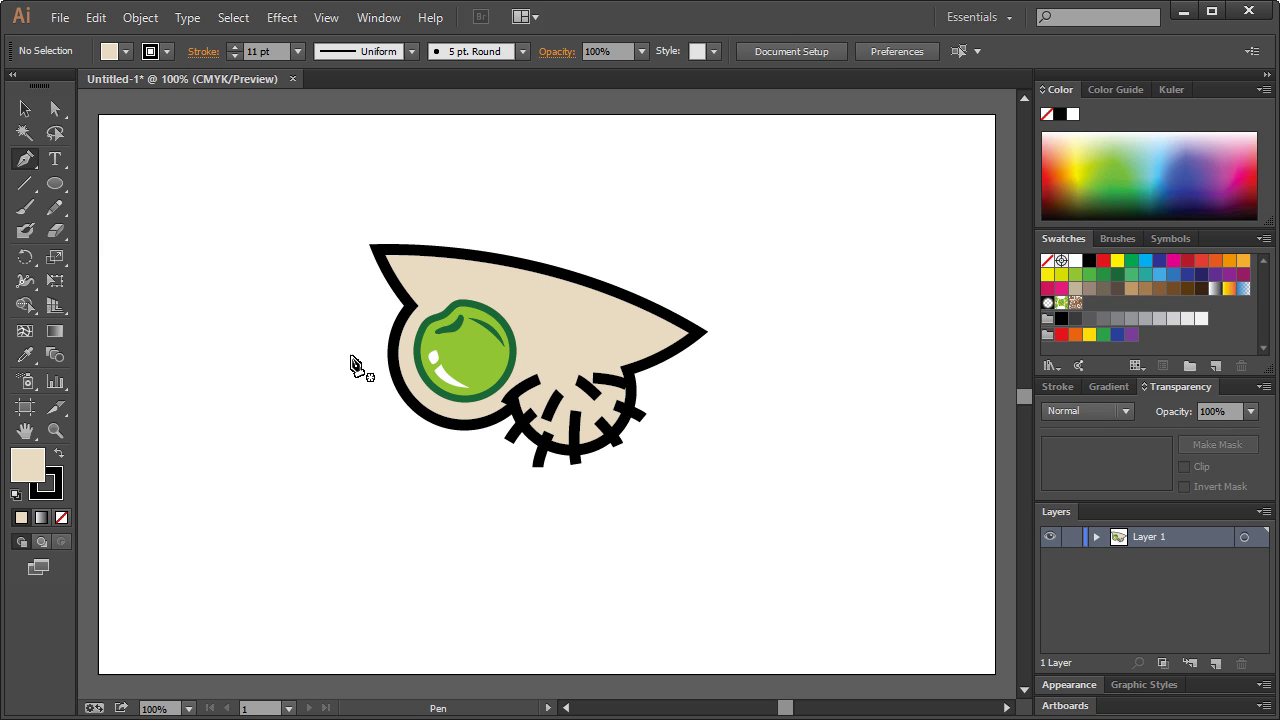
click(402, 338)
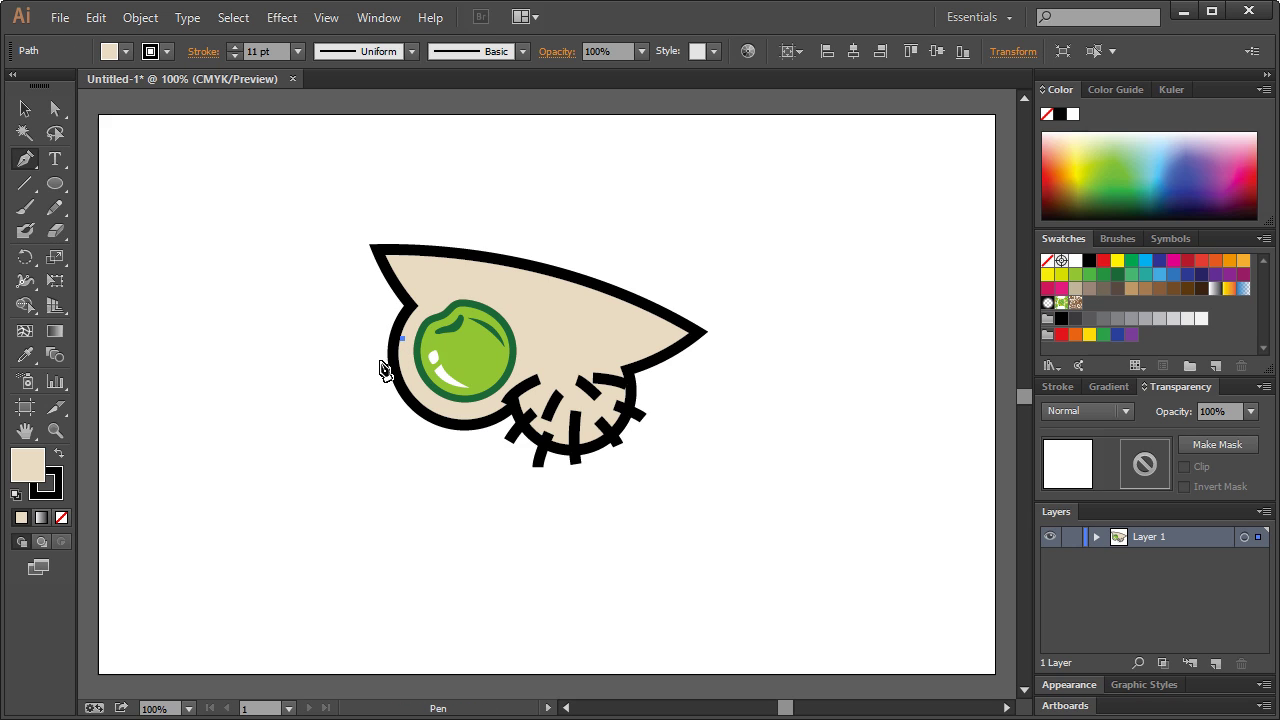
click(24, 108)
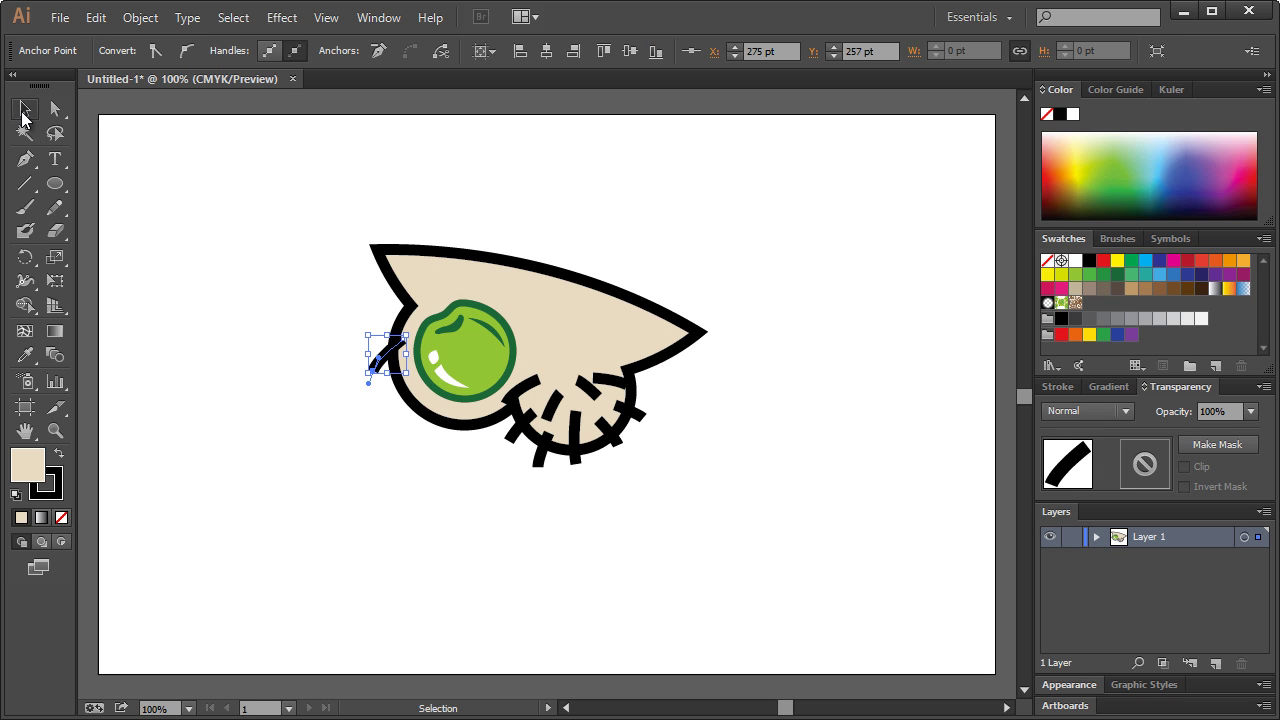
click(121, 205)
click(24, 159)
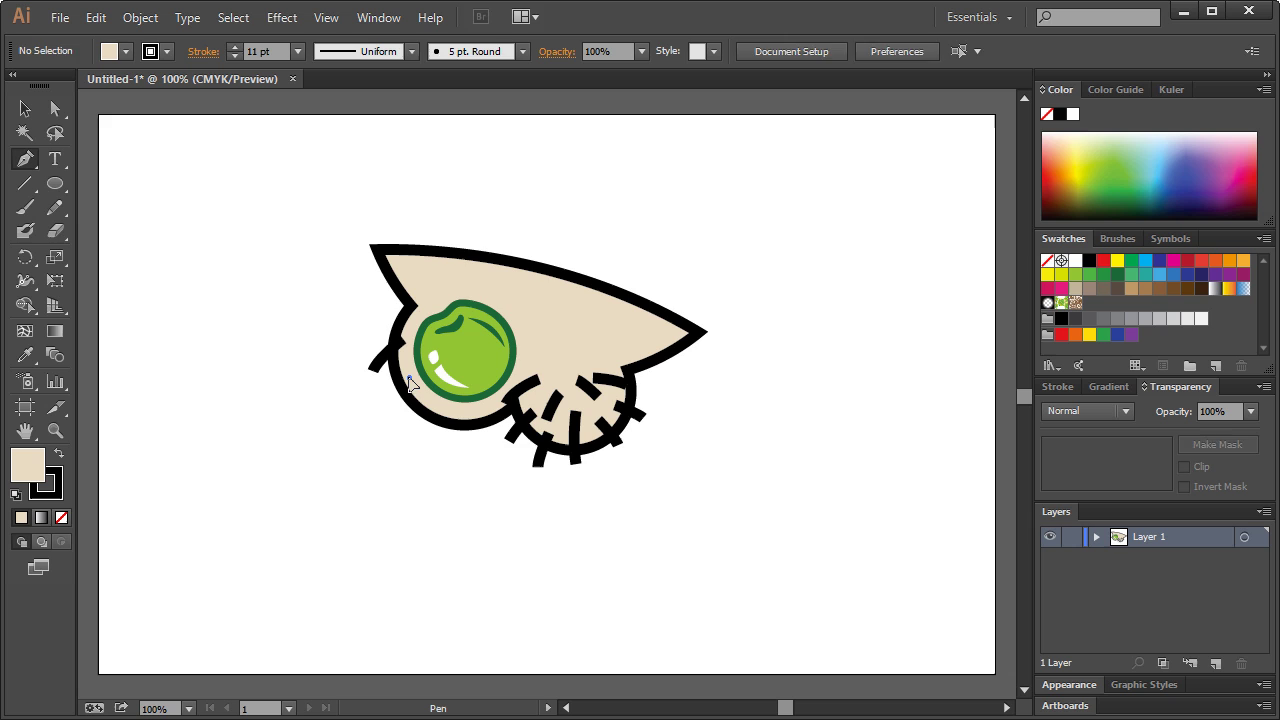
click(408, 378)
click(24, 108)
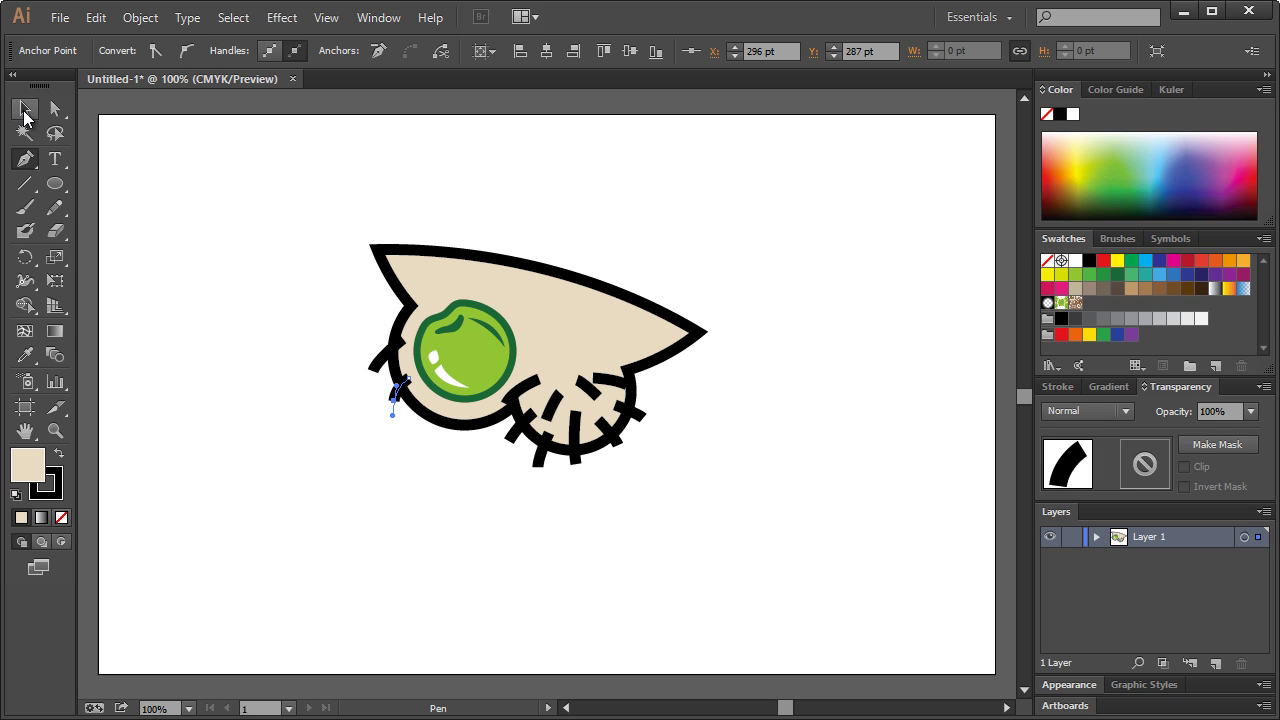
click(24, 159)
key(ctrl+shift+a)
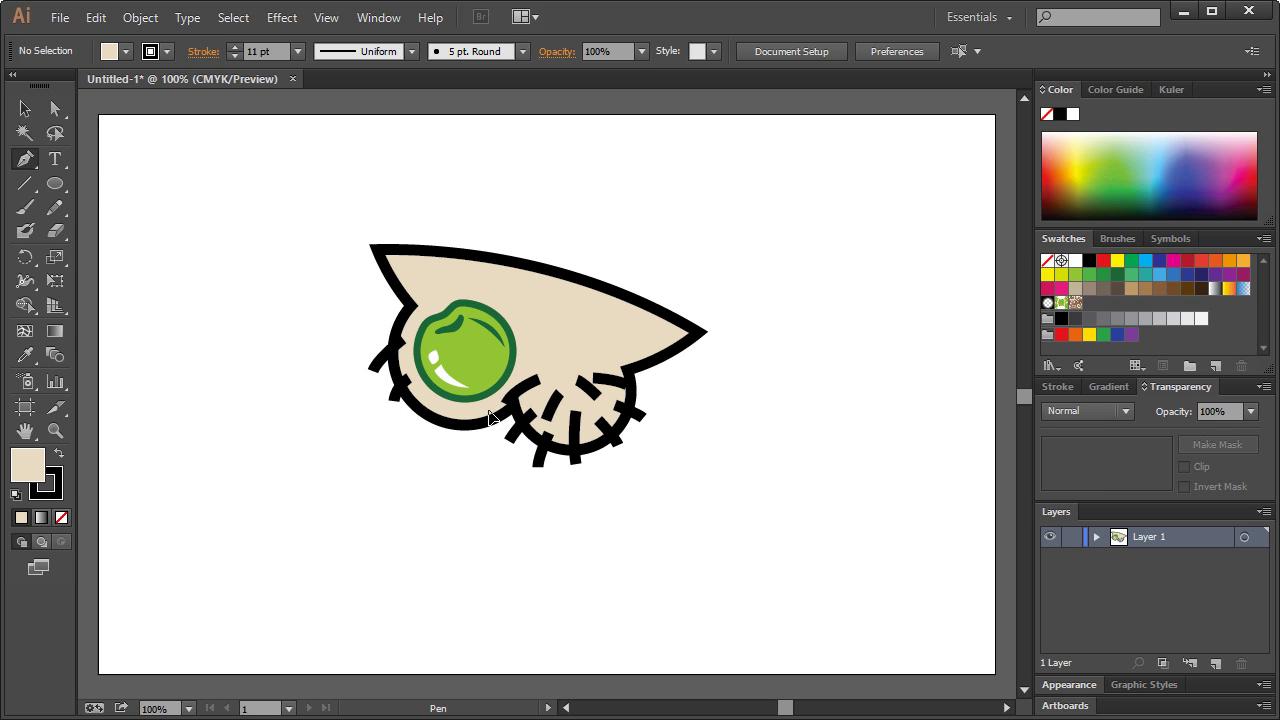
click(489, 412)
drag(500, 466, 501, 467)
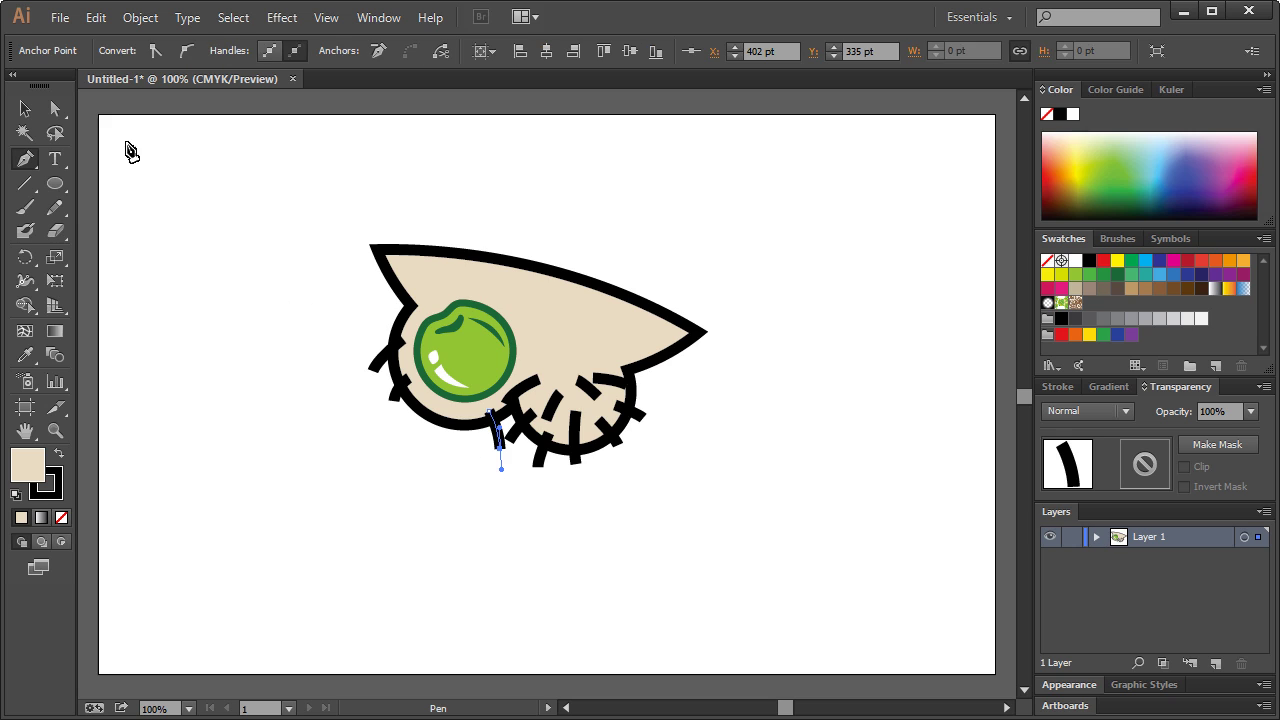
click(24, 108)
click(80, 207)
Draw two curved stubble strokes below the pea and on the chin's lower left
key(p)
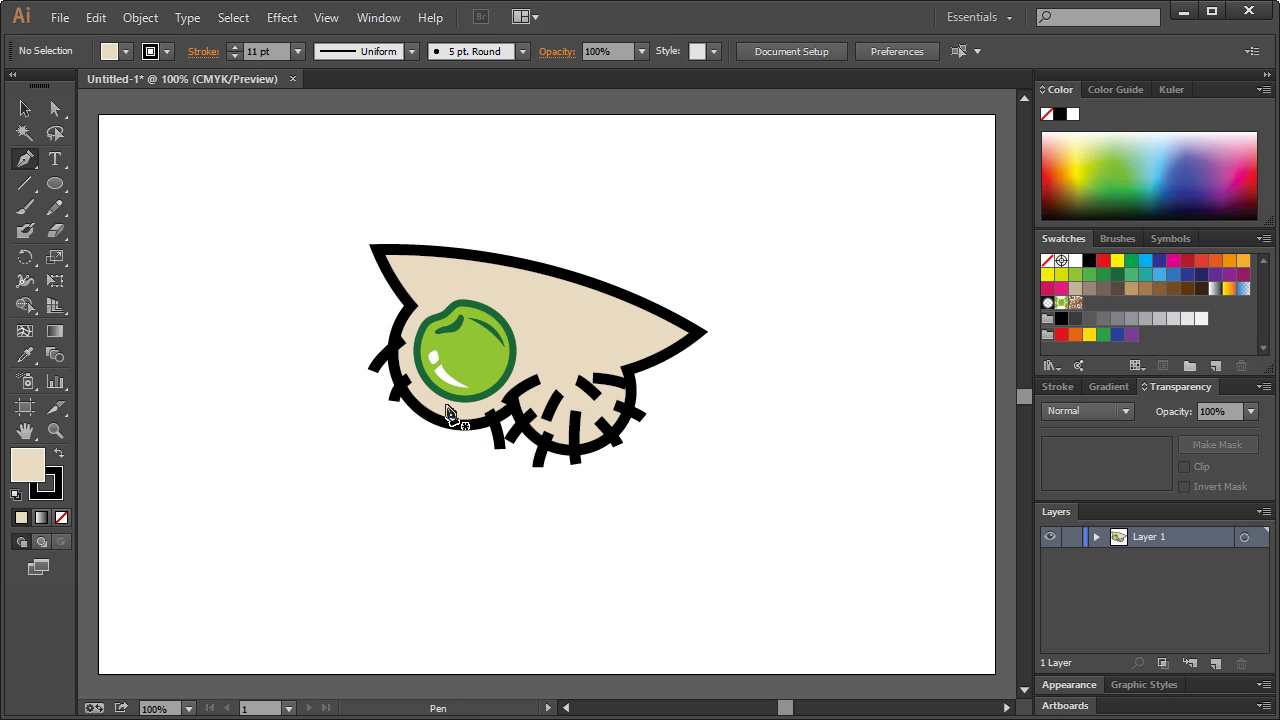
click(449, 391)
click(421, 429)
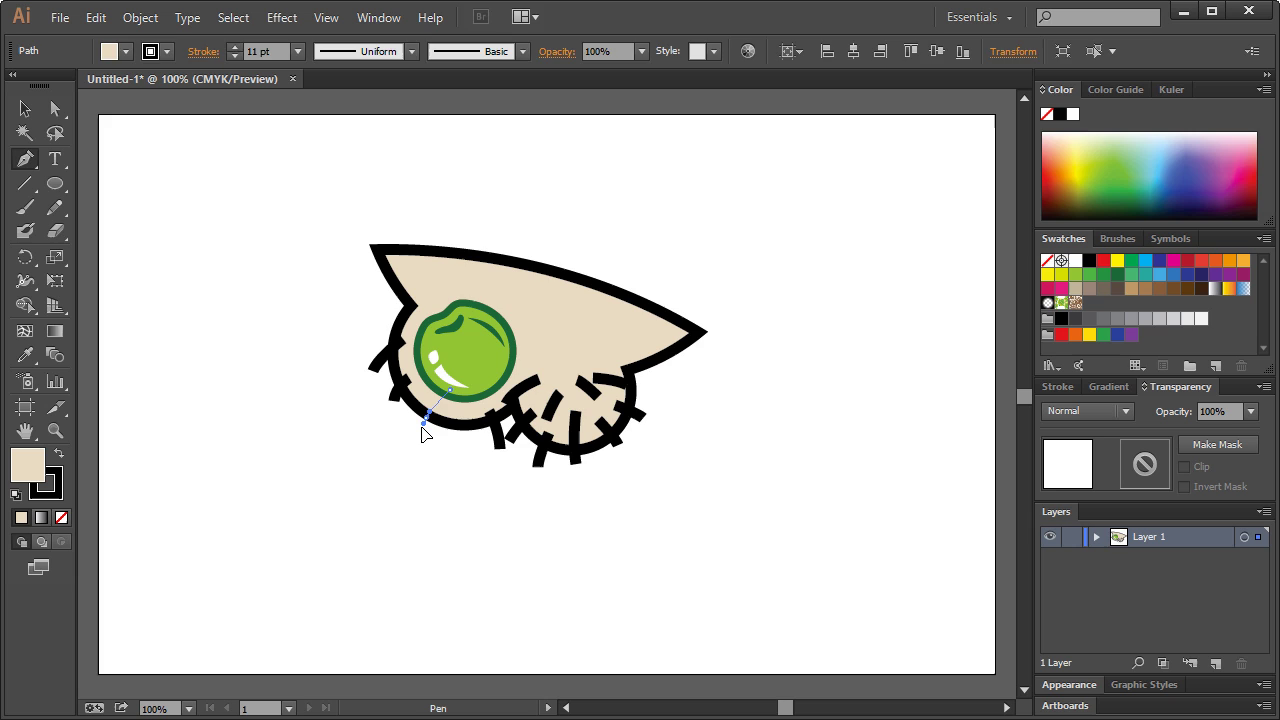
click(24, 108)
click(105, 196)
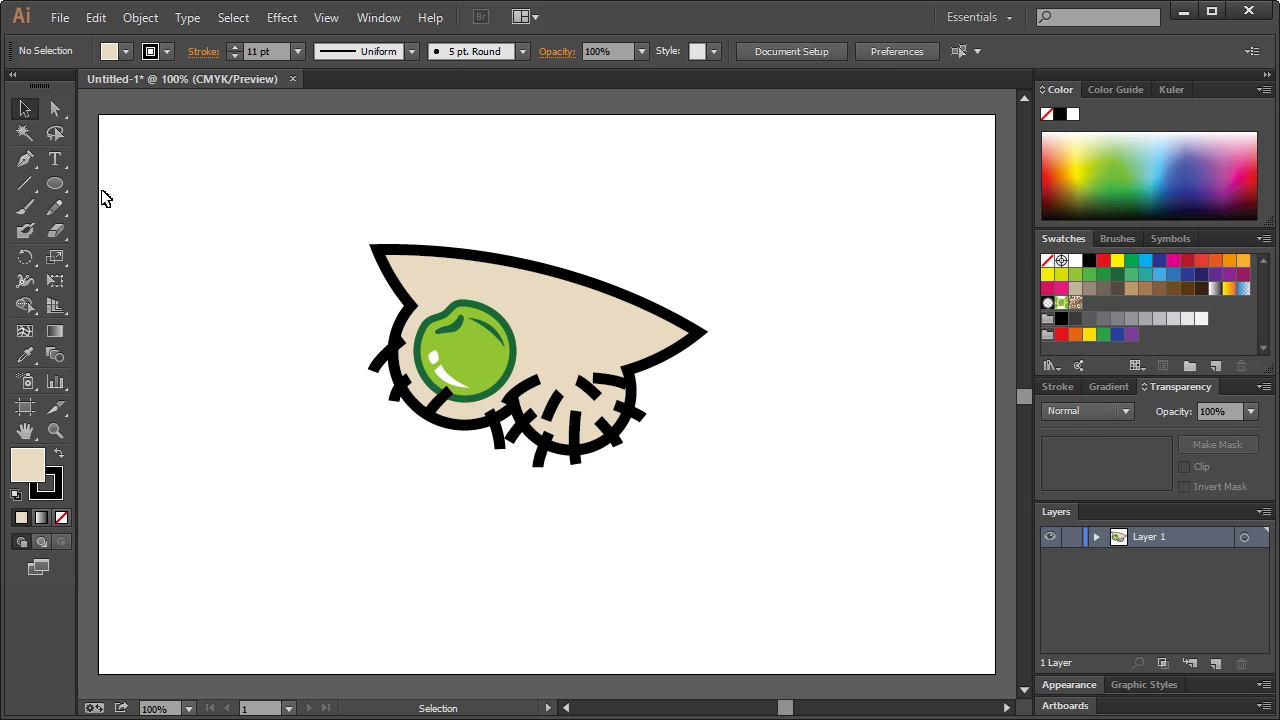
click(24, 158)
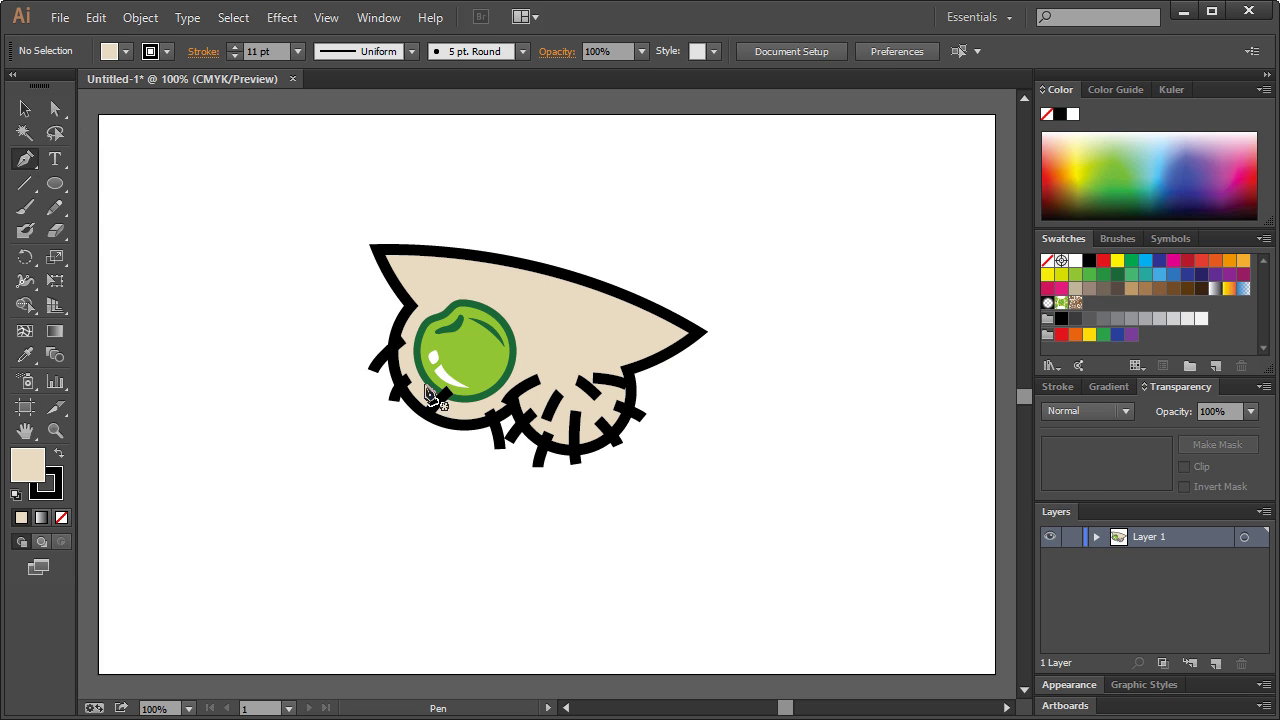
click(424, 388)
drag(407, 424, 407, 440)
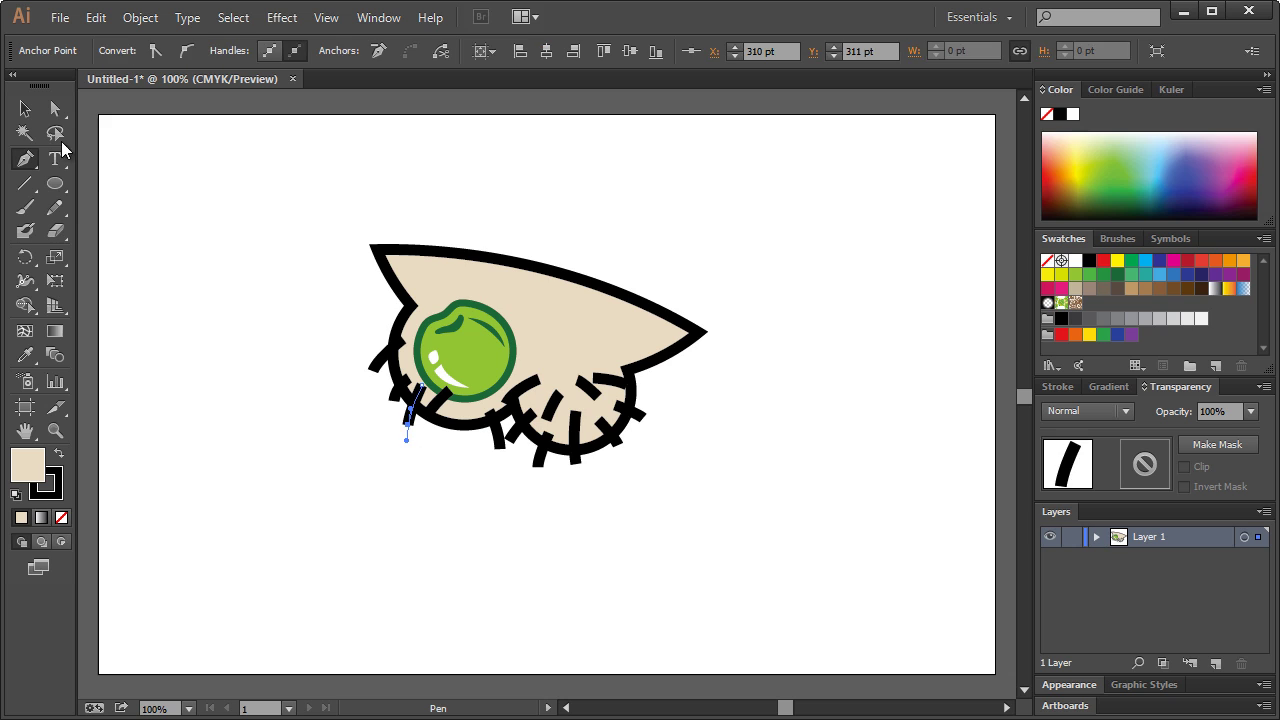
click(24, 108)
click(112, 181)
Add three final stubble strokes around and below the pea, undoing a stray curve handle
click(24, 158)
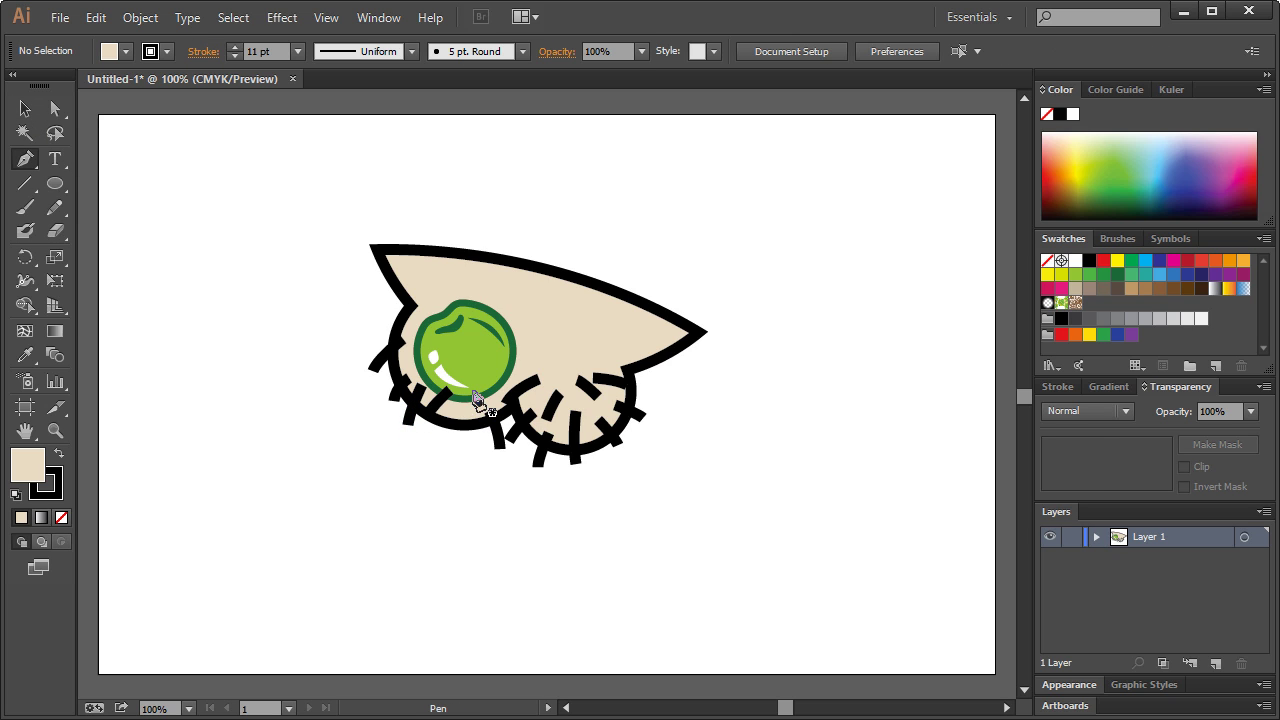
click(471, 379)
key(ctrl+z)
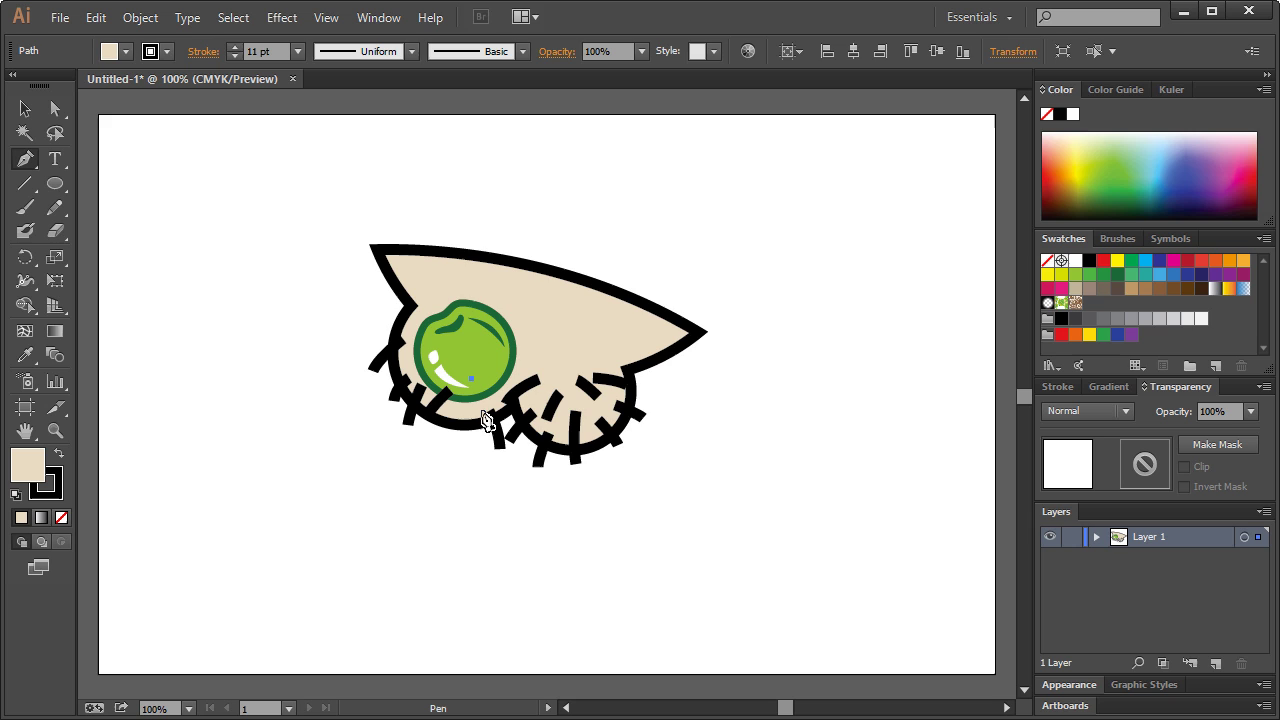
click(483, 428)
click(24, 108)
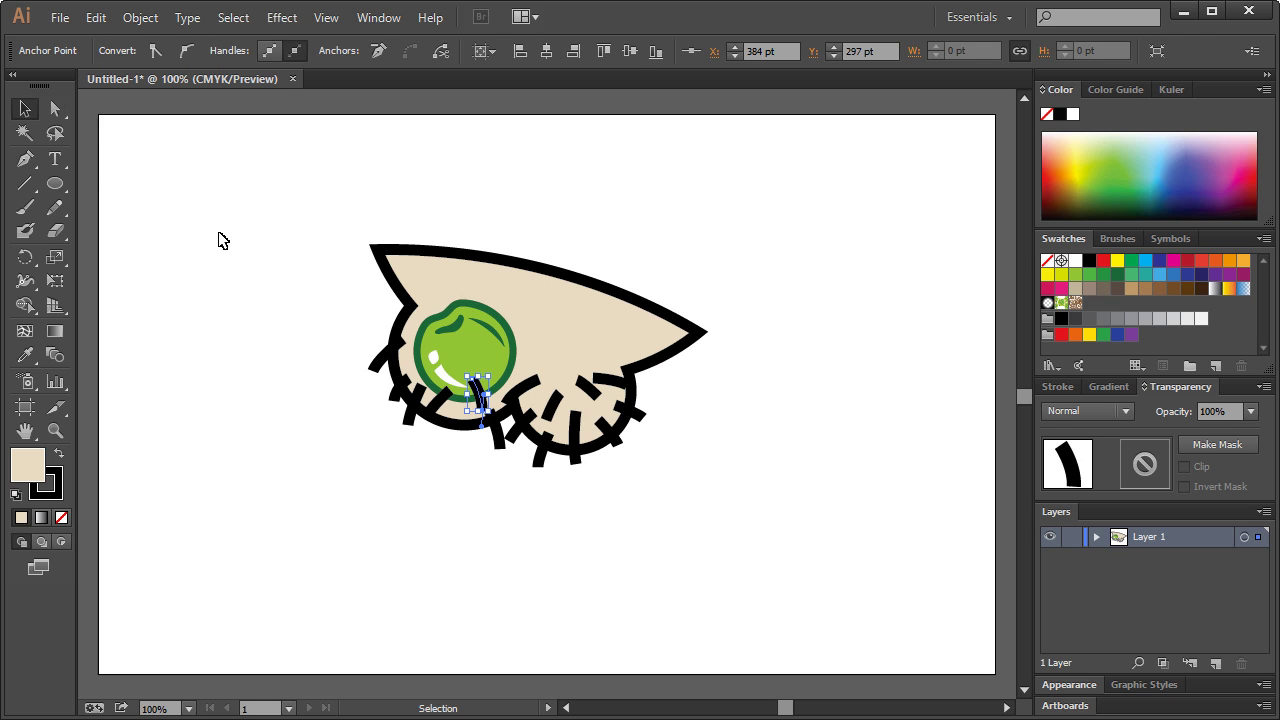
click(220, 240)
click(29, 158)
click(459, 412)
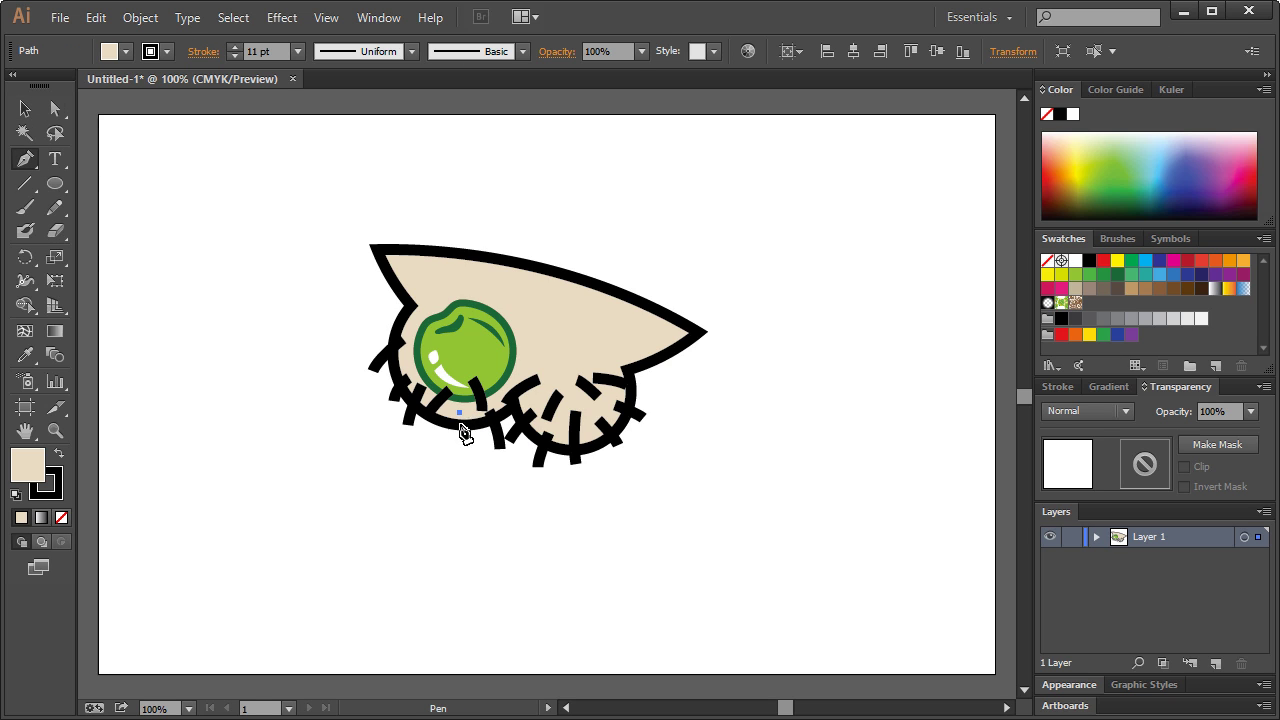
drag(467, 464, 467, 466)
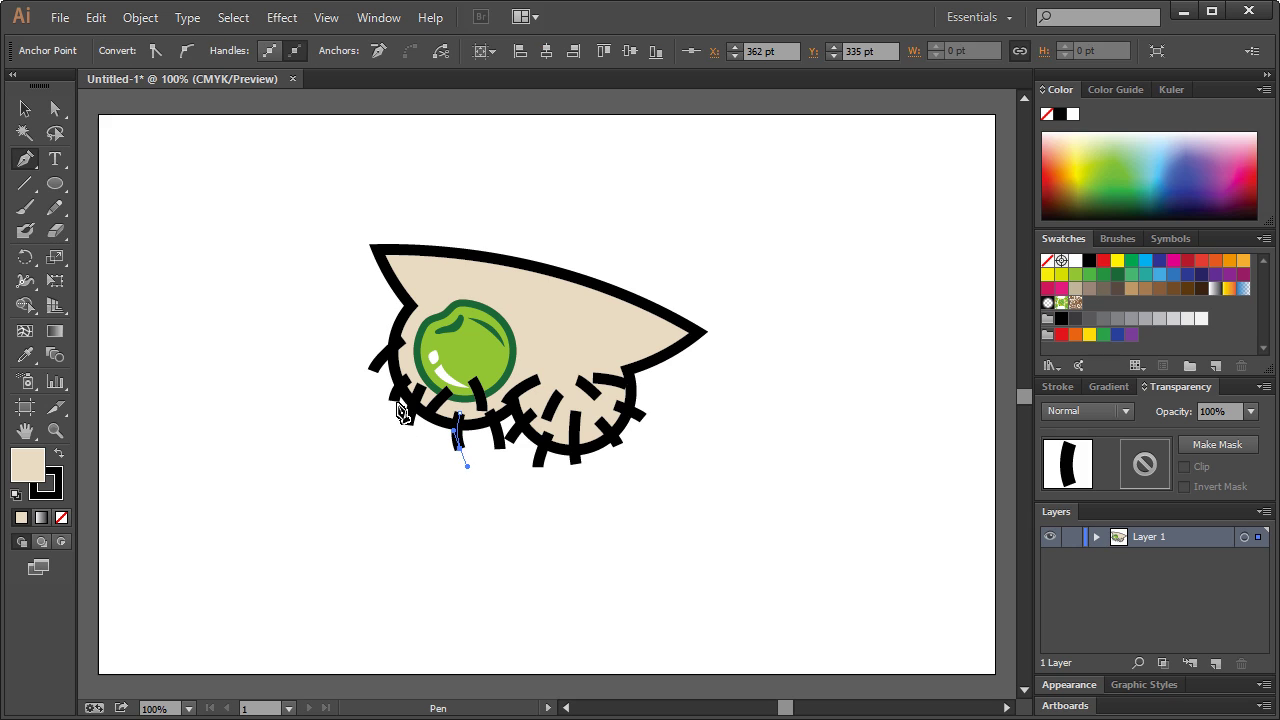
click(24, 108)
click(291, 217)
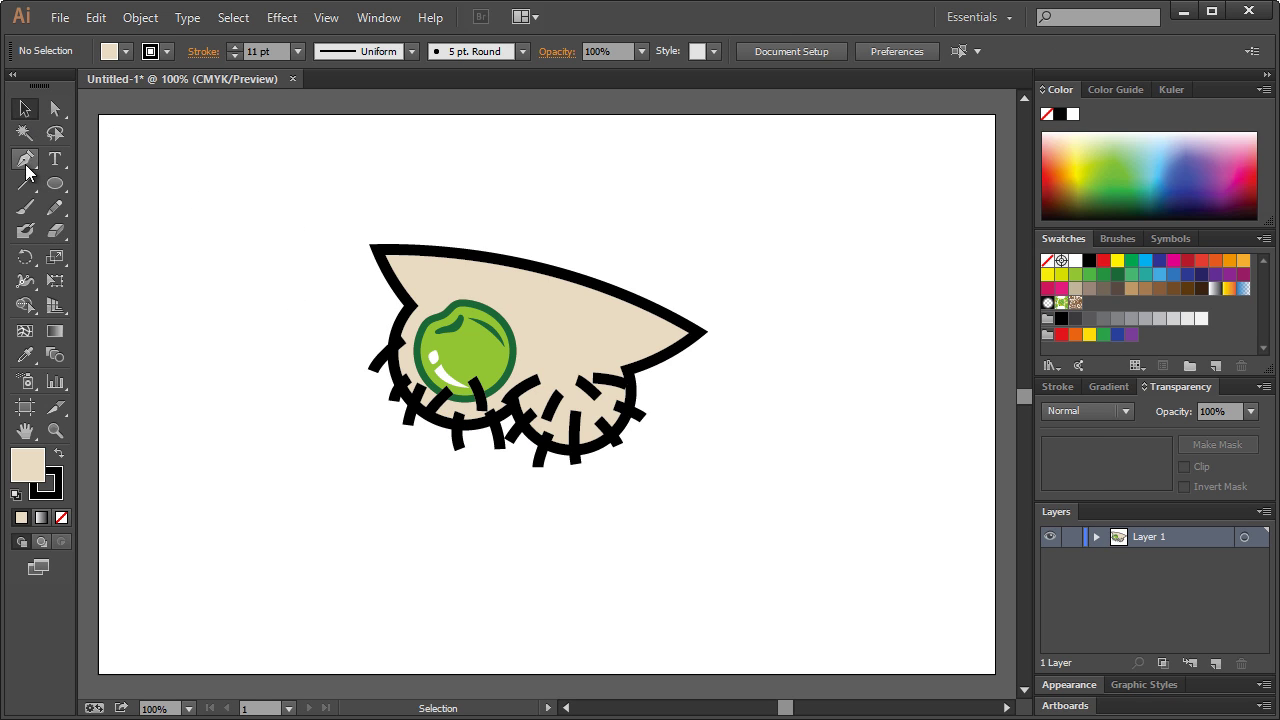
click(26, 160)
mouse_move(399, 315)
mouse_down()
mouse_move(410, 322)
mouse_move(383, 318)
mouse_up()
click(24, 108)
click(203, 251)
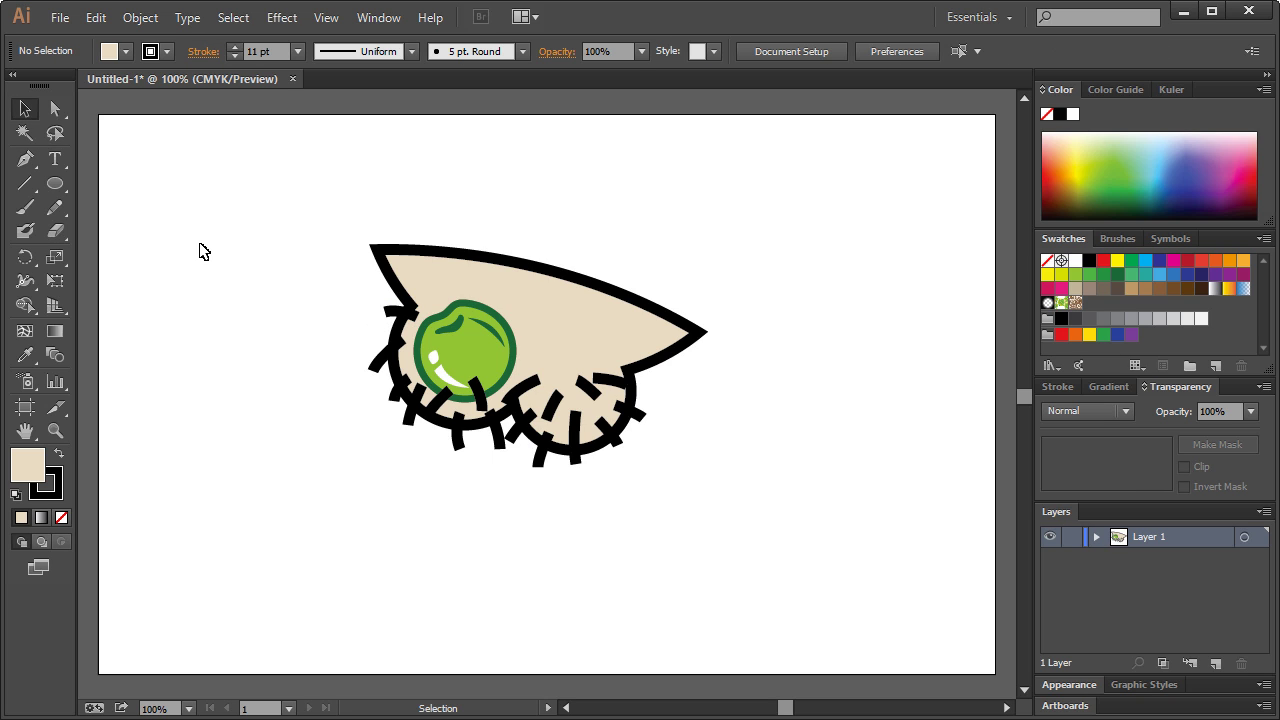
Drag the two stubble strokes' path rows below the pea in Layer 1 so the pea covers them
click(476, 397)
shift+click(440, 402)
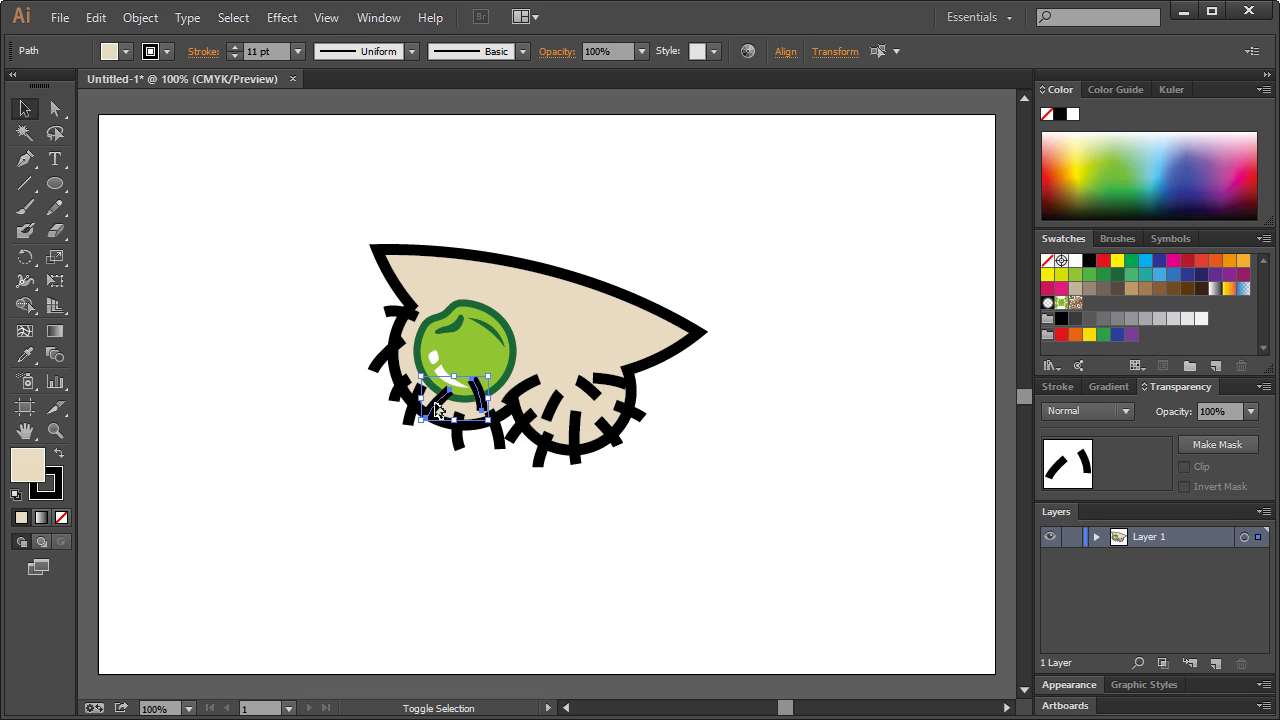
click(1099, 538)
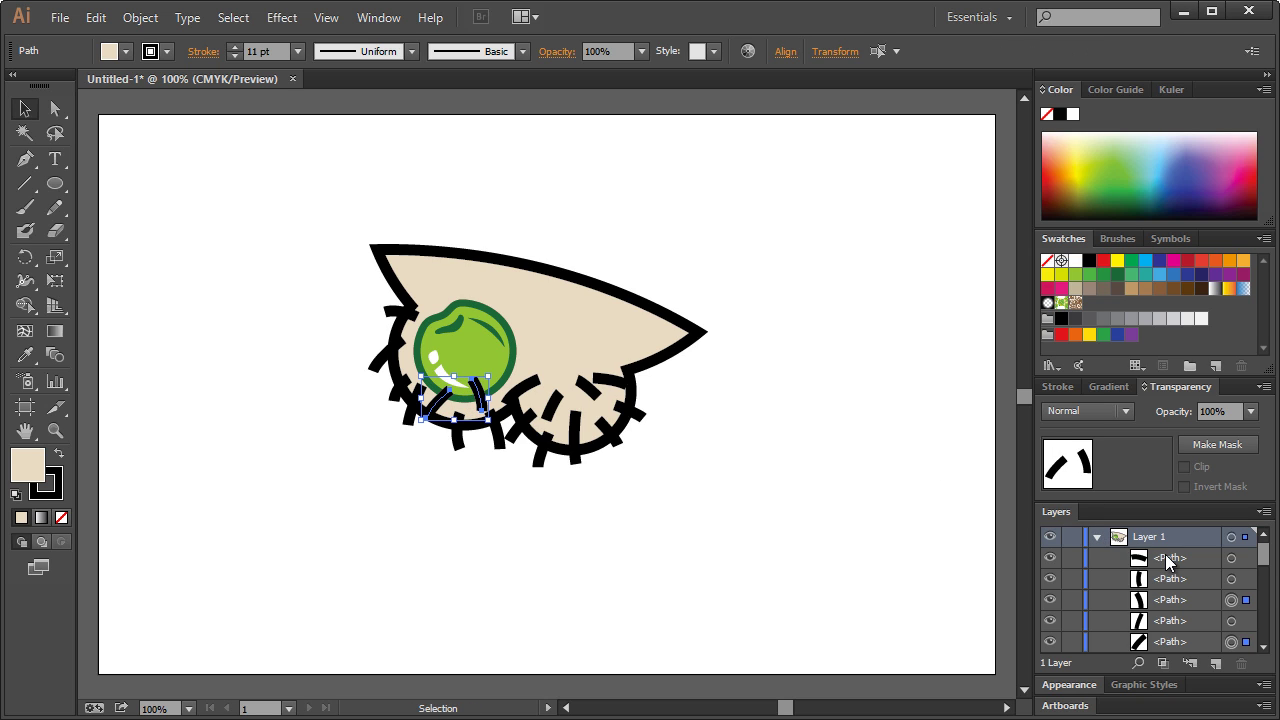
scroll(1178, 571, down, 2)
click(1195, 541)
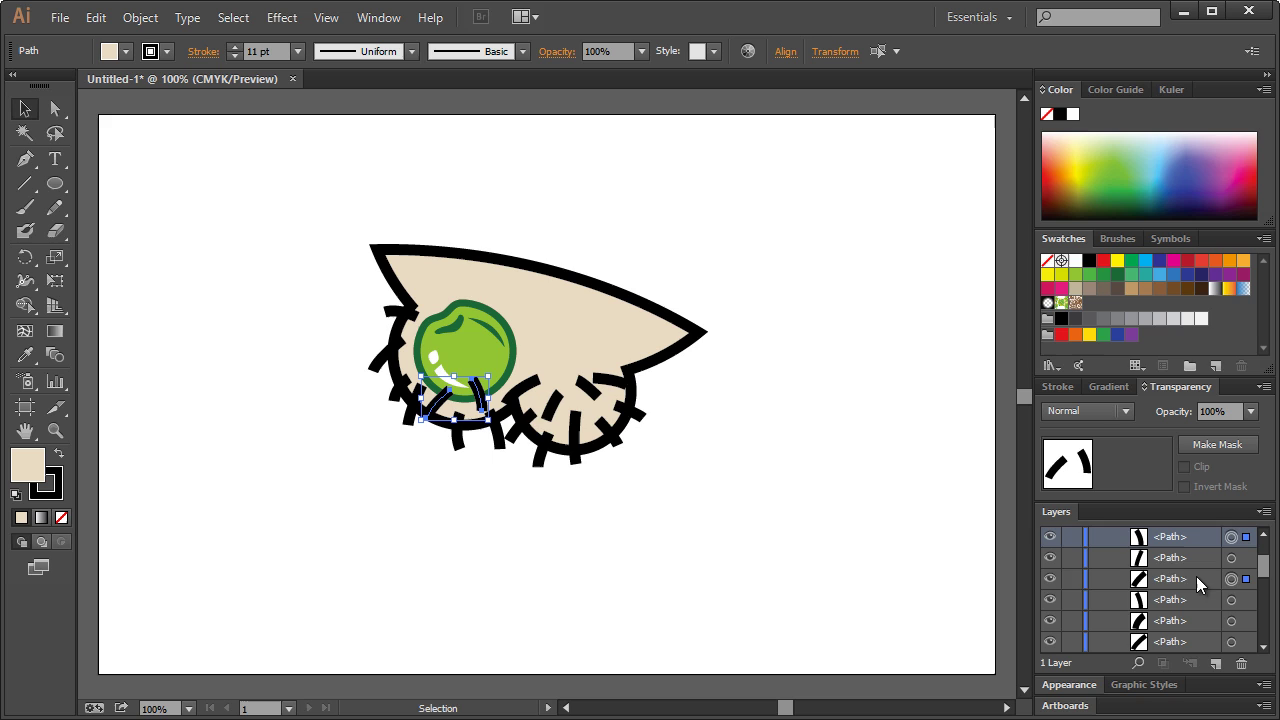
ctrl+click(1196, 578)
drag(1192, 578, 1200, 641)
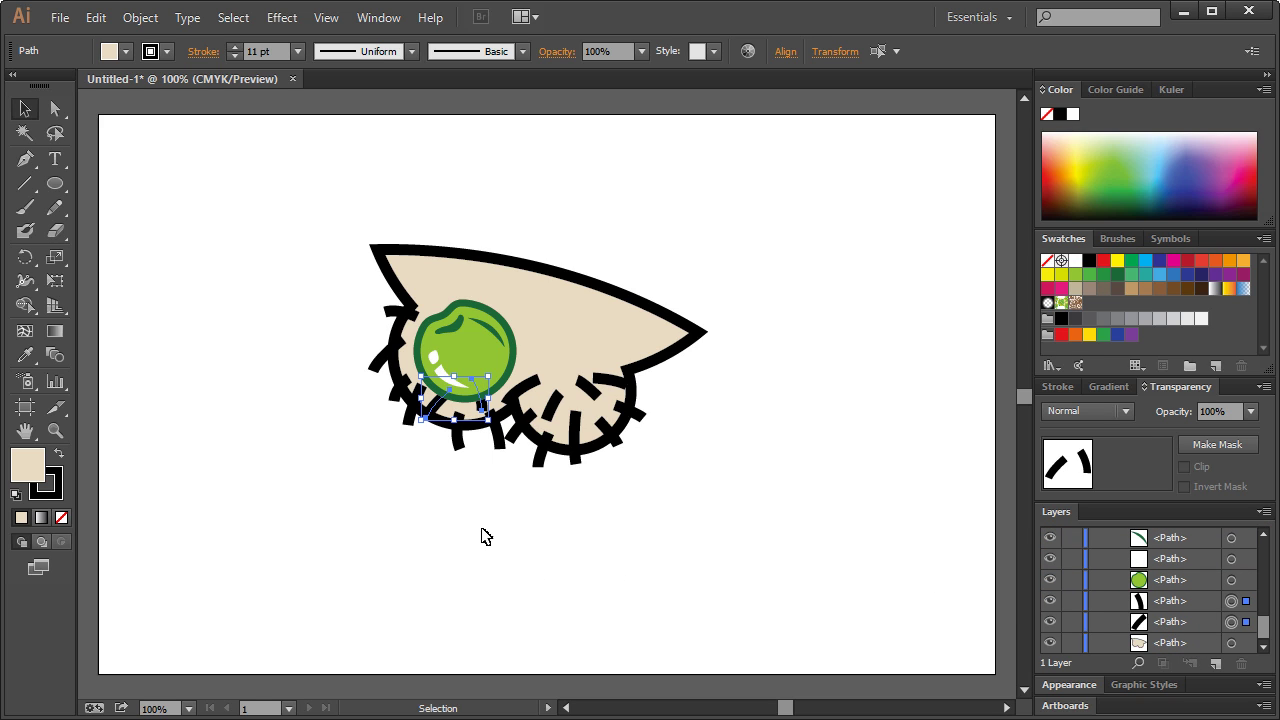
click(212, 255)
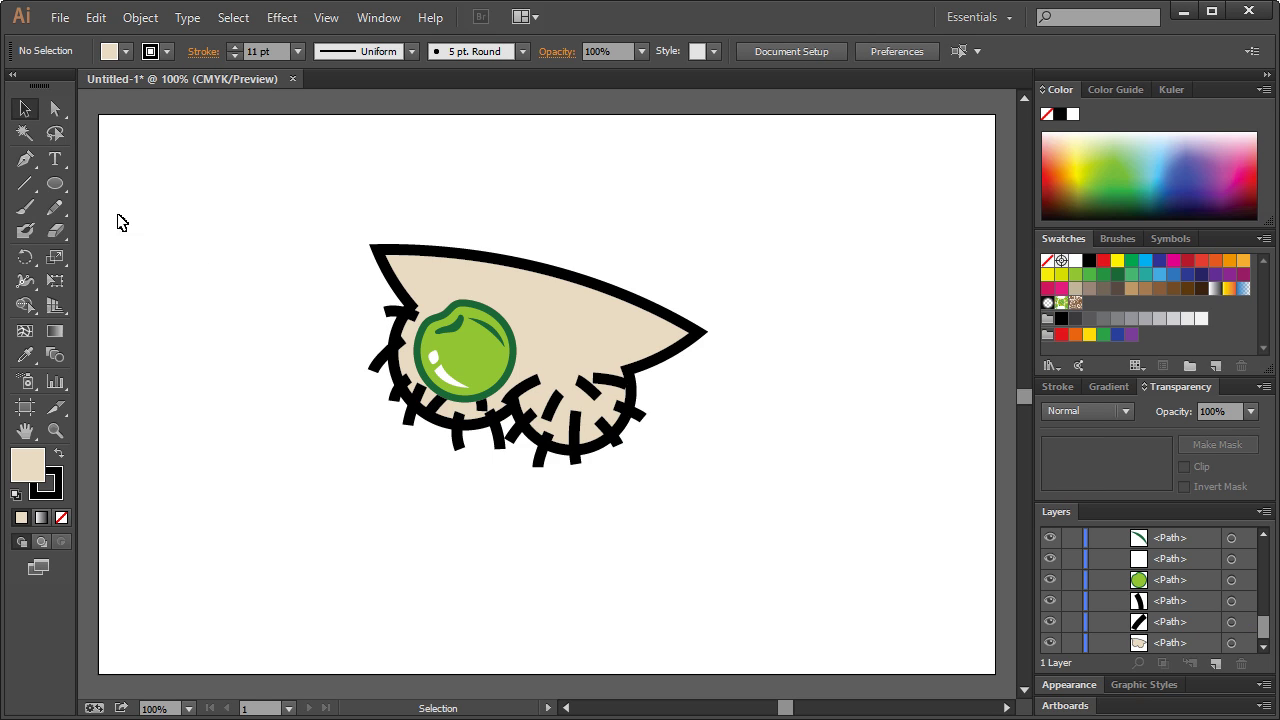
Select every black-stroked stubble path with the Magic Wand, excluding the chin outline
click(25, 133)
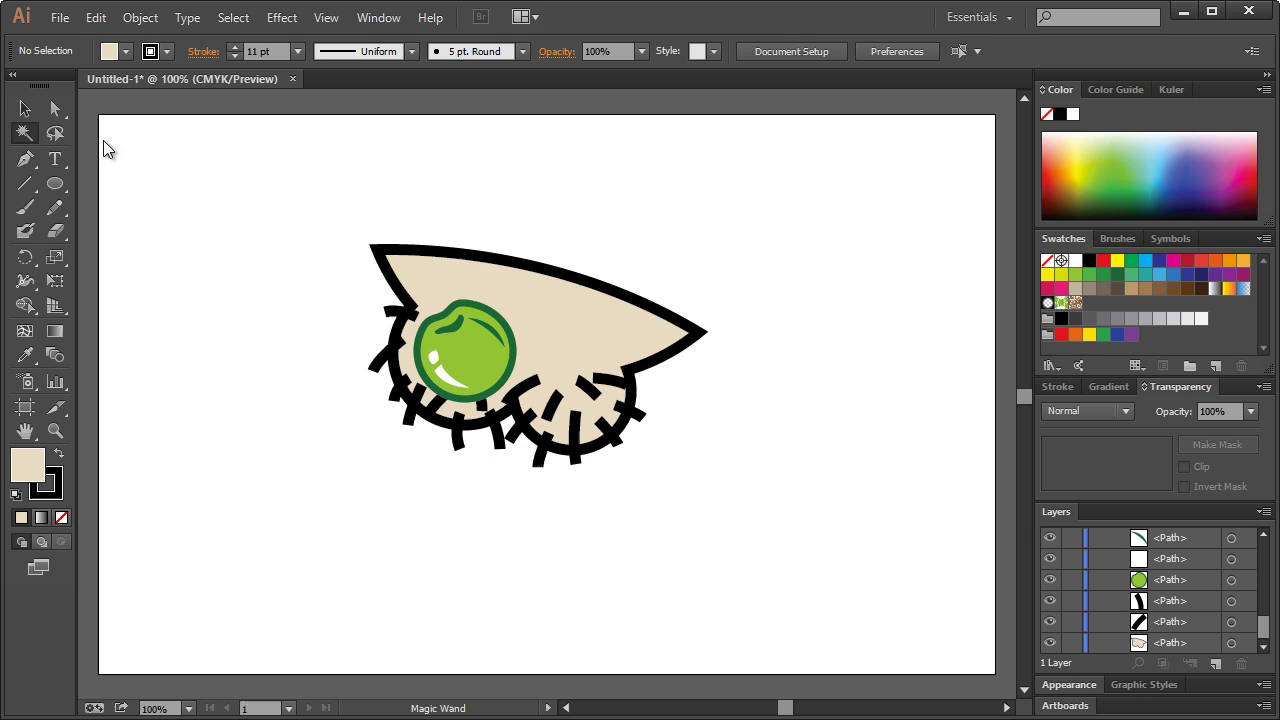
click(397, 312)
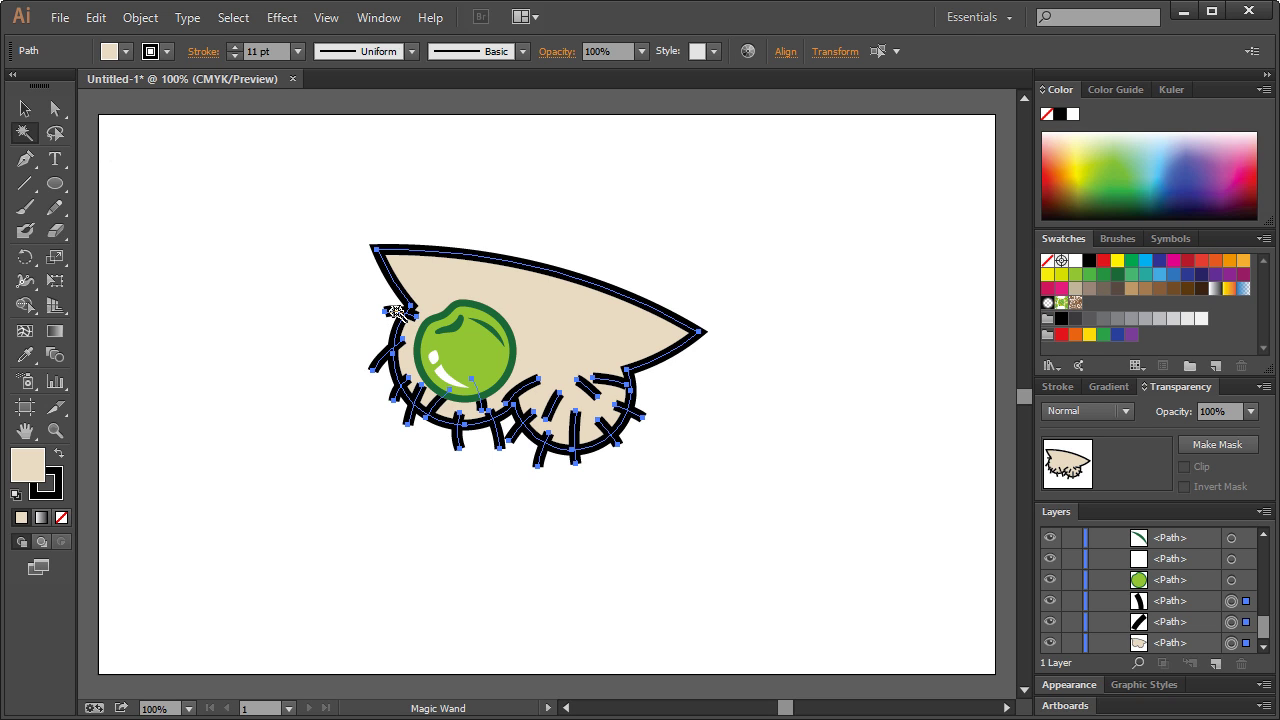
click(25, 108)
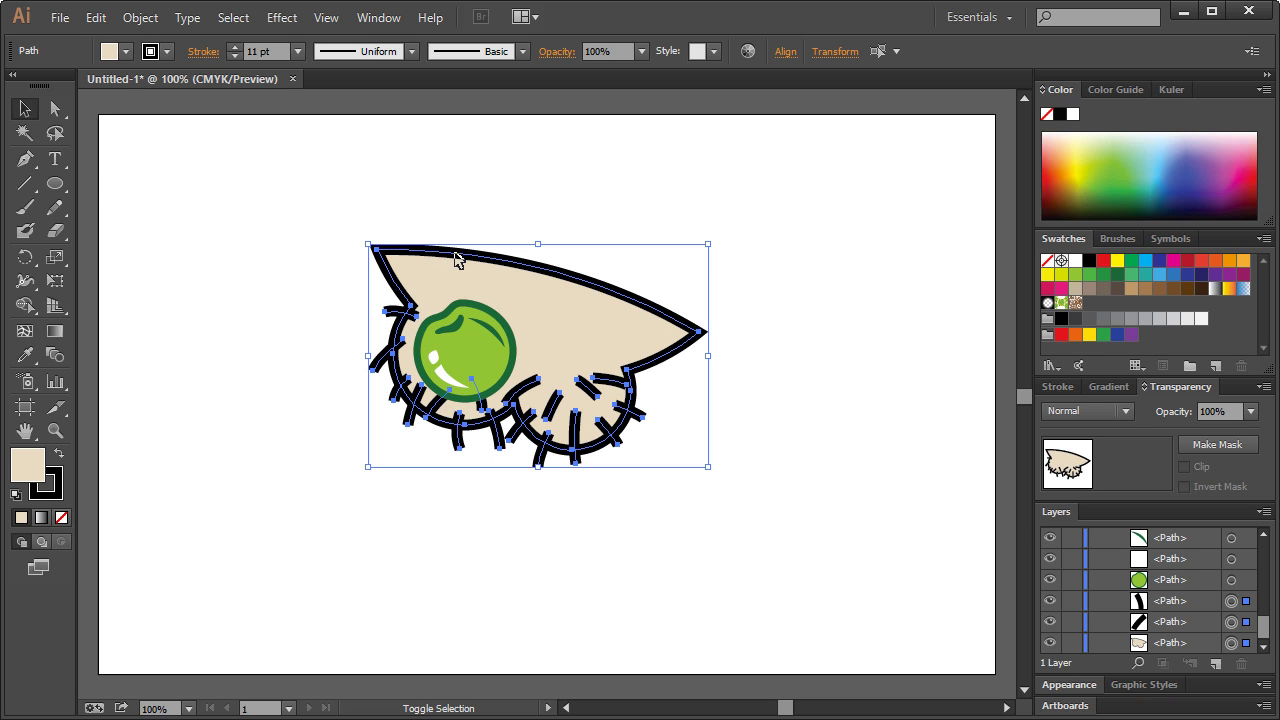
shift+click(458, 258)
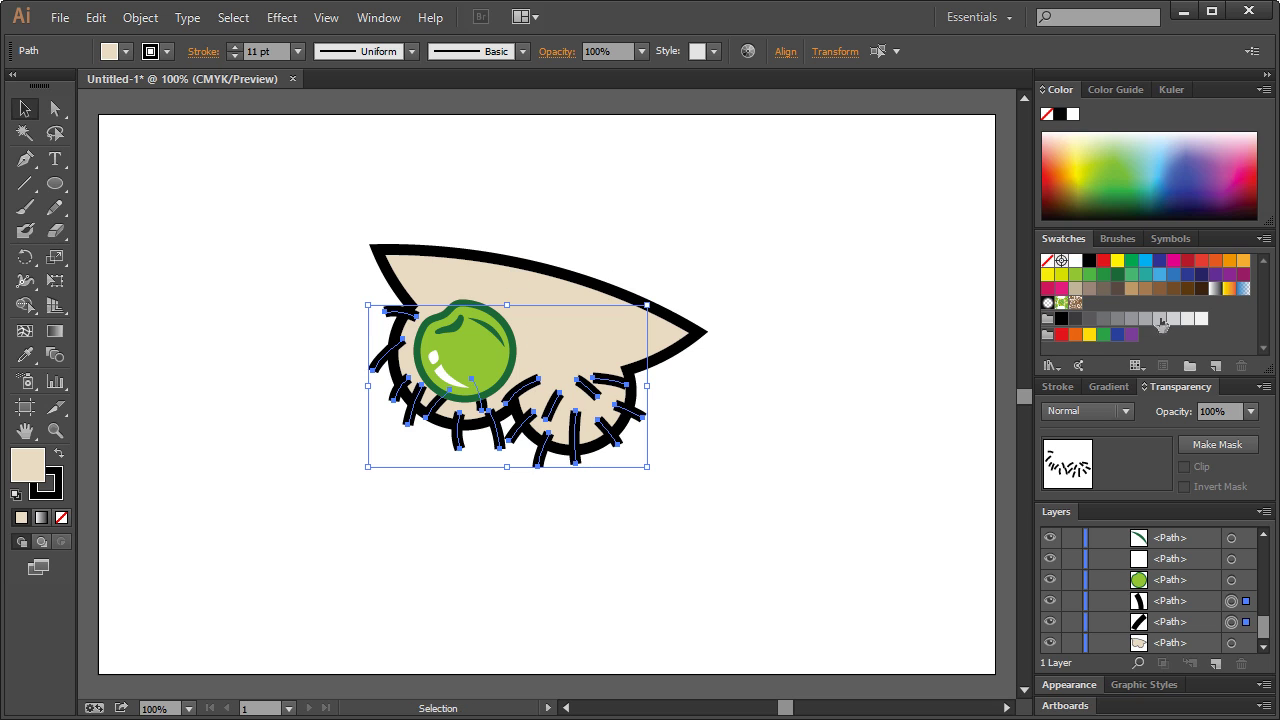
Try stubble stroke weights between 2 and 6 pt with selection edges hidden
click(235, 56)
click(235, 56)
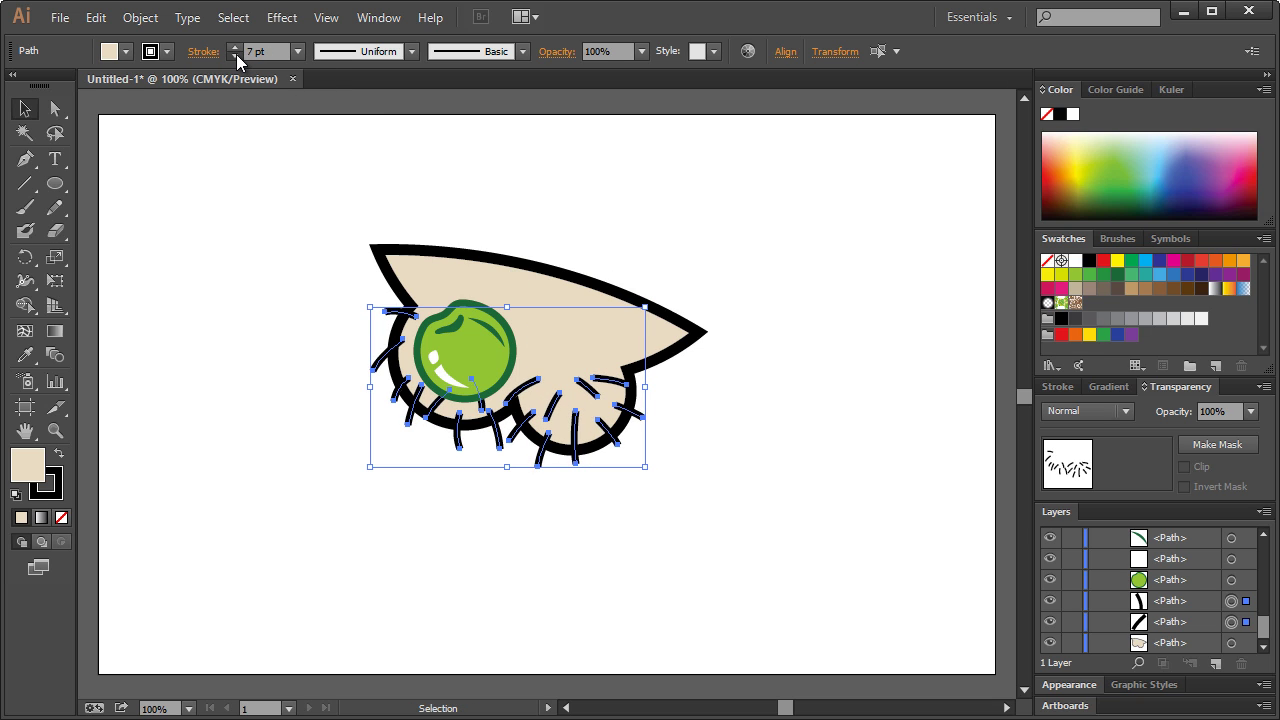
click(235, 56)
key(ctrl+h)
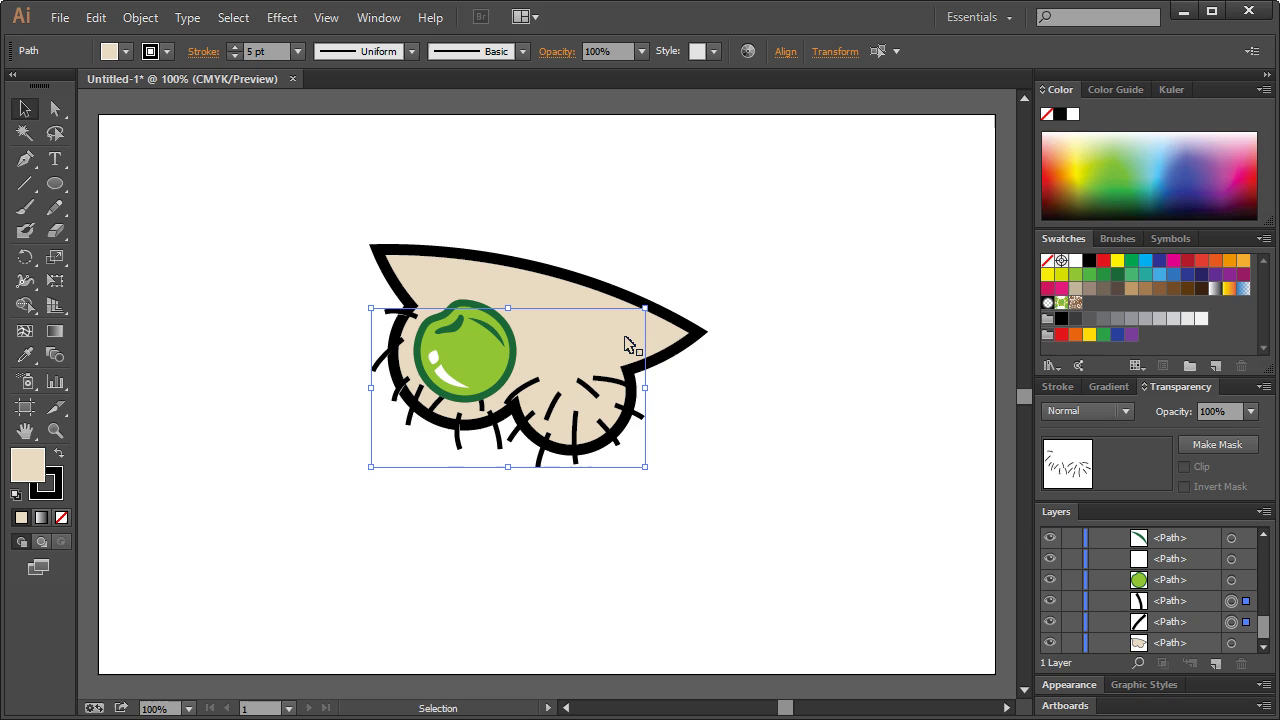
click(234, 47)
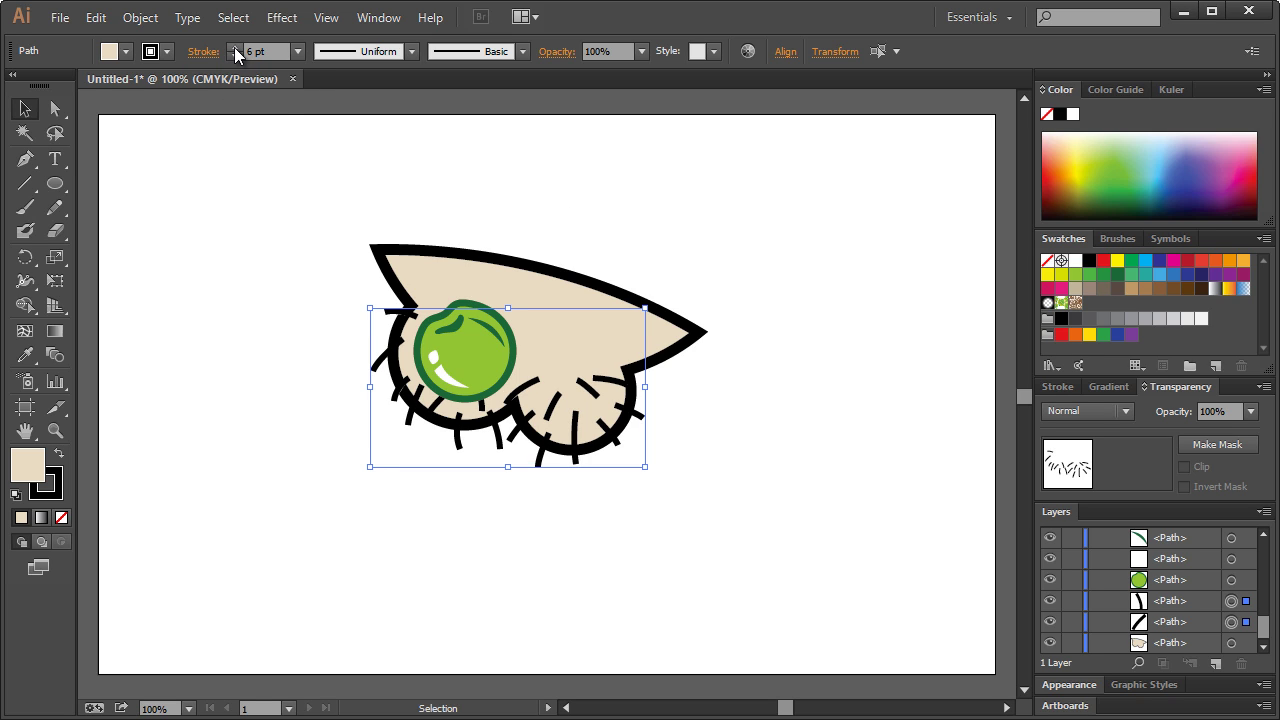
click(236, 58)
click(236, 58)
click(237, 59)
click(237, 59)
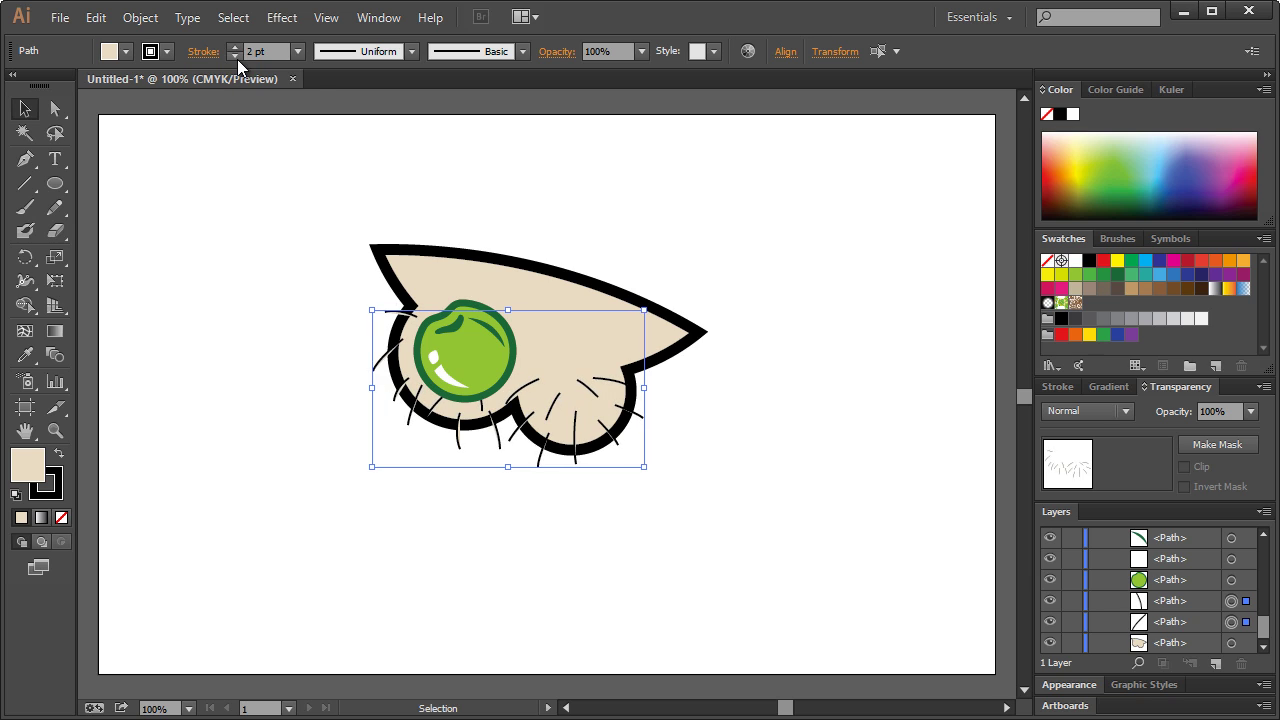
Set the stubble fill to None and settle their stroke weight at 5 pt
click(125, 51)
key(slash)
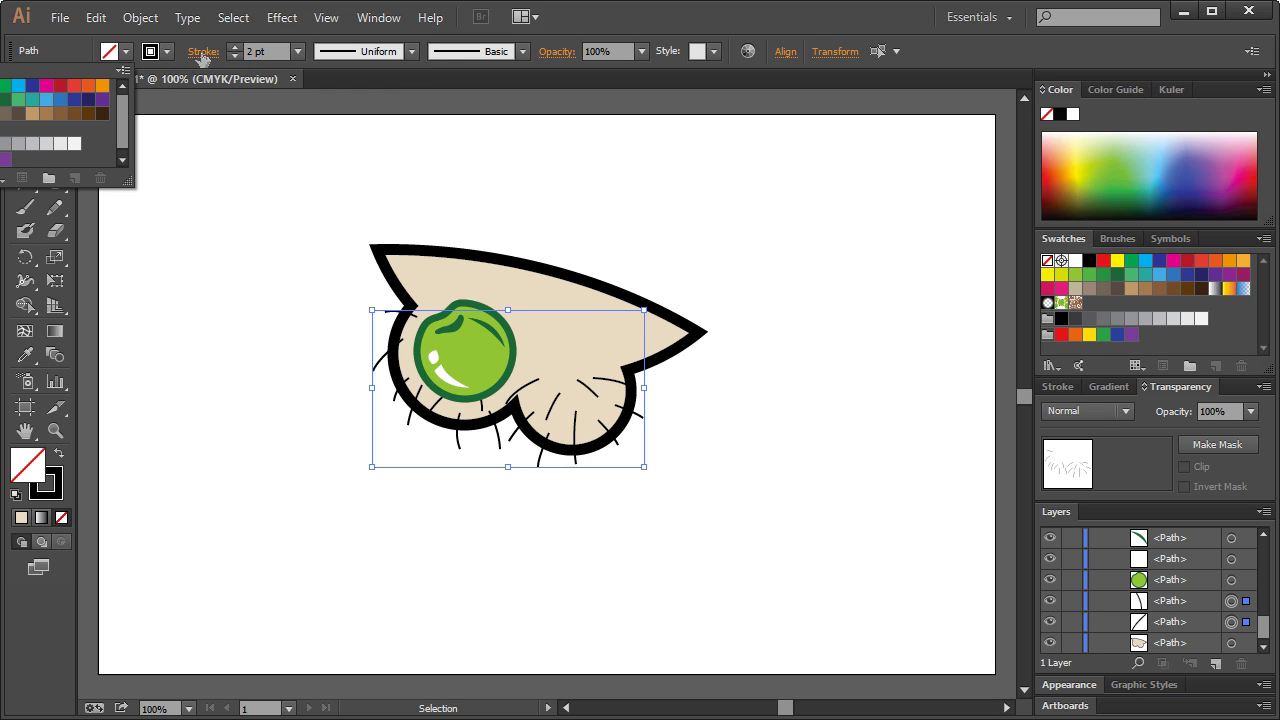
click(240, 49)
click(240, 49)
click(240, 49)
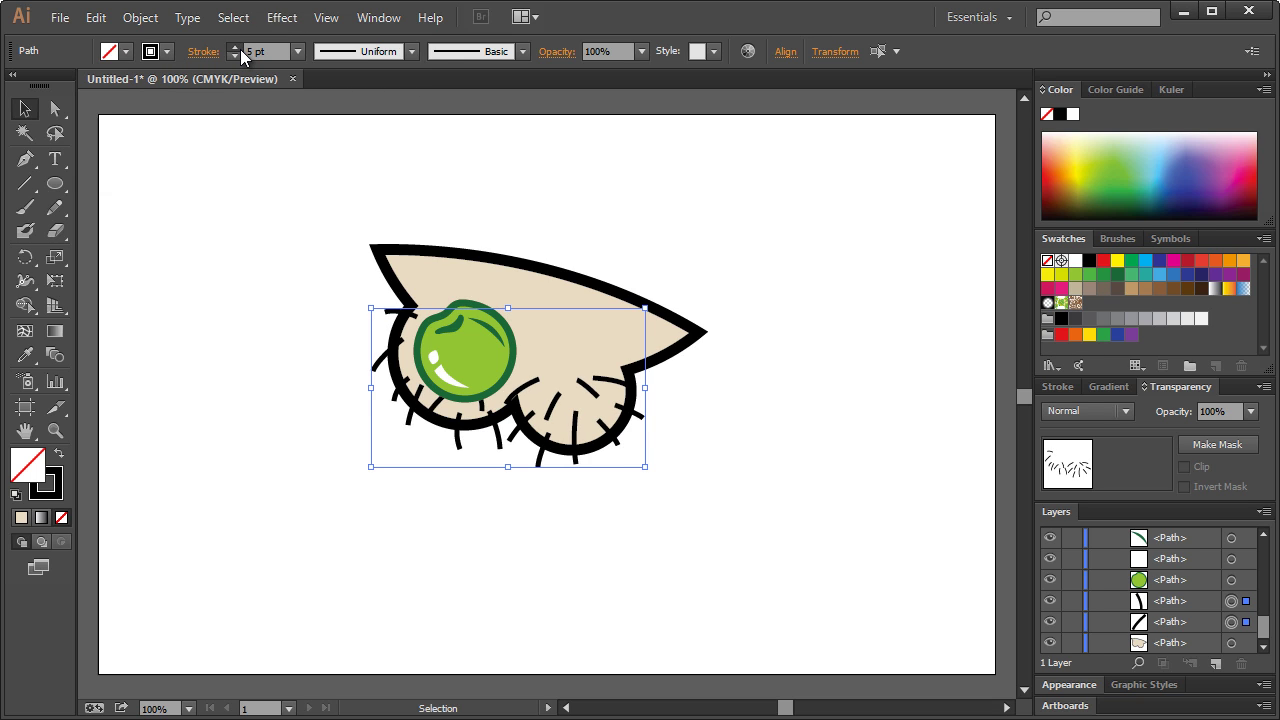
click(240, 49)
click(240, 49)
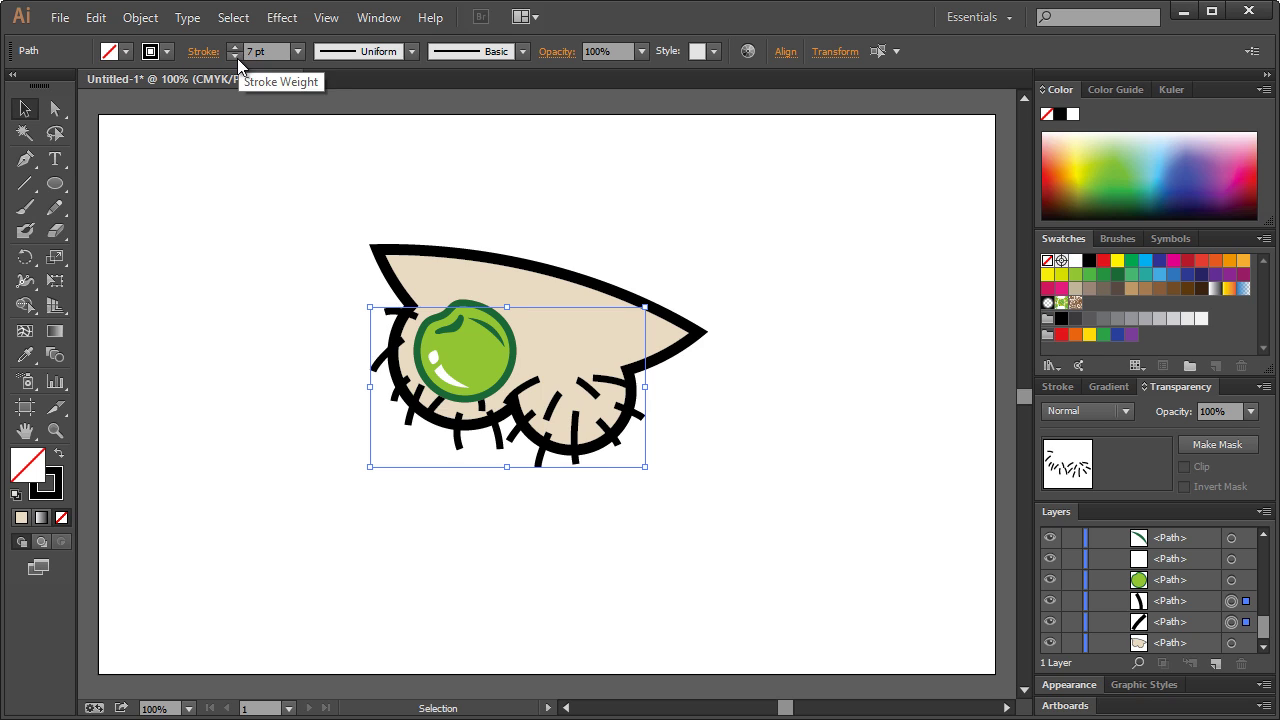
click(237, 57)
click(237, 57)
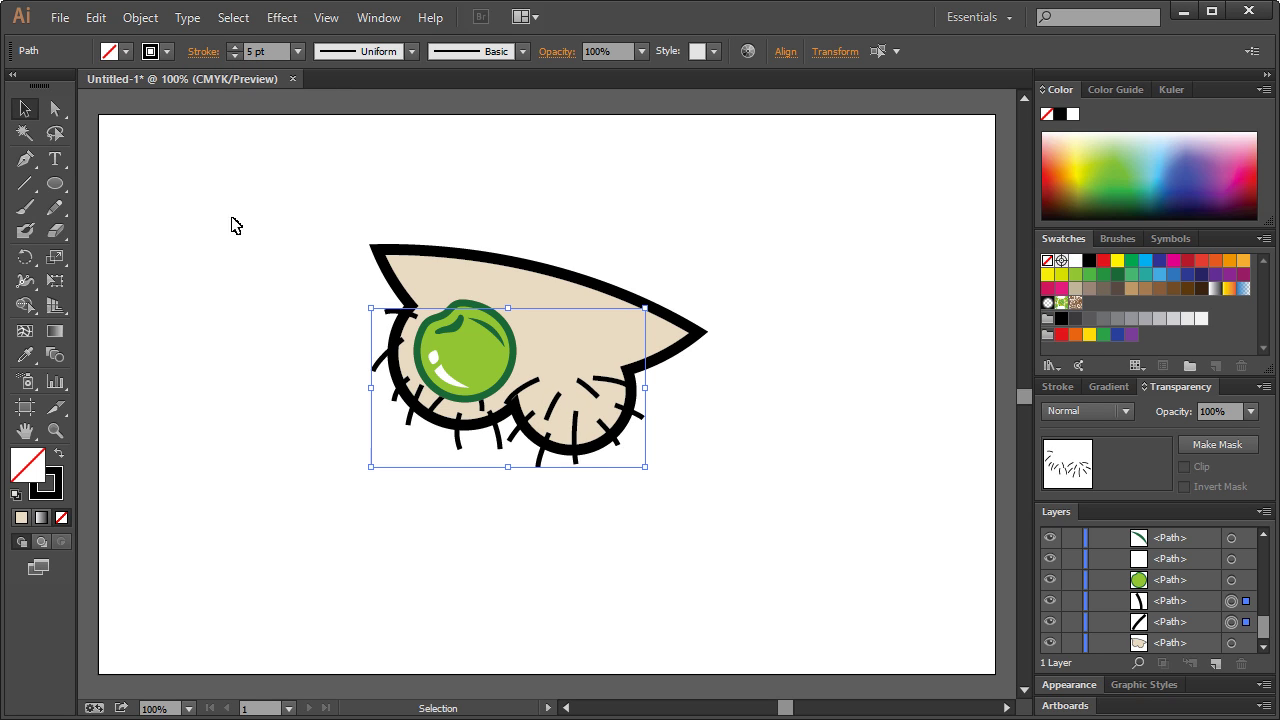
click(227, 268)
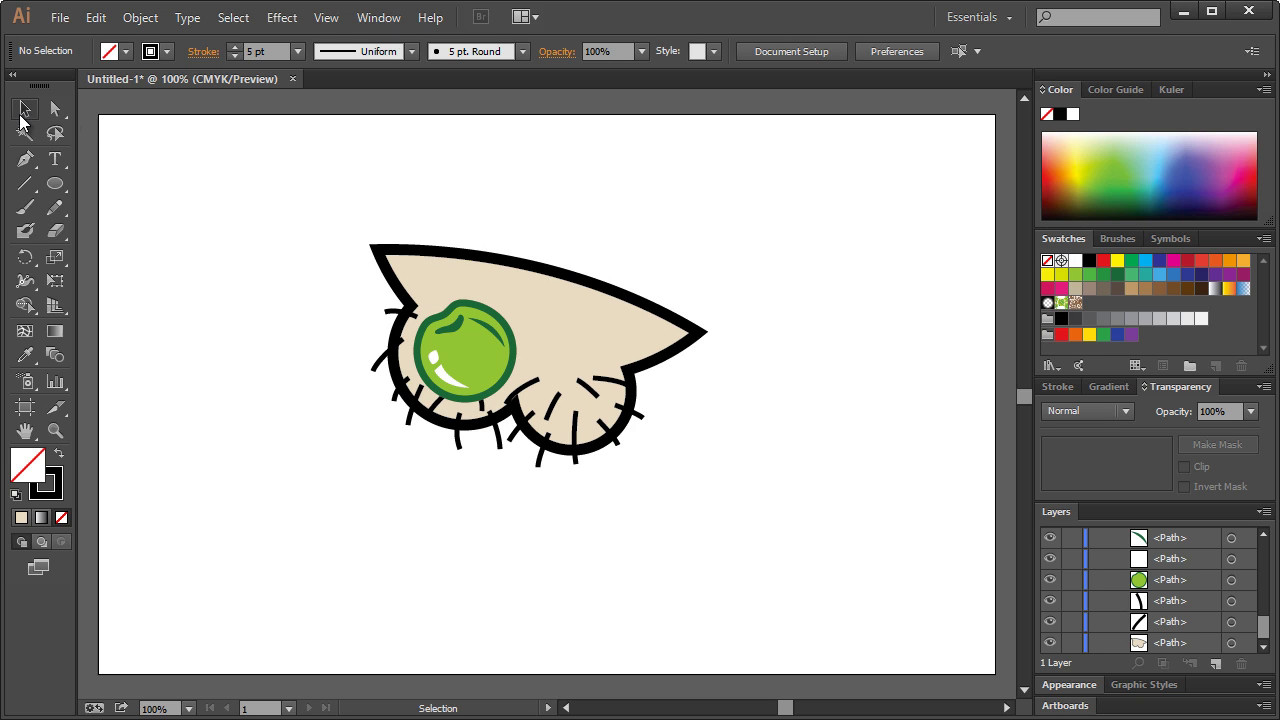
Make the pea's small highlight white
click(456, 334)
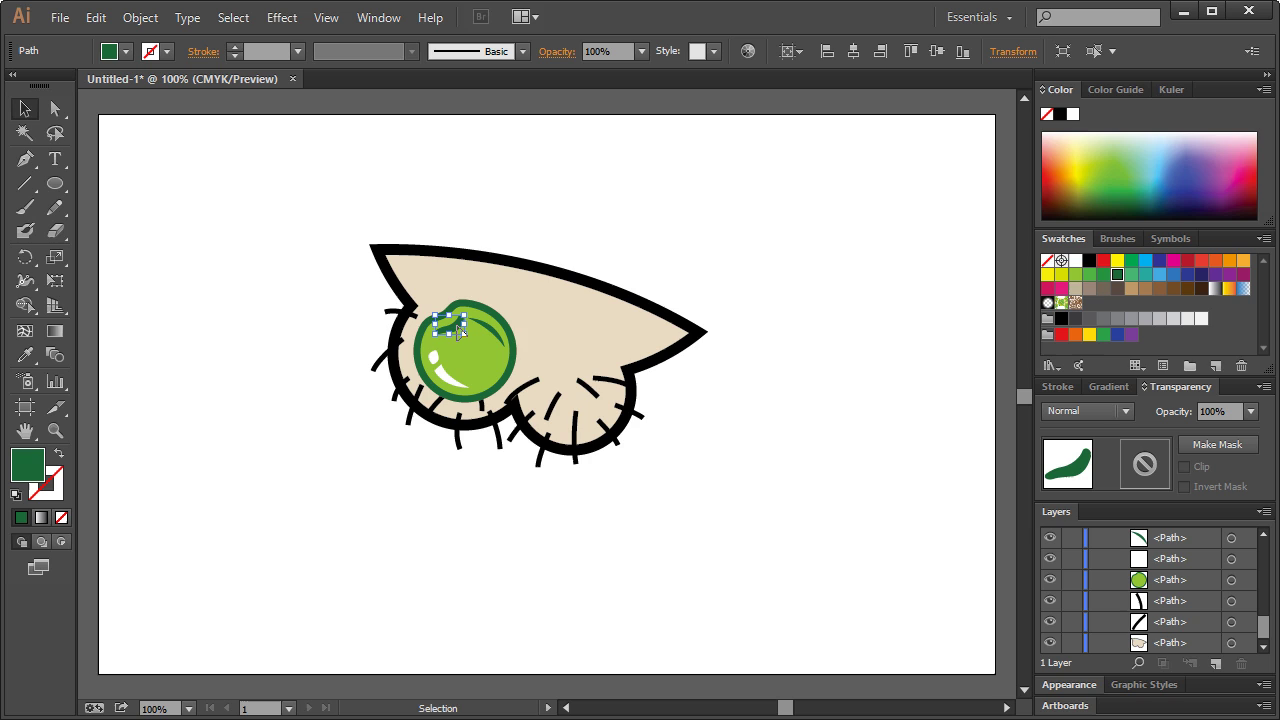
click(1075, 260)
click(570, 211)
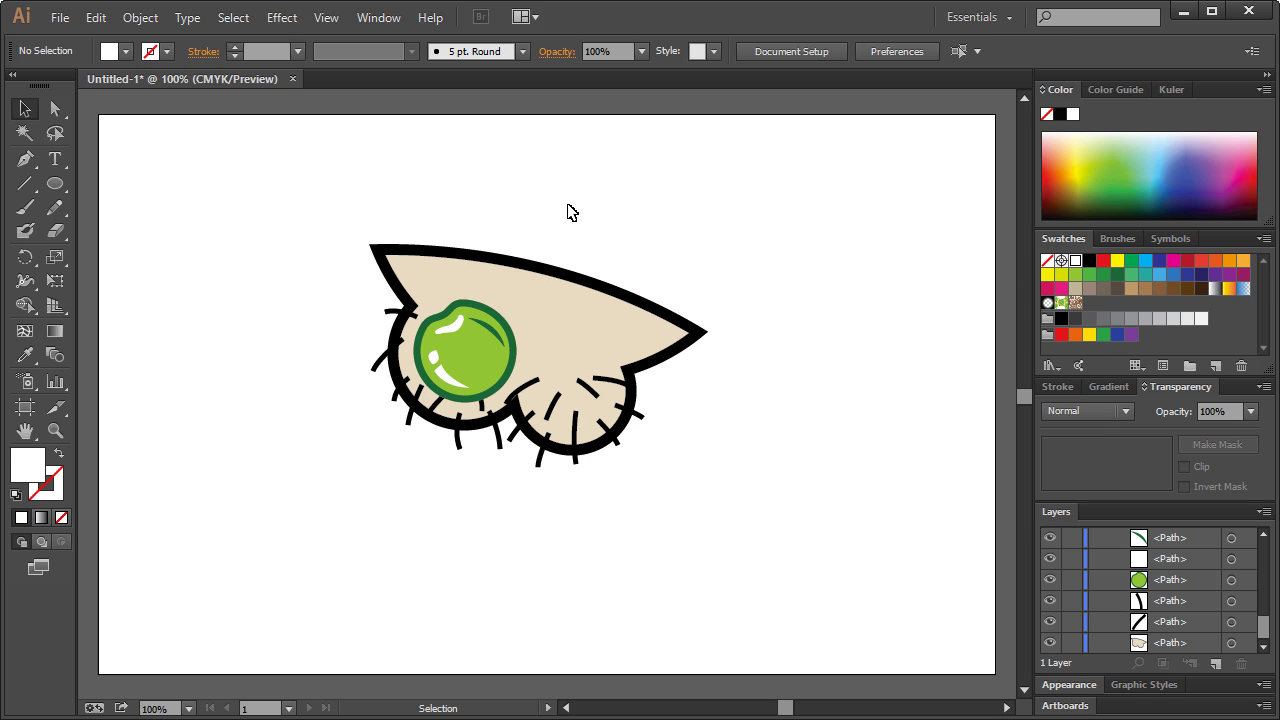
Rotate and move the dark-green shading arc to the pea's lower-right inside edge
click(506, 338)
drag(507, 356, 428, 378)
drag(495, 336, 494, 374)
click(612, 186)
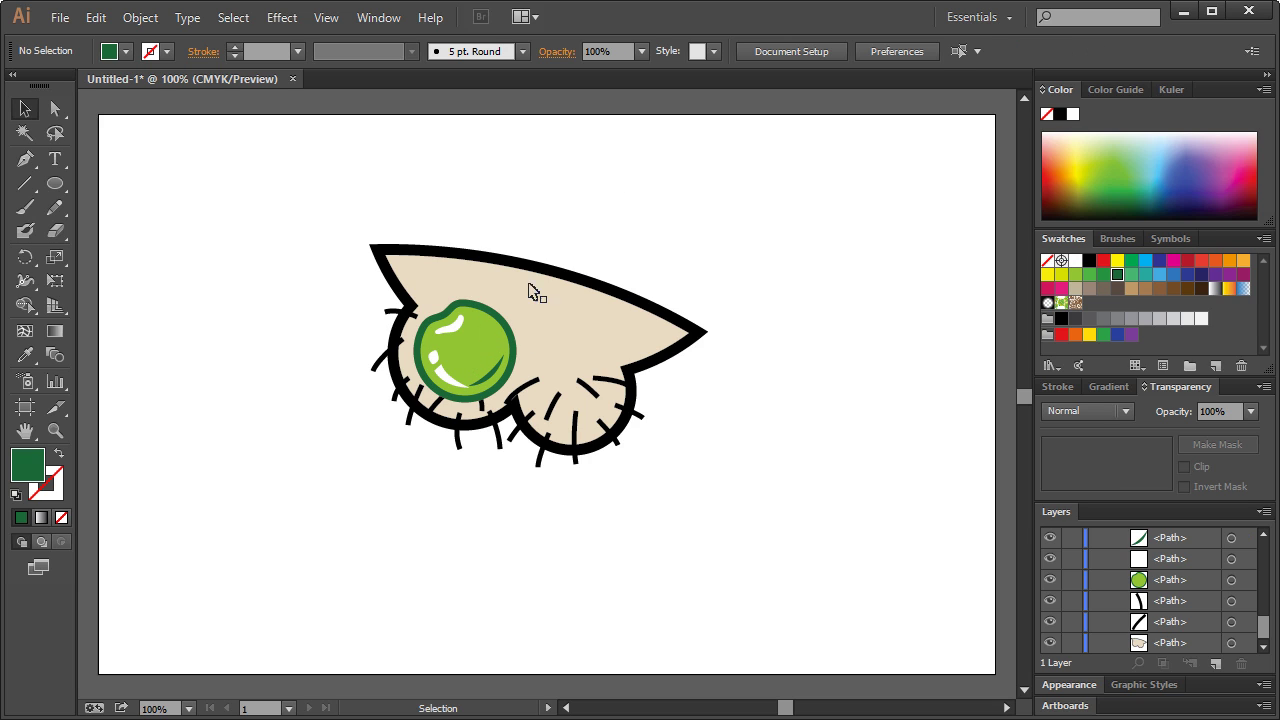
Bring the white highlight to the front above the shading arc
click(441, 376)
key(ctrl+shift+bracketright)
key(ctrl+shift+a)
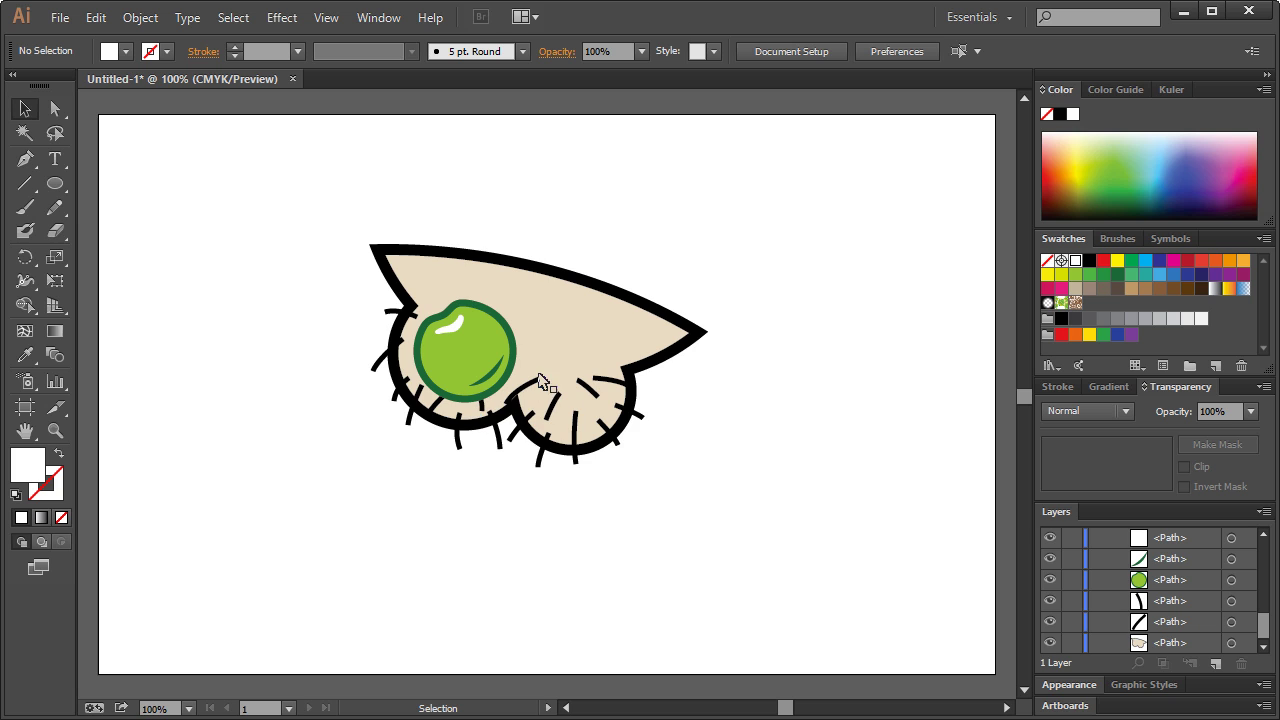
Zoom in and draw a thick curve under the pea, ending in the crease between the chin lobes
click(55, 430)
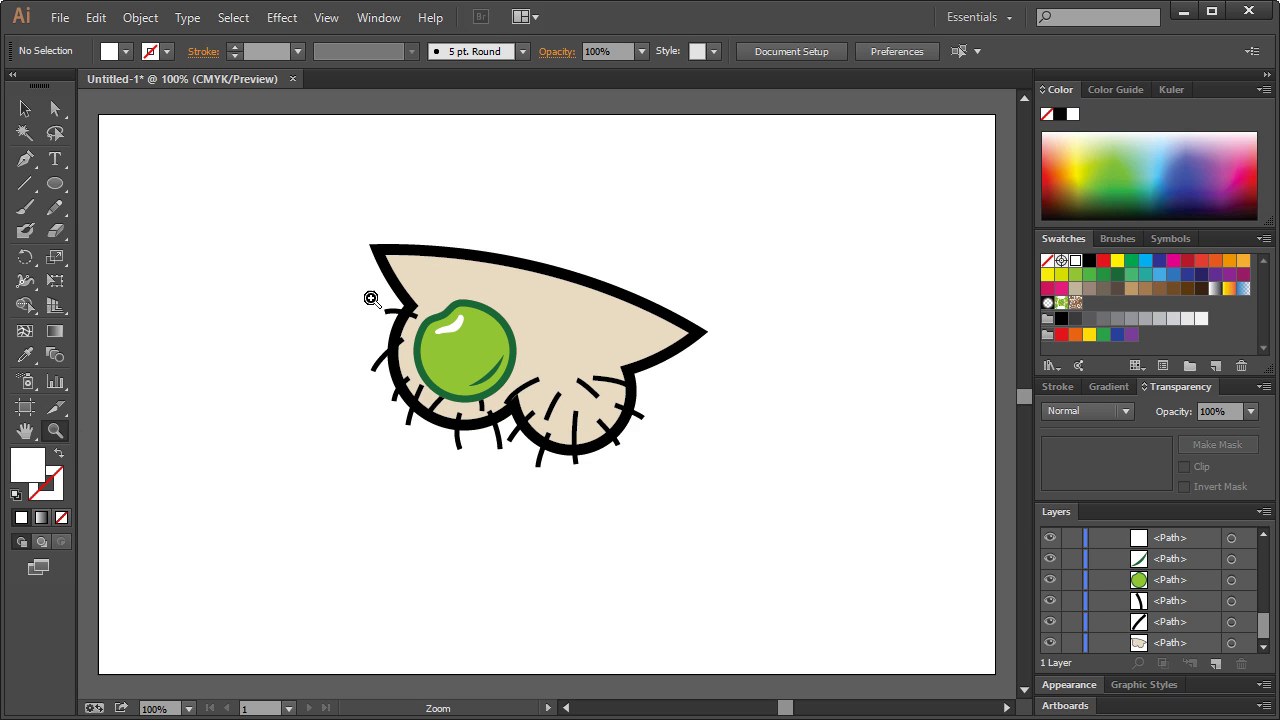
drag(372, 273, 640, 474)
click(25, 108)
click(529, 234)
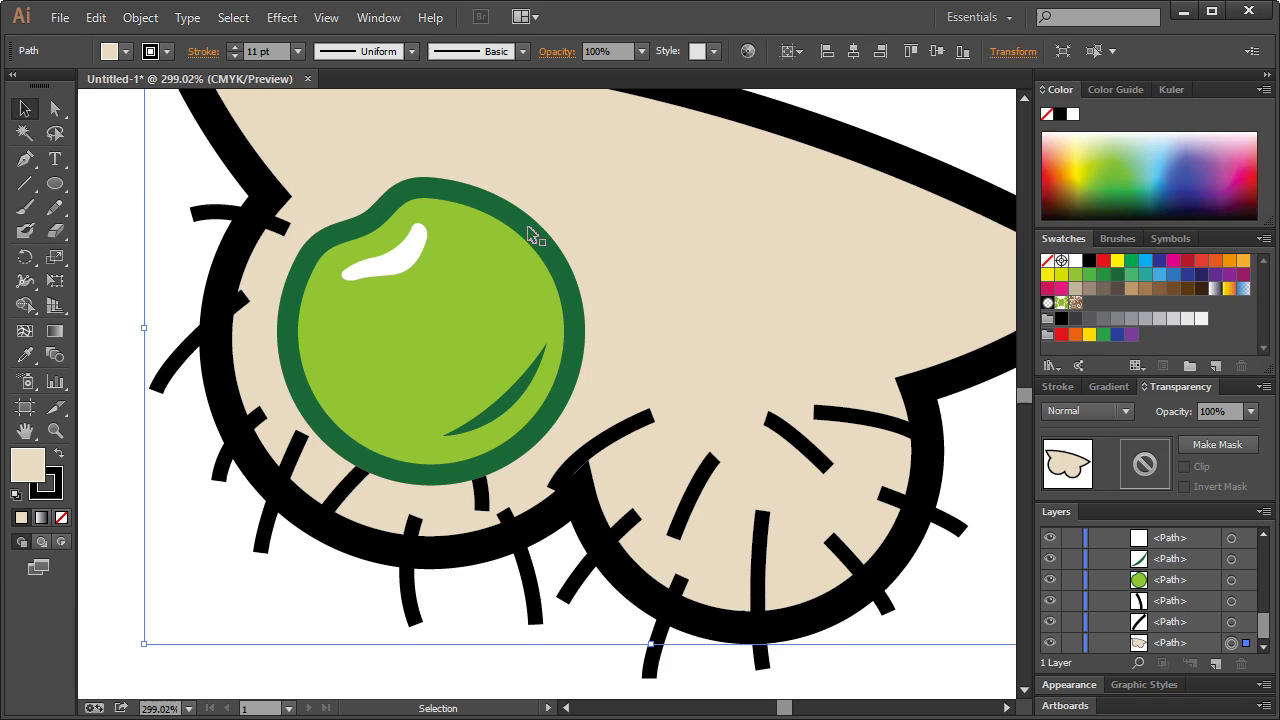
click(85, 160)
click(27, 160)
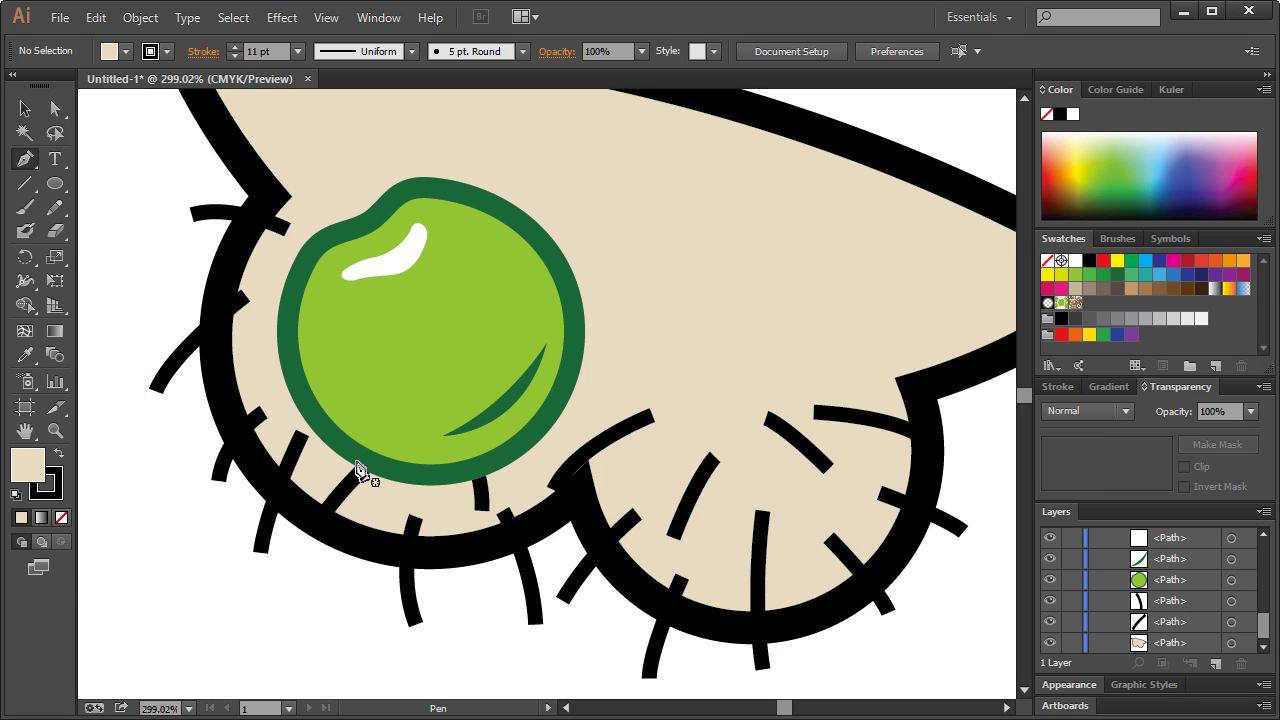
click(348, 463)
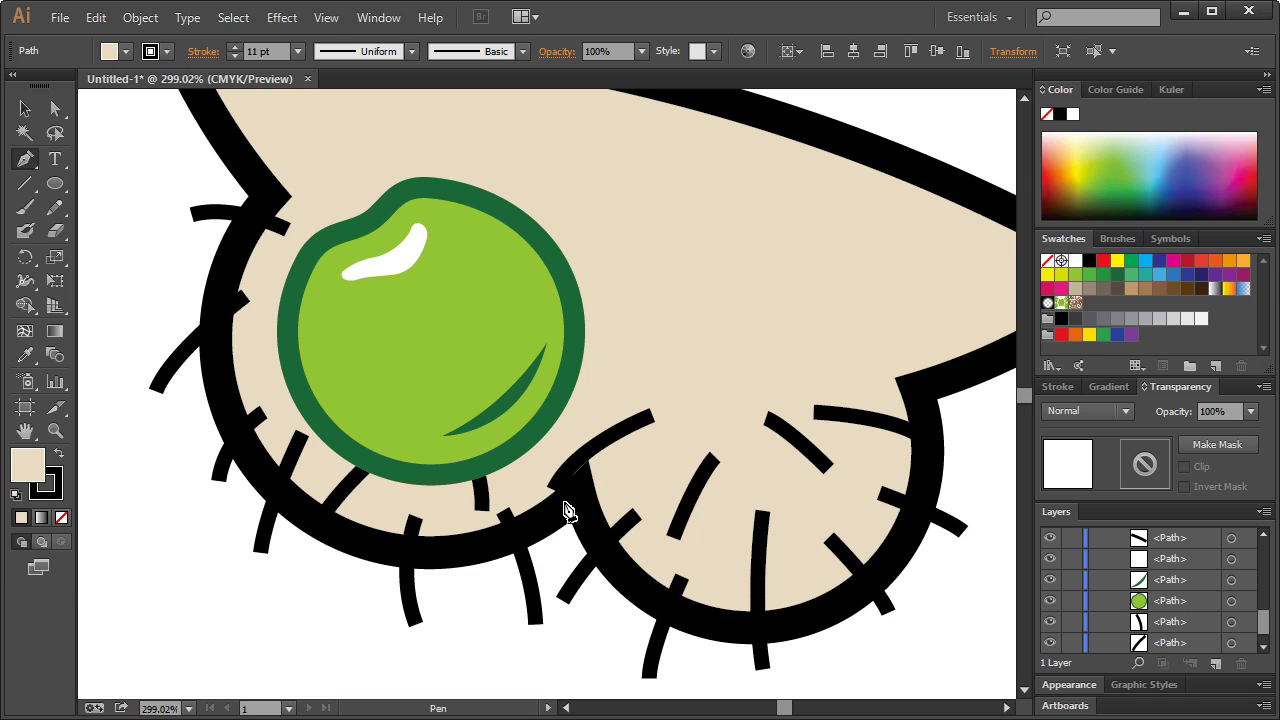
mouse_move(565, 503)
mouse_down()
mouse_move(663, 464)
mouse_move(677, 477)
mouse_up()
key(ctrl+z)
drag(598, 503, 760, 474)
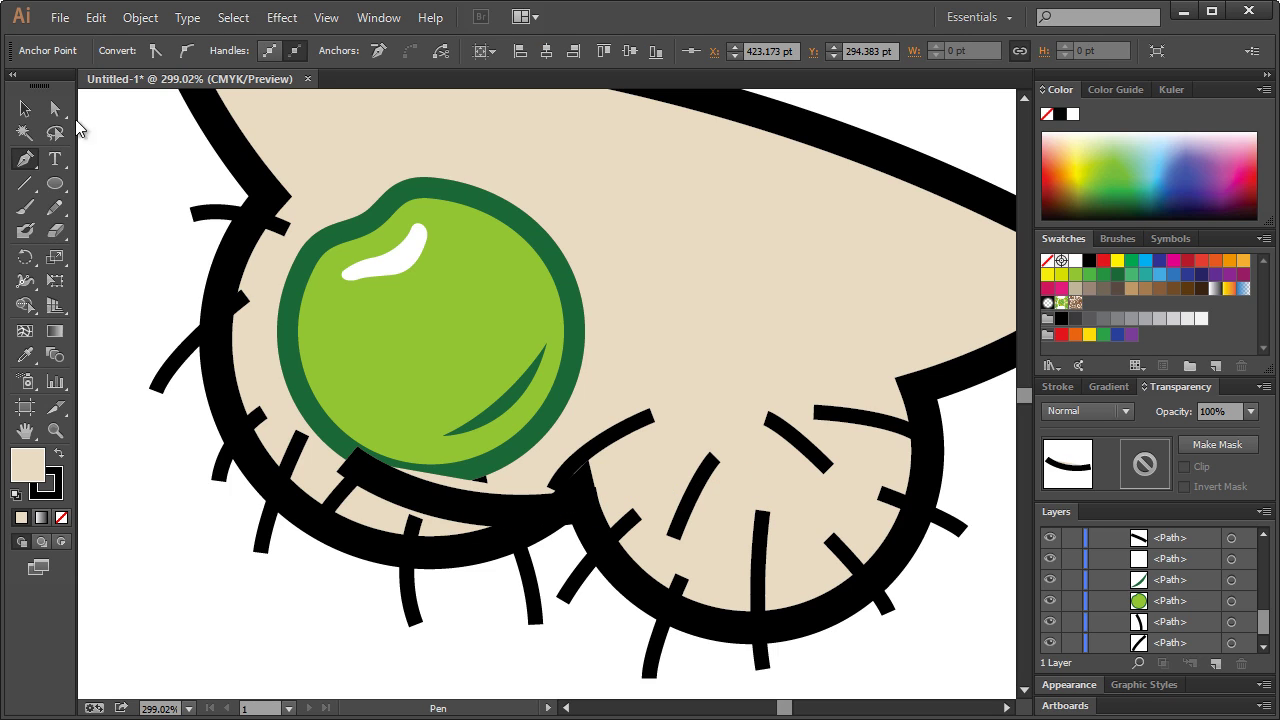
click(25, 108)
Give the new curve no stroke and a tan #b29c84 fill
click(447, 508)
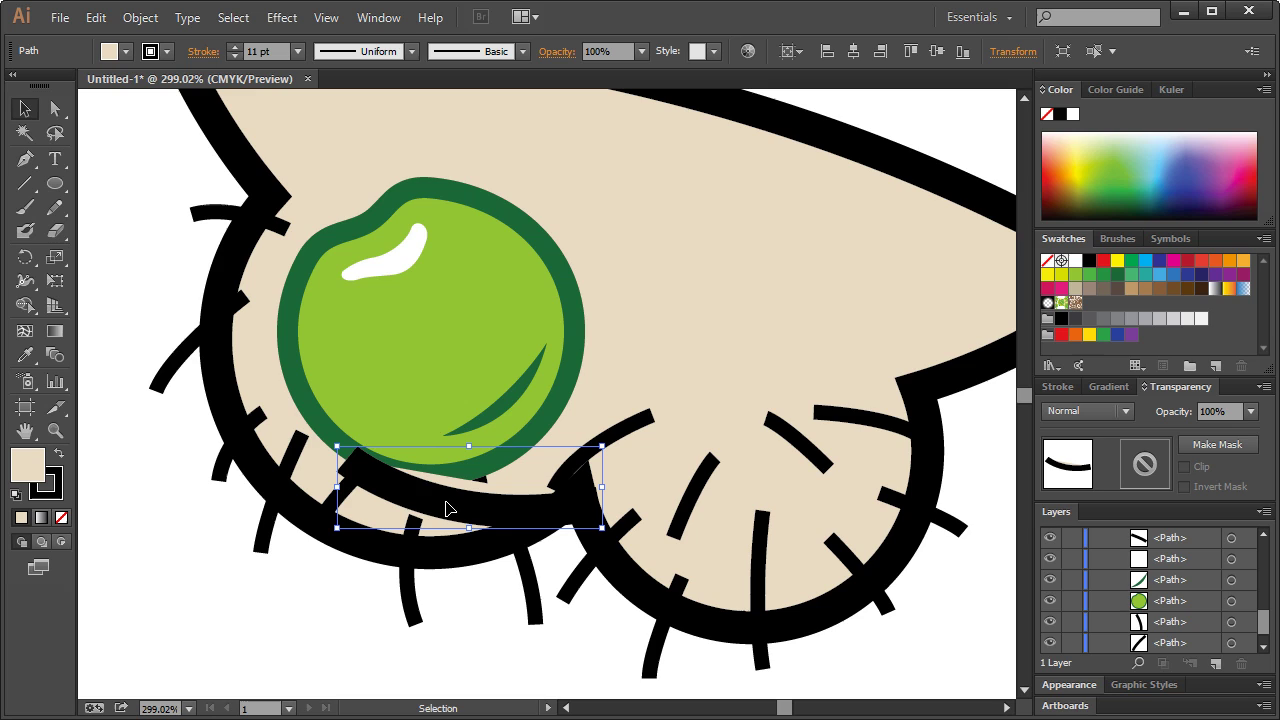
click(152, 51)
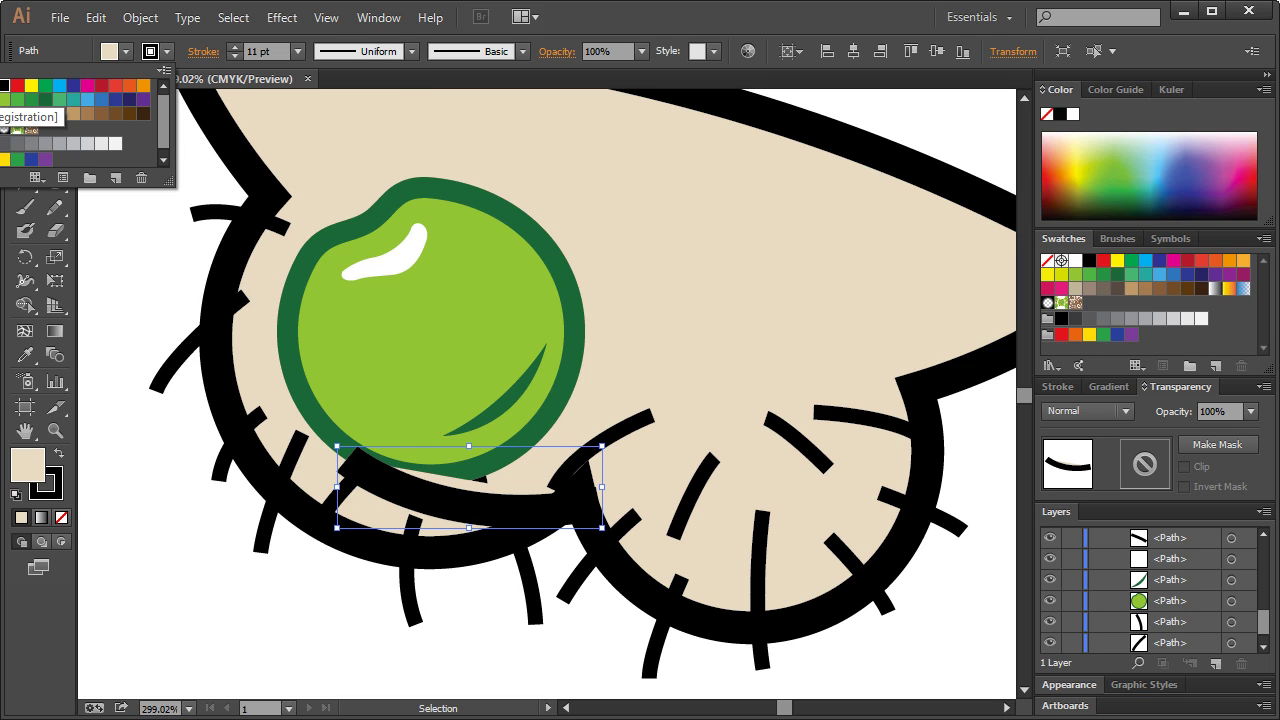
key(slash)
click(126, 51)
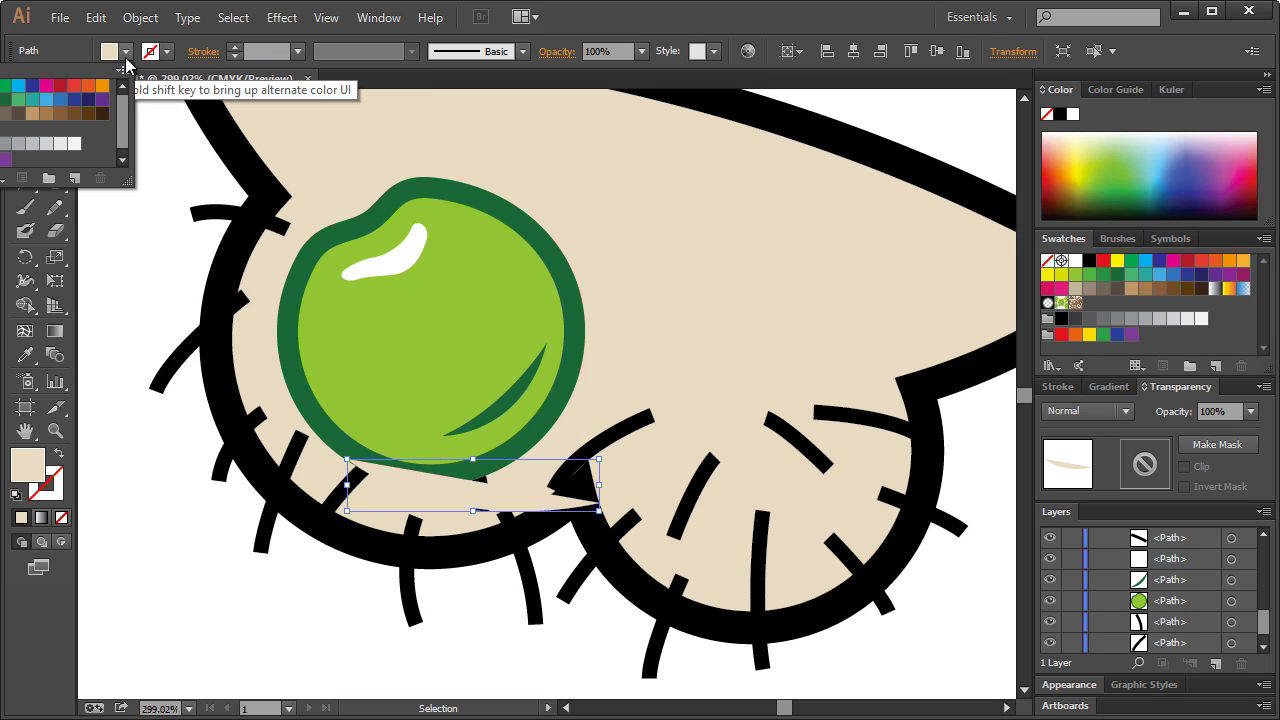
double_click(27, 464)
drag(800, 323, 807, 376)
click(1216, 308)
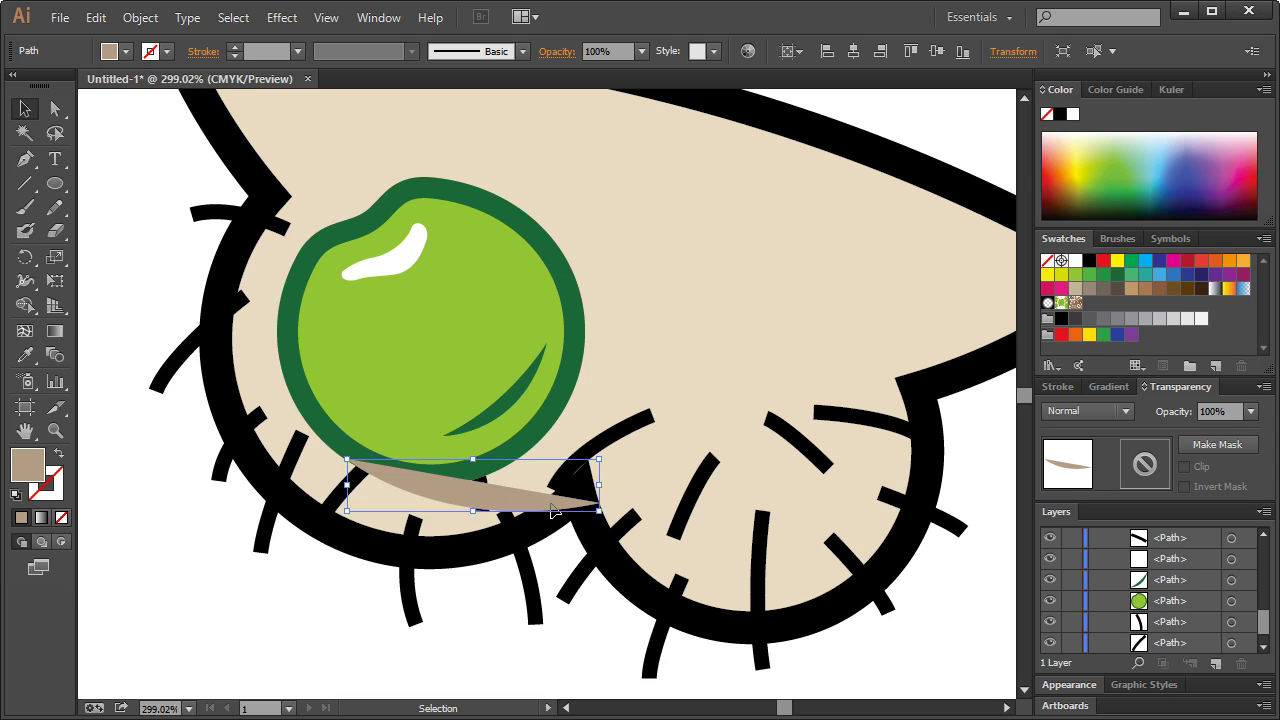
Reshape the tan fill into a closed shadow shape wrapping the pea's lower right side
click(55, 108)
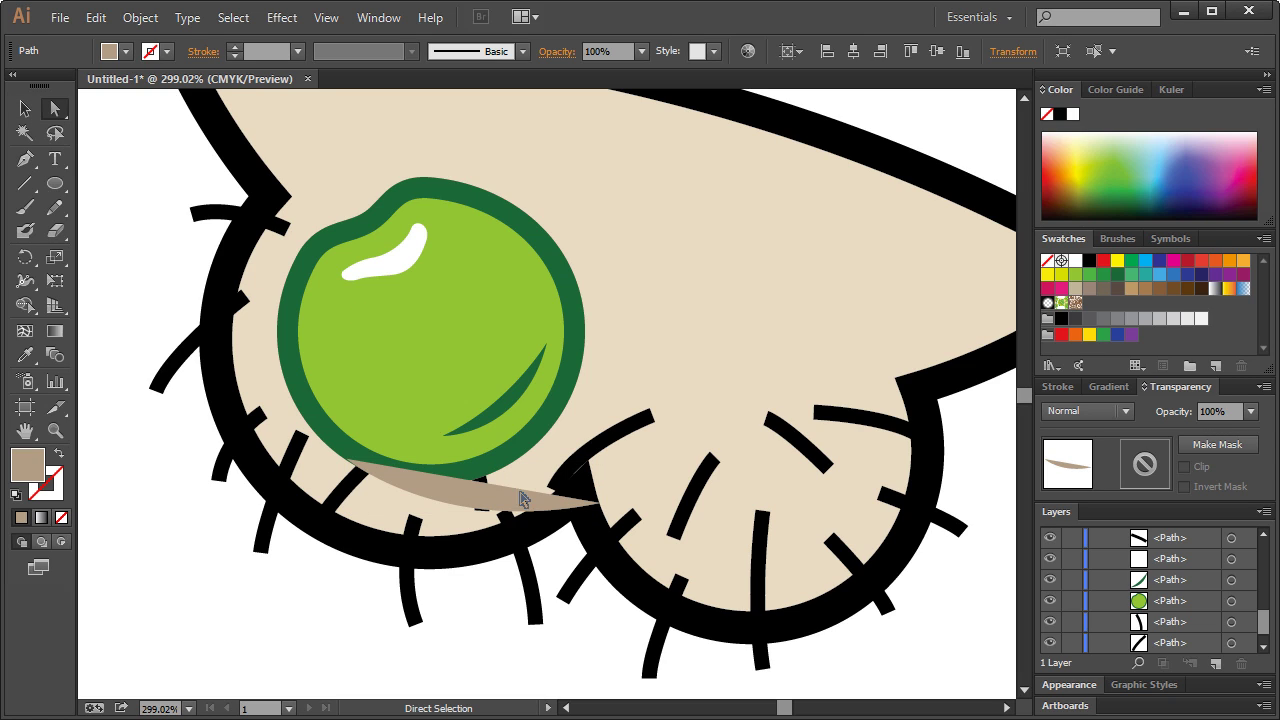
click(596, 510)
drag(603, 512, 524, 503)
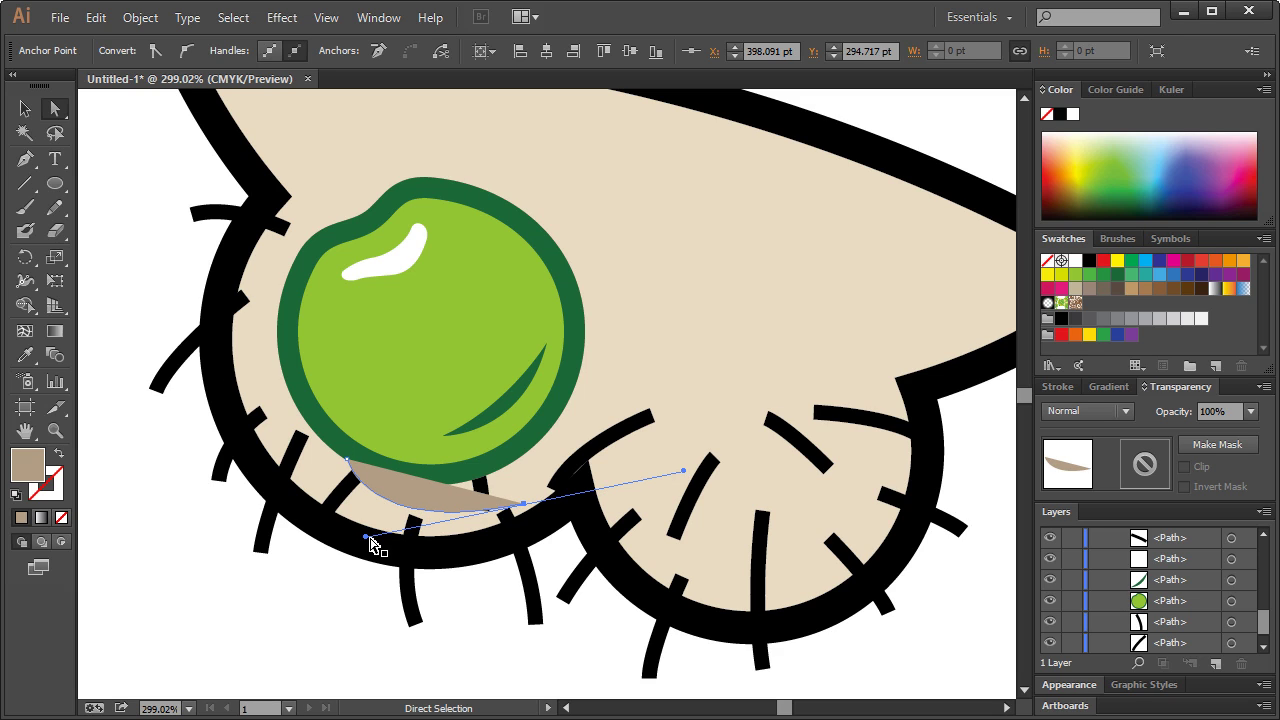
drag(368, 537, 414, 527)
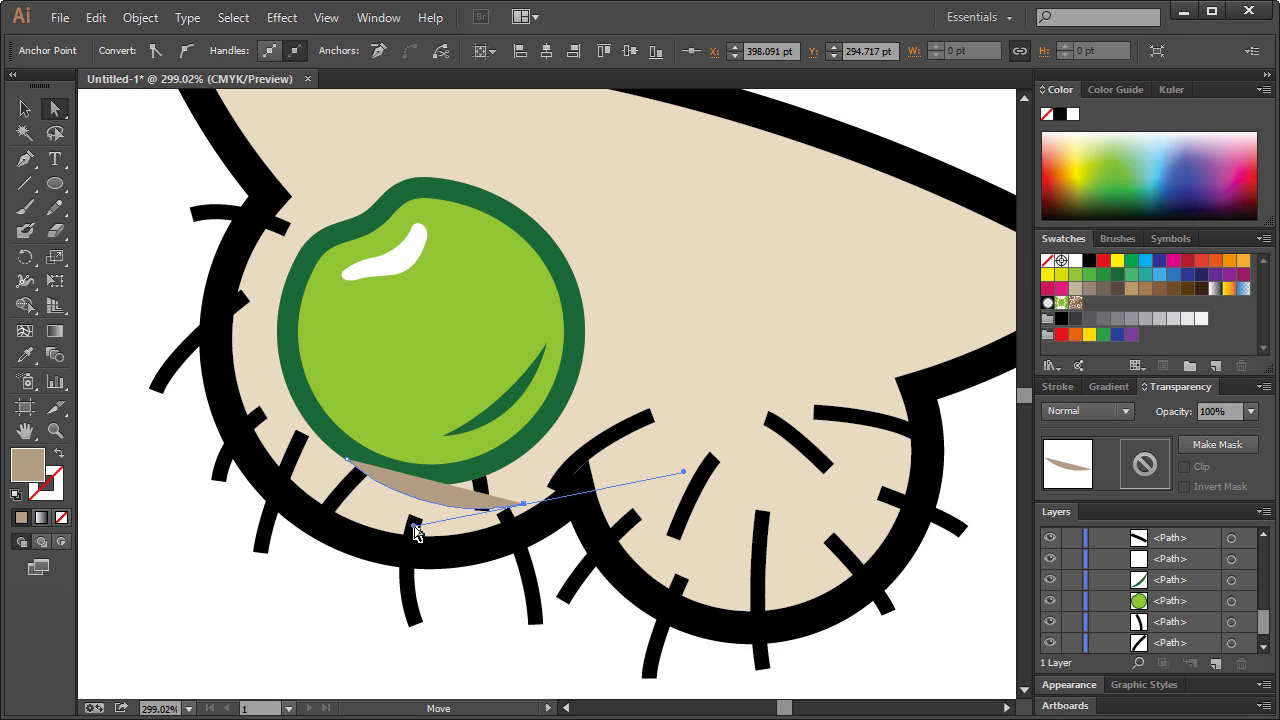
click(26, 160)
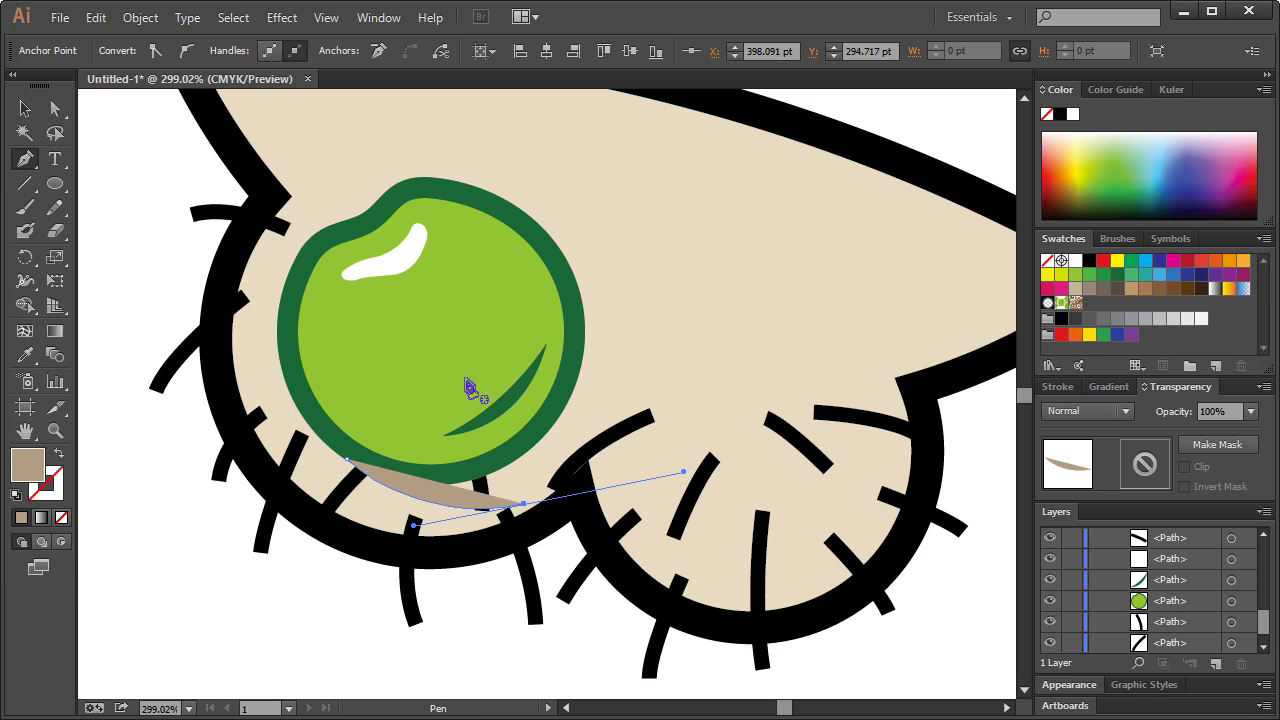
click(526, 505)
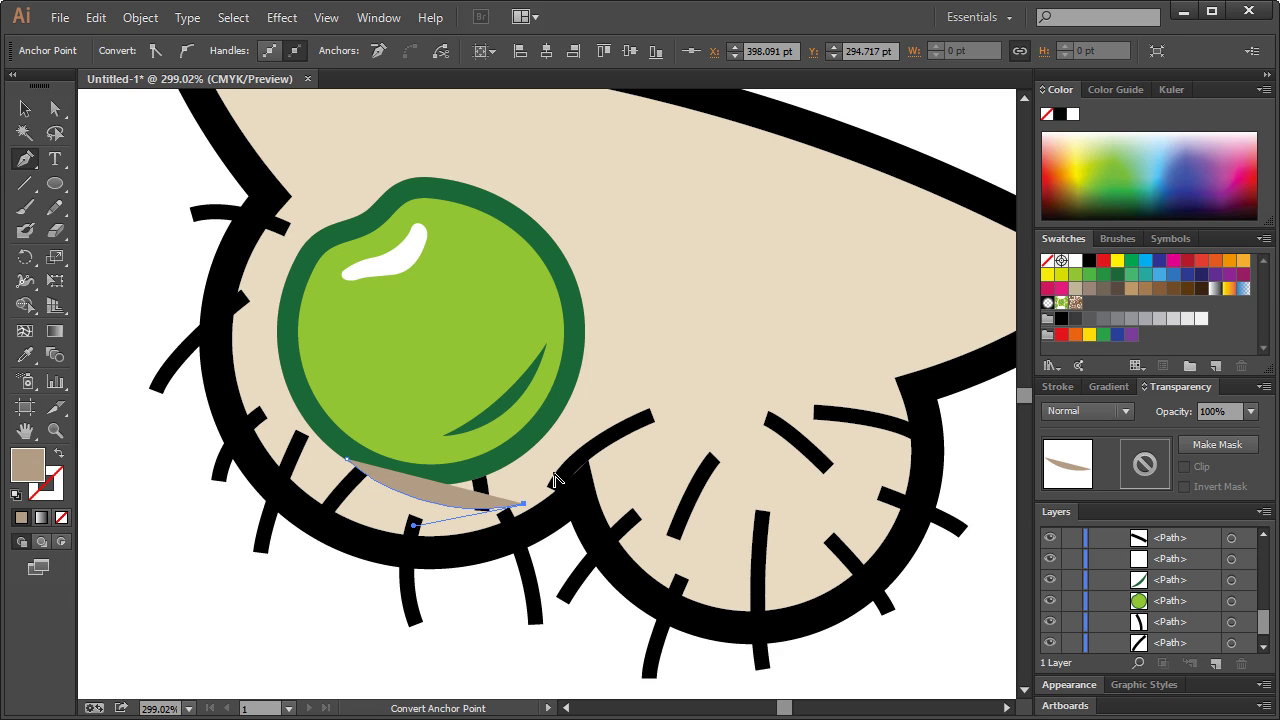
drag(599, 434, 610, 412)
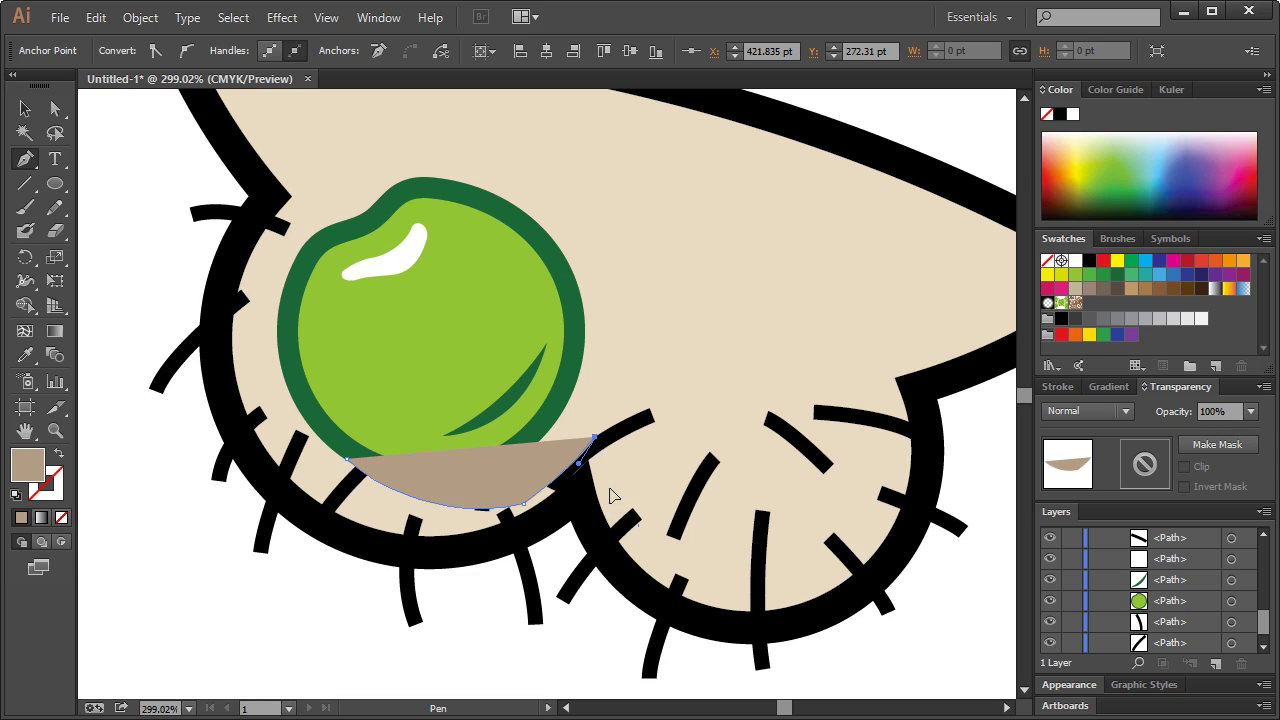
drag(578, 463, 609, 488)
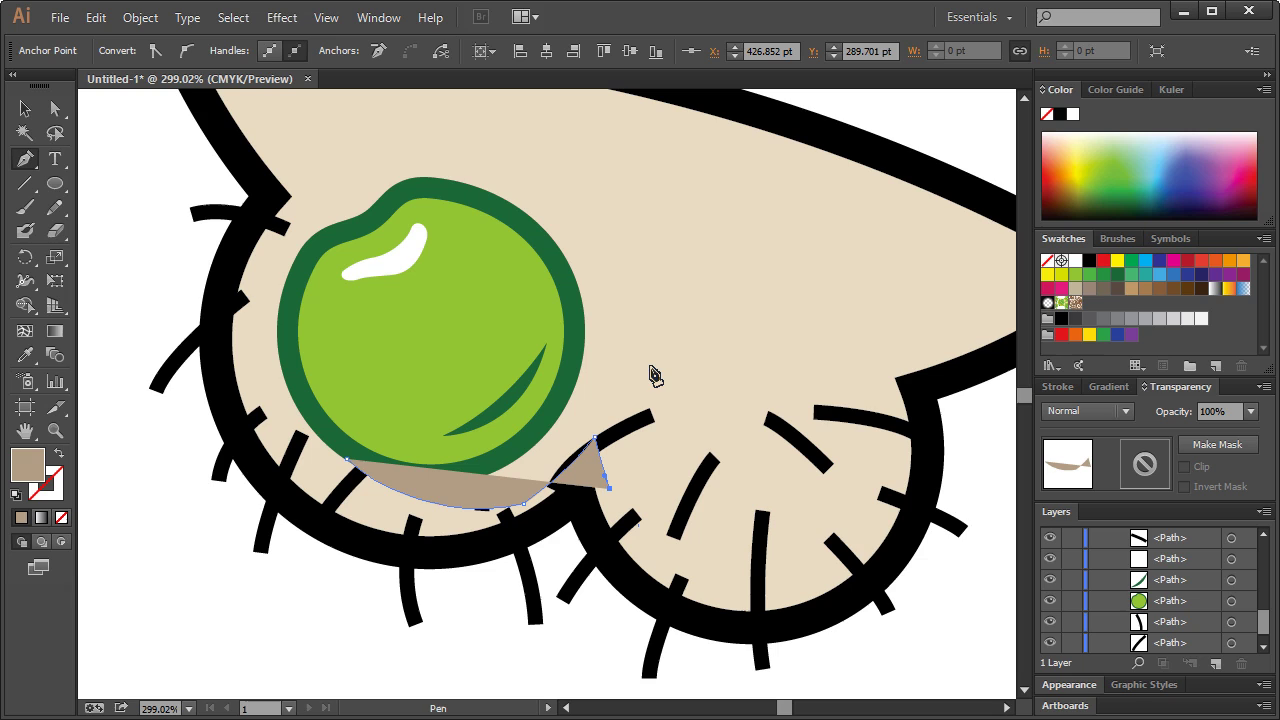
drag(651, 363, 641, 287)
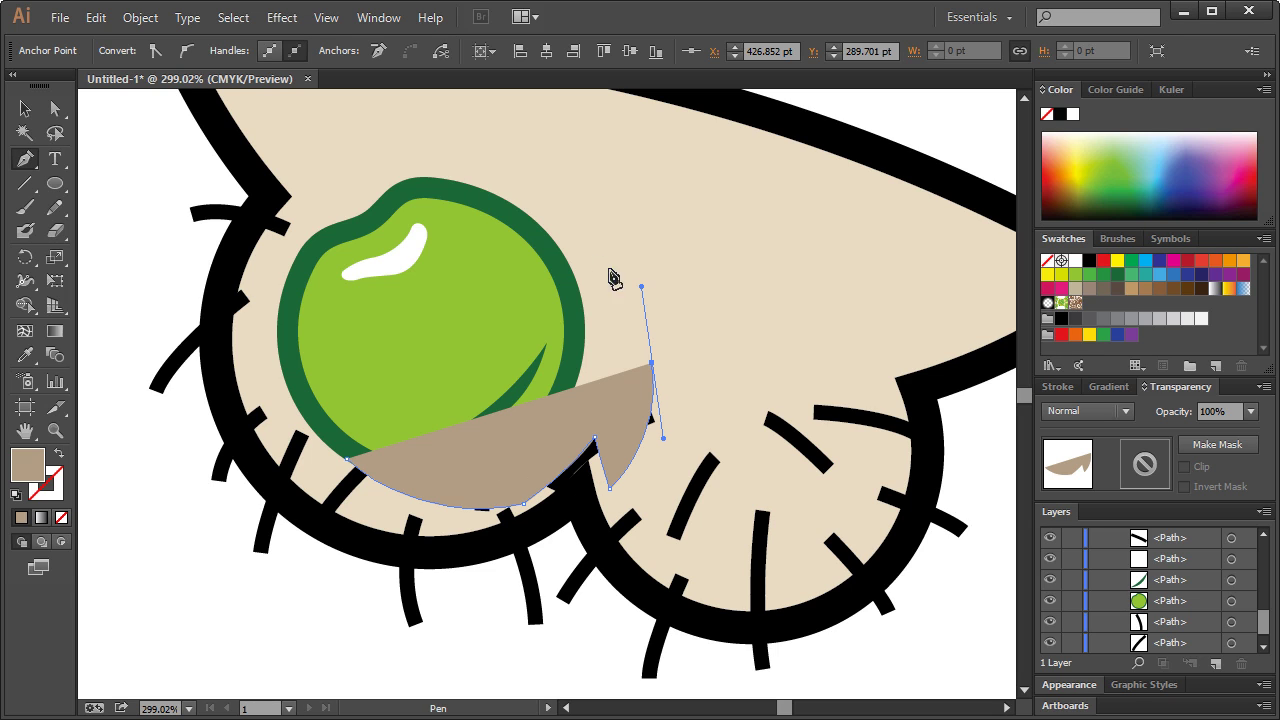
click(521, 211)
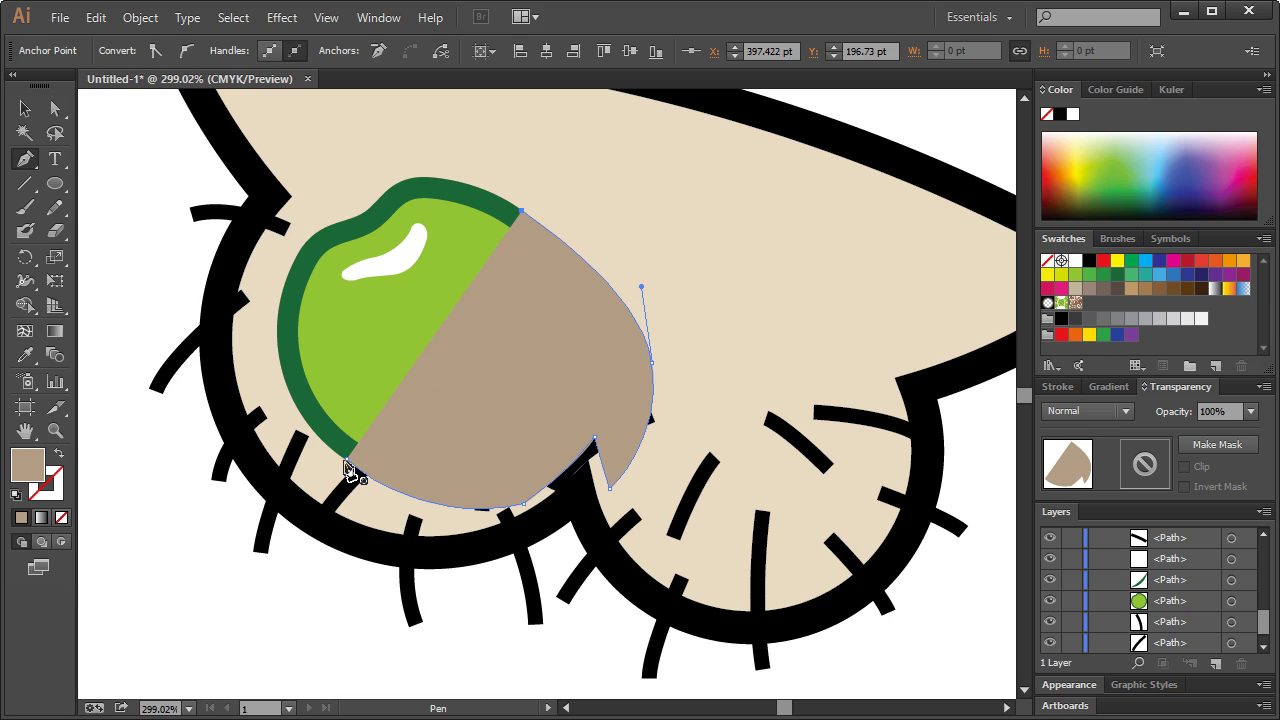
click(346, 463)
click(24, 108)
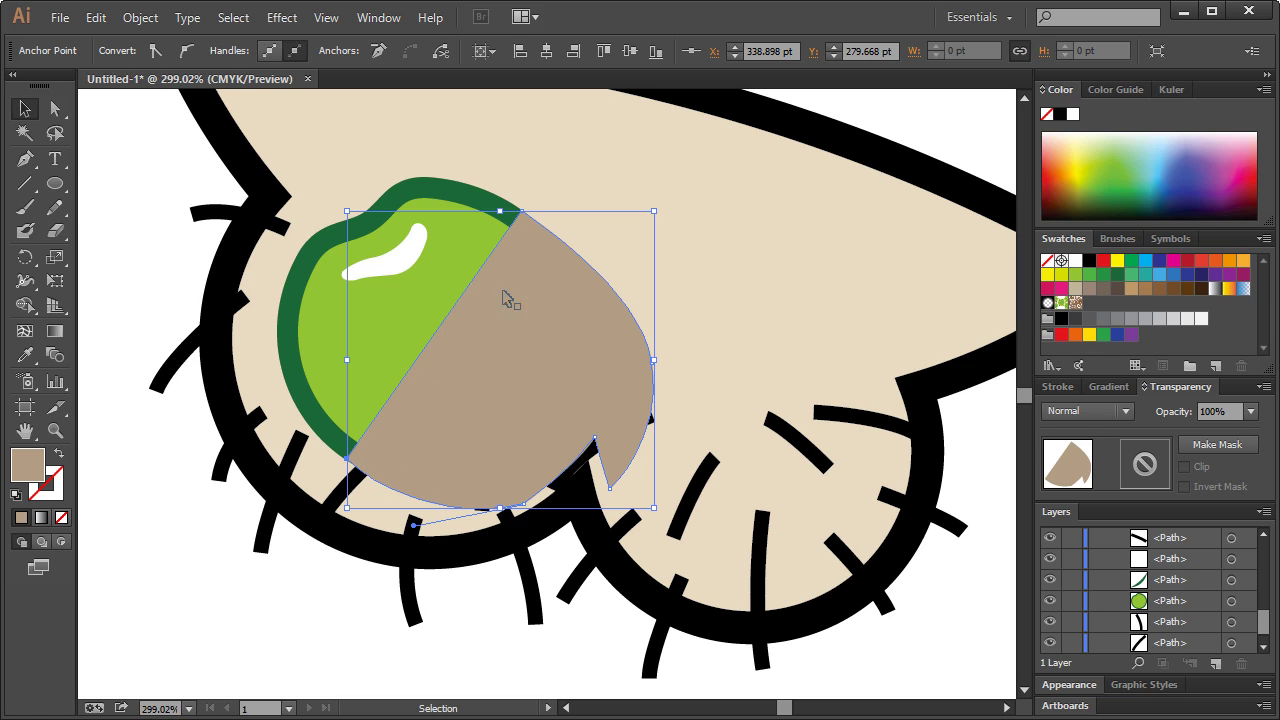
Move the tan shadow below the pea in the Layers panel and view the whole artboard
scroll(1165, 600, up, 5)
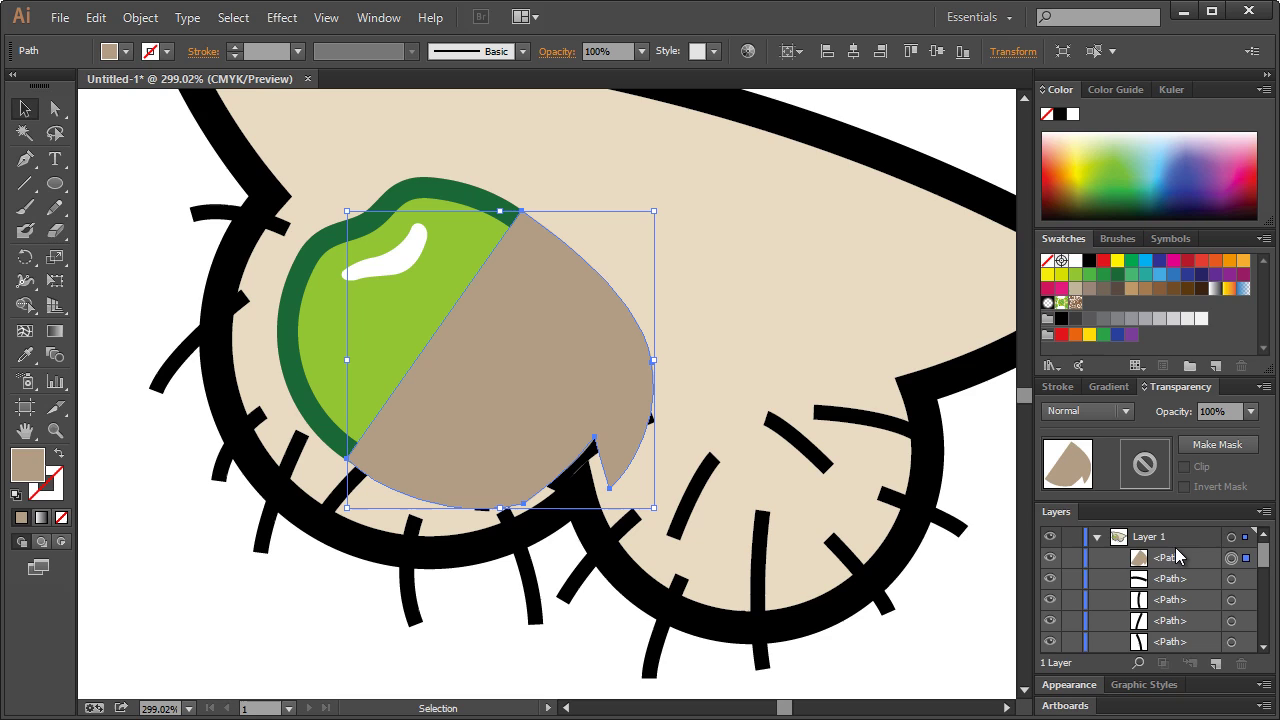
drag(1177, 557, 1105, 628)
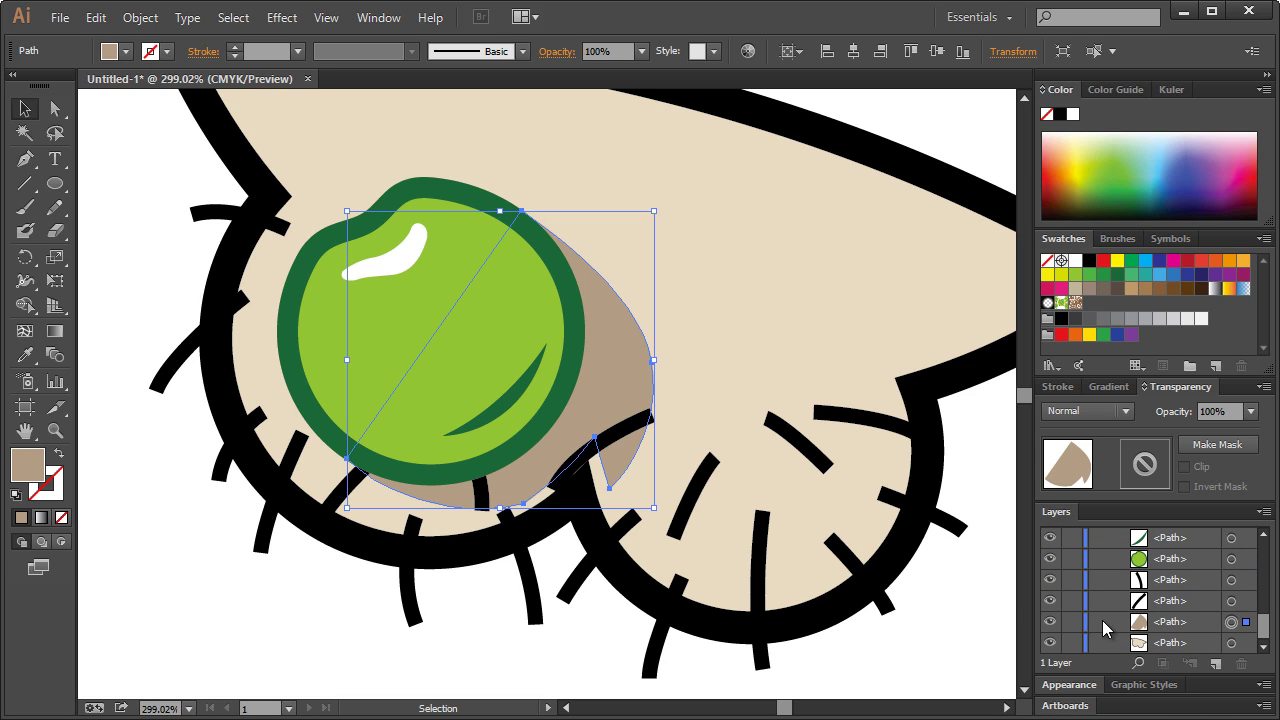
click(134, 177)
key(ctrl+1)
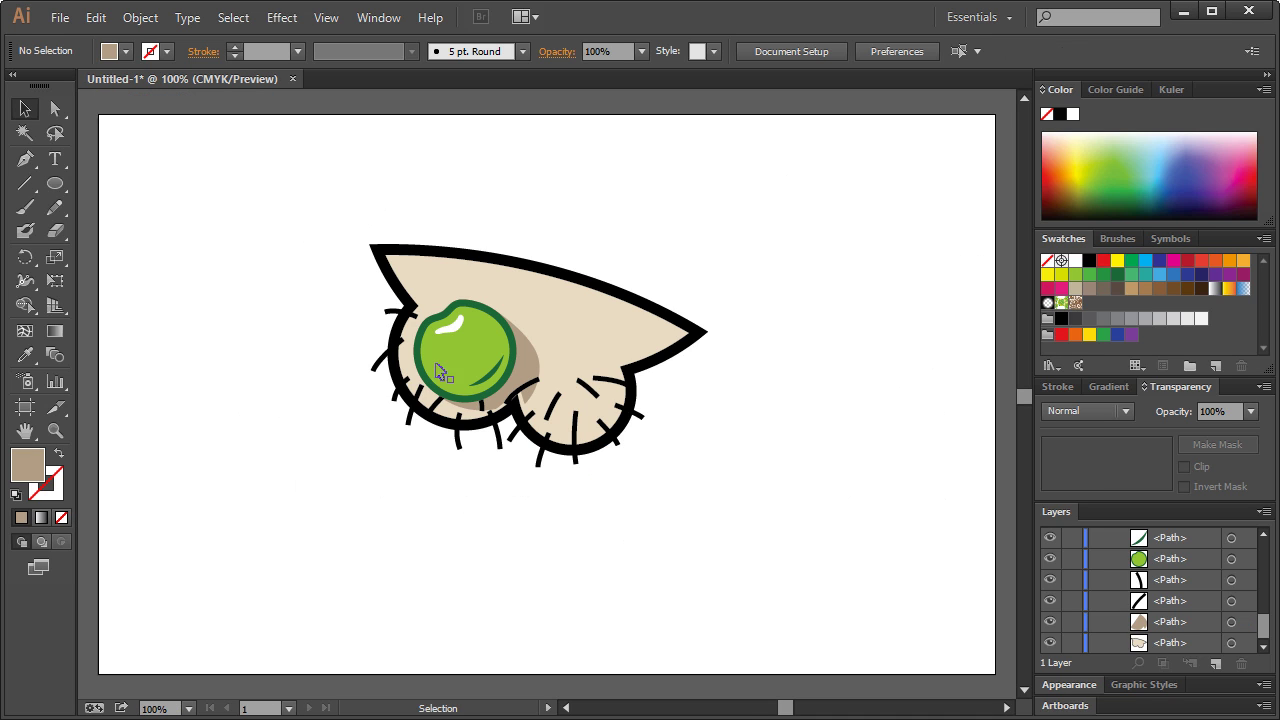
Zoom in to inspect the pea's tan shadow, then zoom over the chin's right lower lobe
click(490, 398)
click(246, 303)
click(55, 430)
mouse_move(355, 253)
mouse_down()
mouse_move(586, 382)
mouse_move(607, 443)
mouse_up()
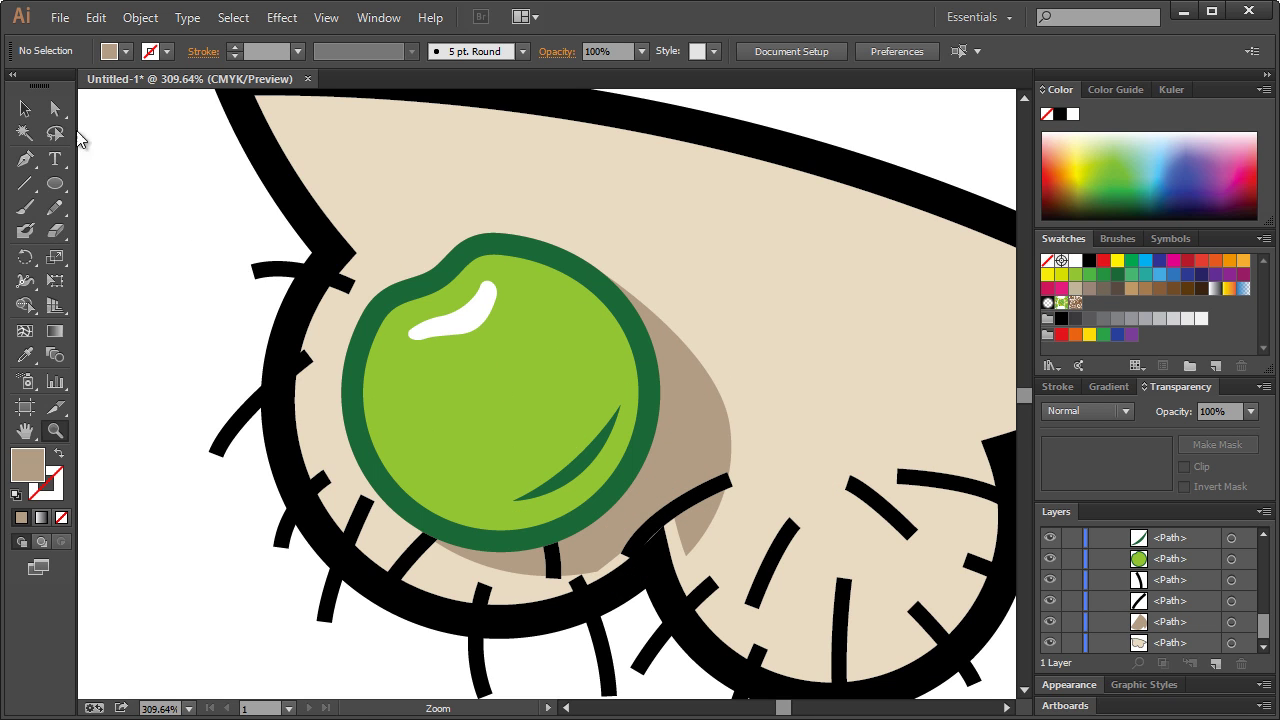
click(24, 108)
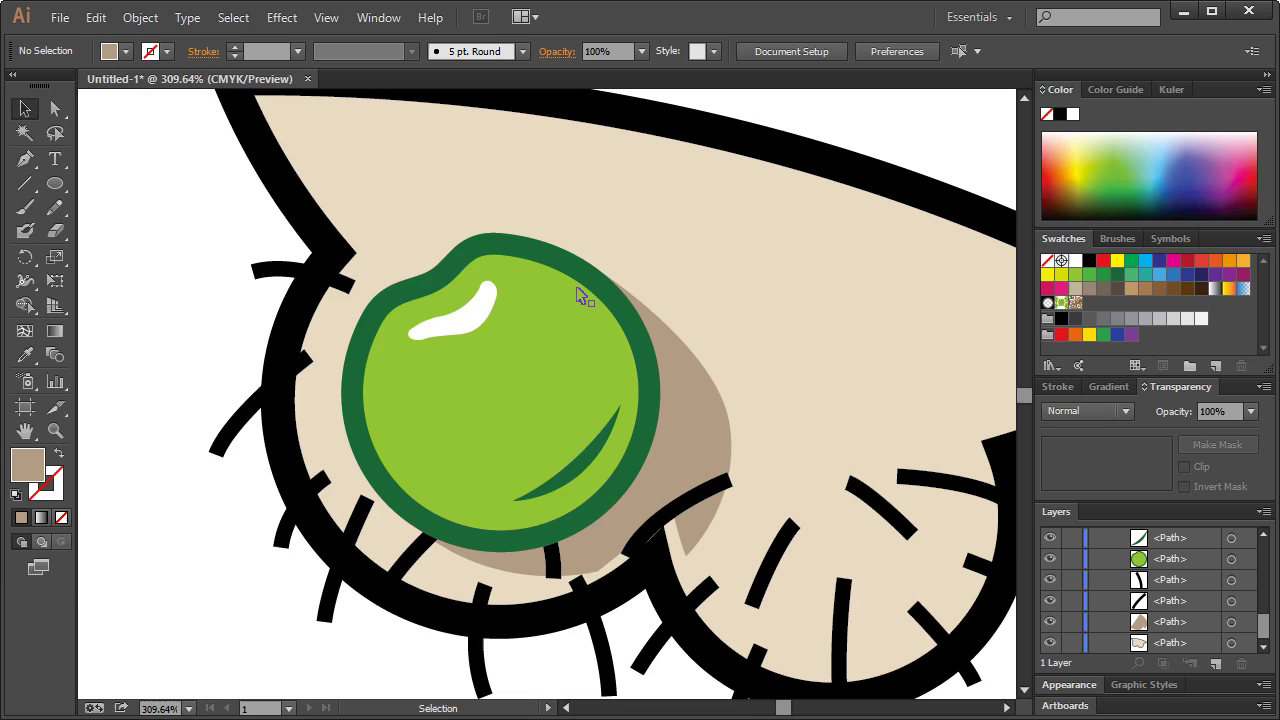
key(ctrl+1)
click(55, 431)
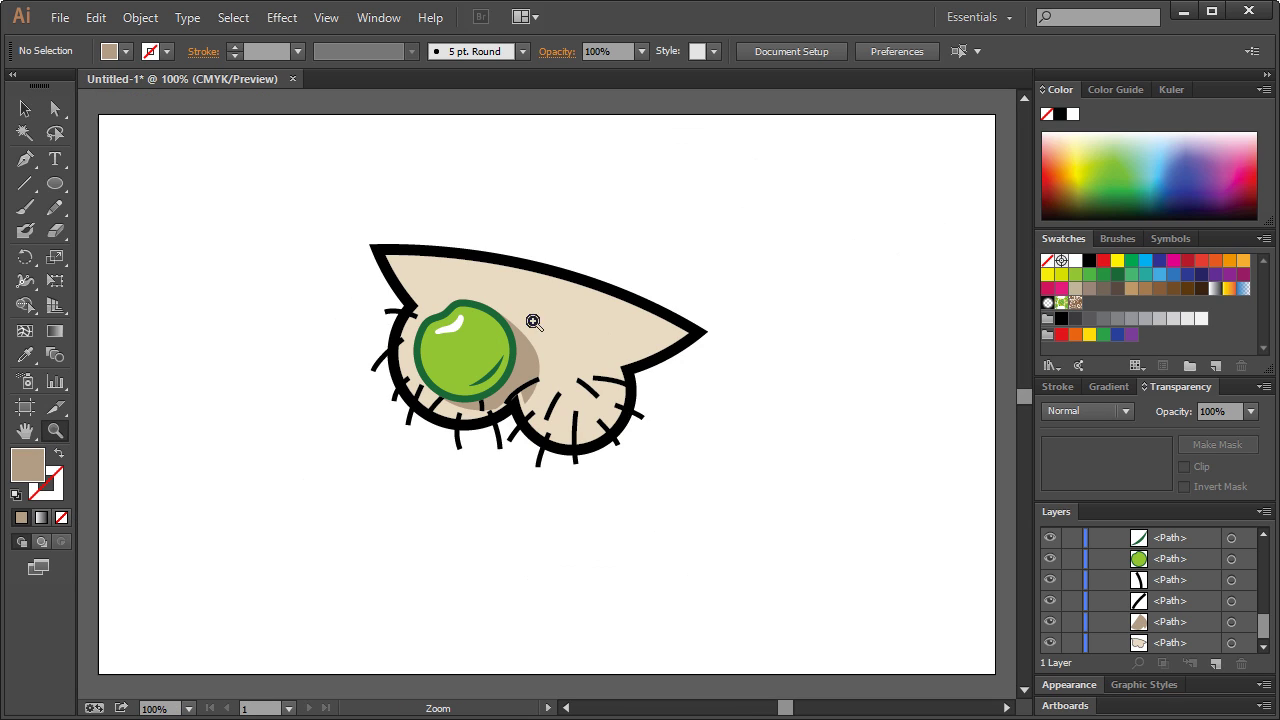
mouse_move(394, 282)
mouse_down()
mouse_move(660, 363)
mouse_move(742, 472)
mouse_up()
Draw a crescent shape with the Pen tool inside the chin's right lower lobe
click(24, 159)
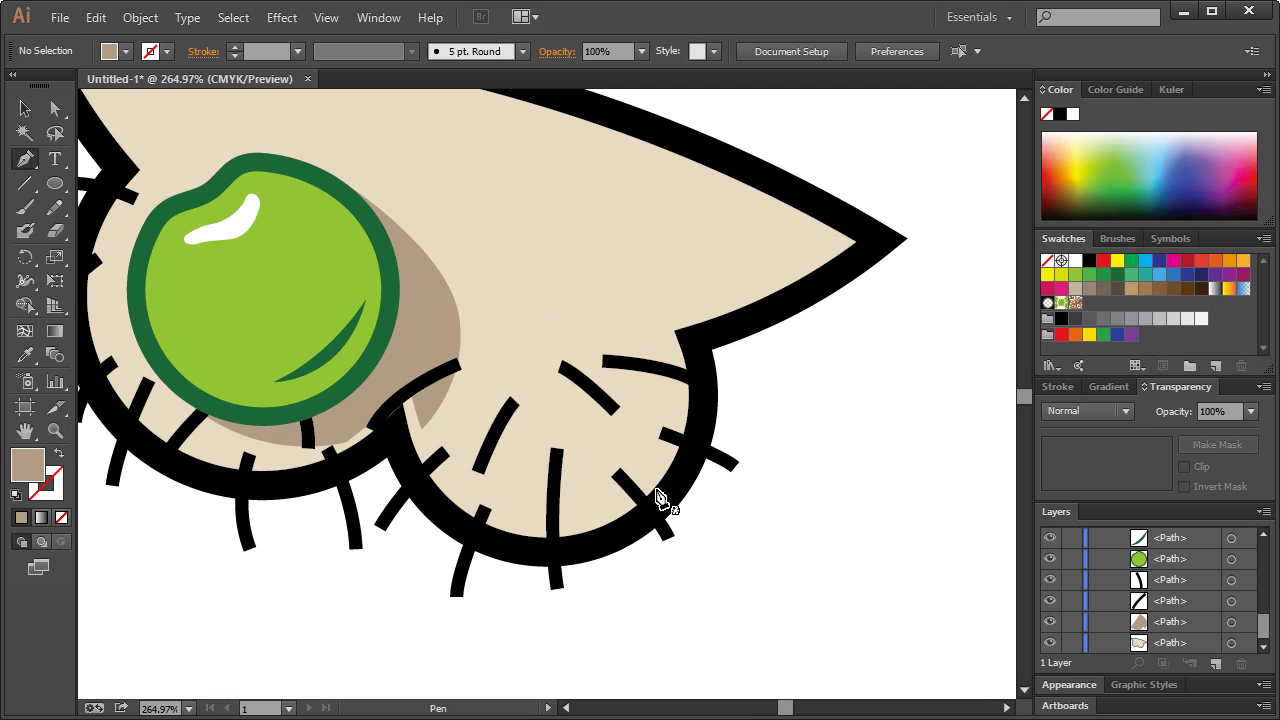
click(526, 513)
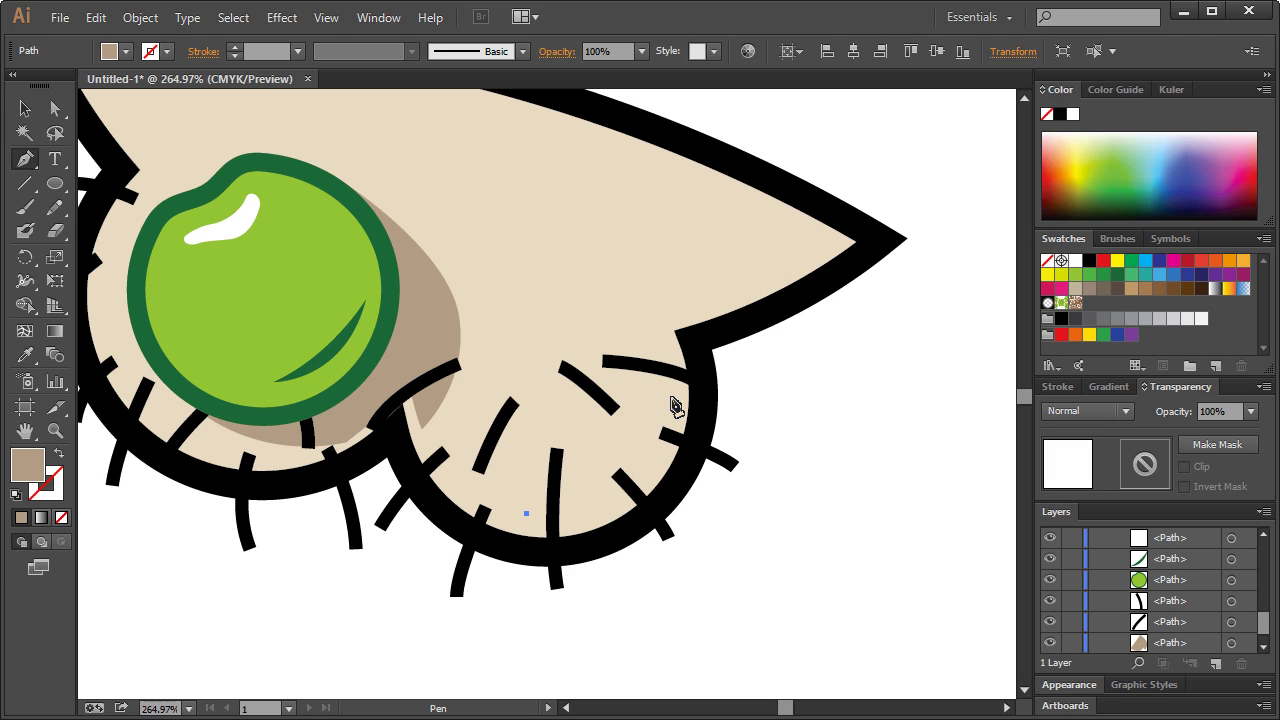
drag(663, 401, 679, 281)
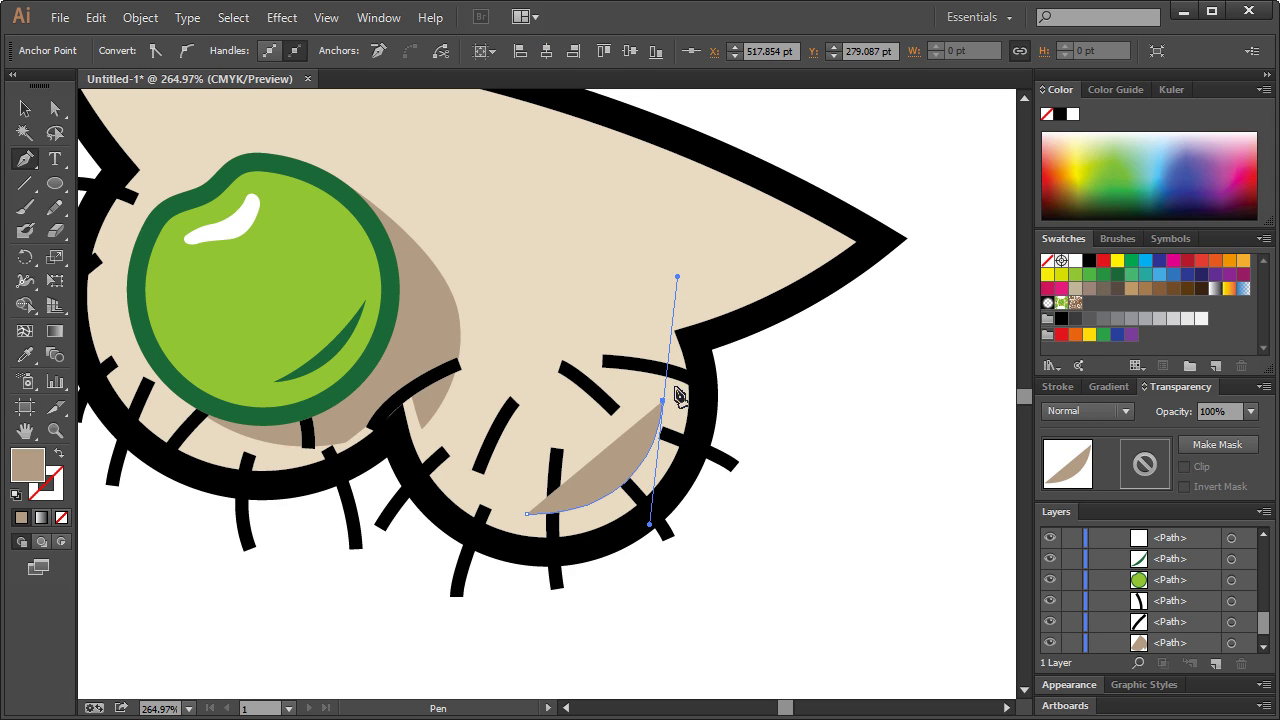
click(663, 399)
drag(665, 378, 631, 443)
drag(580, 487, 510, 503)
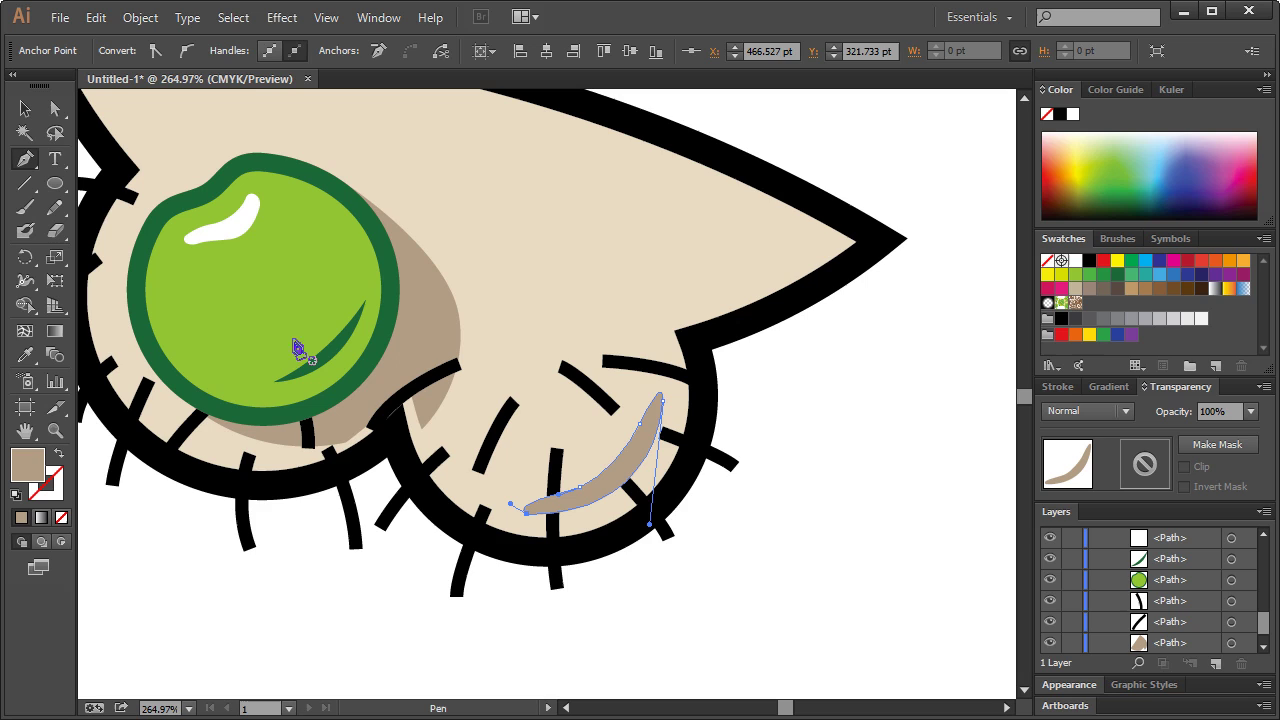
Nudge the tan crescent into place and move its layer below the stubble strokes
click(25, 108)
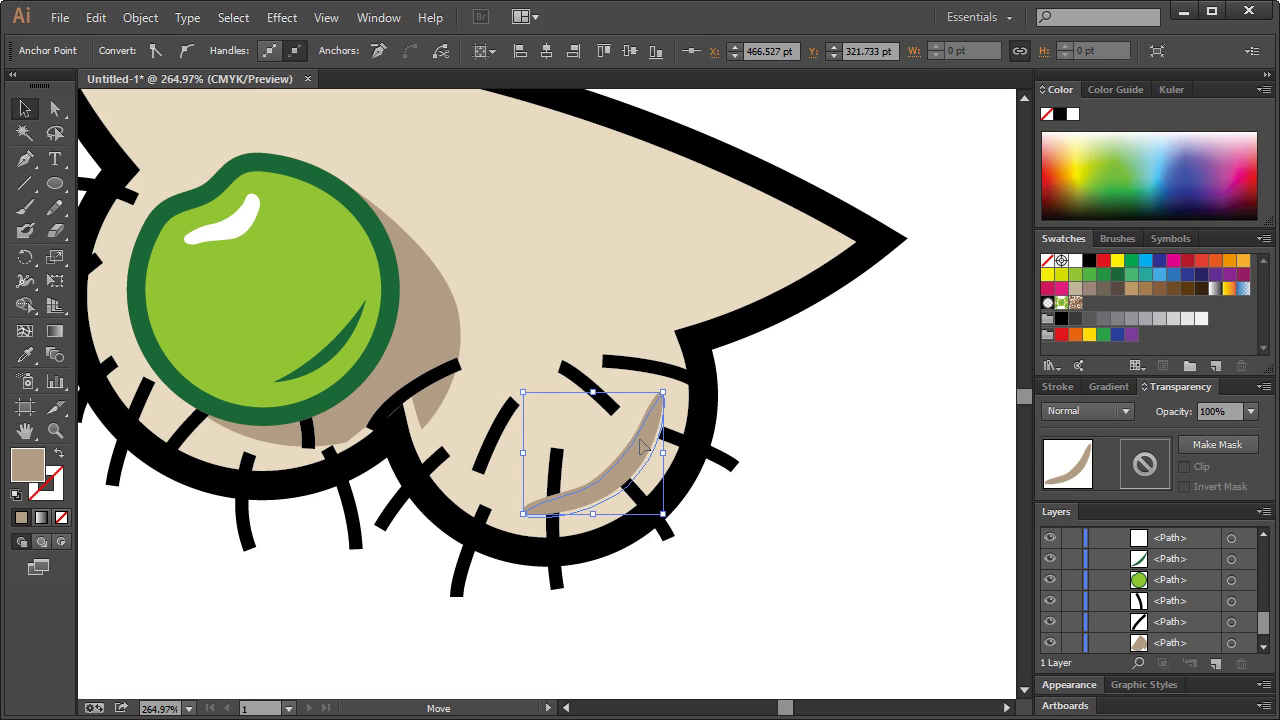
drag(640, 443, 643, 447)
scroll(1210, 590, up, 5)
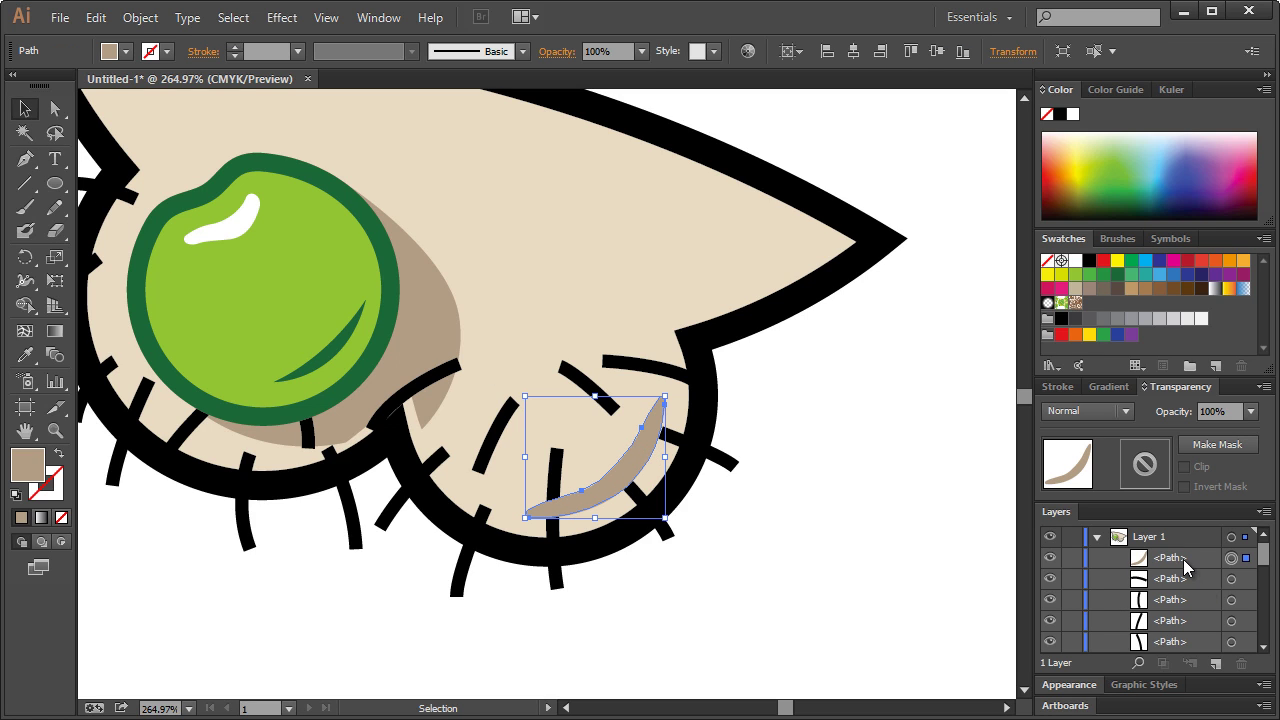
drag(1183, 559, 1163, 614)
click(812, 595)
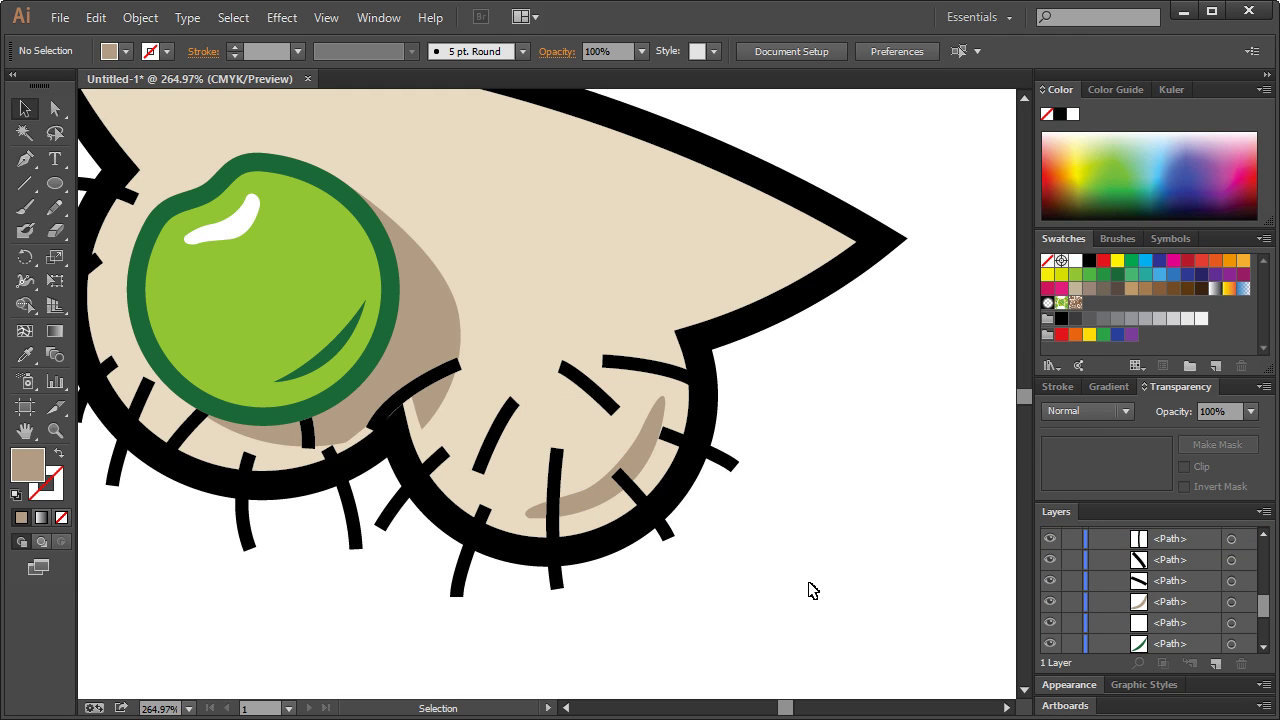
key(ctrl+1)
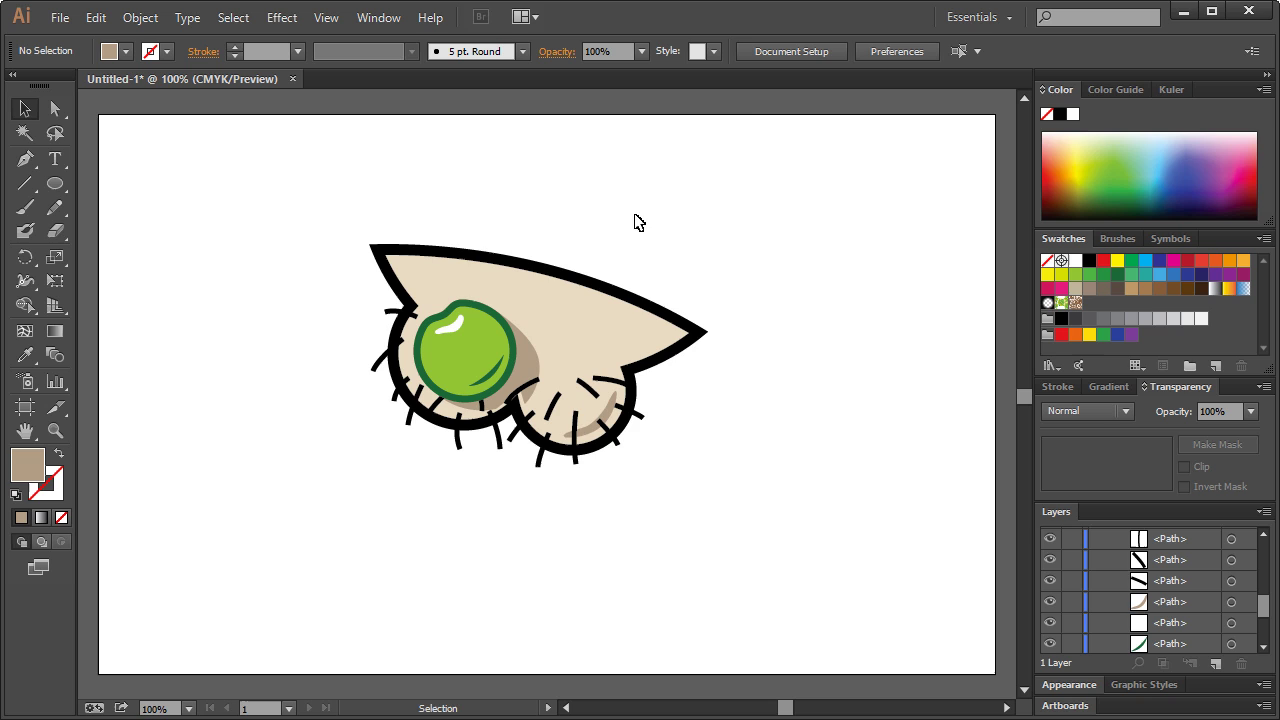
Add two anchor points along the chin outline's top edge
key(p)
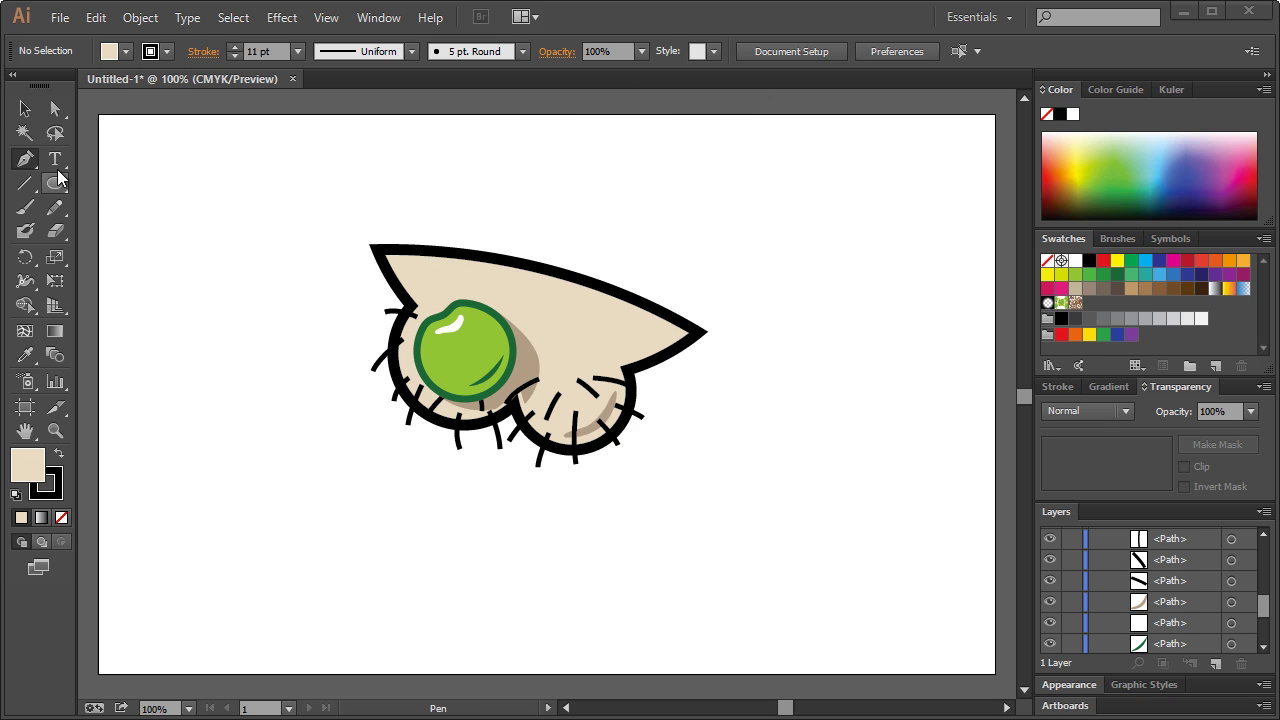
drag(25, 158, 88, 177)
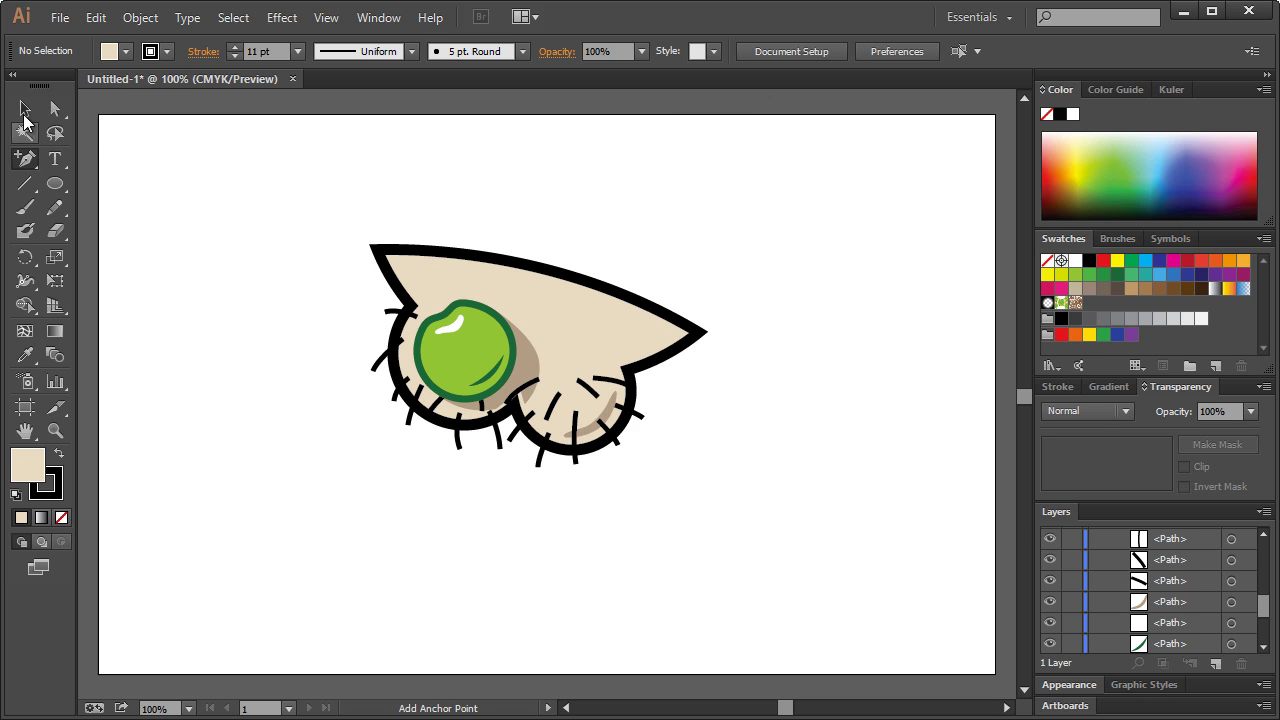
key(v)
click(462, 288)
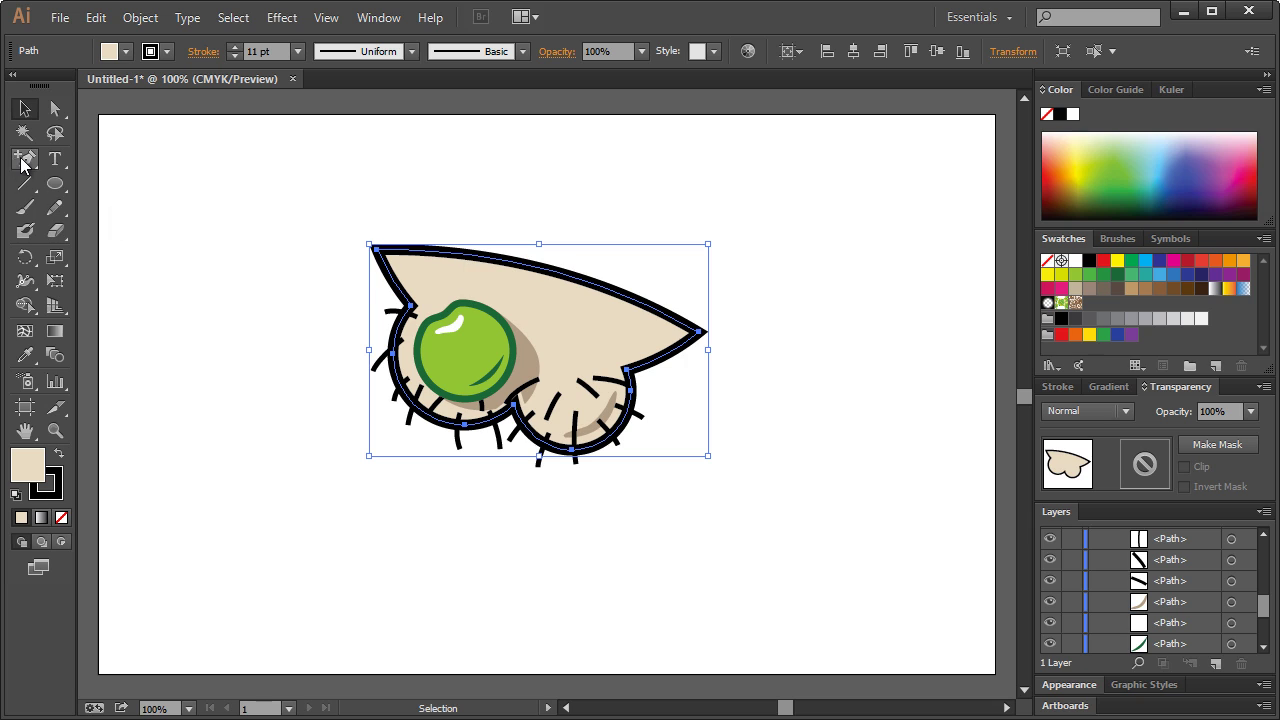
drag(25, 158, 86, 177)
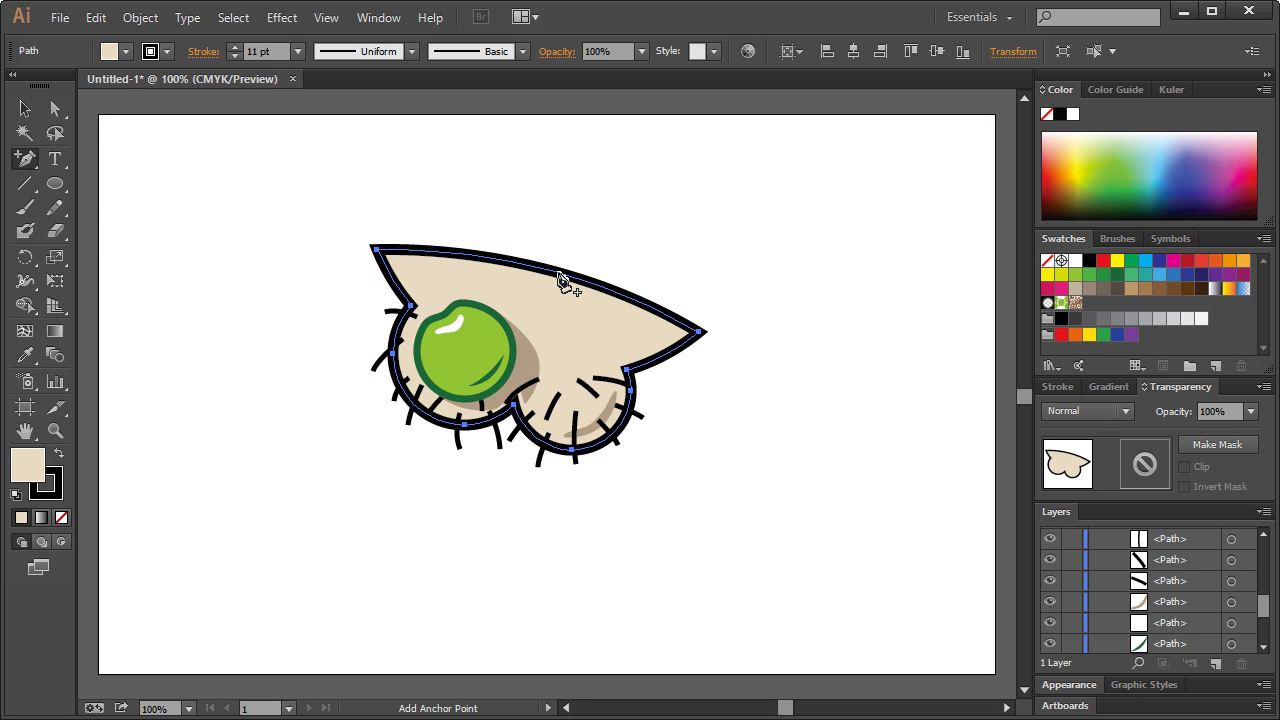
click(557, 272)
click(55, 108)
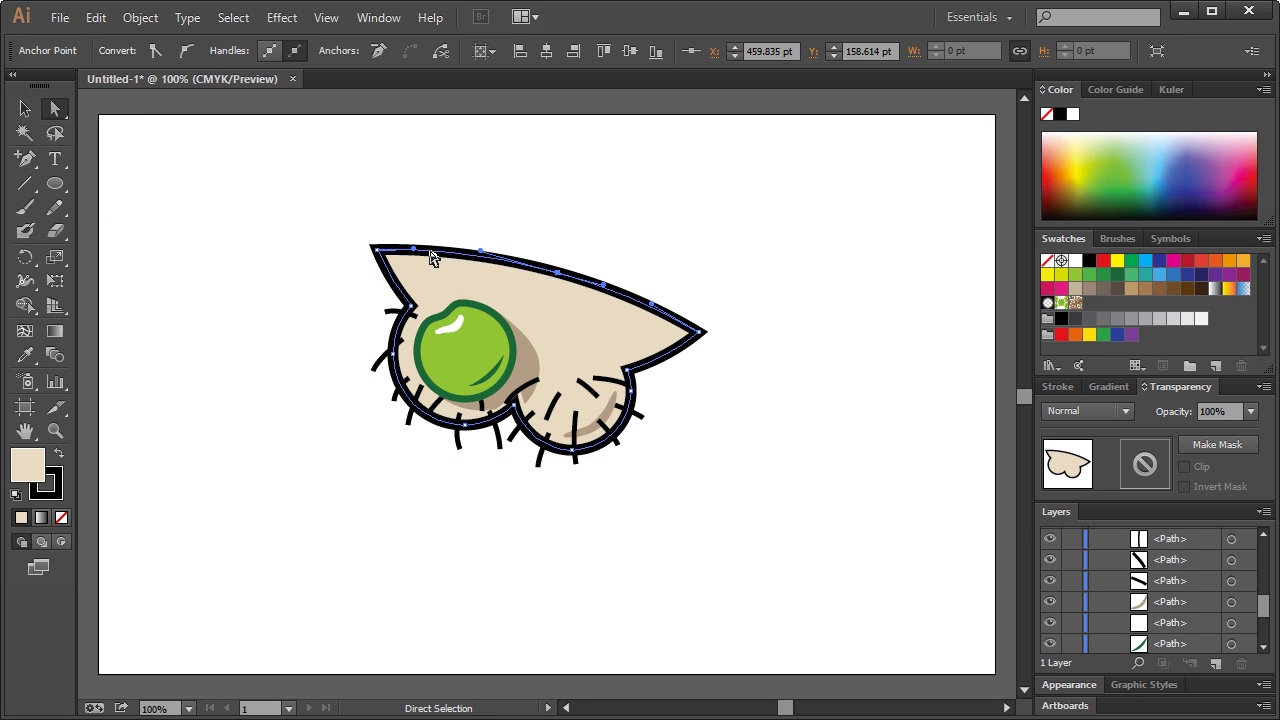
Delete the top edge segment, leaving the chin outline open at the top
click(564, 278)
key(Delete)
click(562, 282)
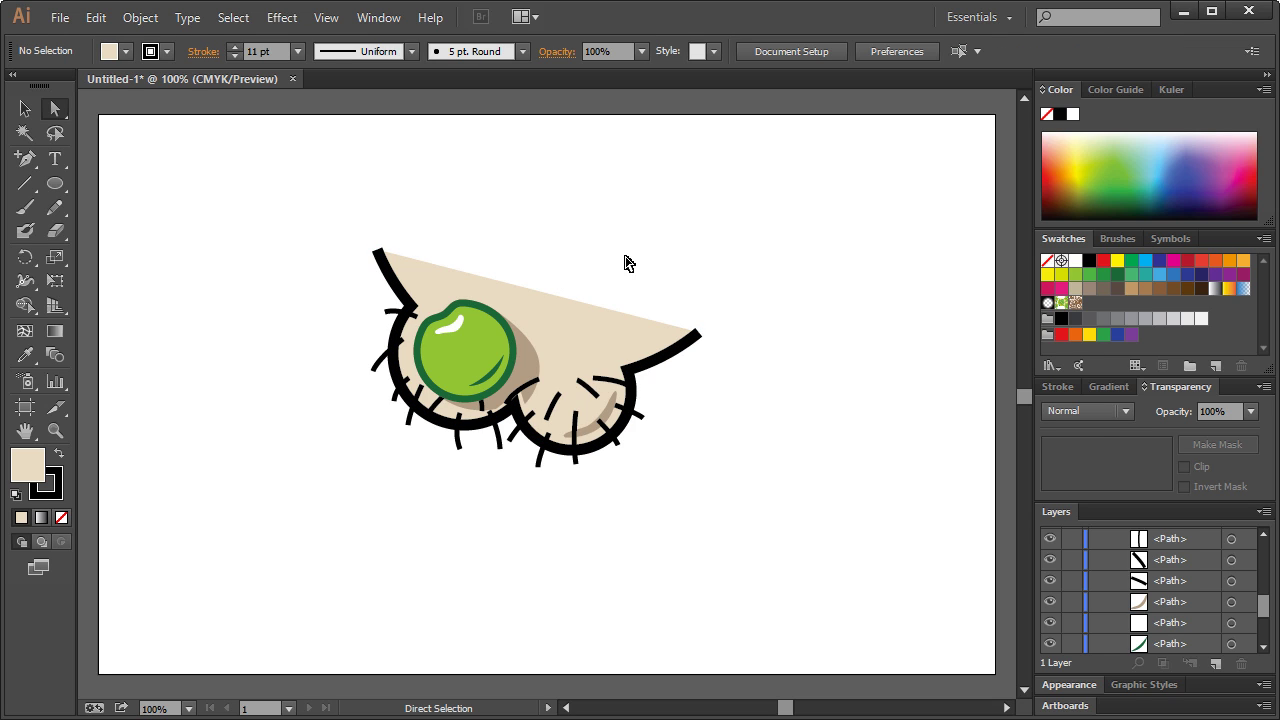
click(25, 108)
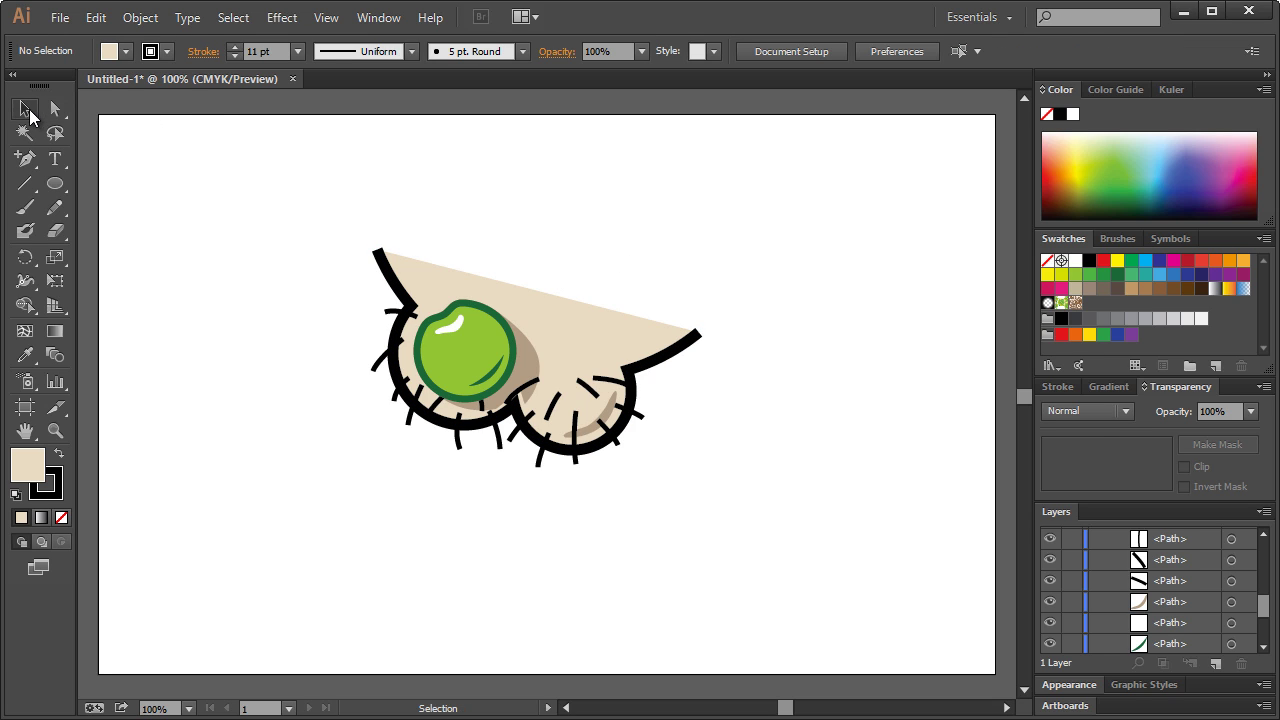
Give the open chin outline Round Cap stroke ends
click(650, 326)
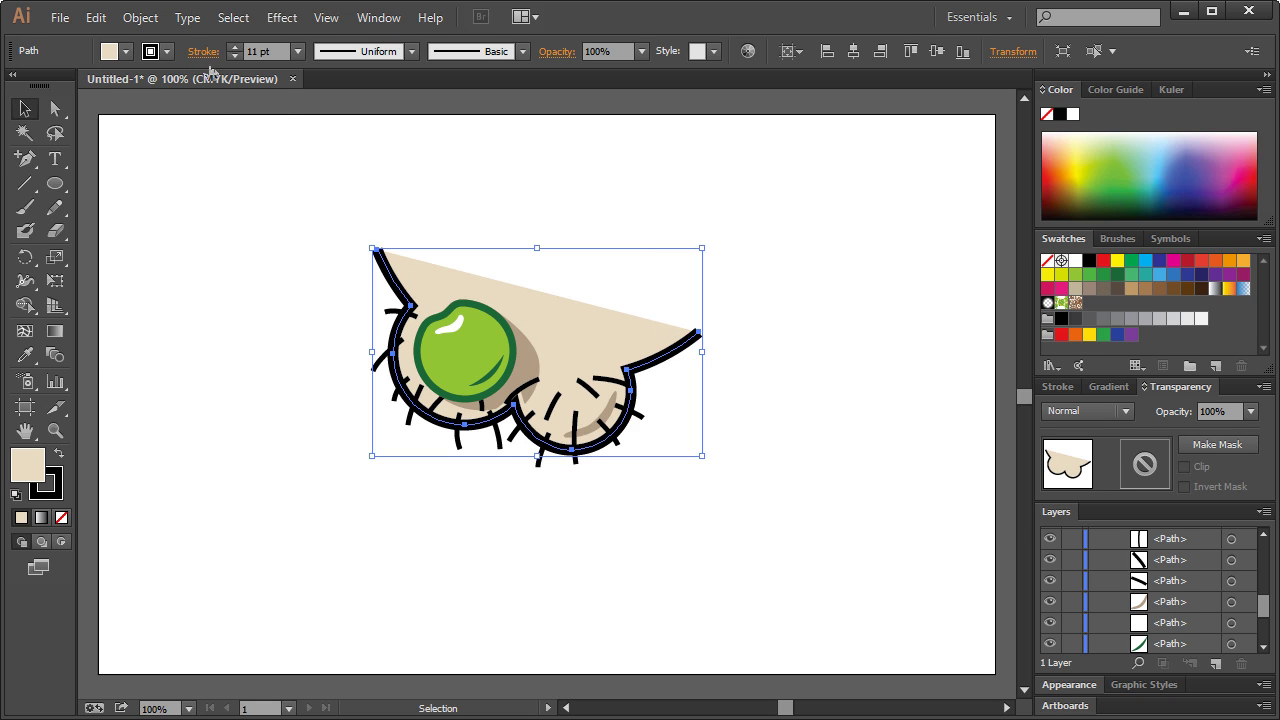
click(203, 52)
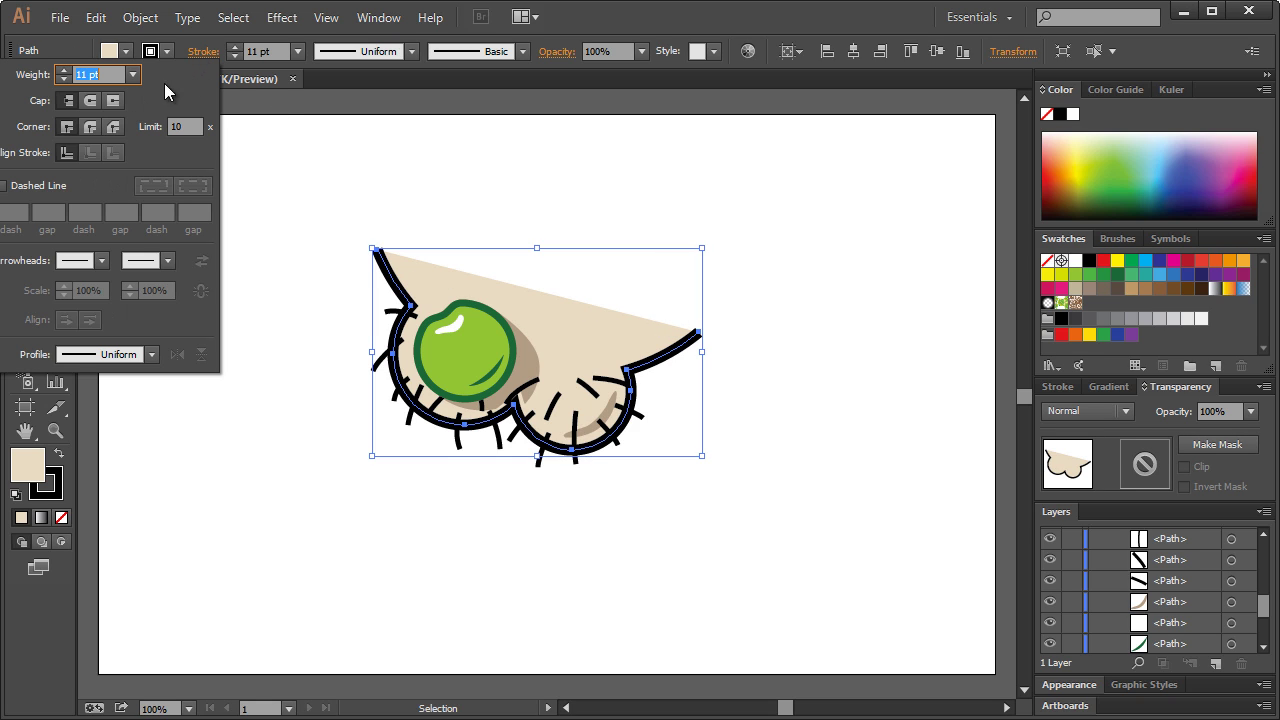
click(98, 99)
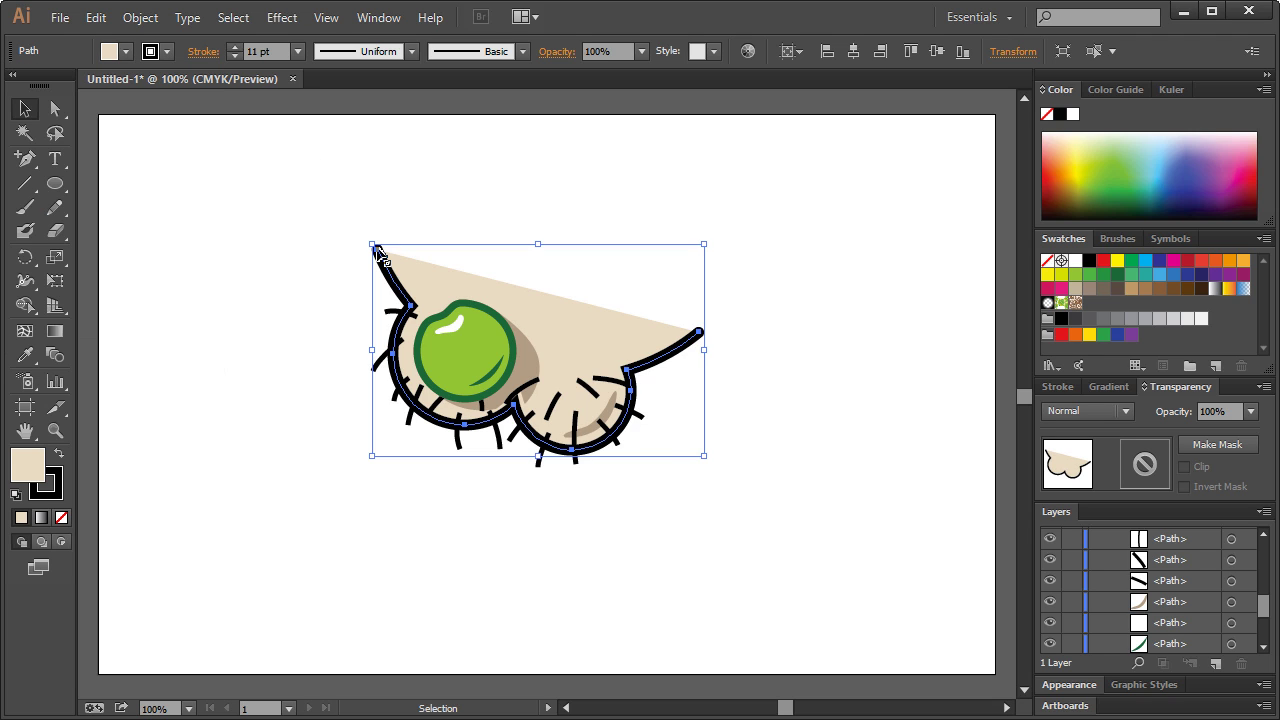
click(406, 246)
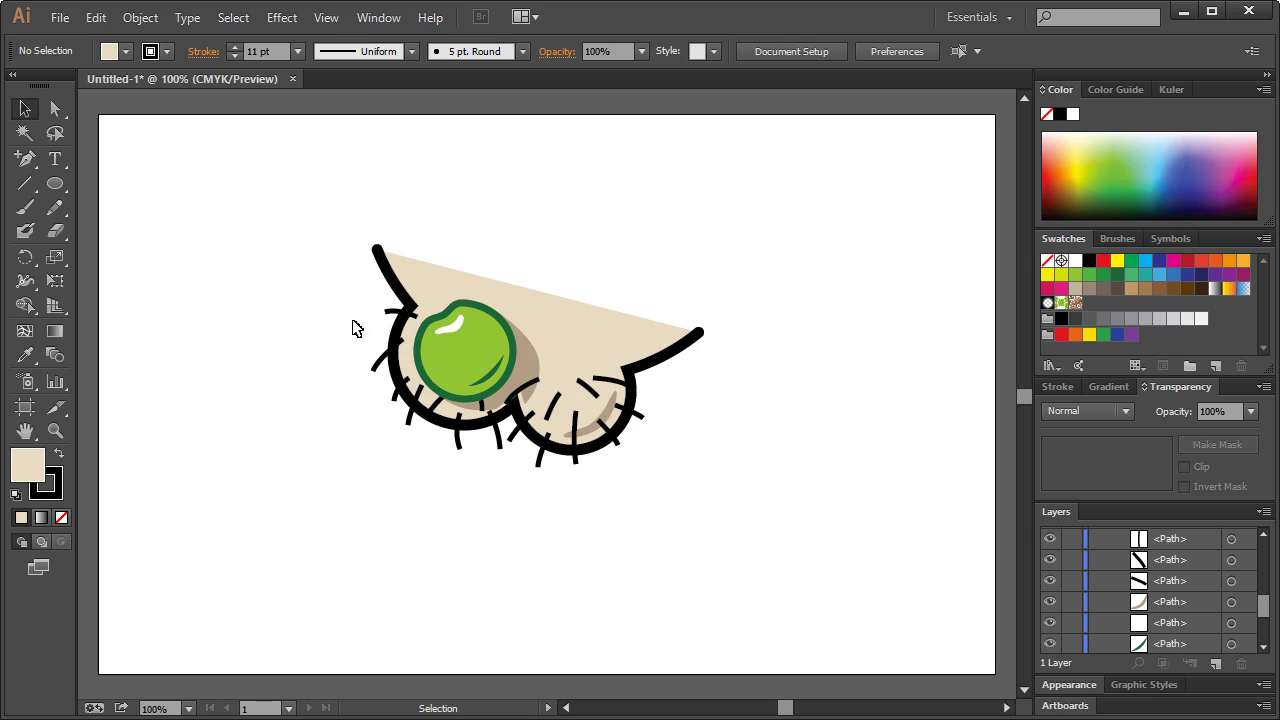
Magic Wand-select all the stubble strokes and give them Round Cap ends too
click(25, 133)
click(389, 313)
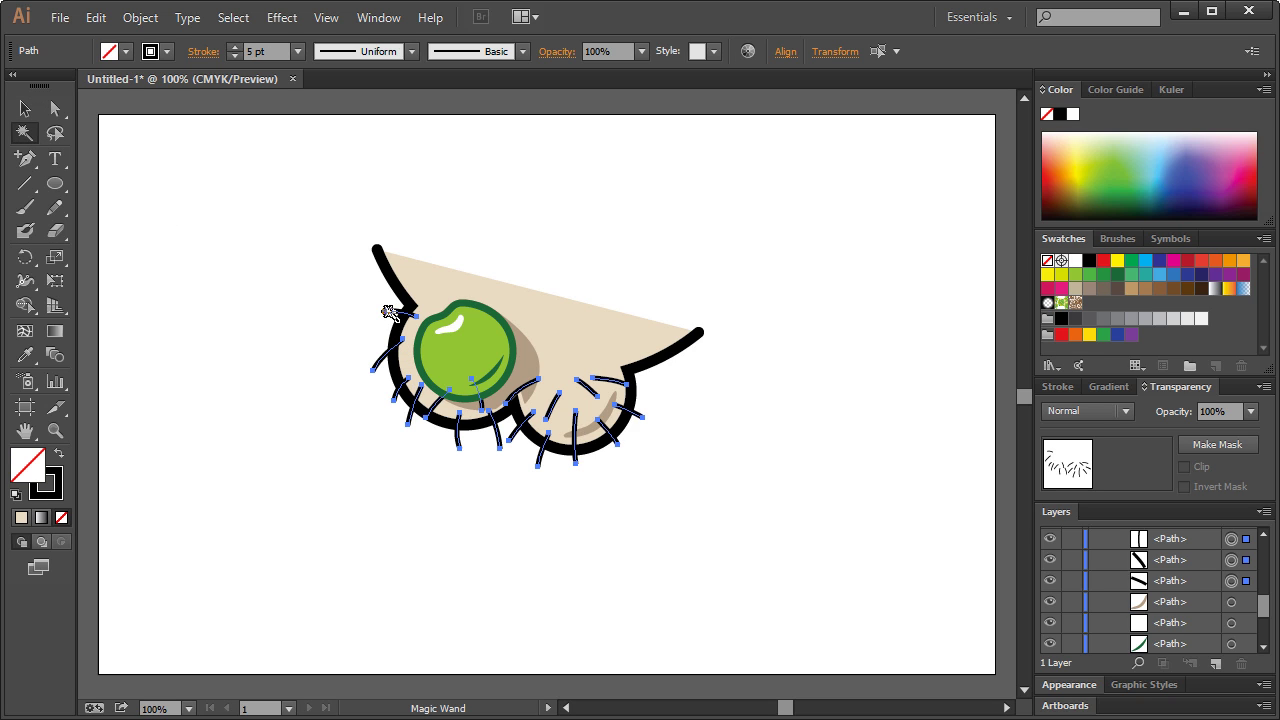
click(25, 108)
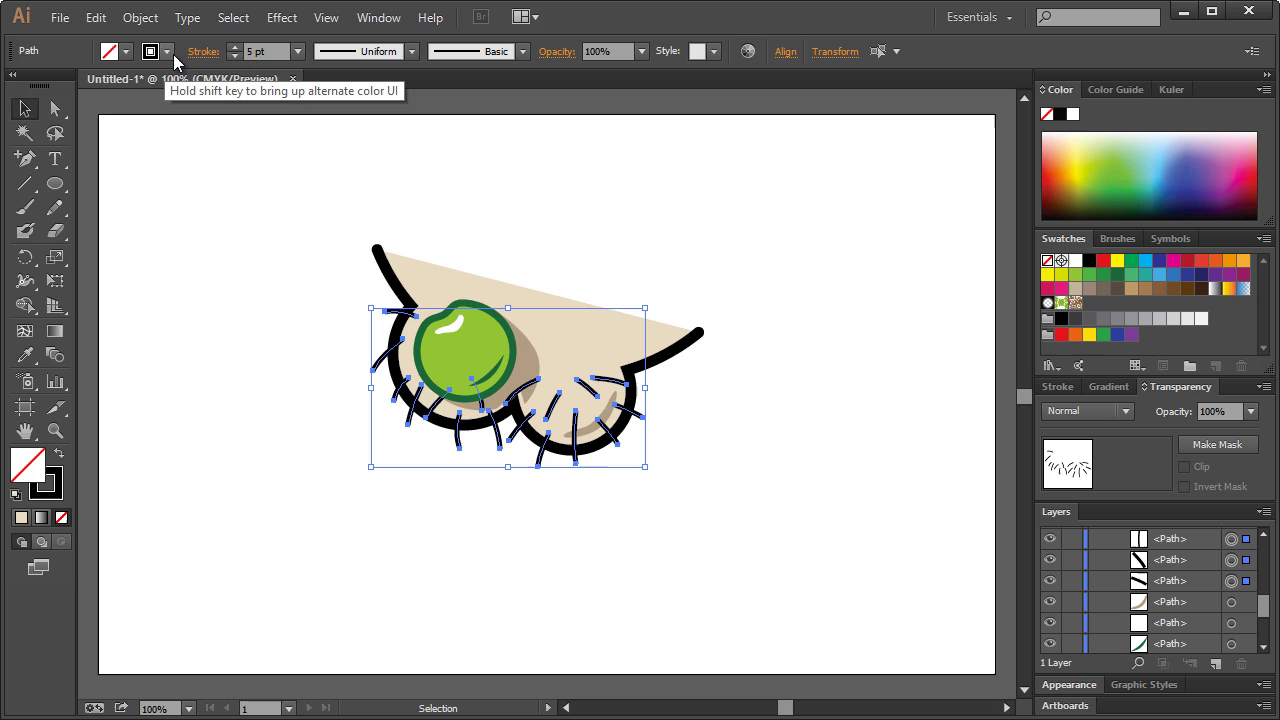
click(201, 52)
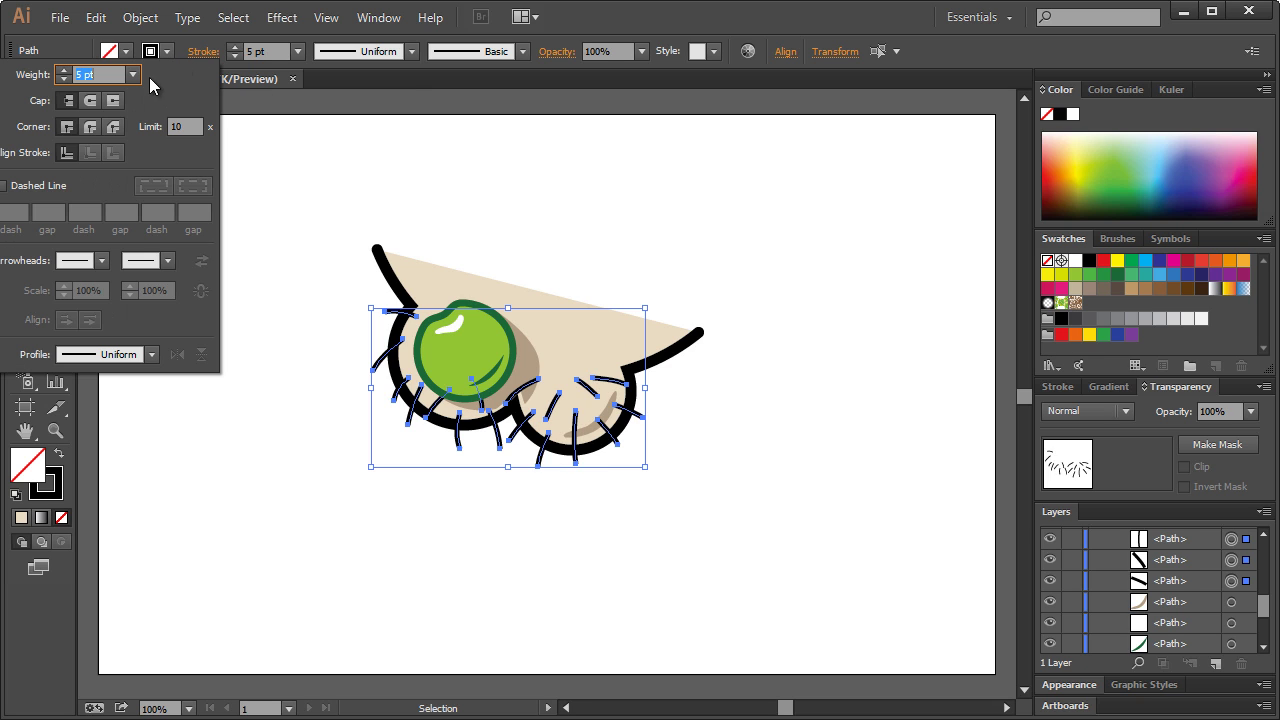
click(90, 100)
click(267, 138)
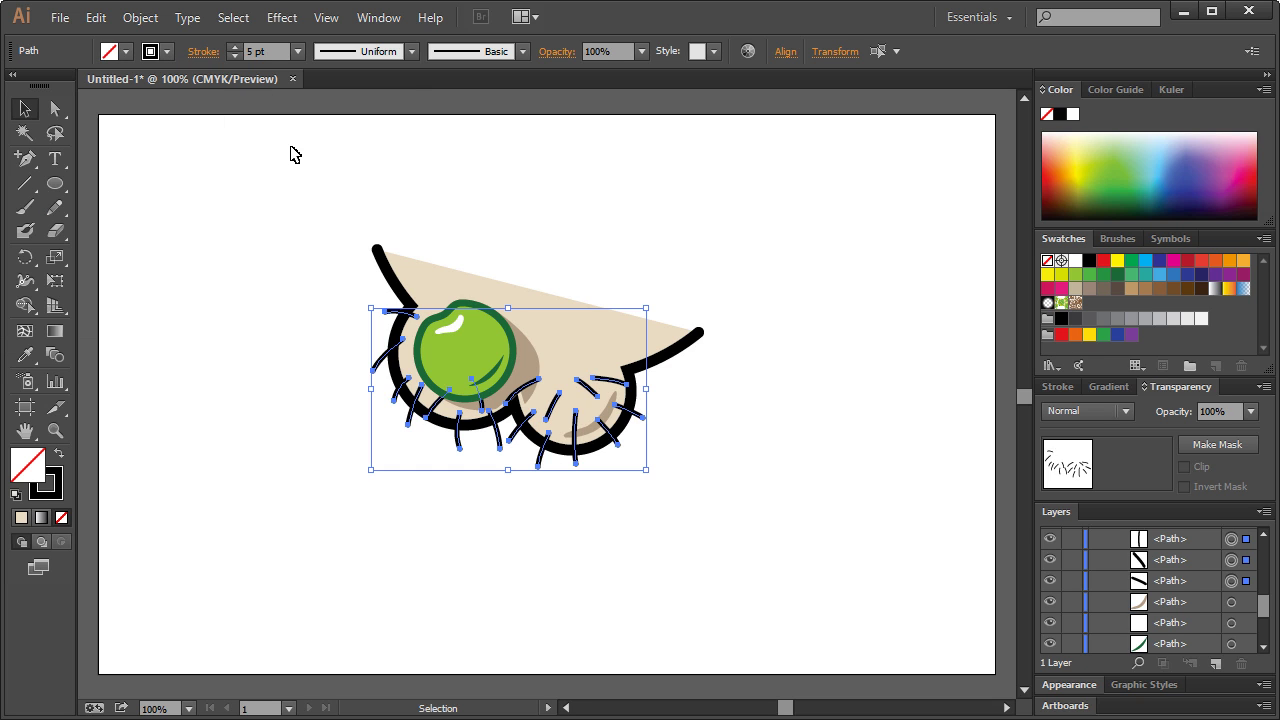
click(291, 148)
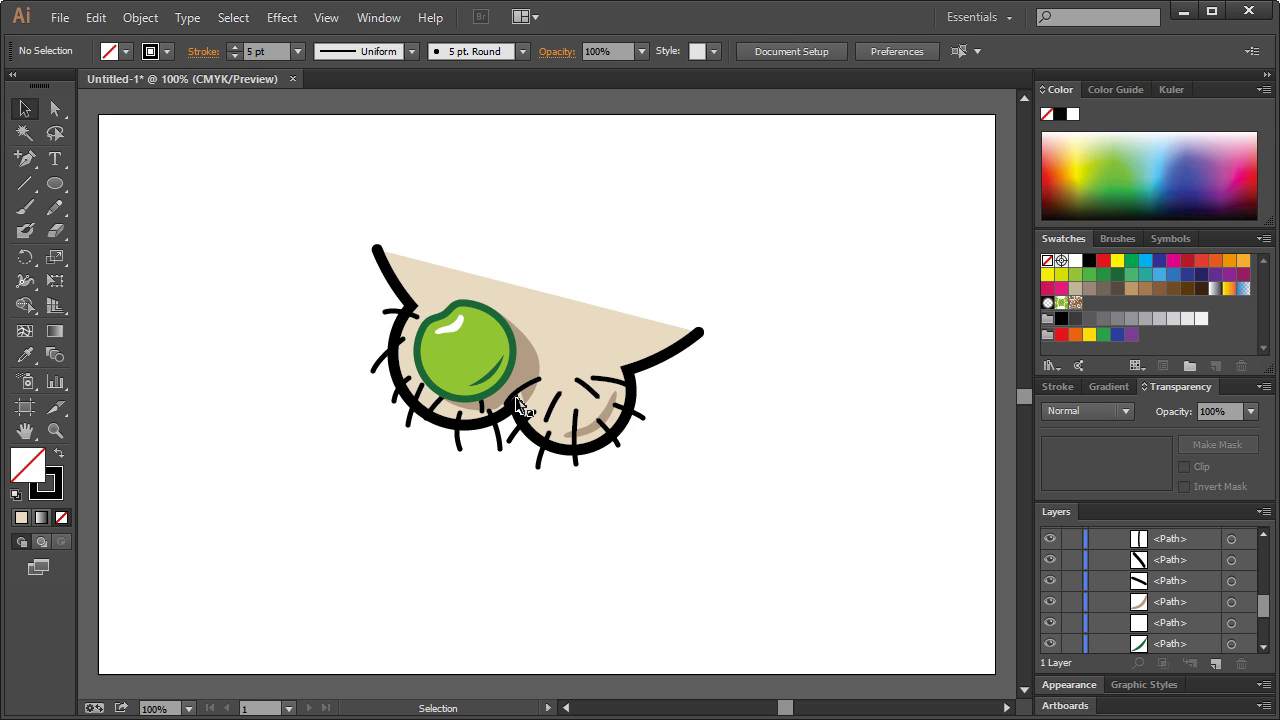
Zoom in below the pea and turn the curved stubble stroke there slightly clockwise
key(z)
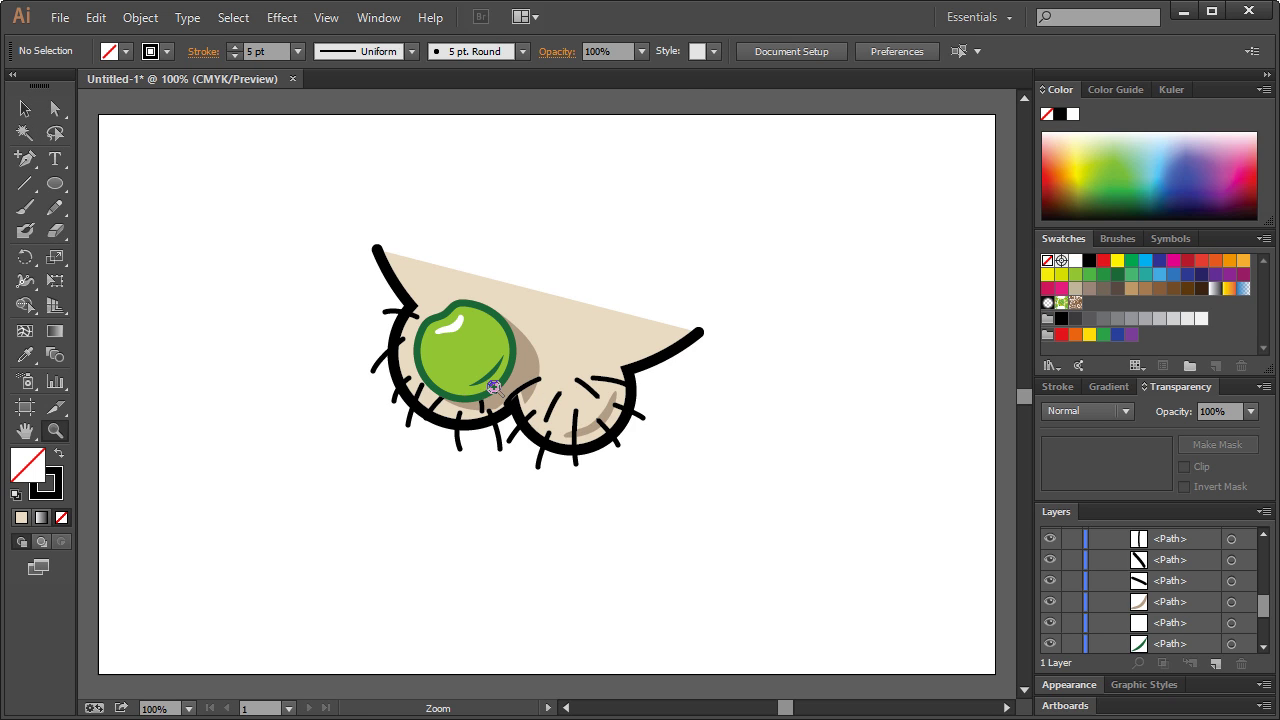
drag(494, 386, 572, 434)
key(v)
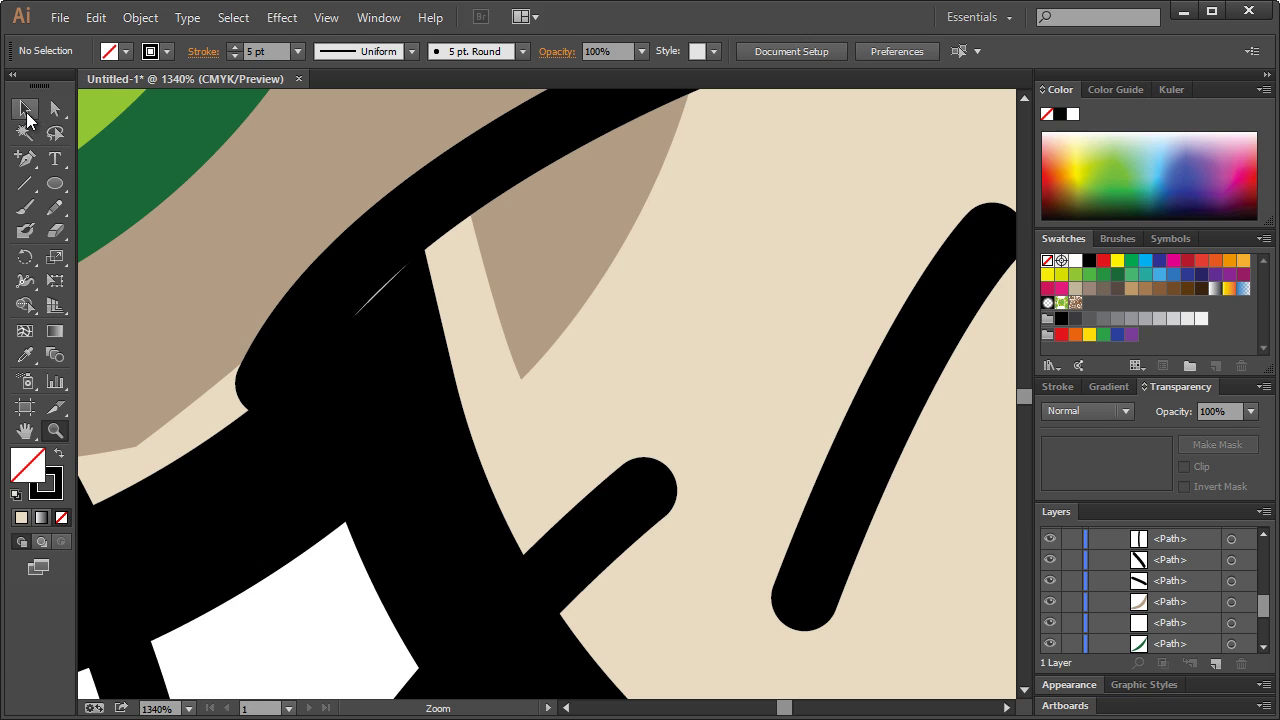
key(ctrl+1)
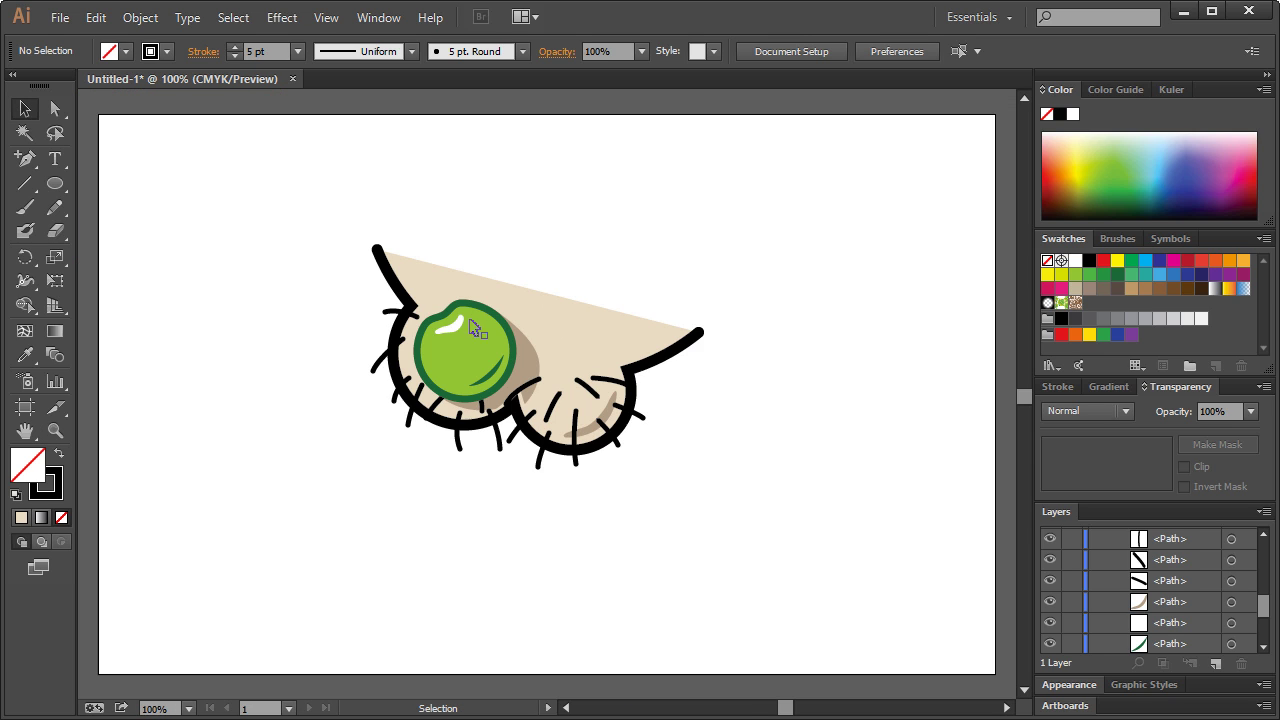
click(530, 385)
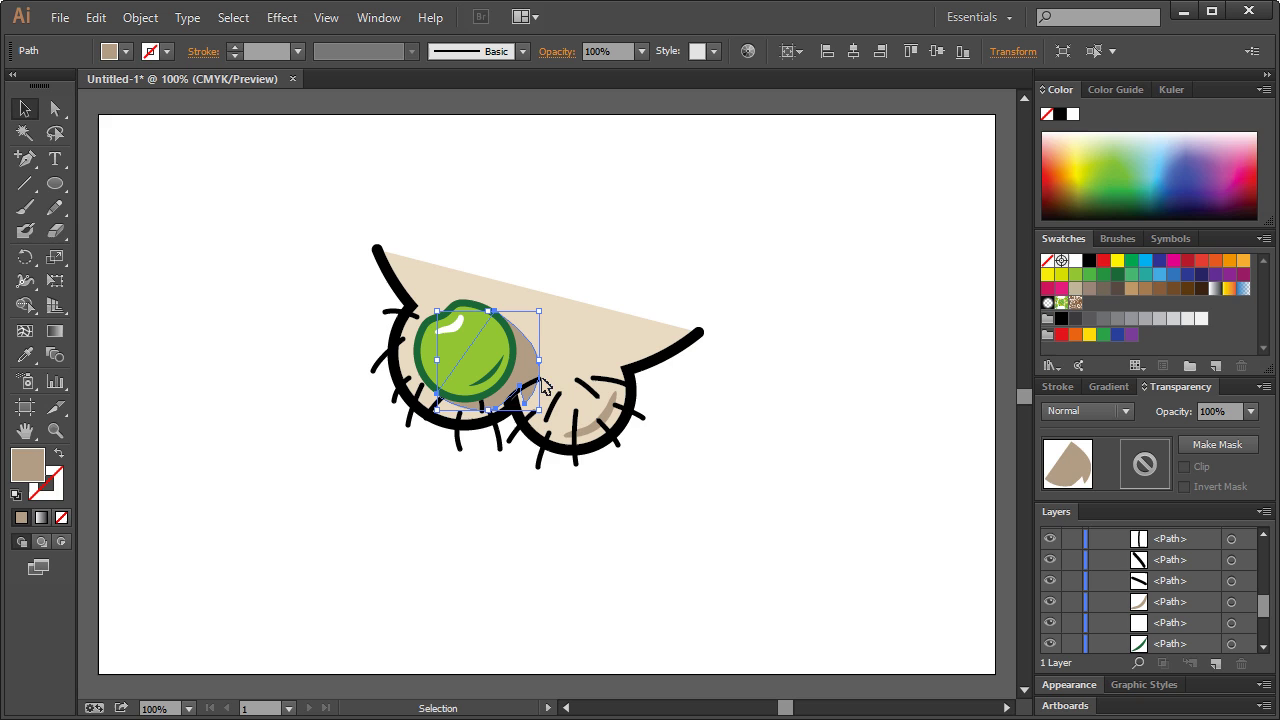
click(548, 388)
click(55, 430)
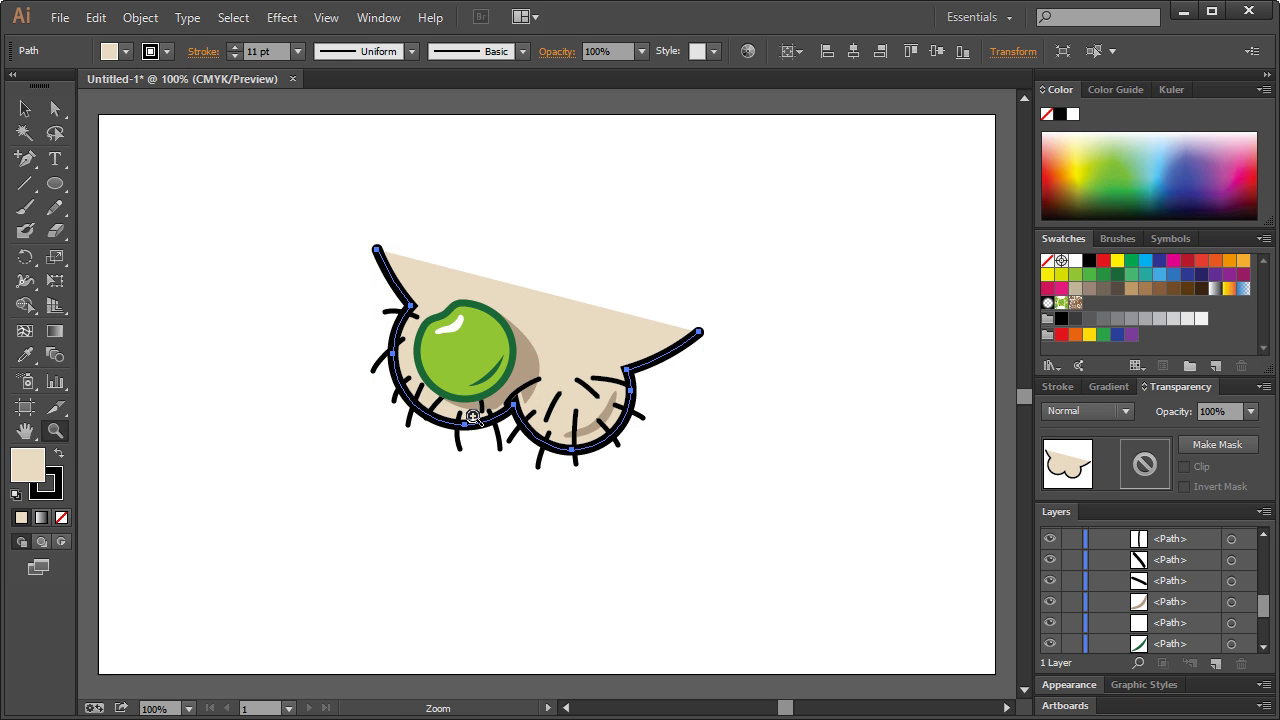
drag(513, 397, 545, 435)
click(25, 108)
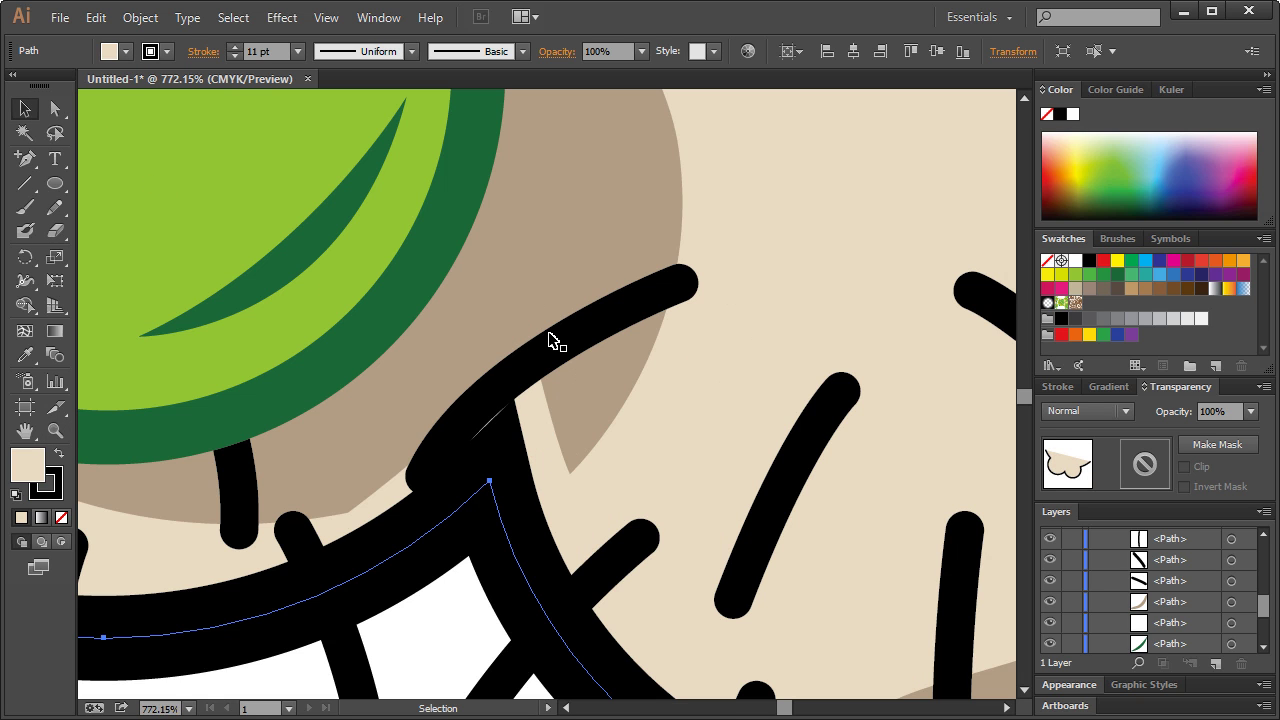
click(521, 377)
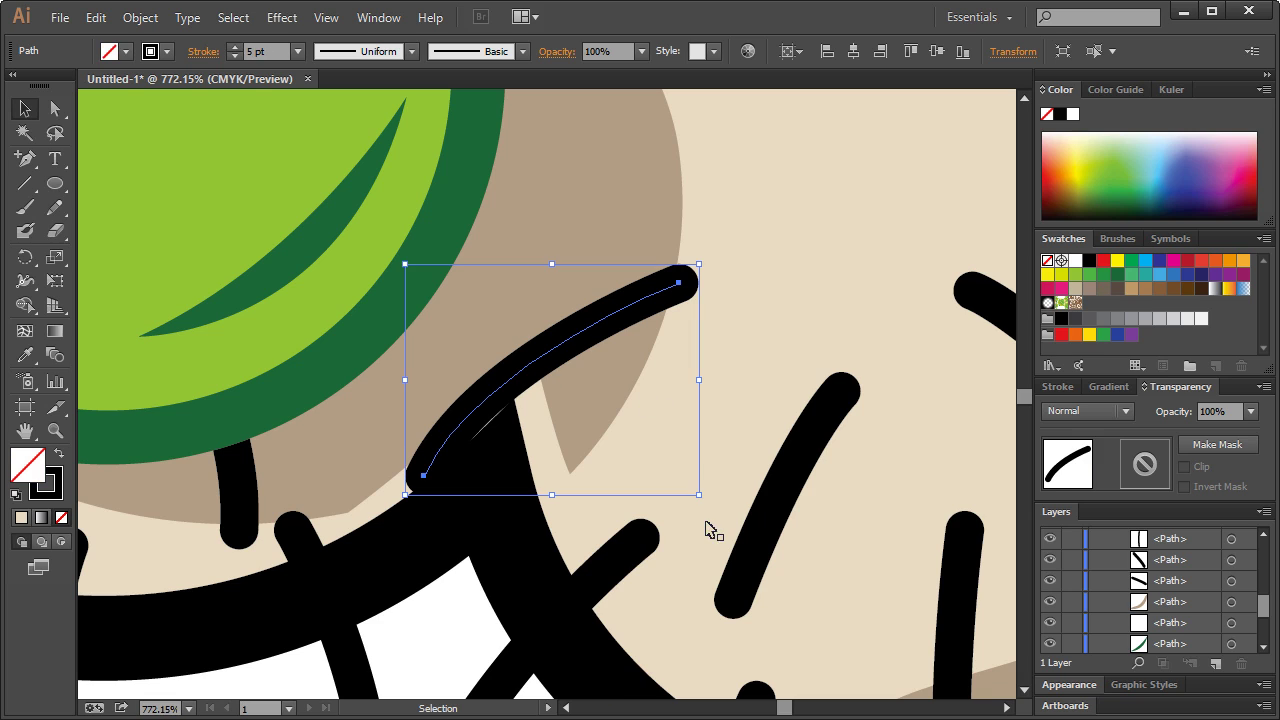
drag(704, 503, 736, 485)
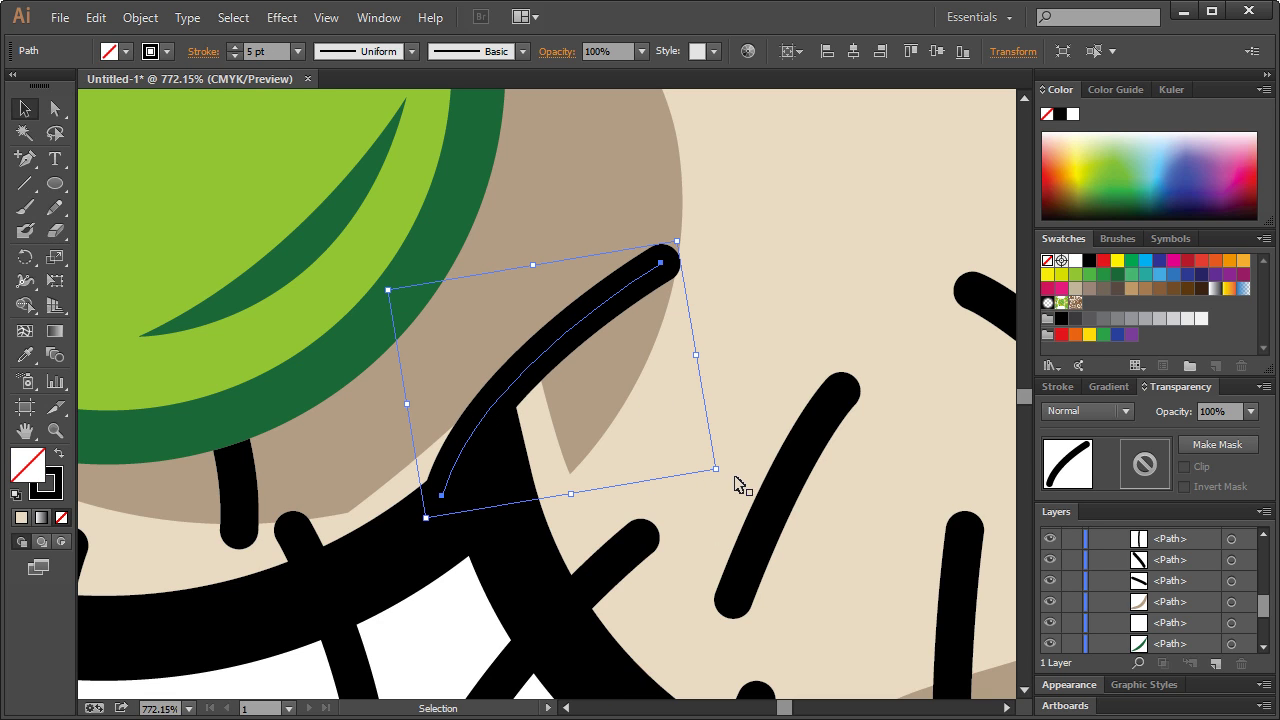
Marquee-select all the chin artwork and group it with Ctrl+G
key(ctrl+1)
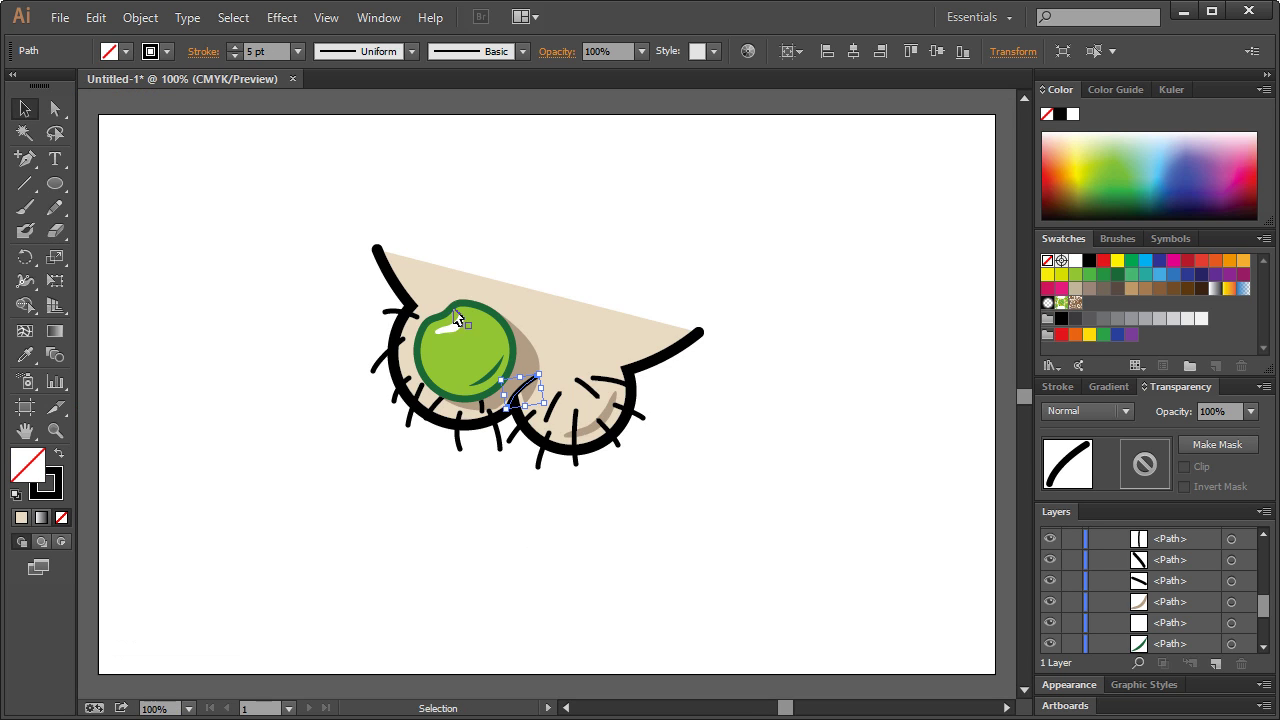
click(596, 233)
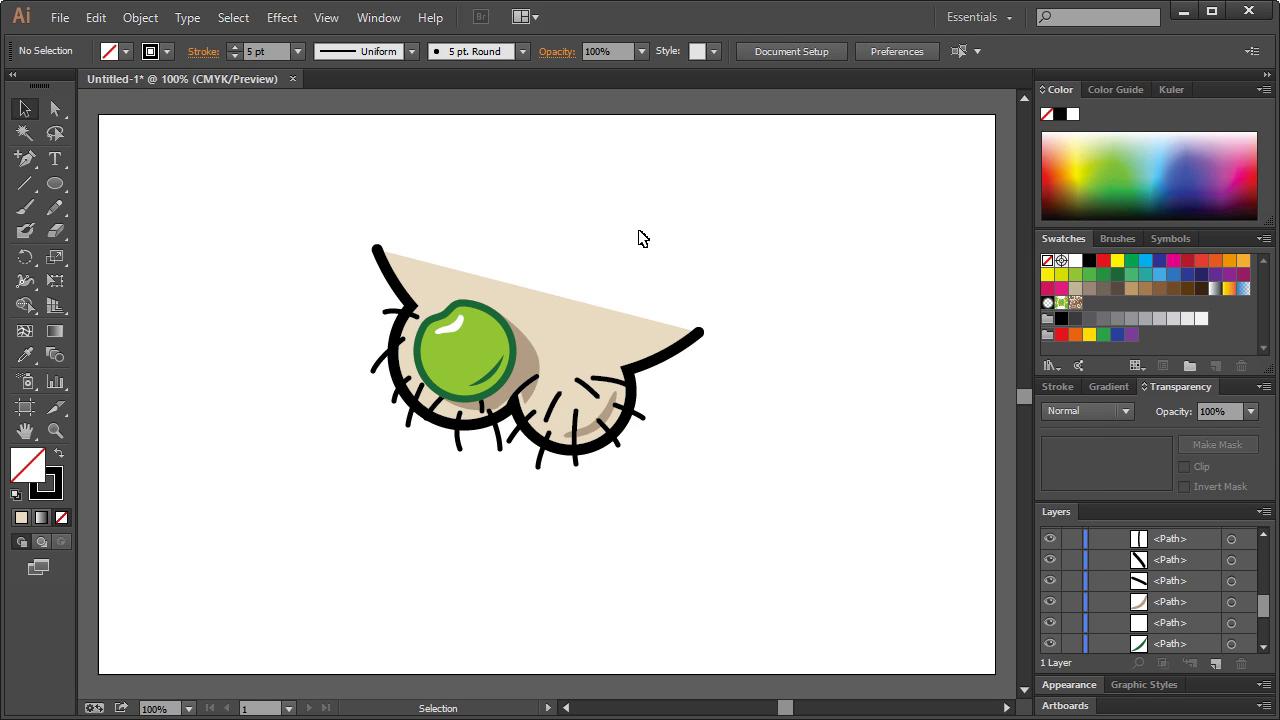
drag(315, 217, 763, 502)
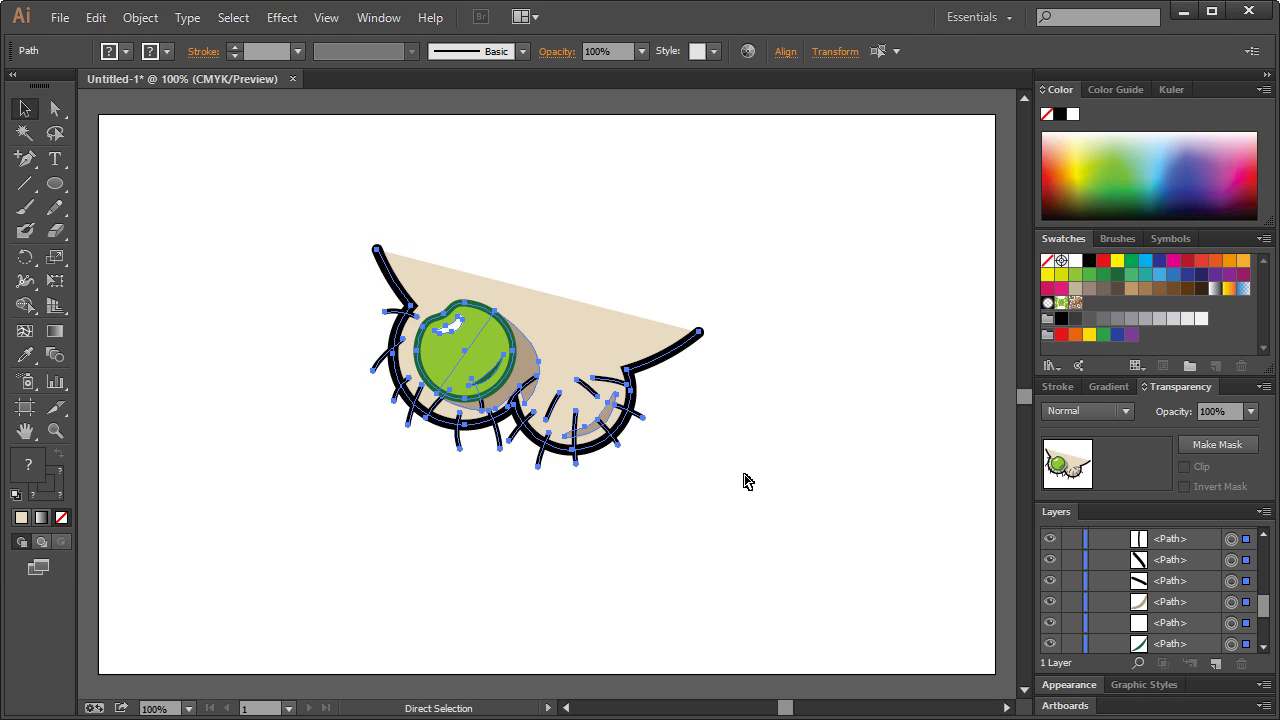
key(ctrl+g)
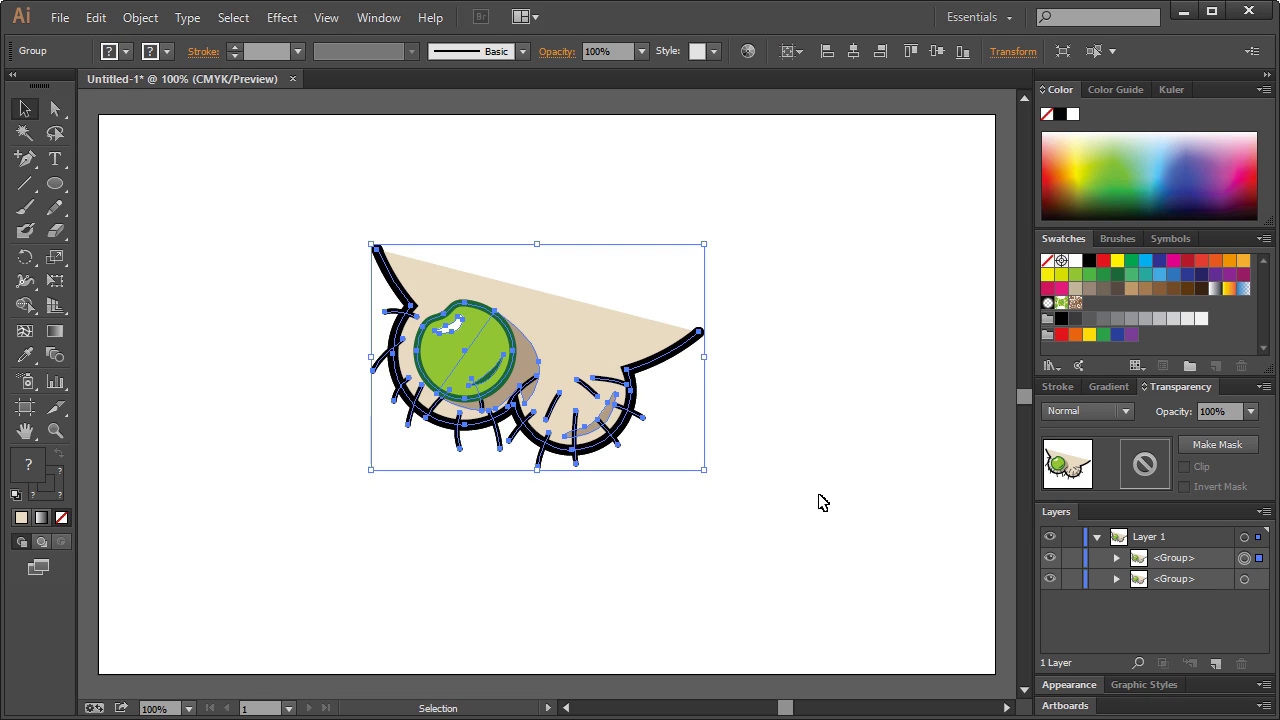
Hide the duplicate second group in the Layers panel
click(1051, 580)
click(828, 419)
click(615, 326)
click(762, 336)
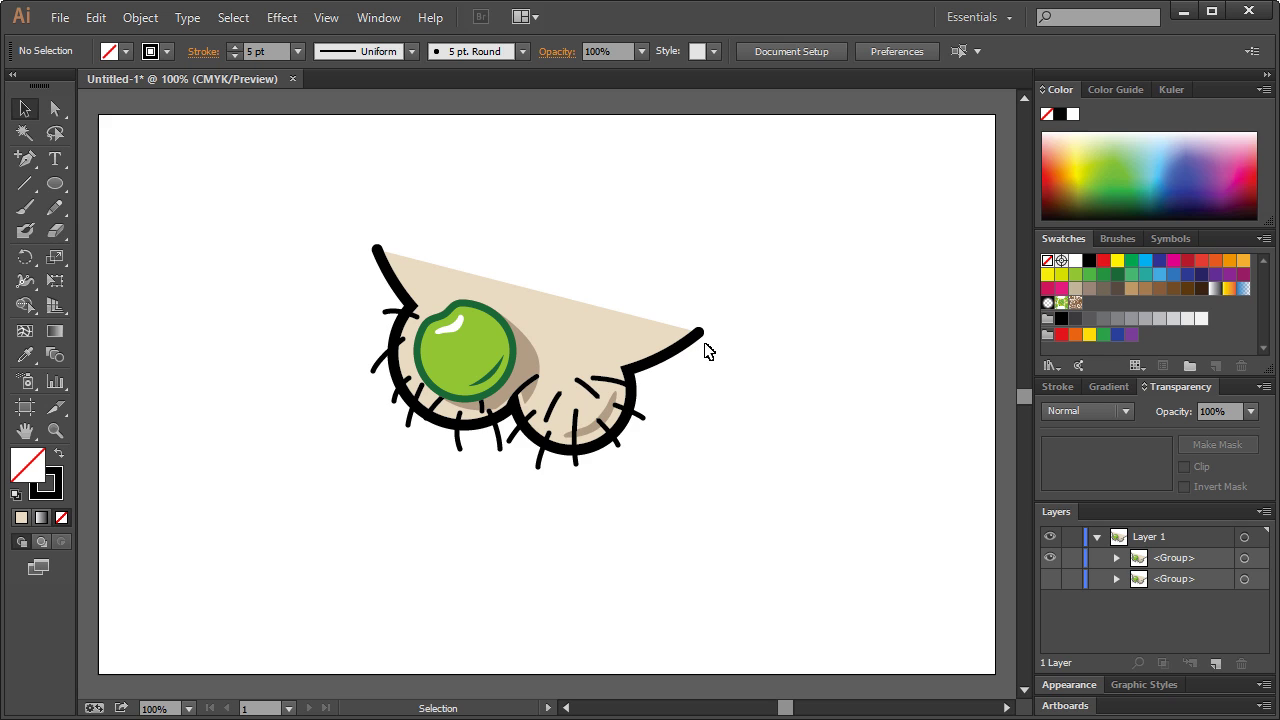
click(631, 337)
click(800, 317)
Move the chin artwork slightly up and outline all its strokes into filled shapes
drag(572, 338, 593, 310)
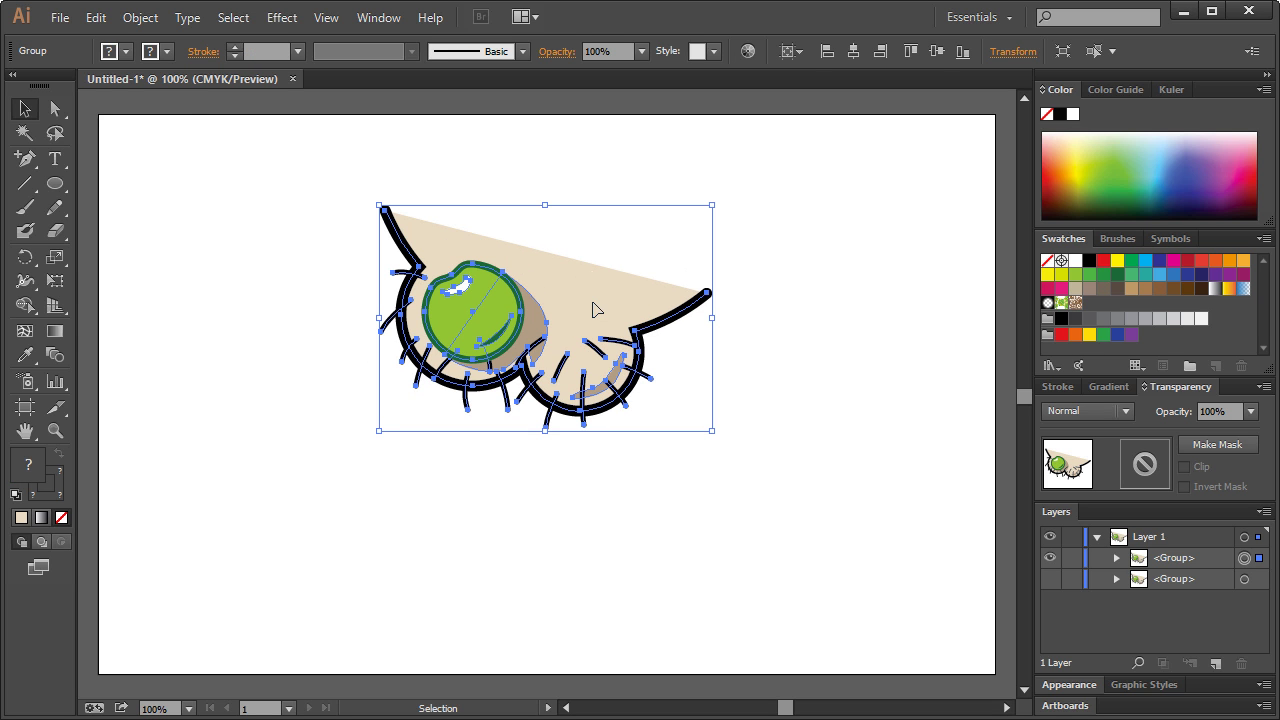
click(140, 17)
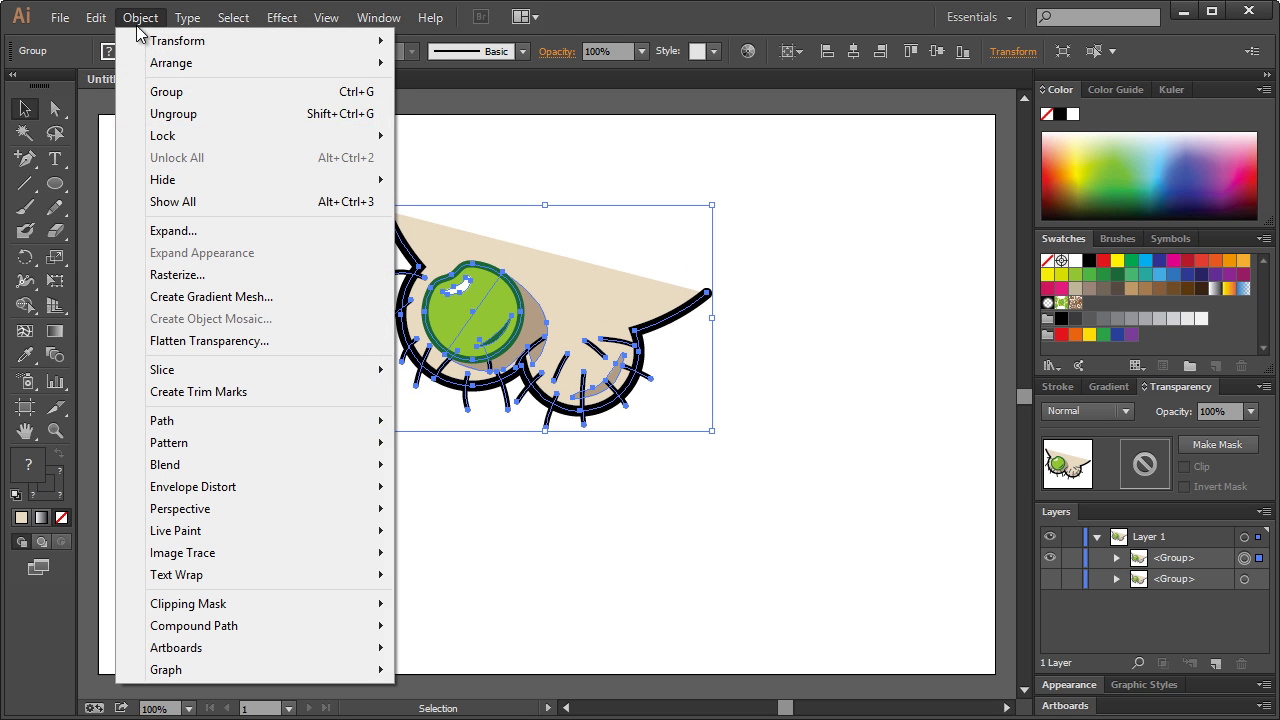
mouse_move(97, 21)
mouse_move(140, 17)
mouse_move(209, 420)
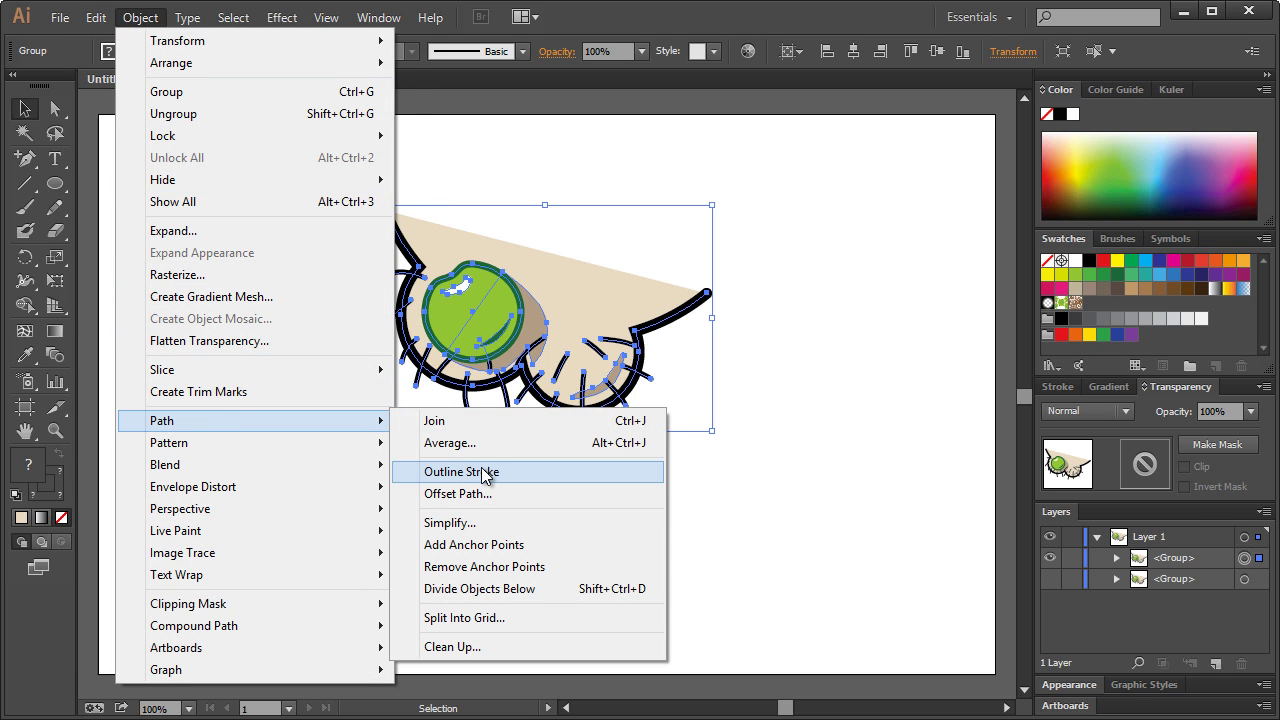
click(484, 473)
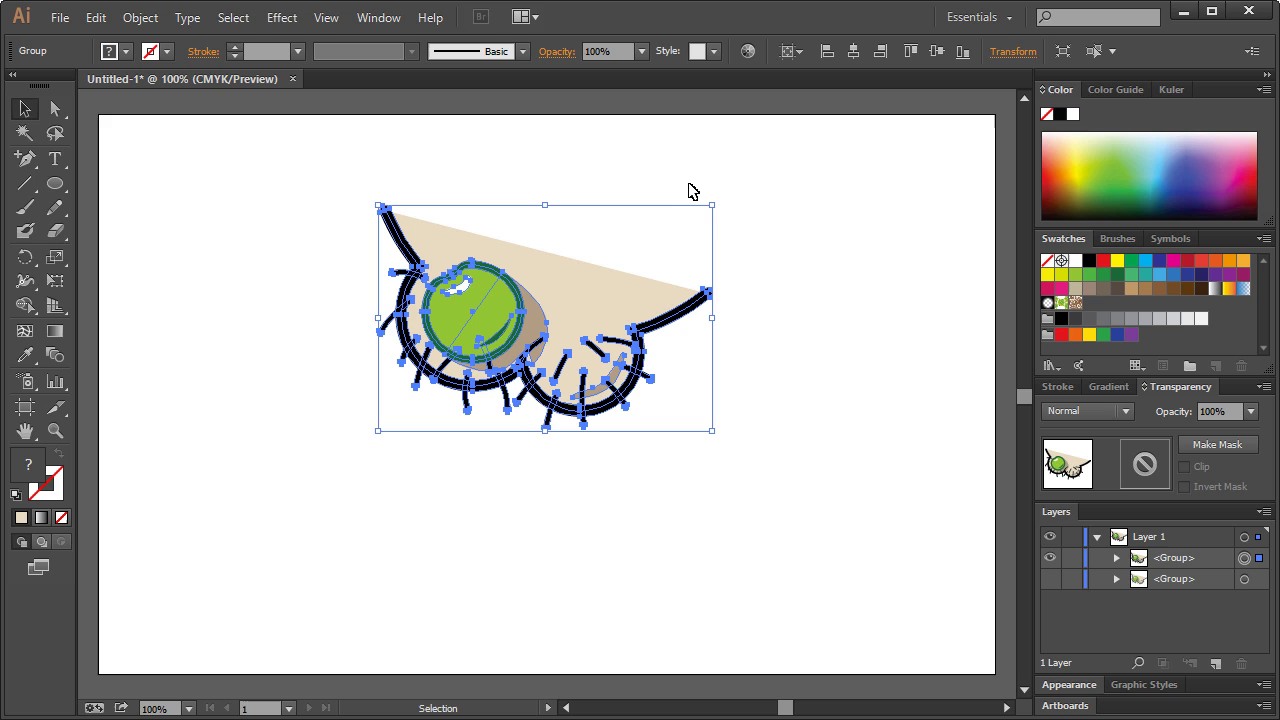
Scale the whole chin-and-pea drawing down to a smaller size
click(851, 214)
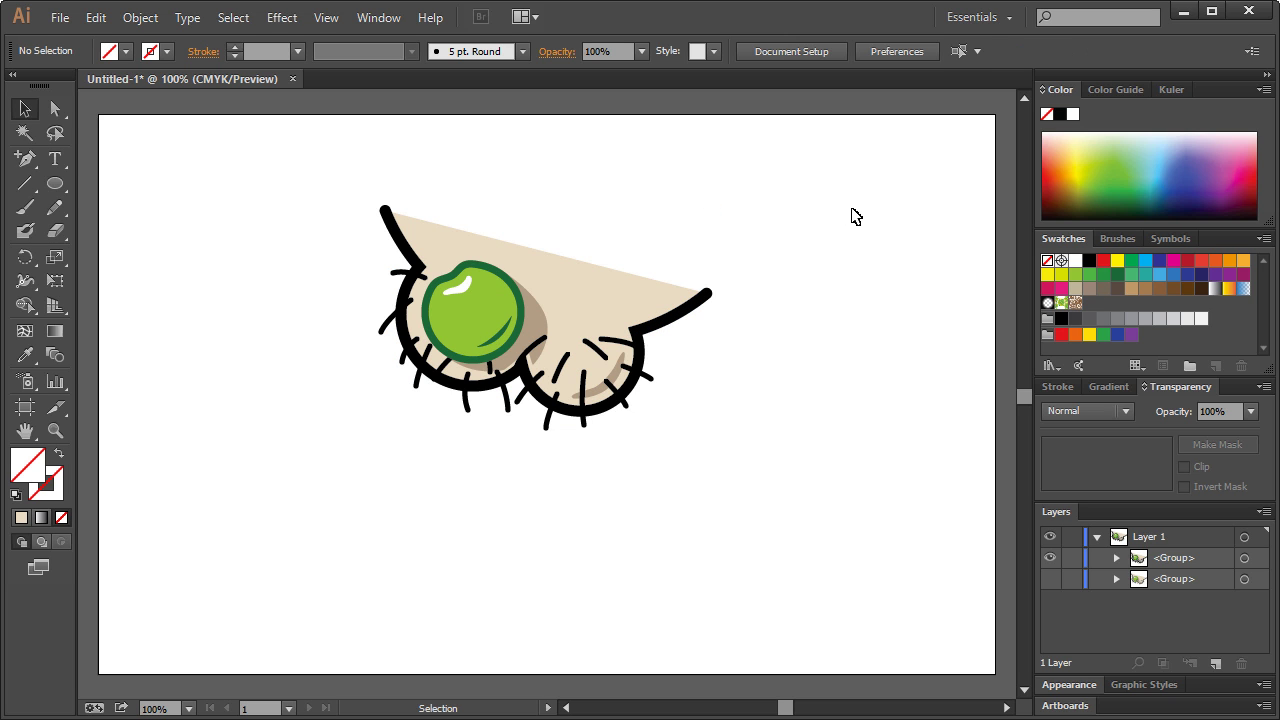
drag(826, 224, 667, 269)
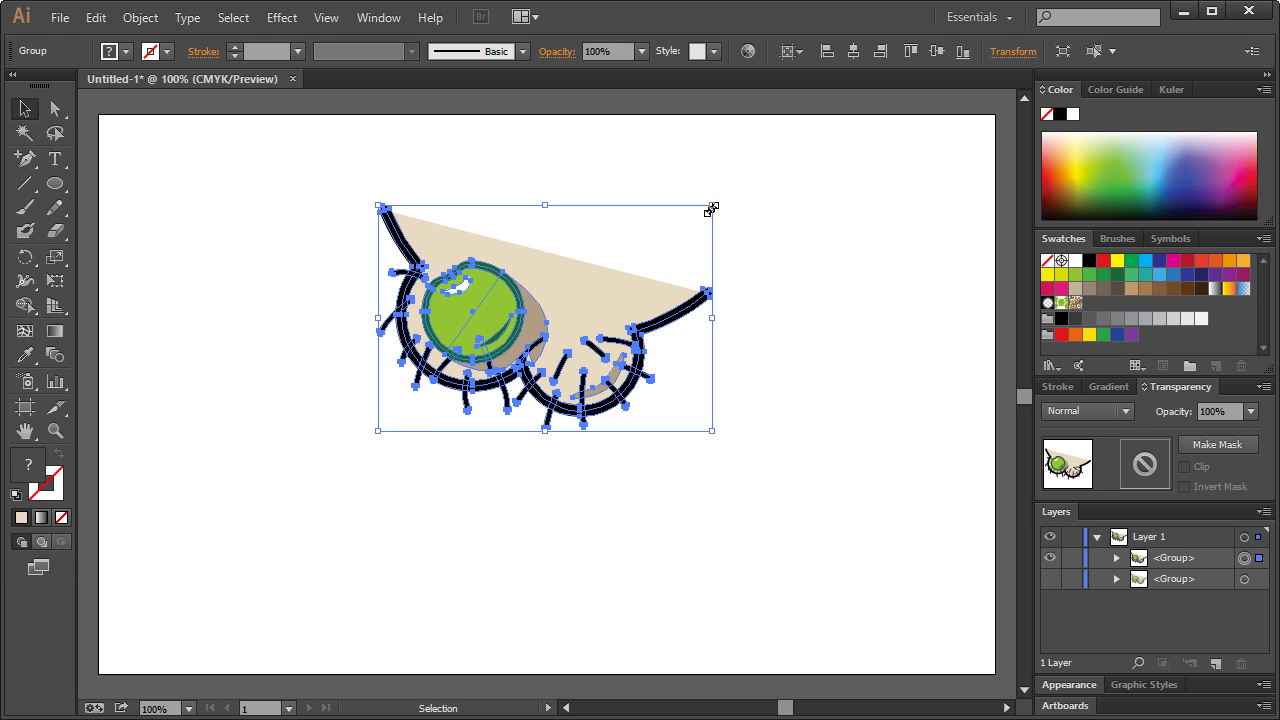
click(747, 274)
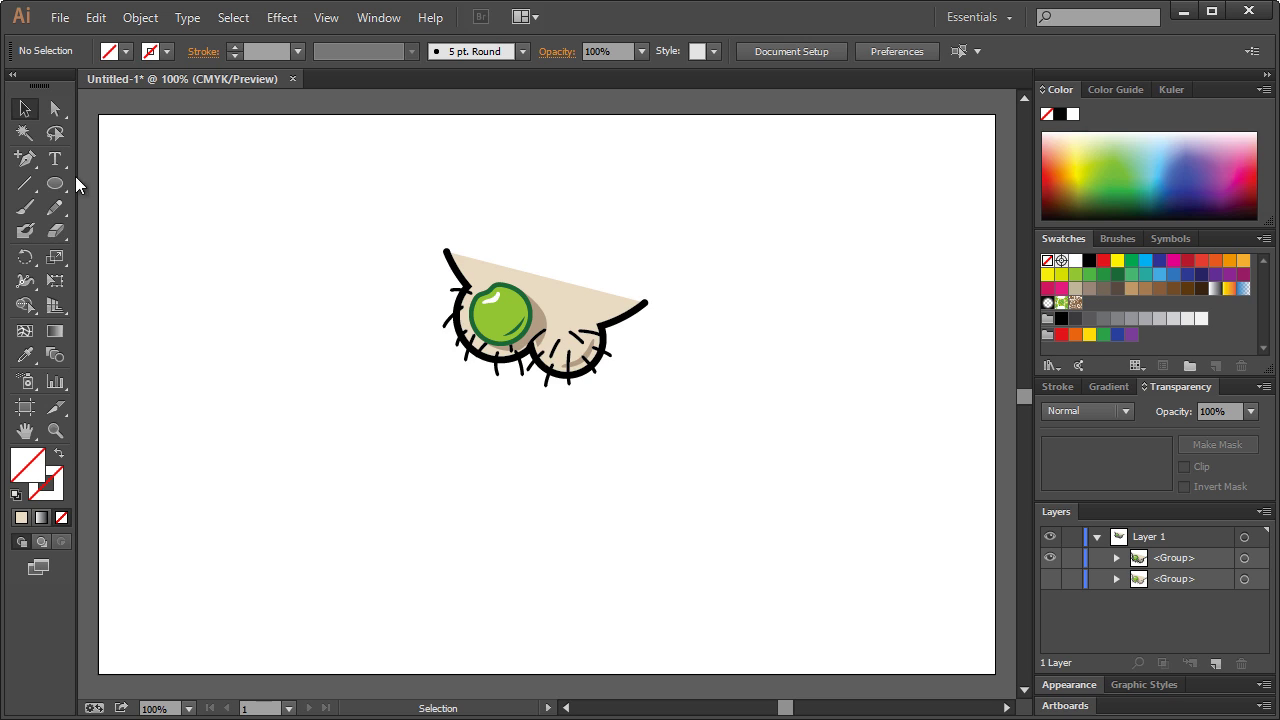
Type ChinPea's below the drawing, enlarge it to logo size and centre it beneath the chin
click(55, 159)
click(597, 411)
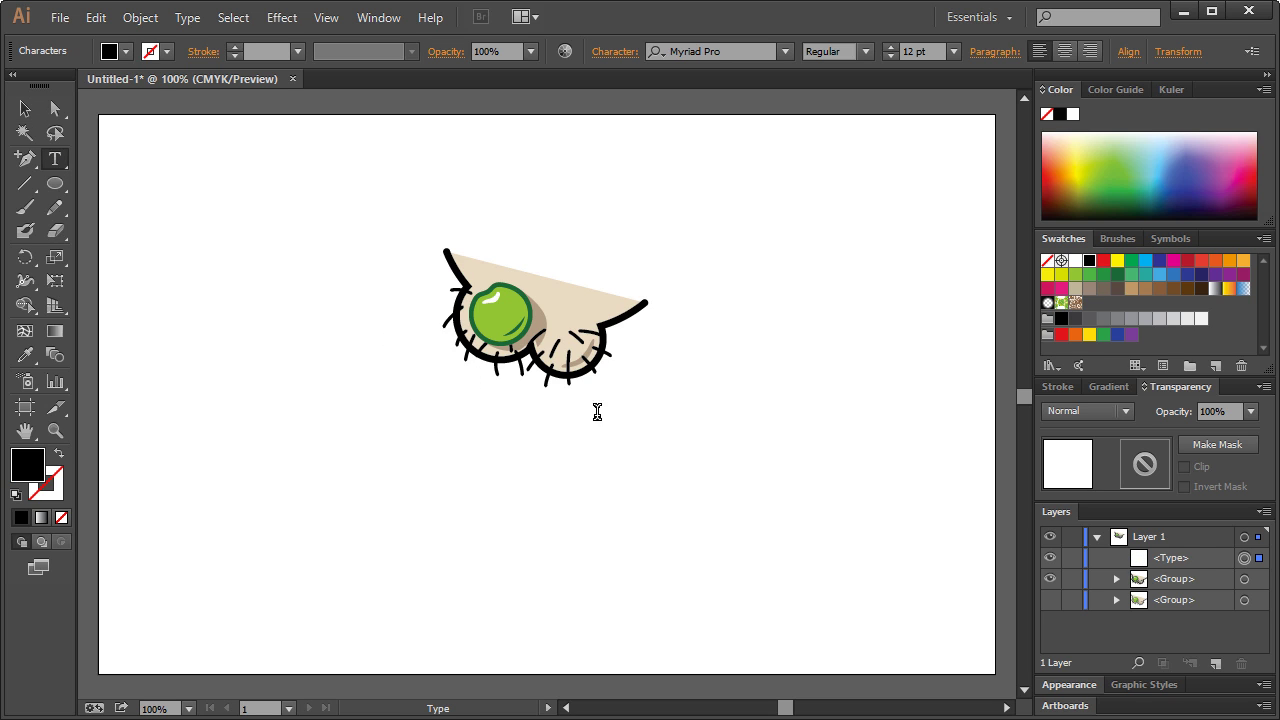
text(ChinPea's)
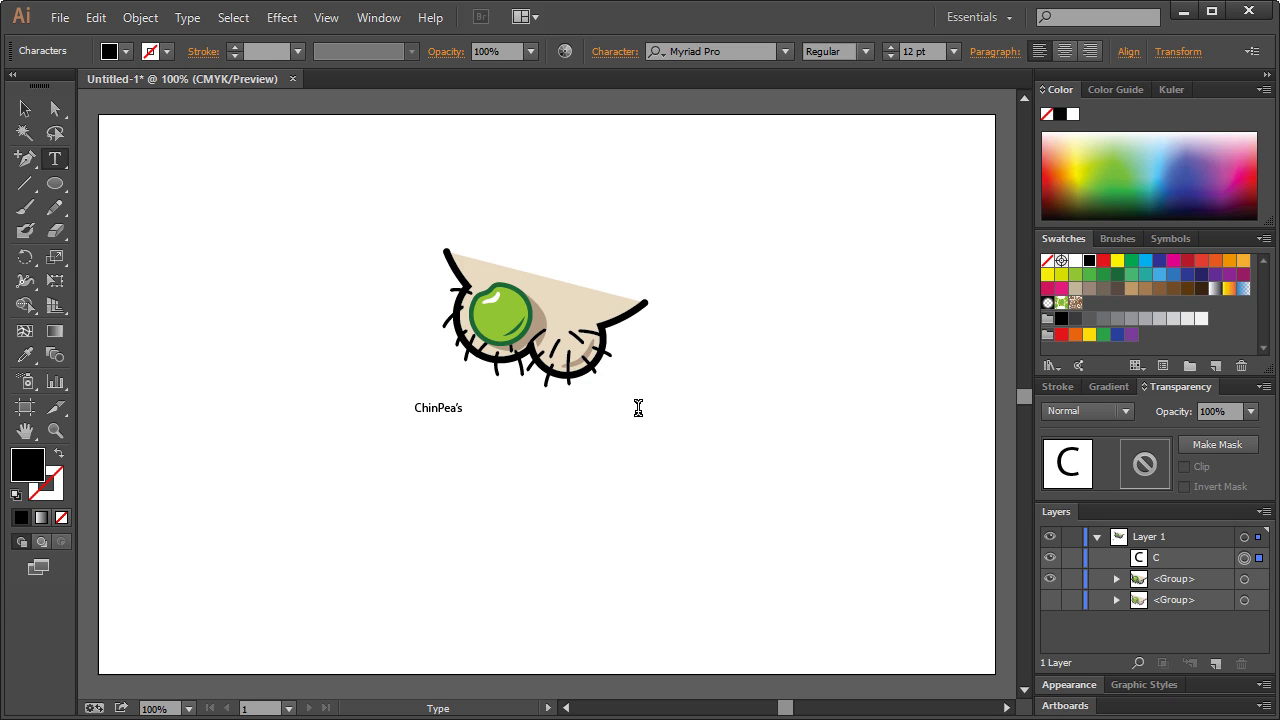
key(Escape)
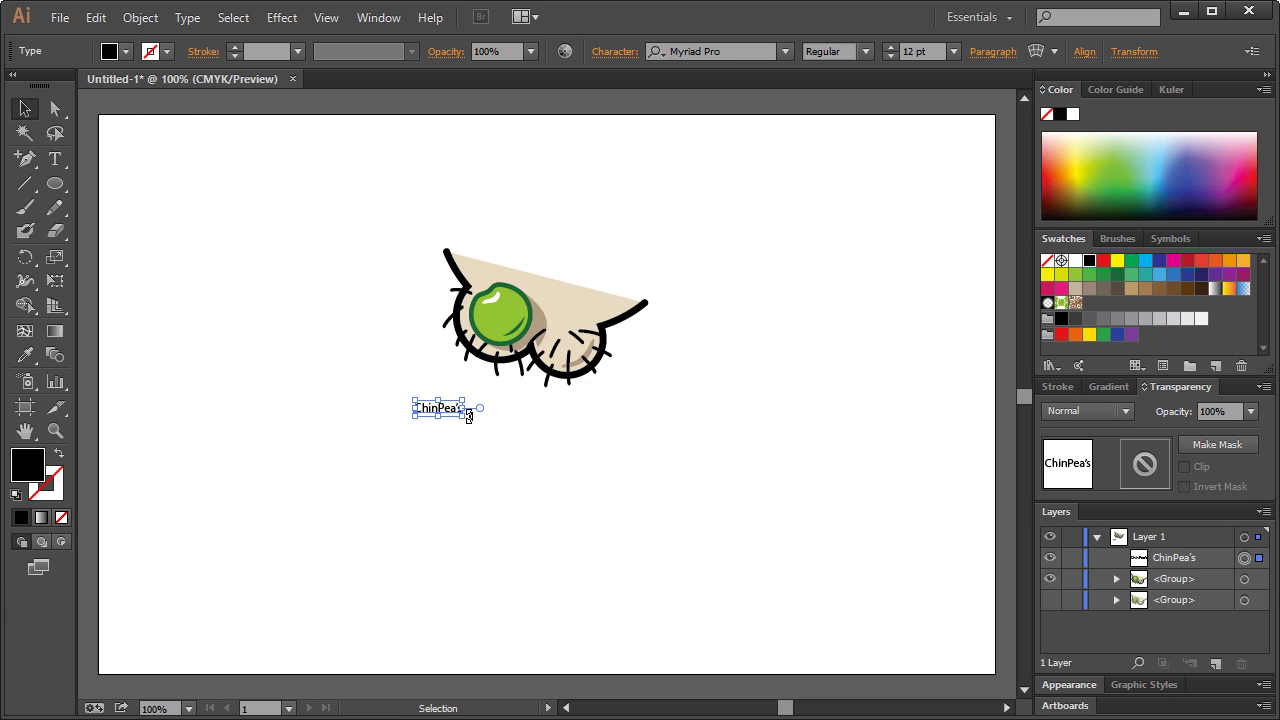
drag(463, 418, 702, 468)
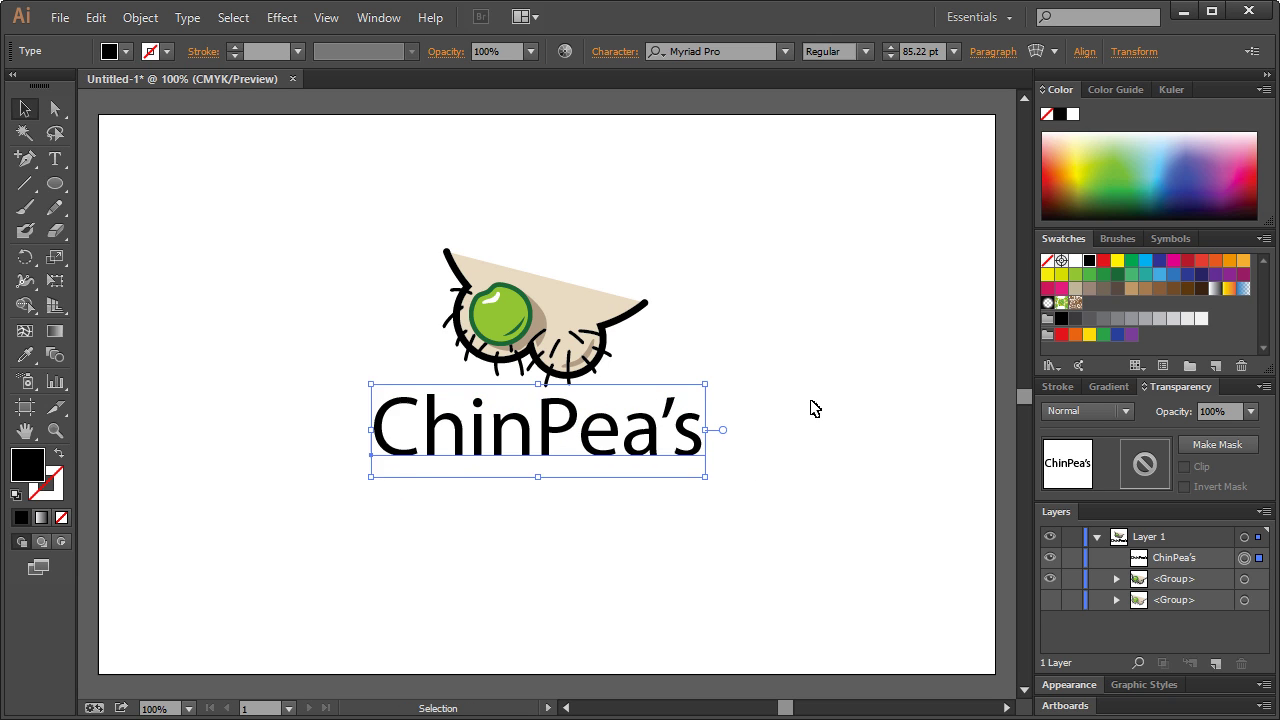
click(811, 409)
mouse_move(605, 436)
mouse_down()
mouse_move(650, 436)
mouse_move(612, 433)
mouse_up()
click(726, 329)
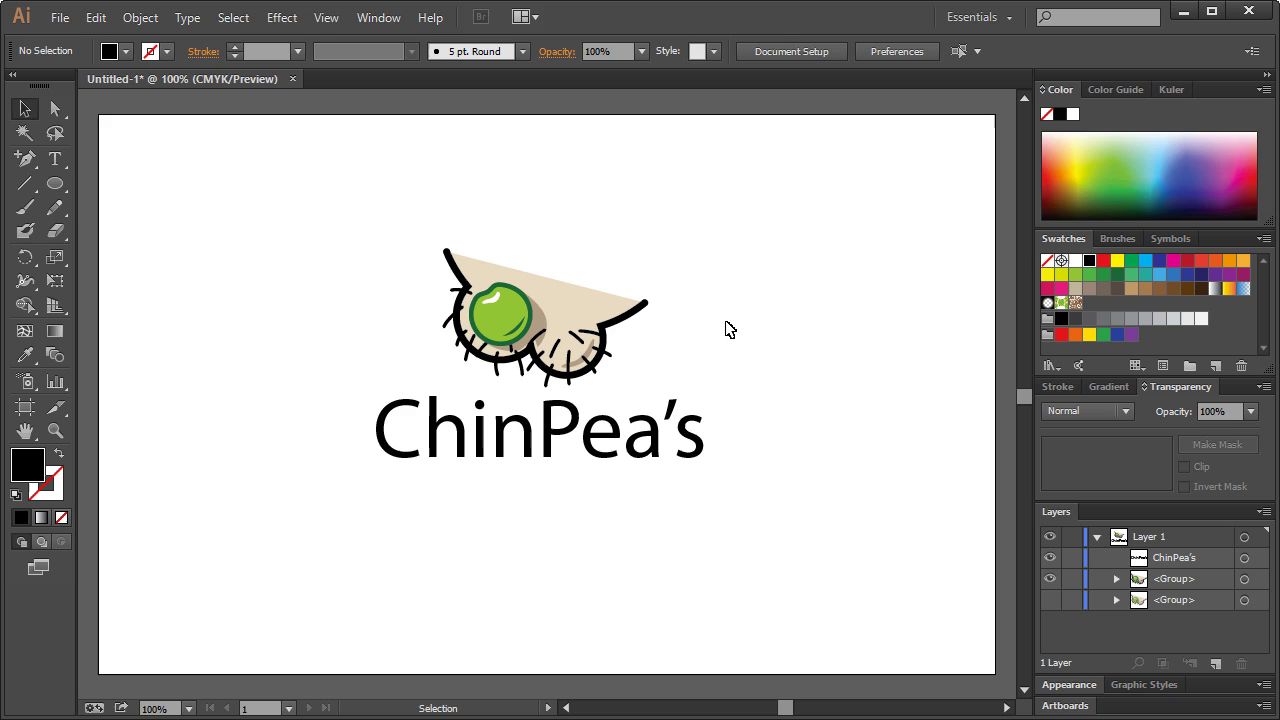
Change the ChinPea's font to Station Medium
key(ctrl+z)
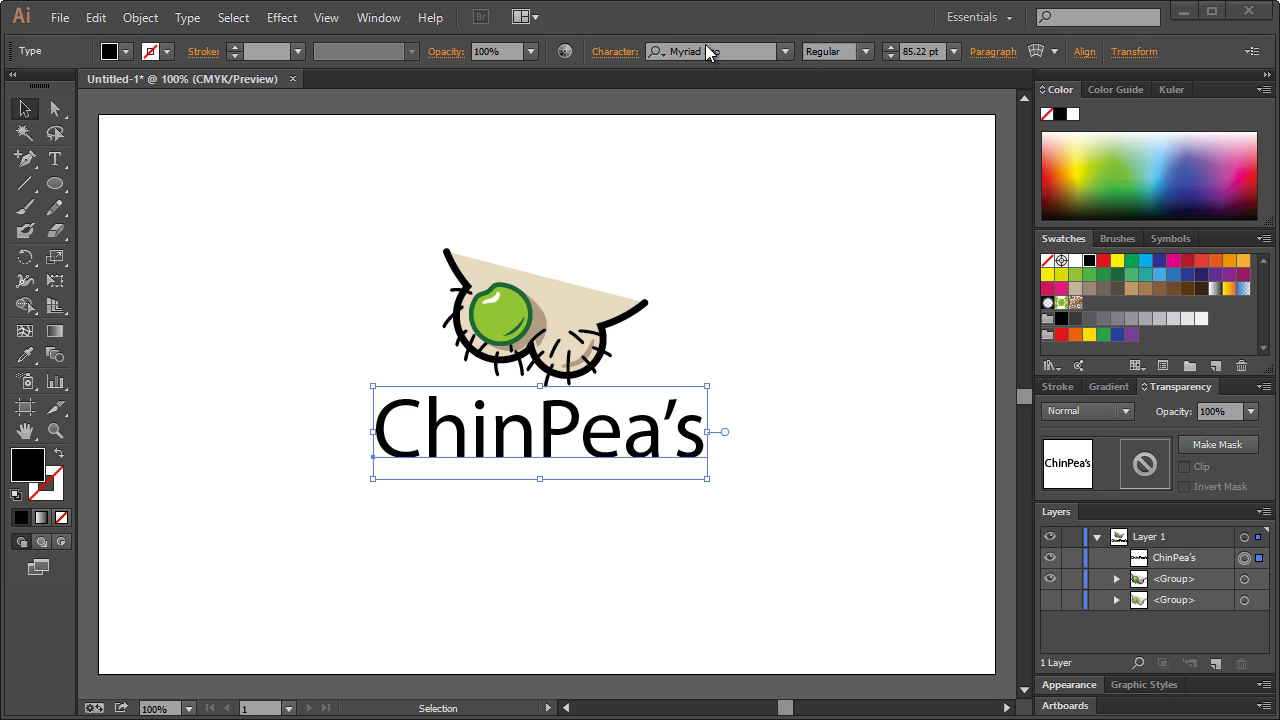
click(726, 52)
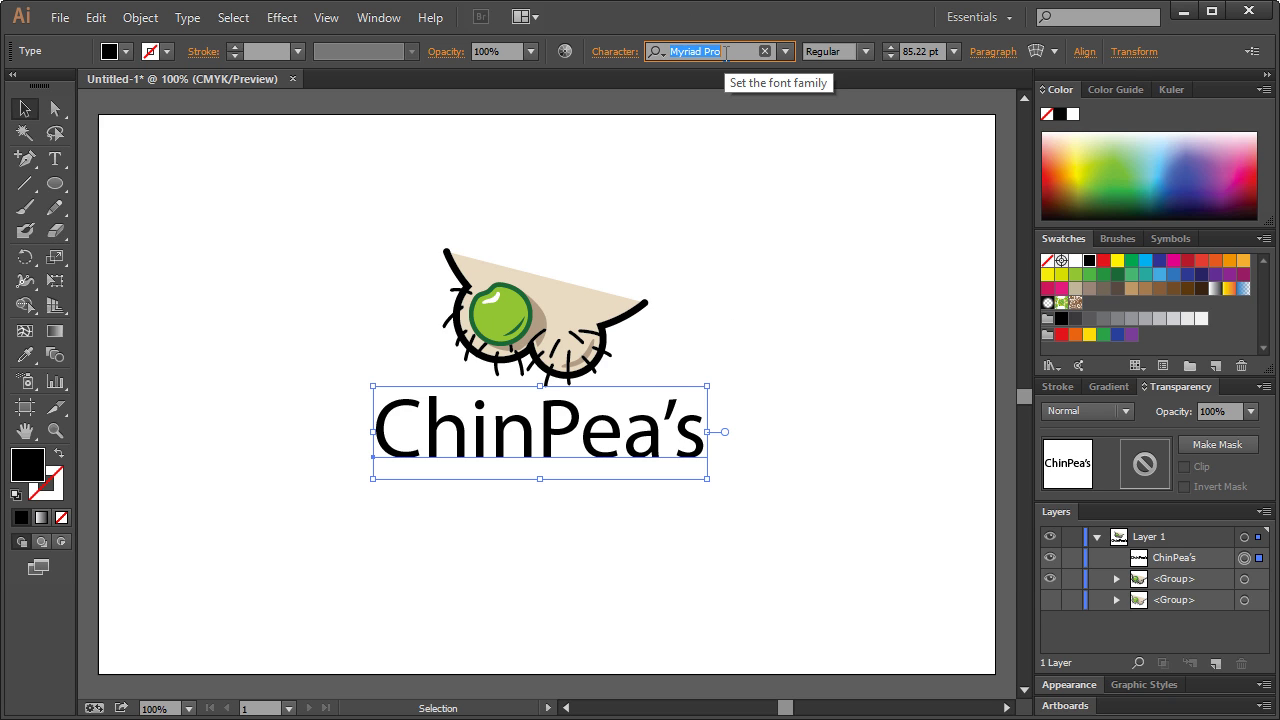
text(st)
text(ation)
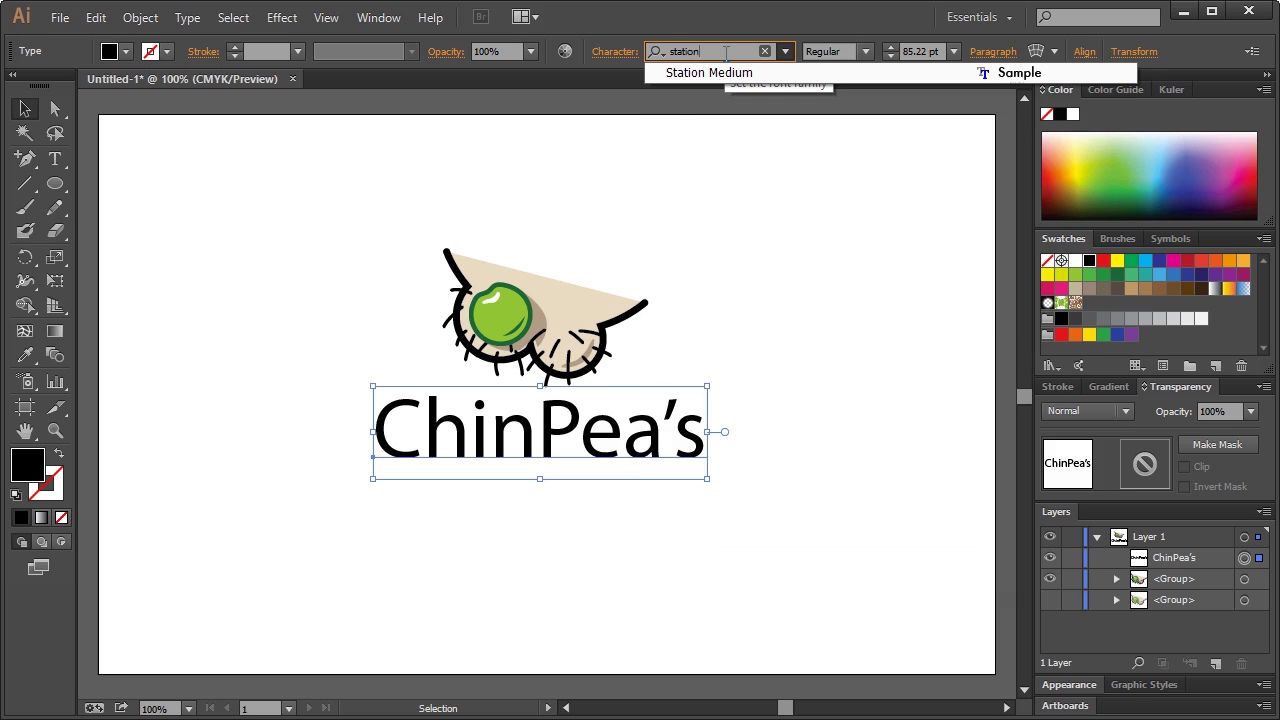
click(719, 70)
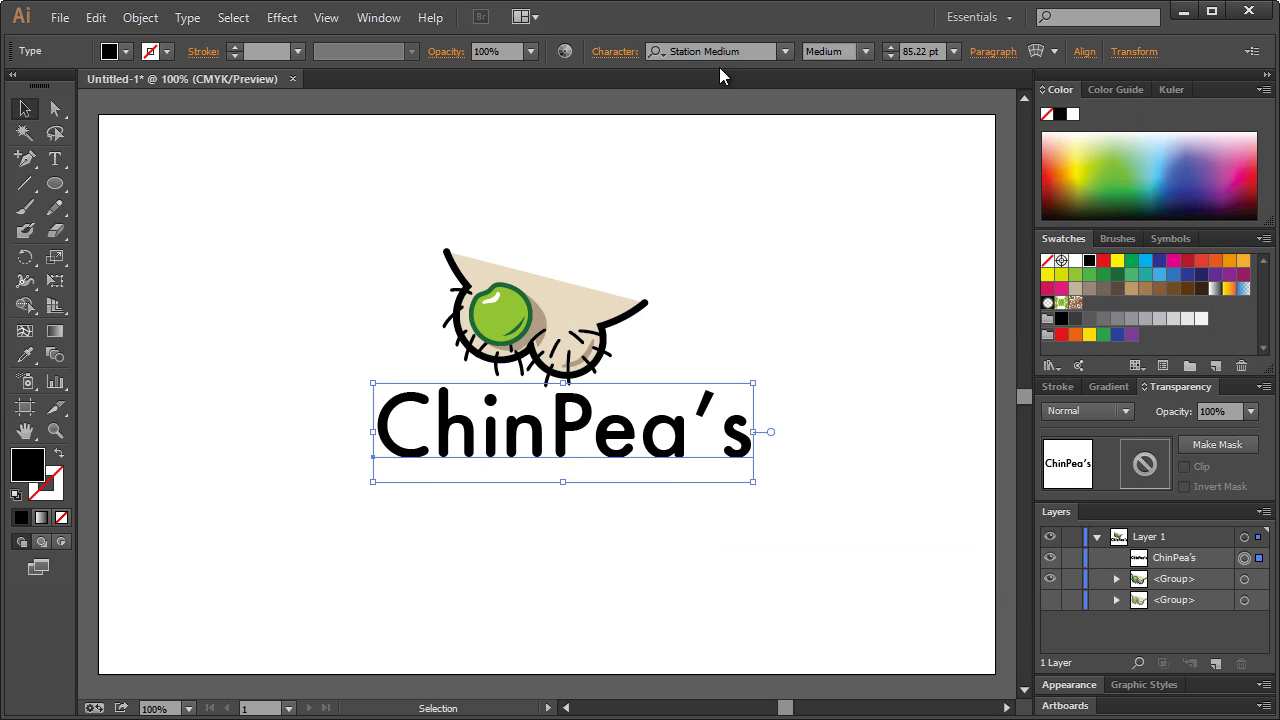
click(780, 338)
Tighten the ChinPea's tracking to -50 in the Character panel
click(620, 437)
click(766, 331)
click(631, 410)
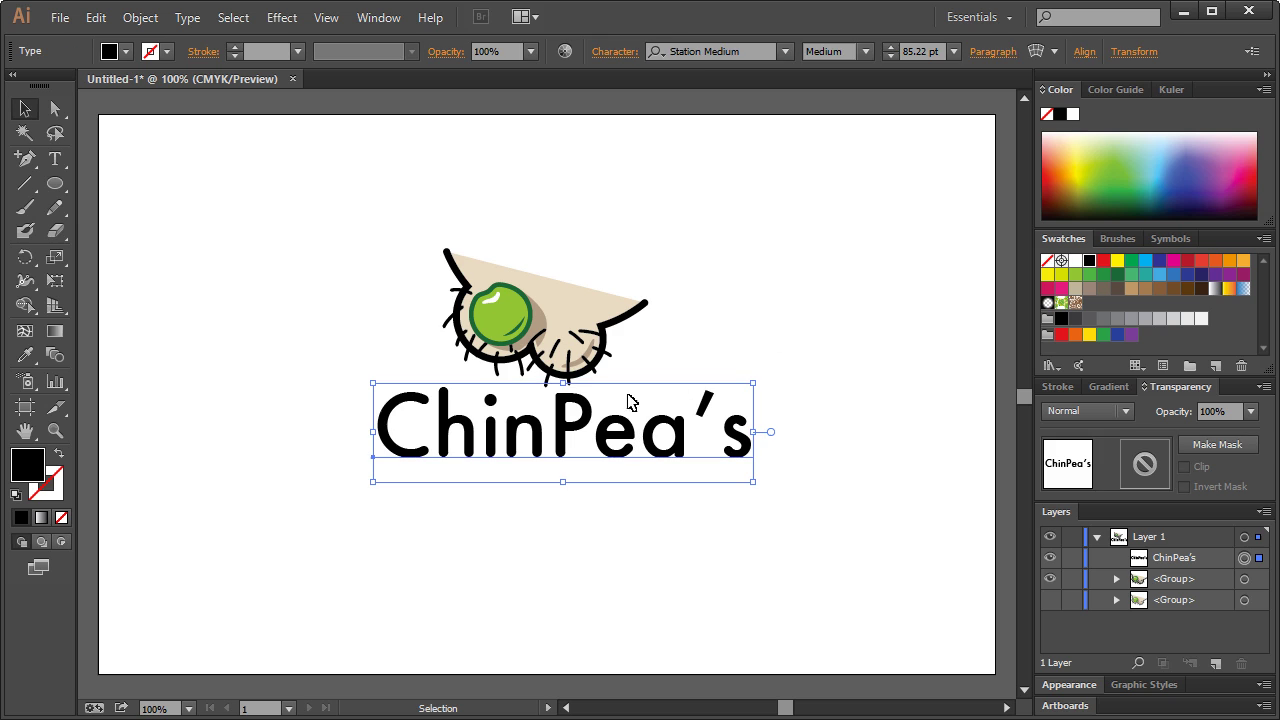
click(601, 53)
click(622, 201)
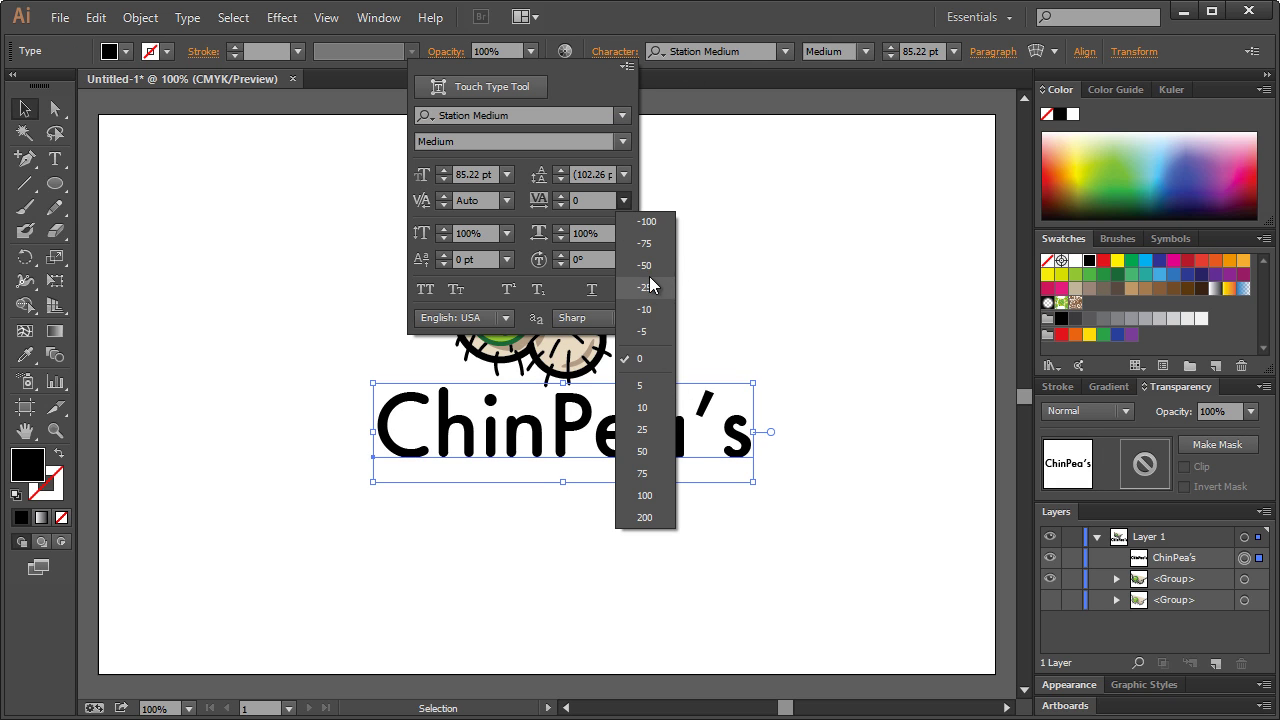
click(654, 287)
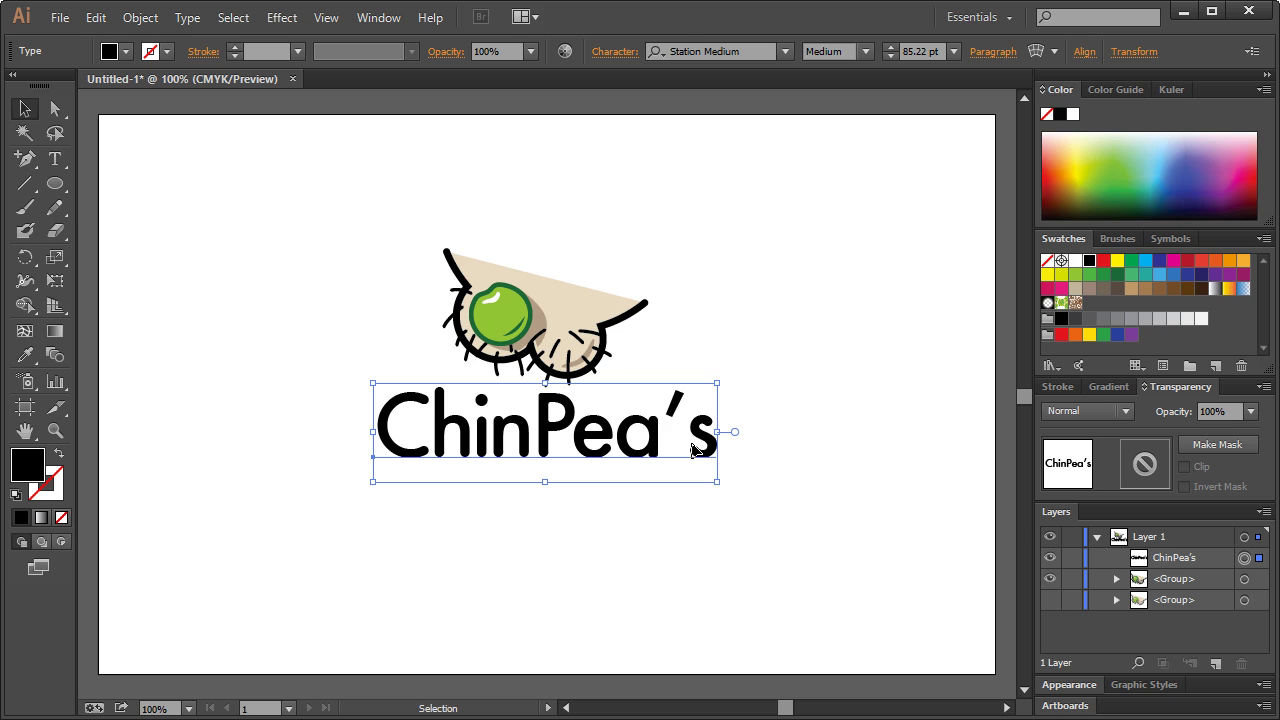
click(823, 319)
click(674, 434)
click(777, 274)
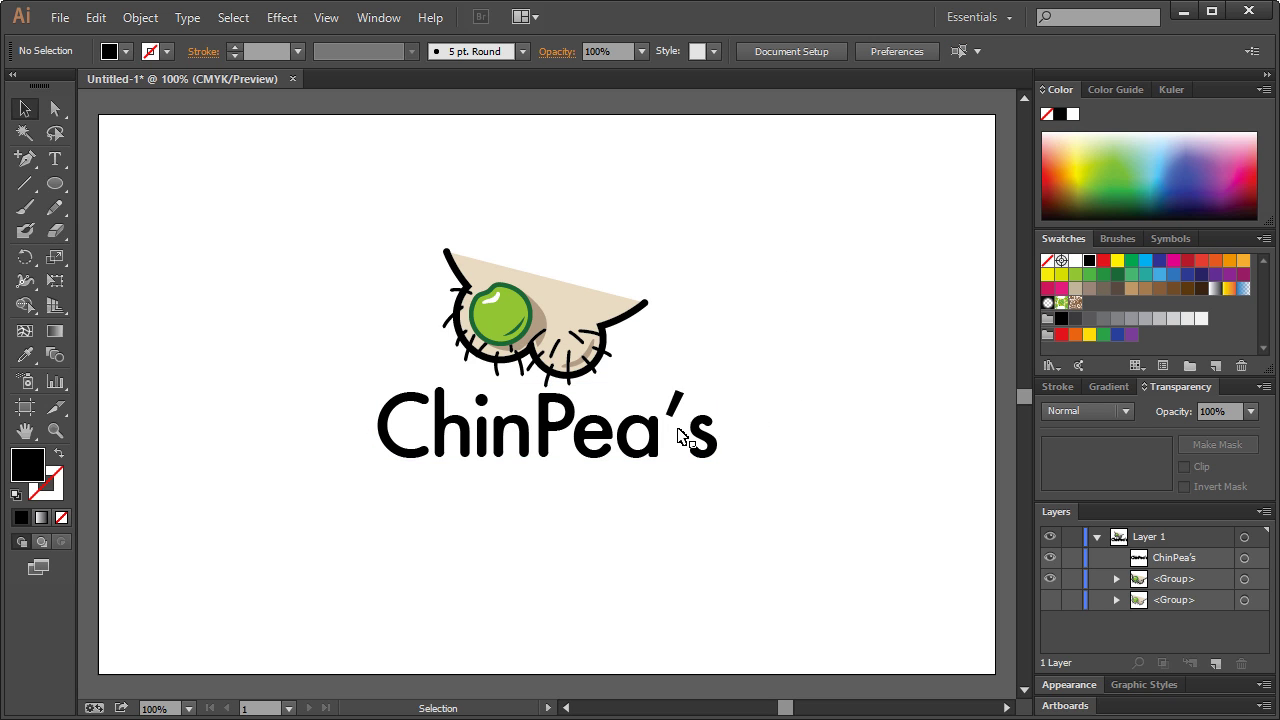
click(680, 440)
click(737, 320)
click(663, 443)
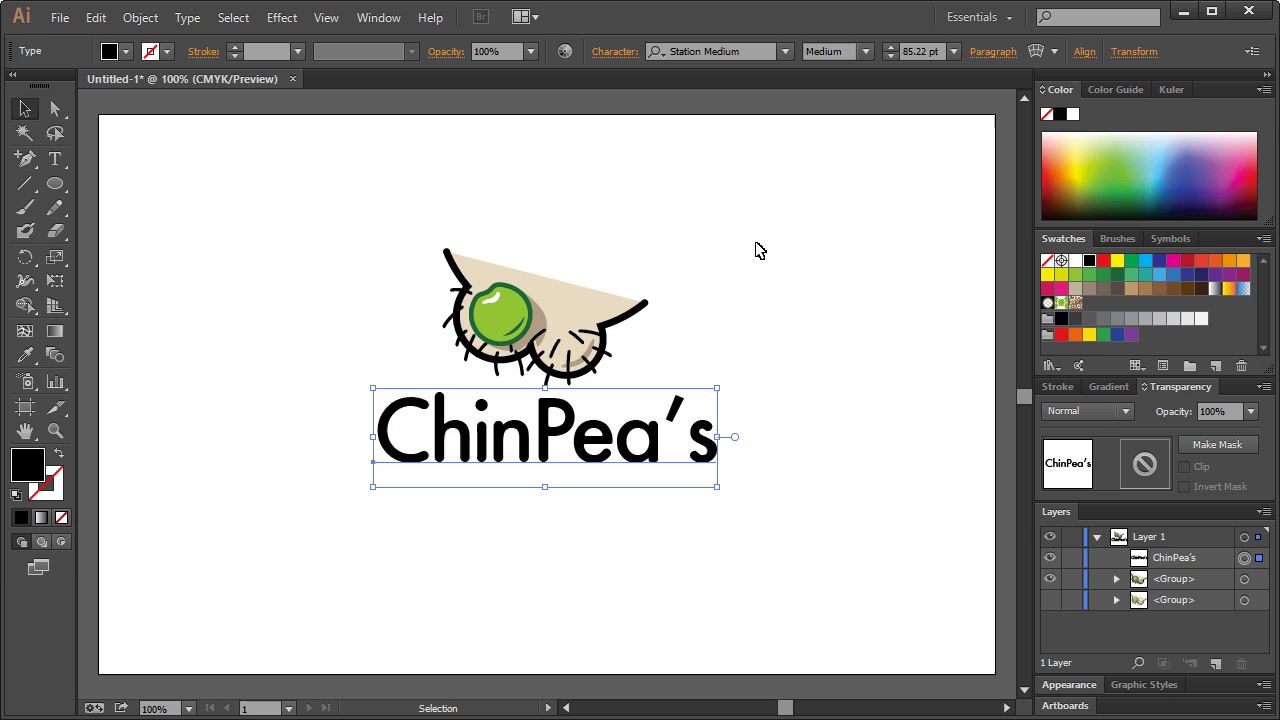
Convert ChinPea's to outlines with Ctrl+Shift+O and ungroup it into separate letters
key(ctrl+shift+o)
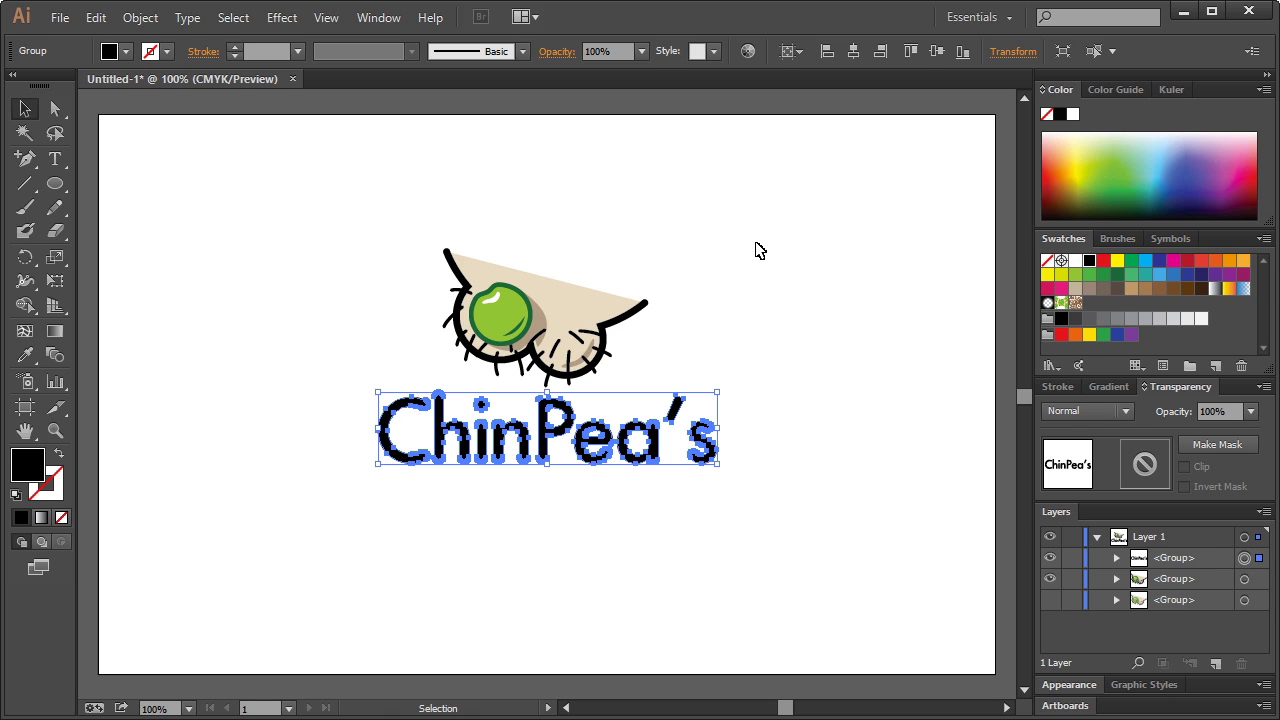
click(277, 178)
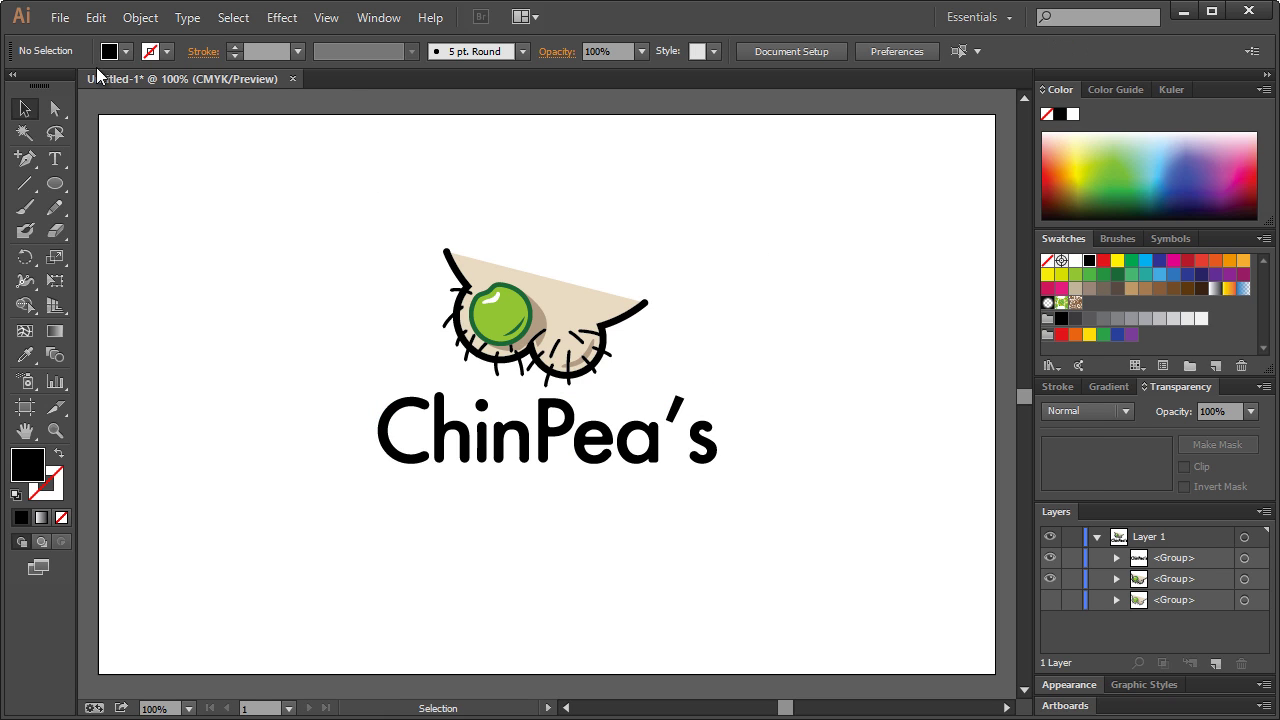
click(134, 20)
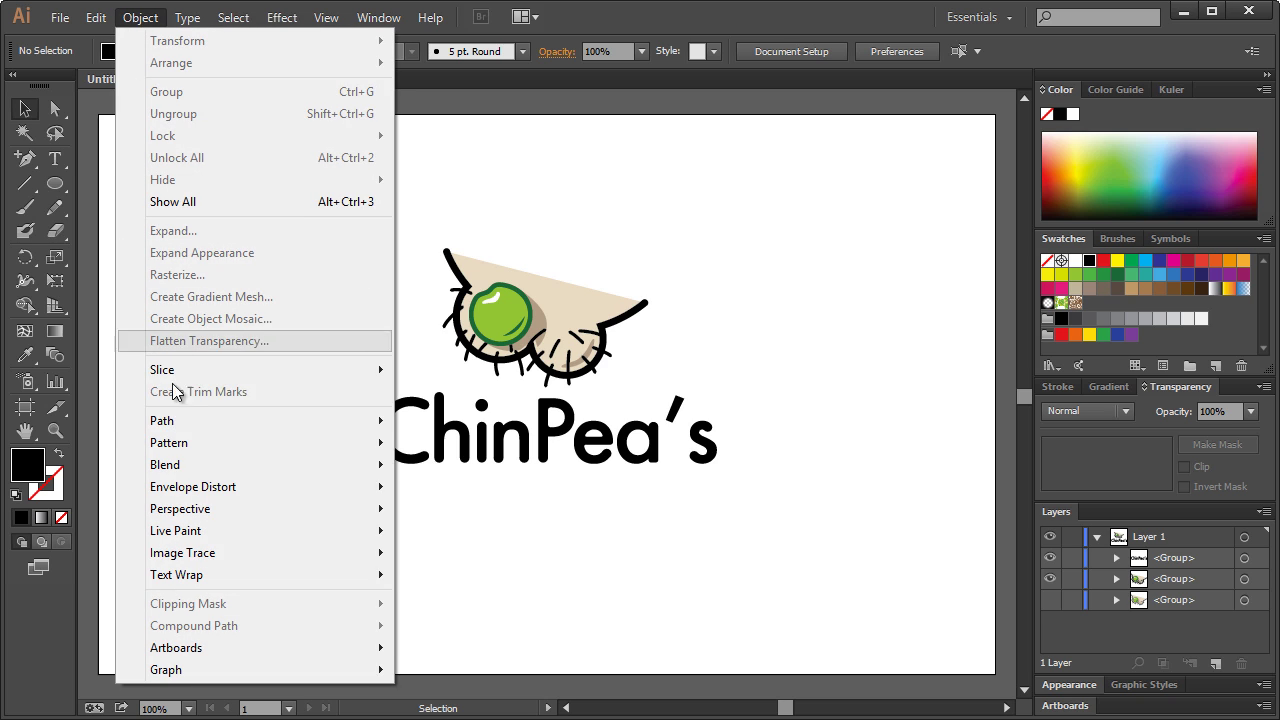
mouse_move(182, 425)
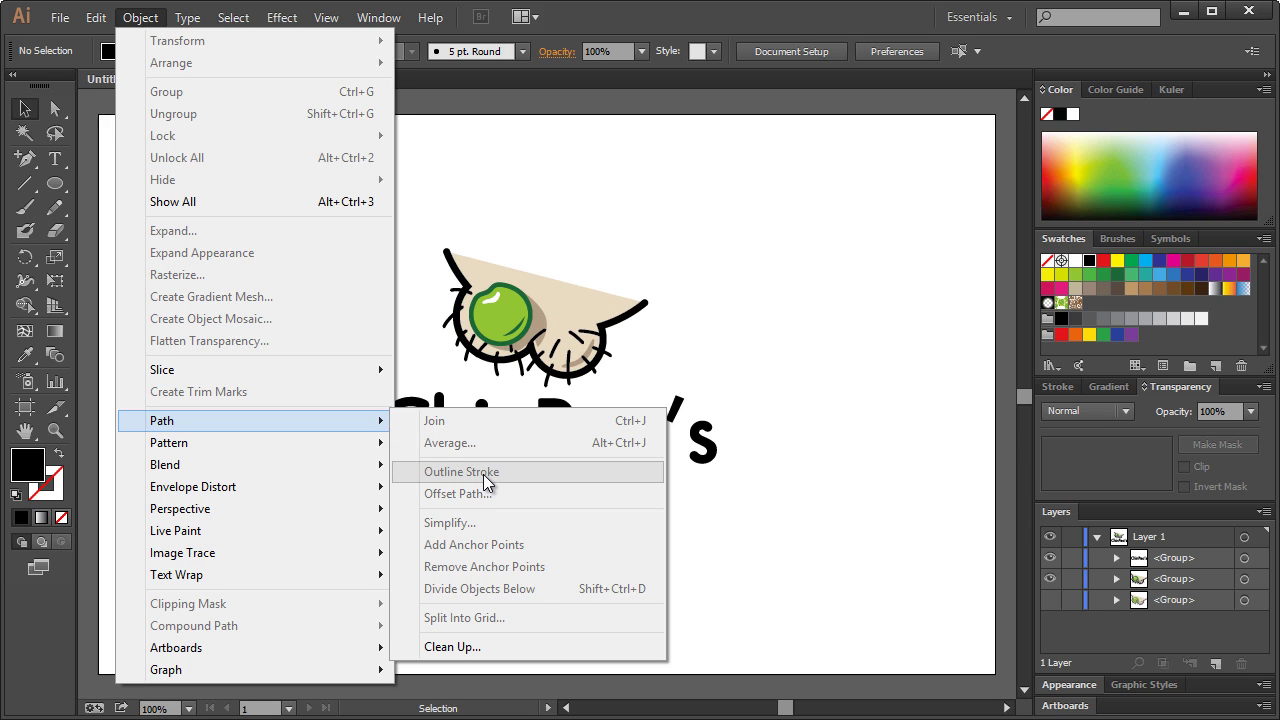
click(846, 294)
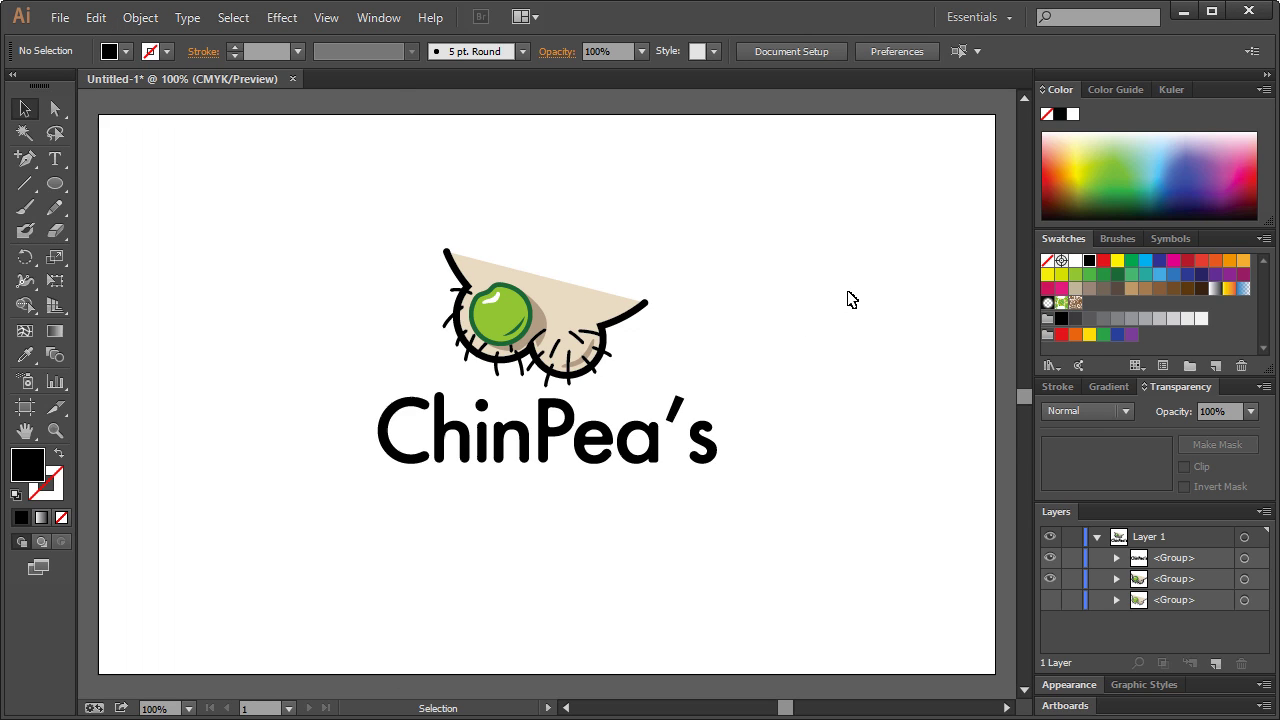
click(634, 459)
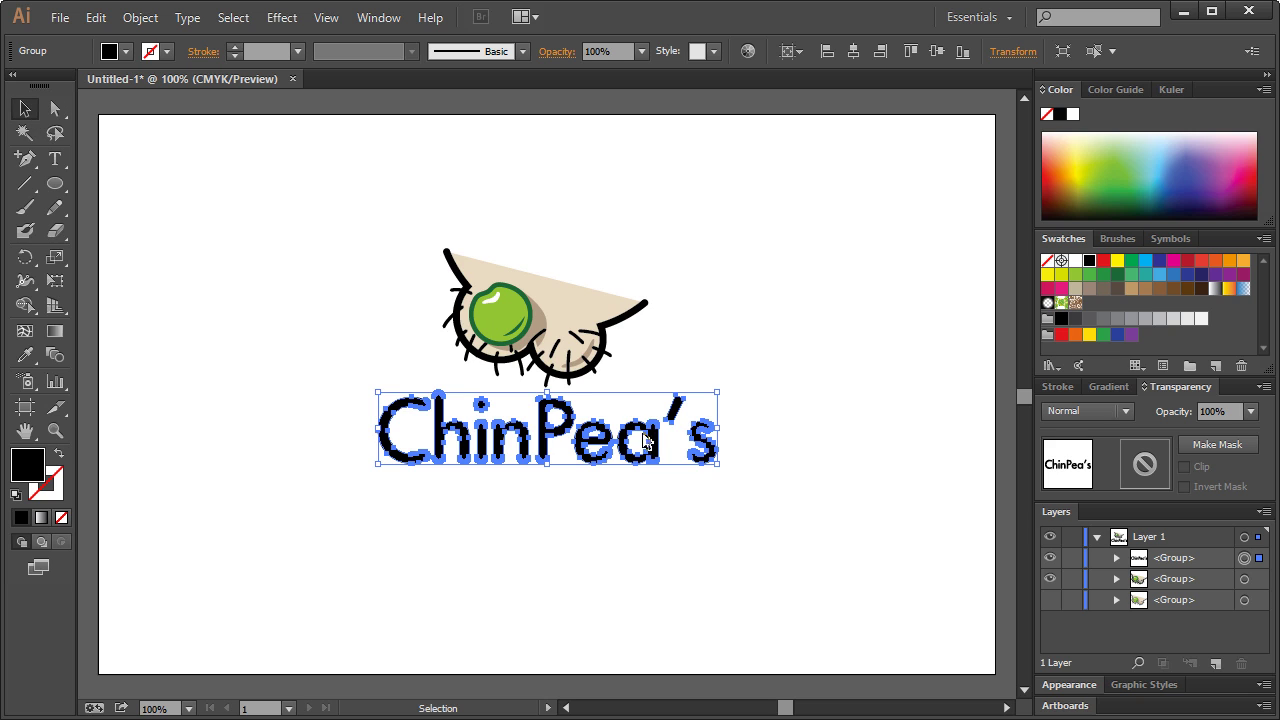
right_click(651, 448)
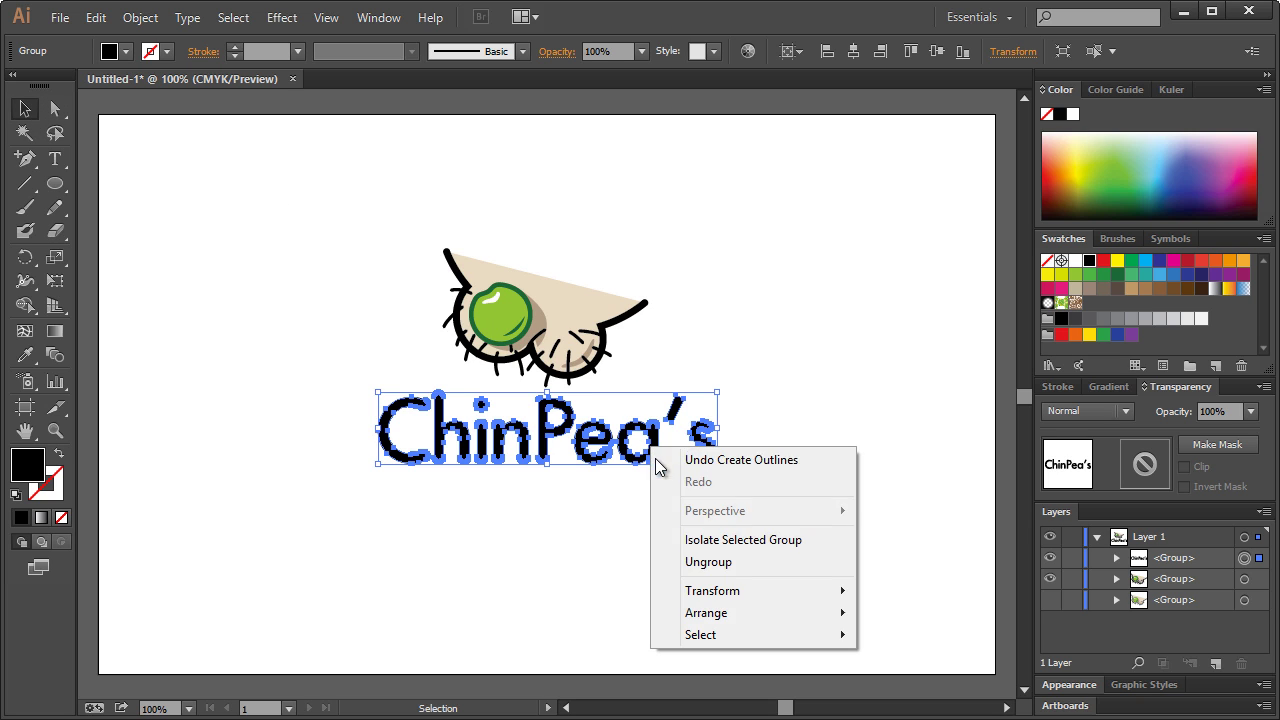
click(695, 563)
Nudge the final s two steps left, closer to the apostrophe
mouse_move(739, 376)
mouse_down()
mouse_move(679, 489)
mouse_move(737, 394)
mouse_up()
click(694, 486)
key(Left)
key(Left)
key(Left)
key(Left)
key(Left)
key(Left)
key(Left)
key(Left)
key(Left)
key(Left)
key(Left)
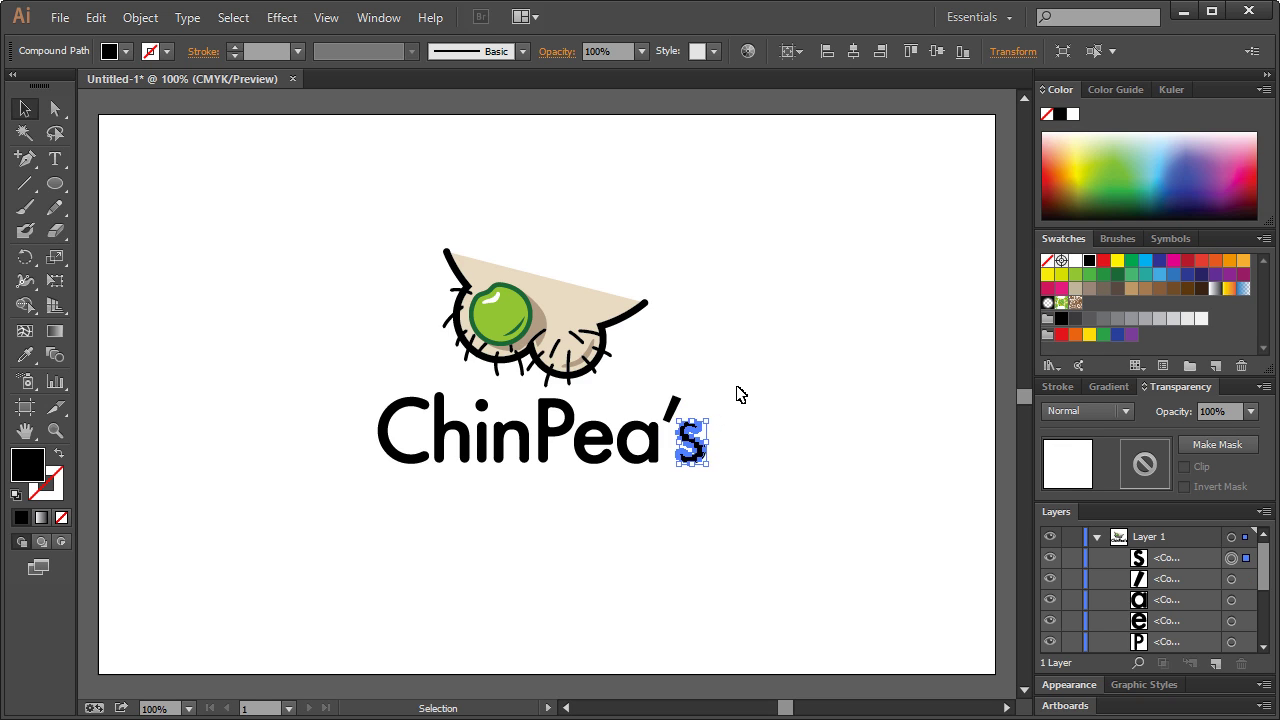
key(Left)
key(Left)
click(740, 394)
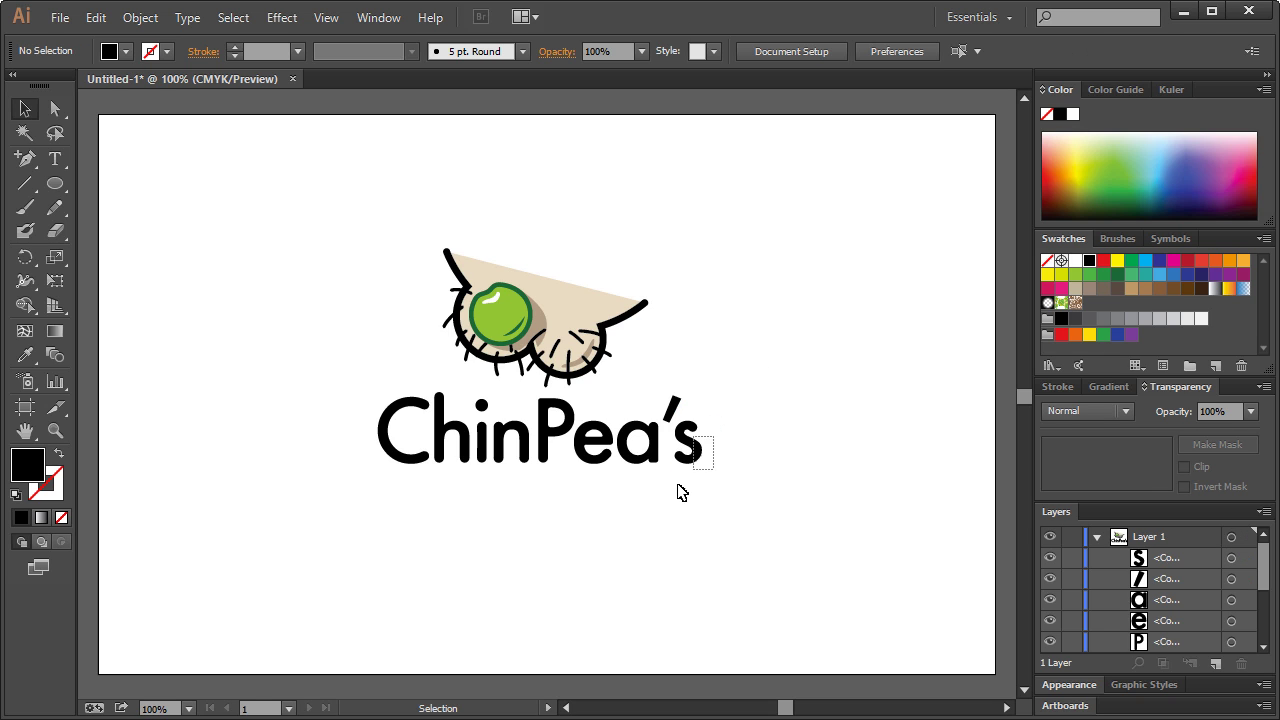
click(690, 452)
click(760, 391)
click(680, 410)
click(760, 423)
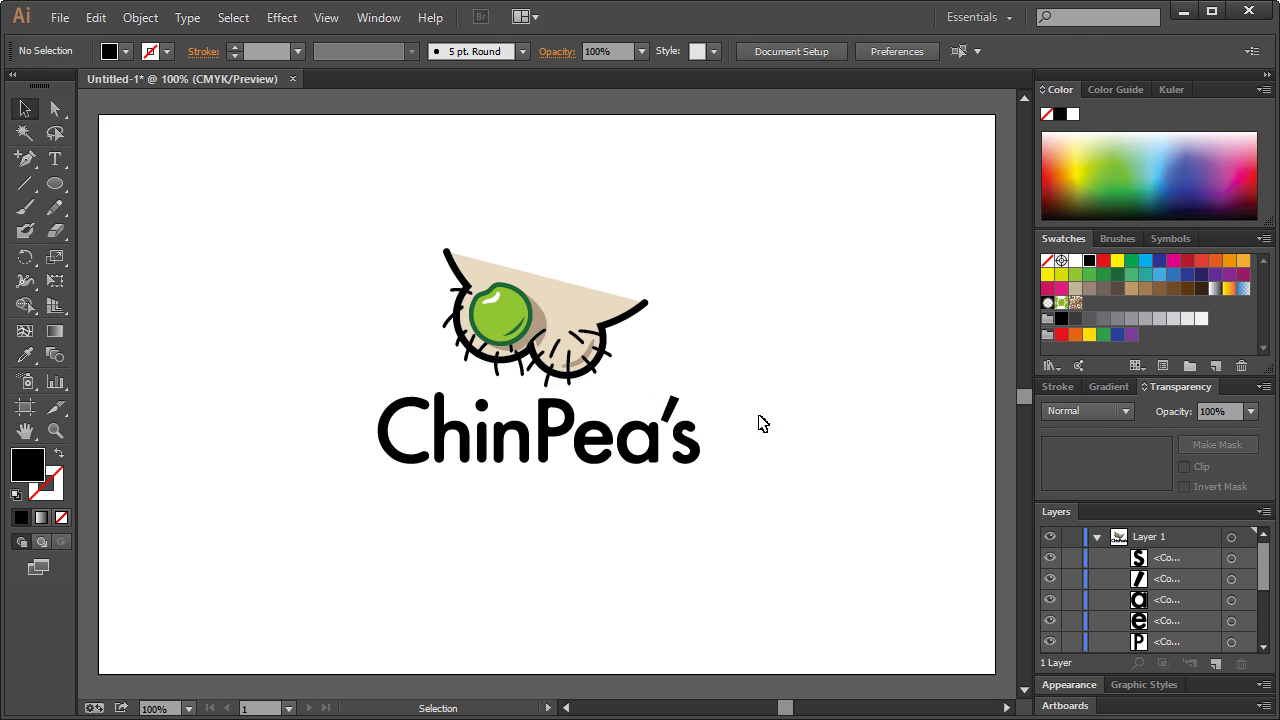
click(695, 440)
click(726, 324)
Colour the Pea's letters with the pea's green using the Eyedropper
drag(710, 482, 559, 405)
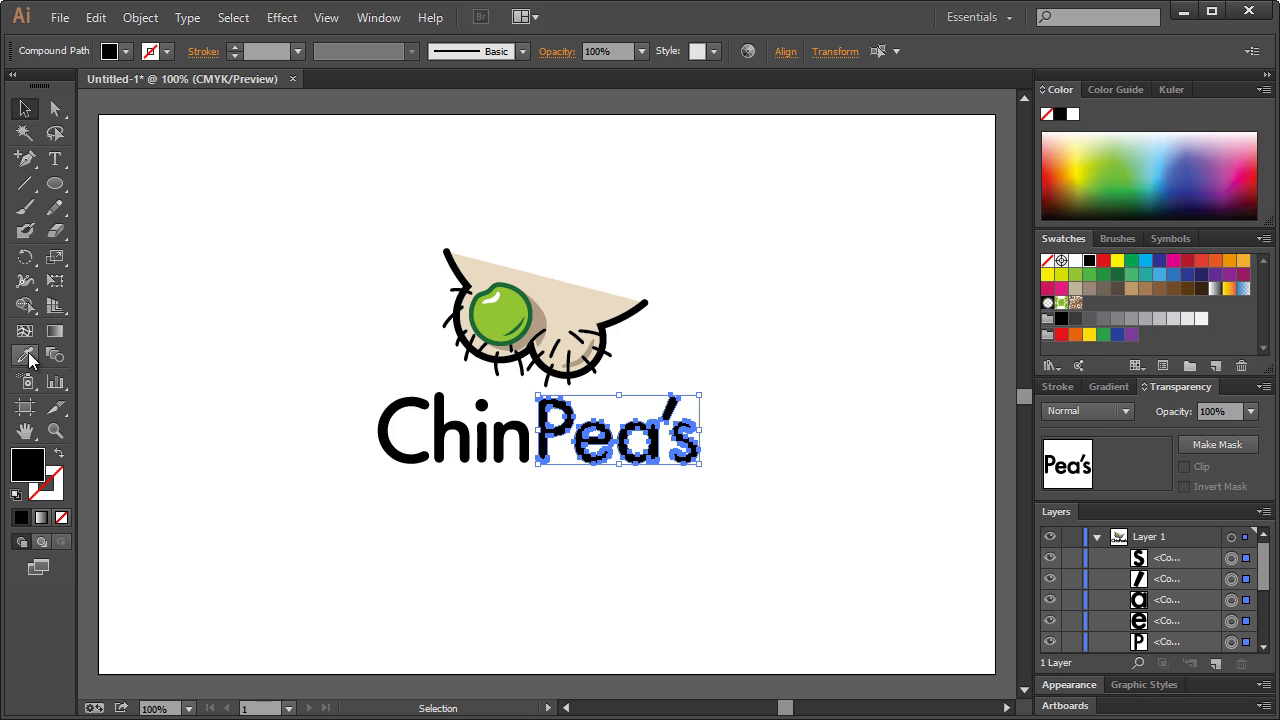
click(26, 355)
click(502, 322)
click(25, 108)
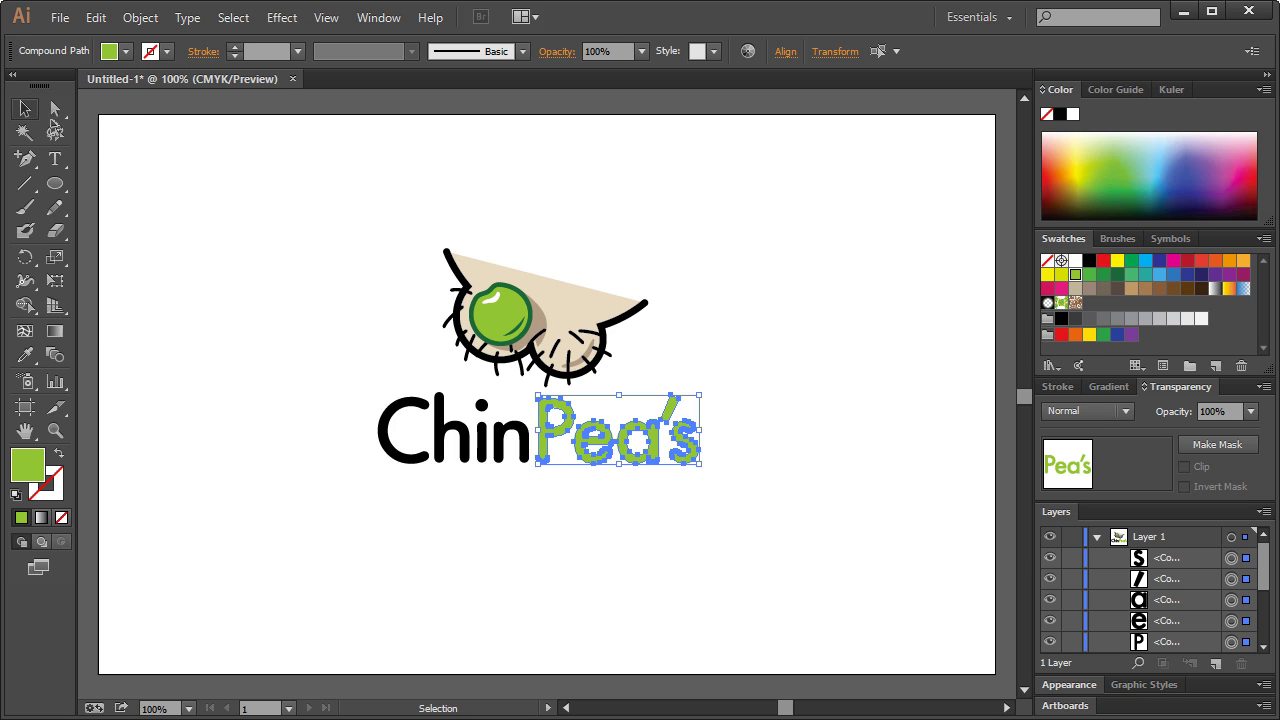
click(767, 206)
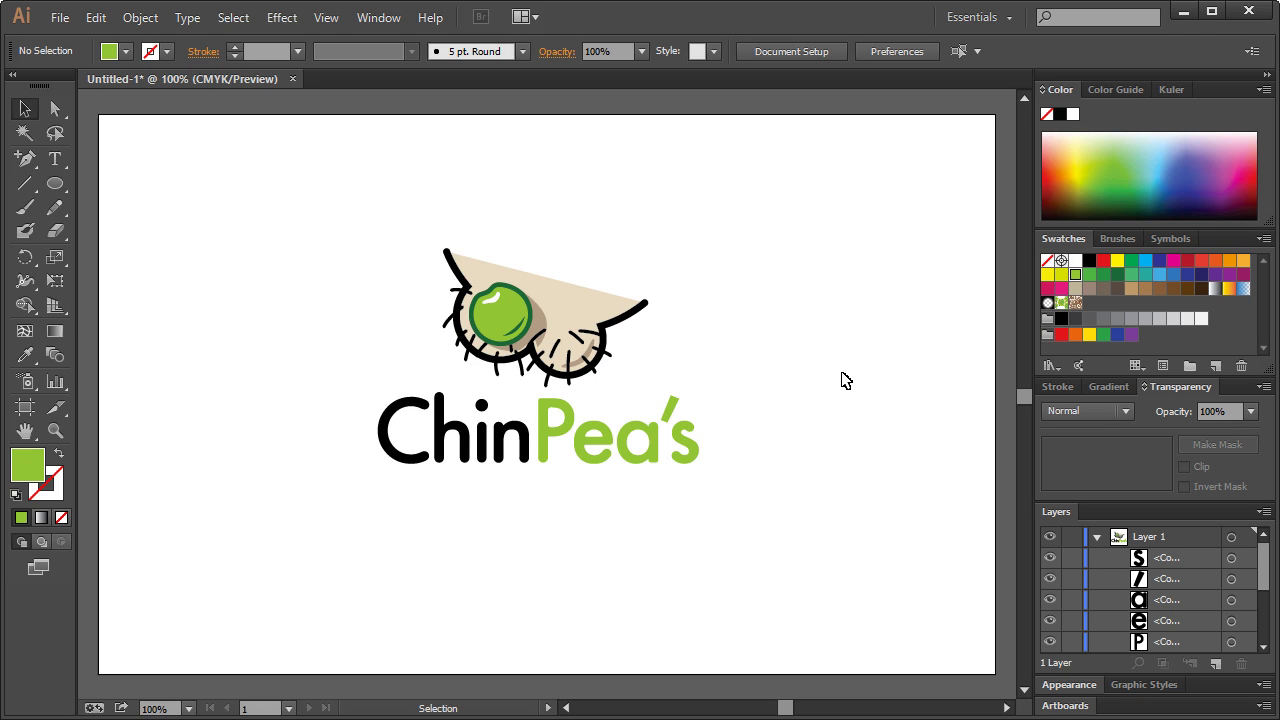
drag(819, 366, 843, 398)
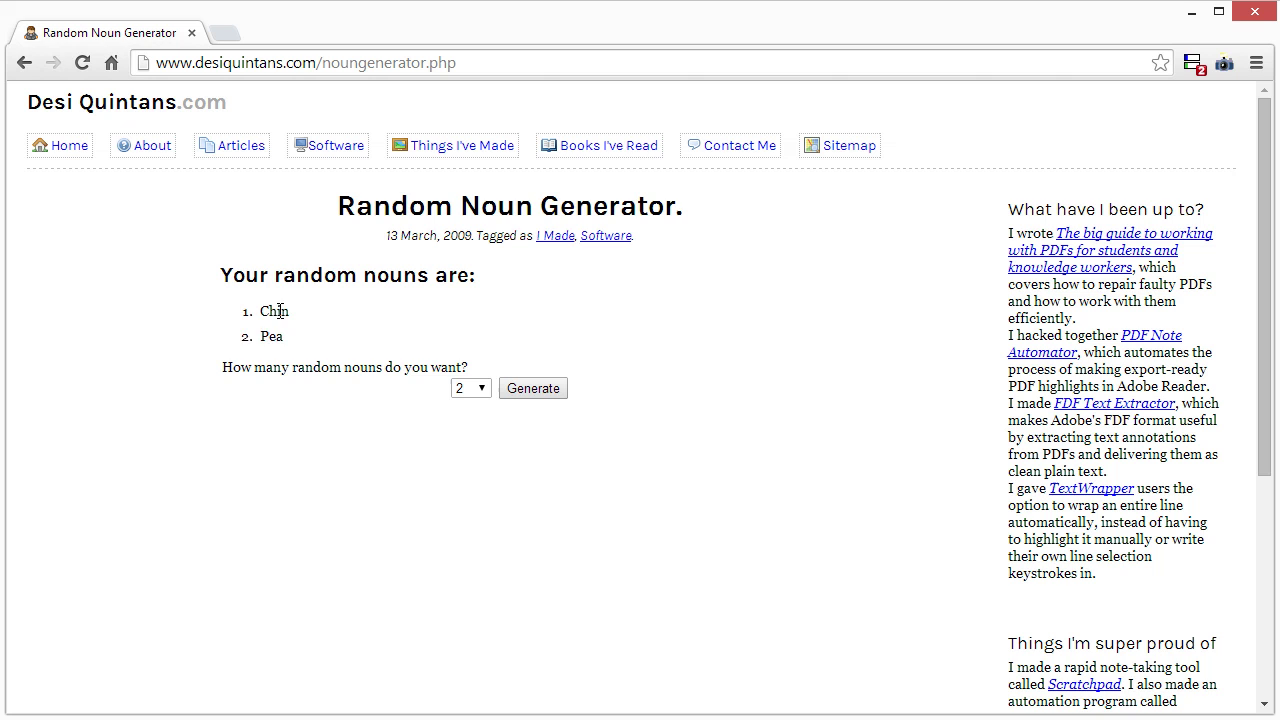
triple_click(280, 311)
click(436, 339)
click(1191, 12)
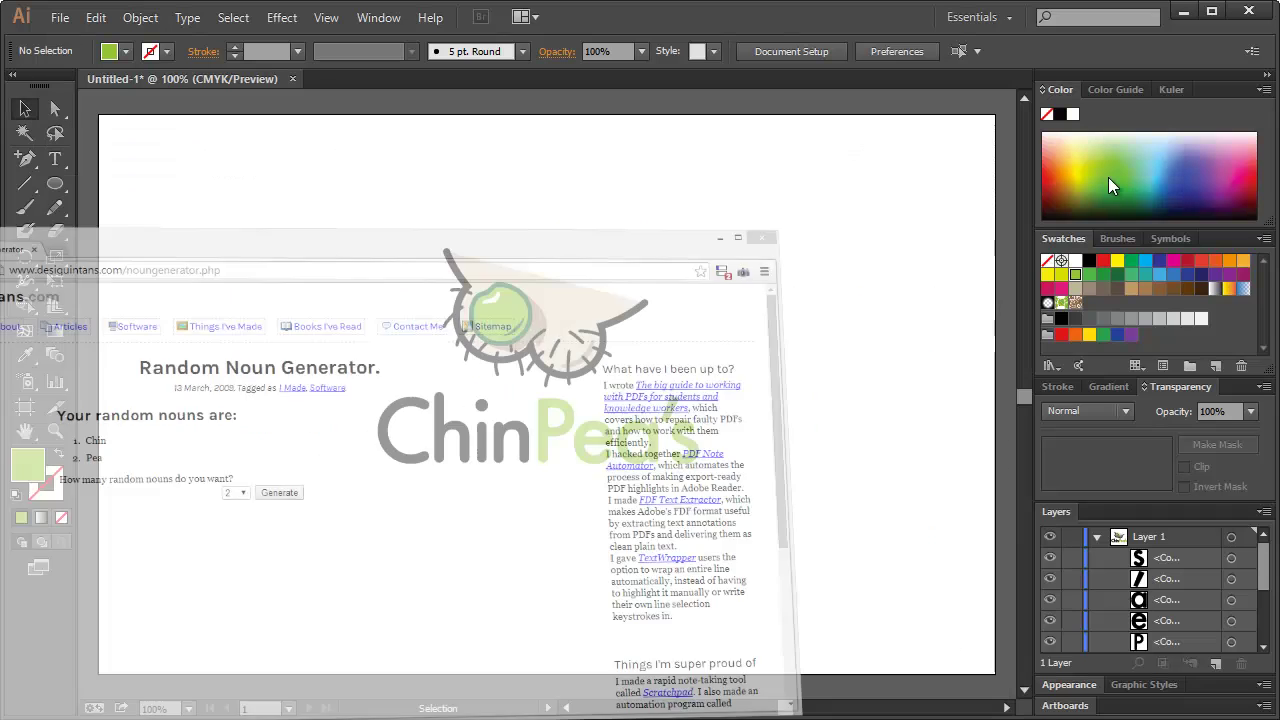